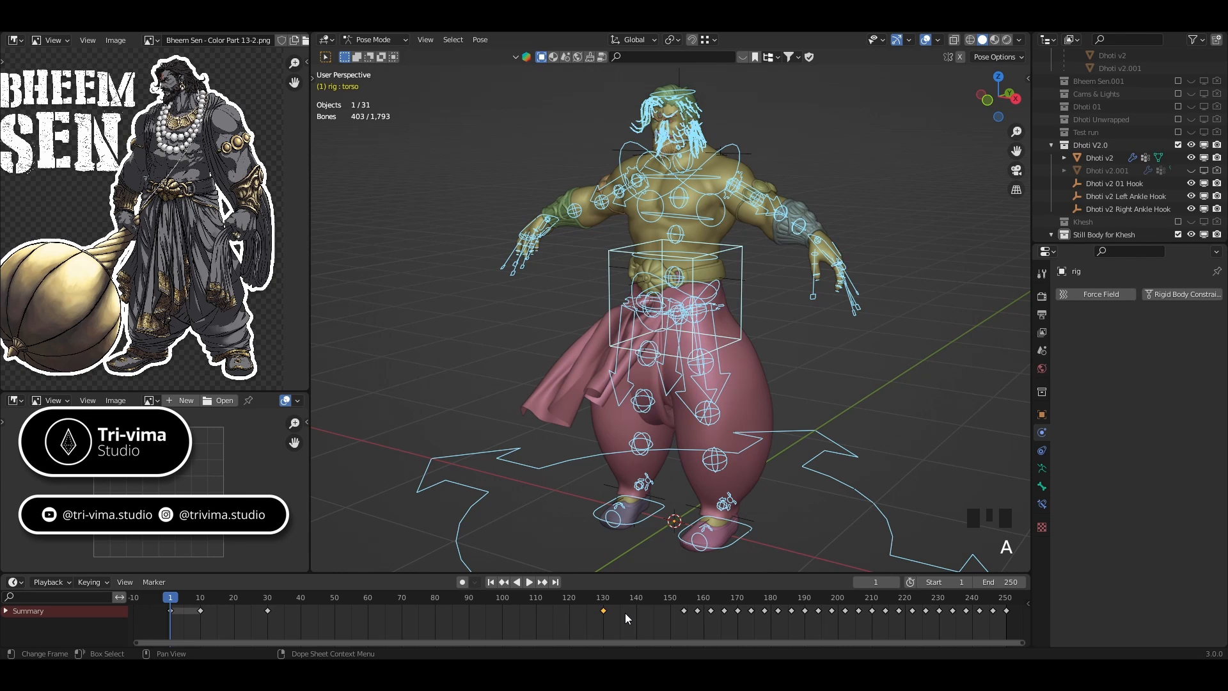
- Go to frame 30 of the rig's animation to check the dhoti
left_click(878, 581)
type("30")
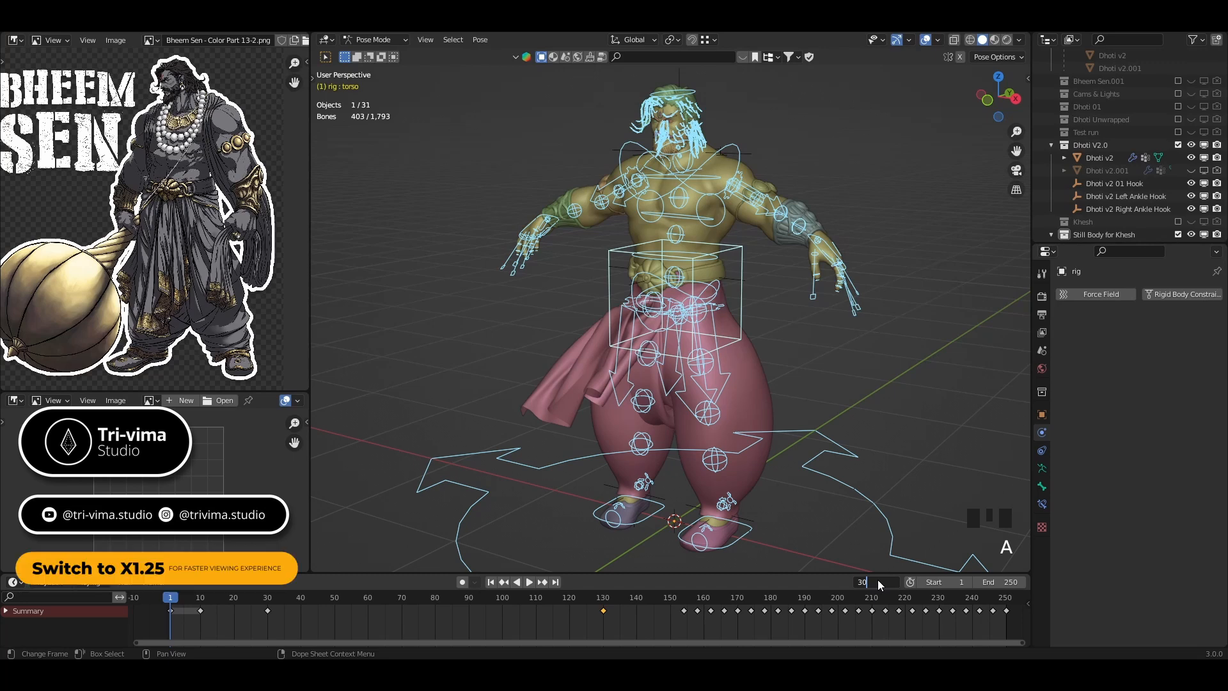
key("Return")
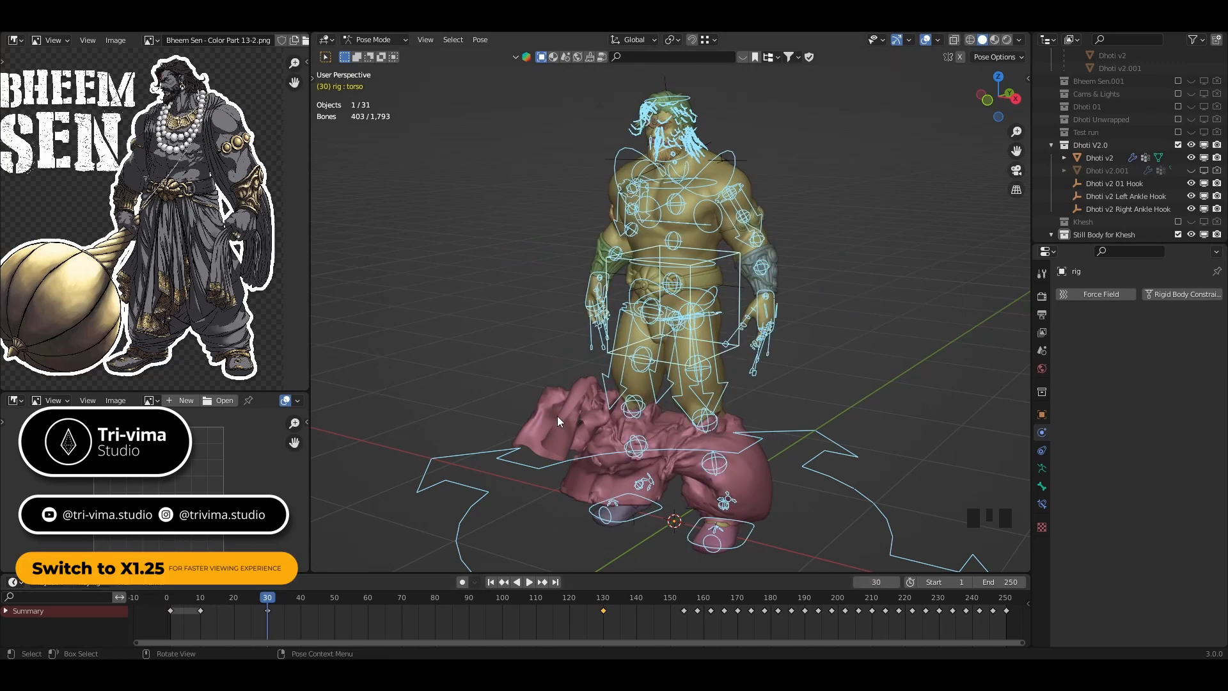
- Hide Dhoti v2 and the viewport overlays, with all rig bones selected so their keyframes are listed
left_click(557, 416)
left_click(1192, 157)
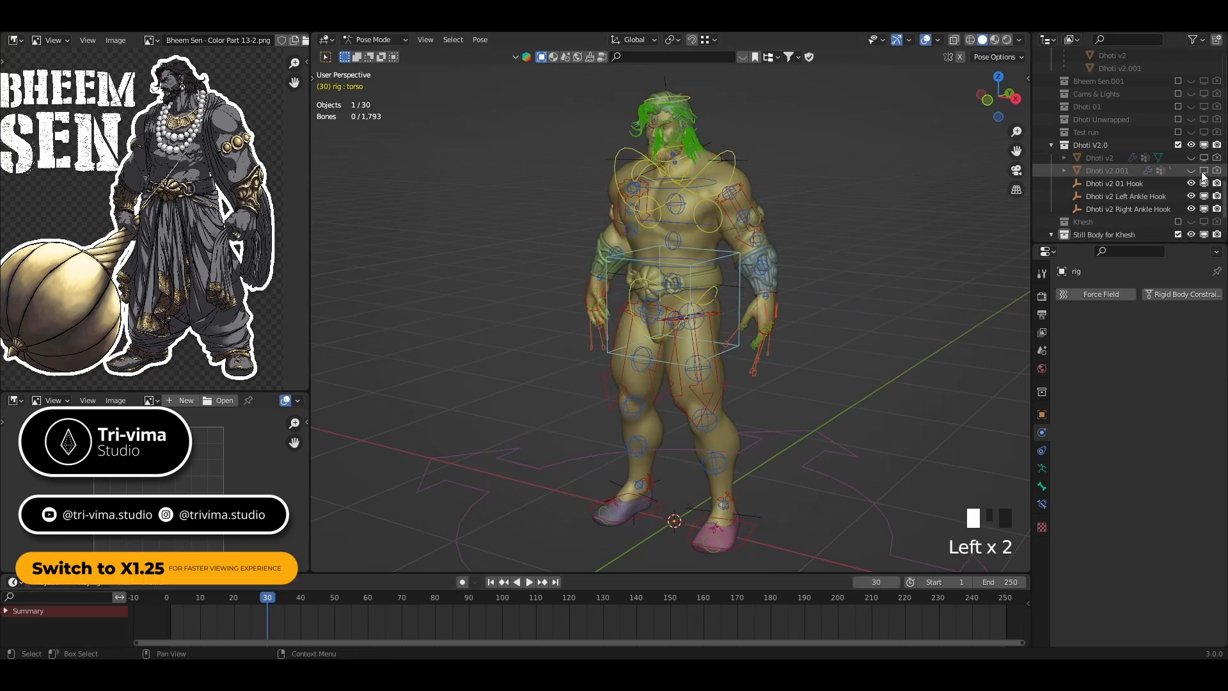
key("a")
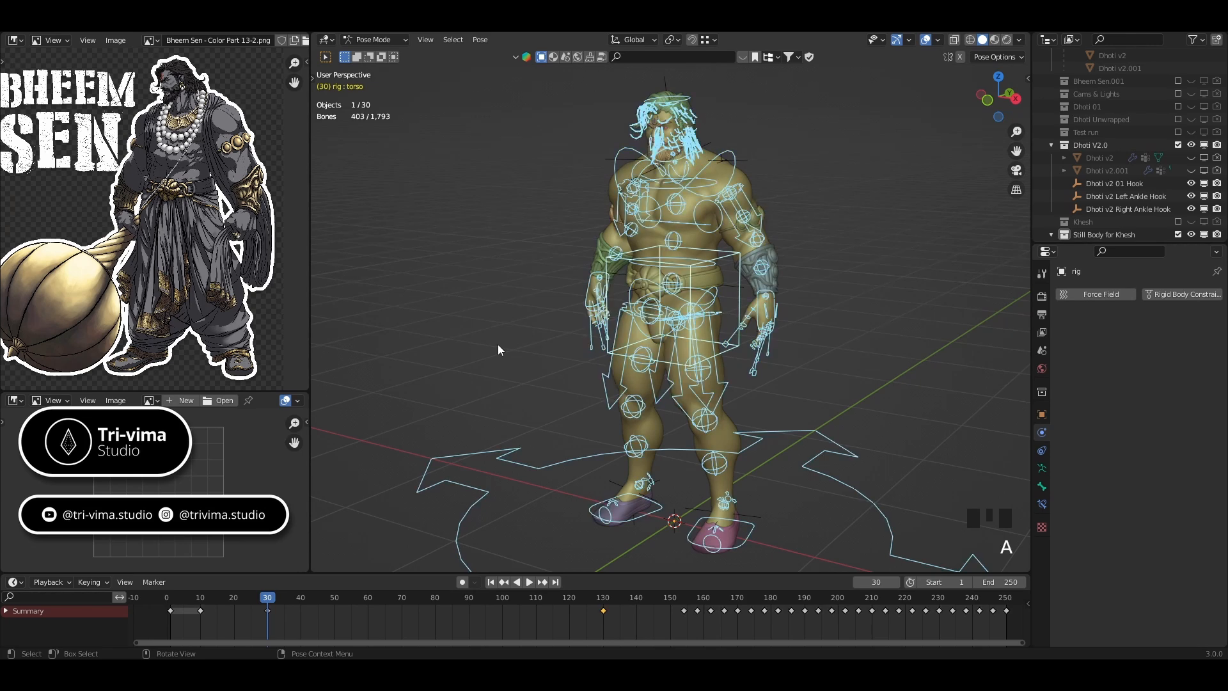
left_click(926, 41)
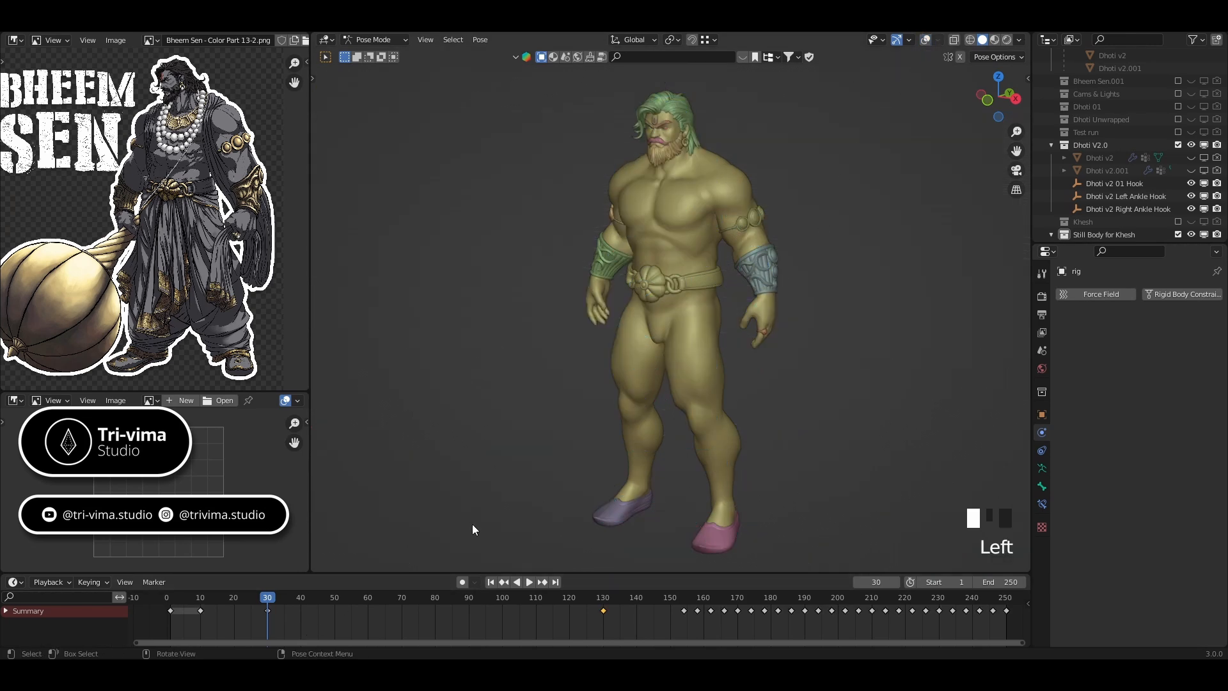
- Scrub through the bare body's poses at frames 30, 130 and 154, and go back to the start of the animation
left_click(602, 599)
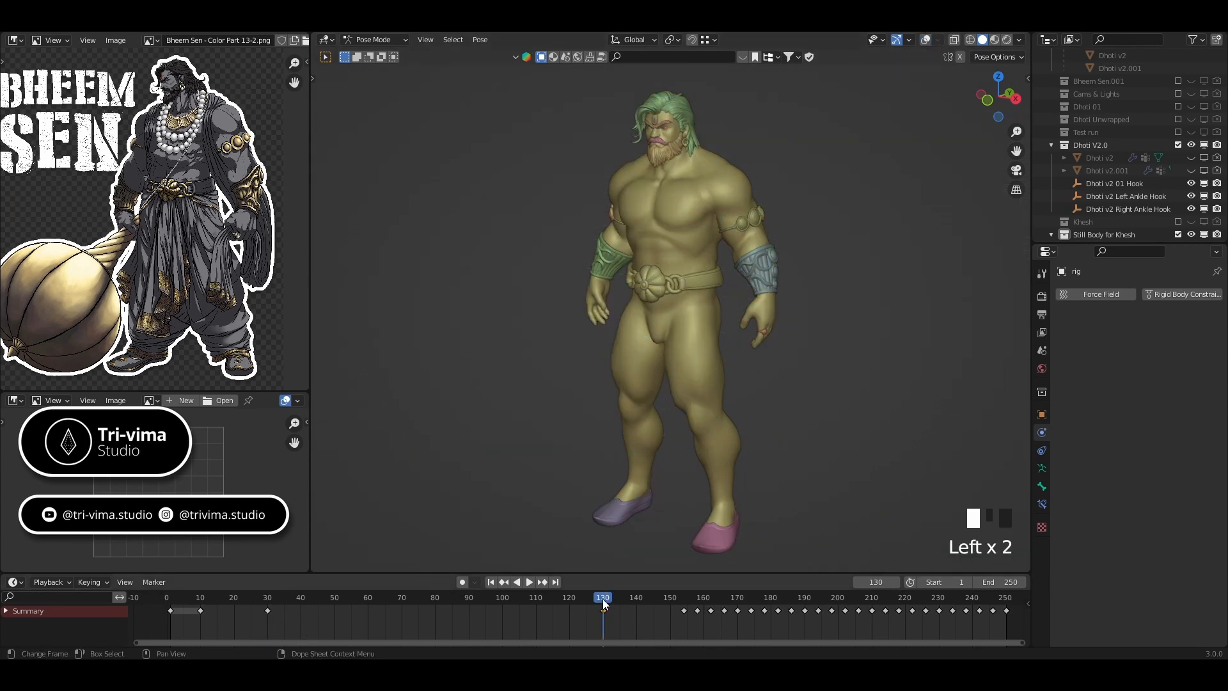
left_click(267, 599)
left_click(602, 600)
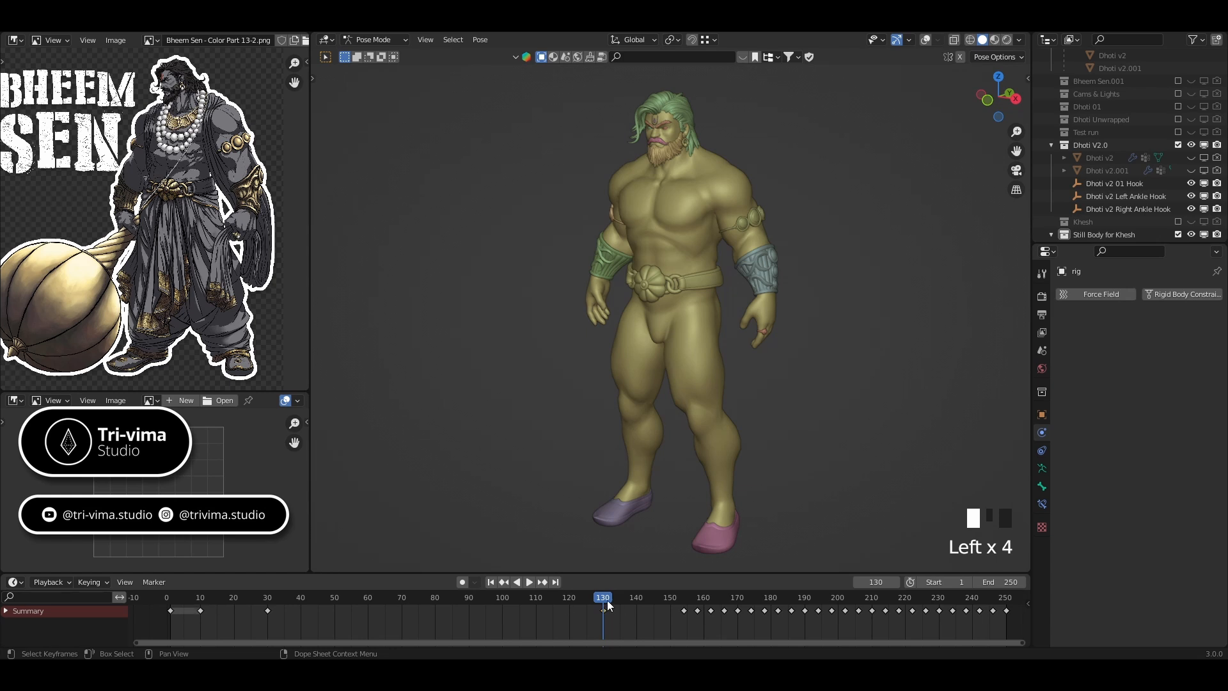
left_click(684, 599)
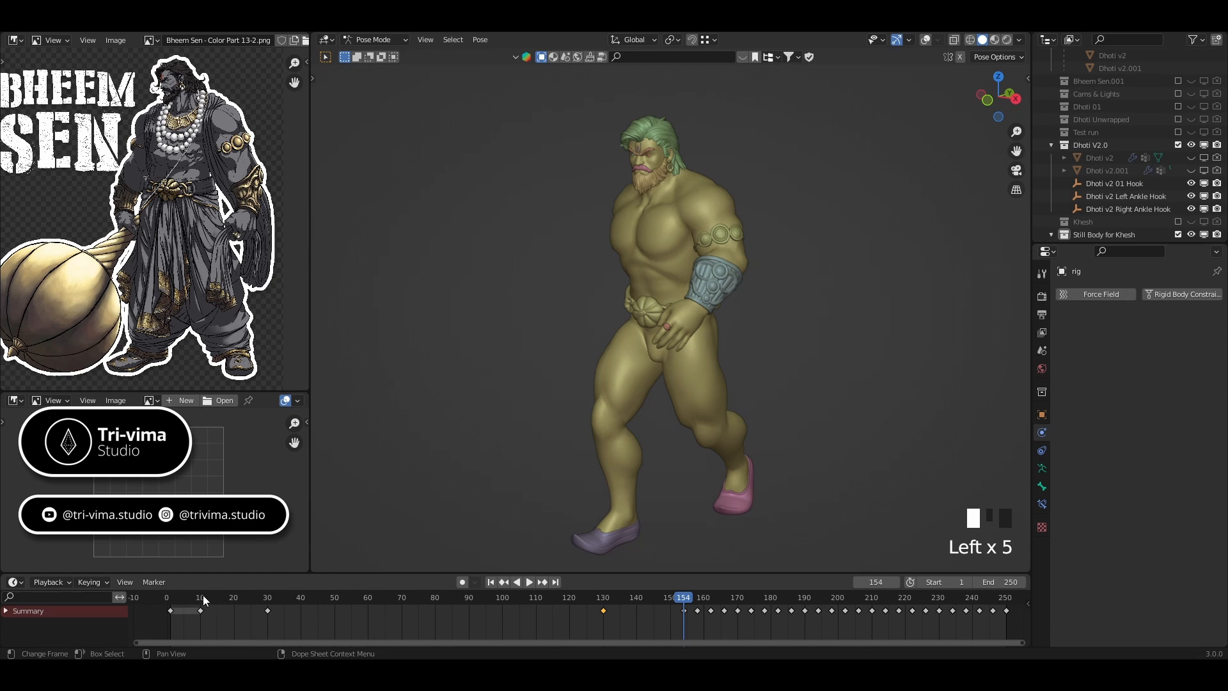
left_click_drag(669, 597, 175, 607)
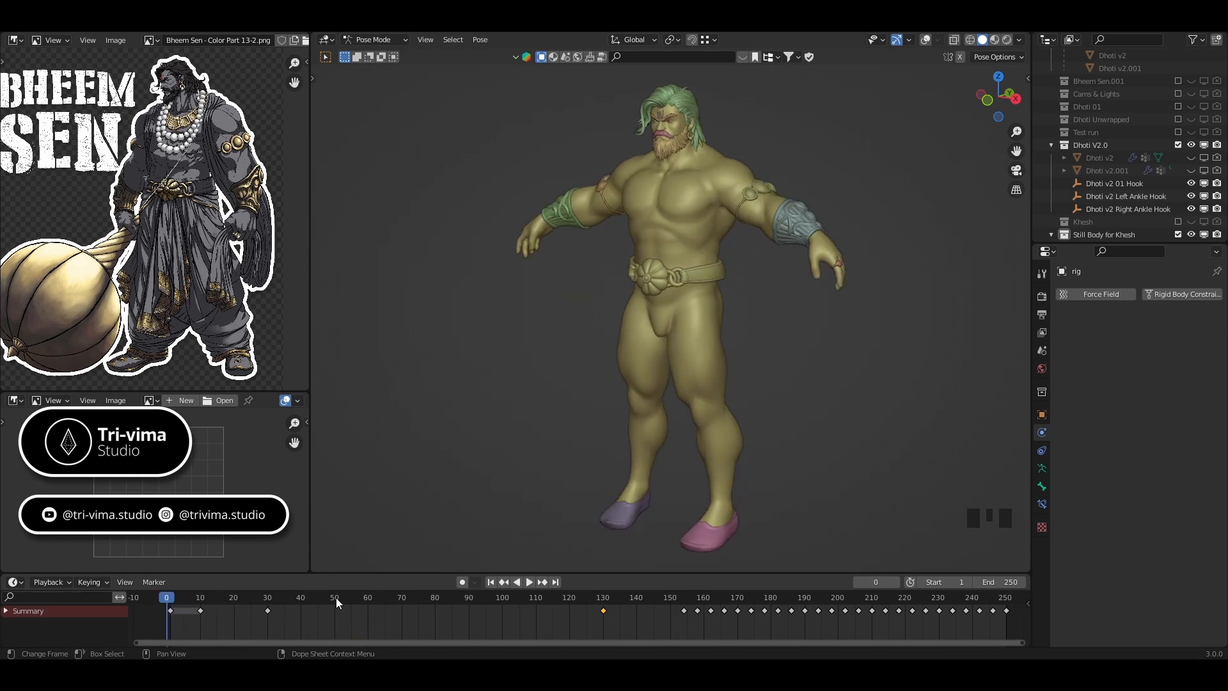
- Play the body animation from the start past frame 130, stop it and return to frame 1
key("Left")
key("space")
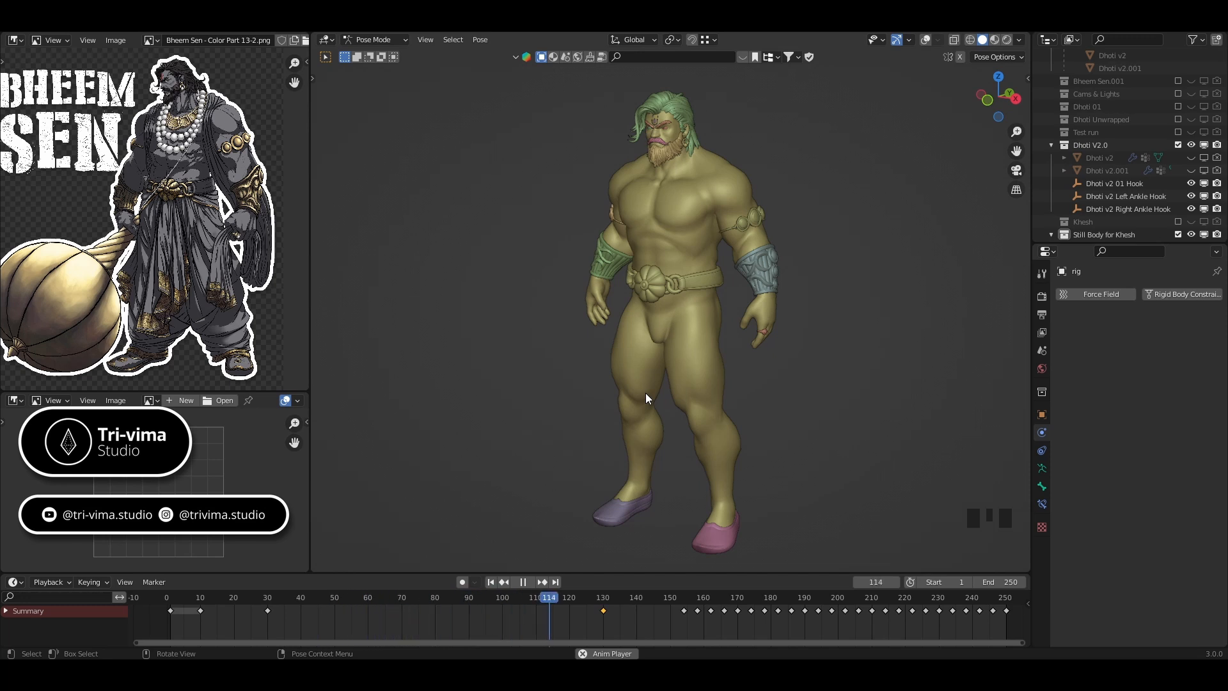
left_click(523, 582)
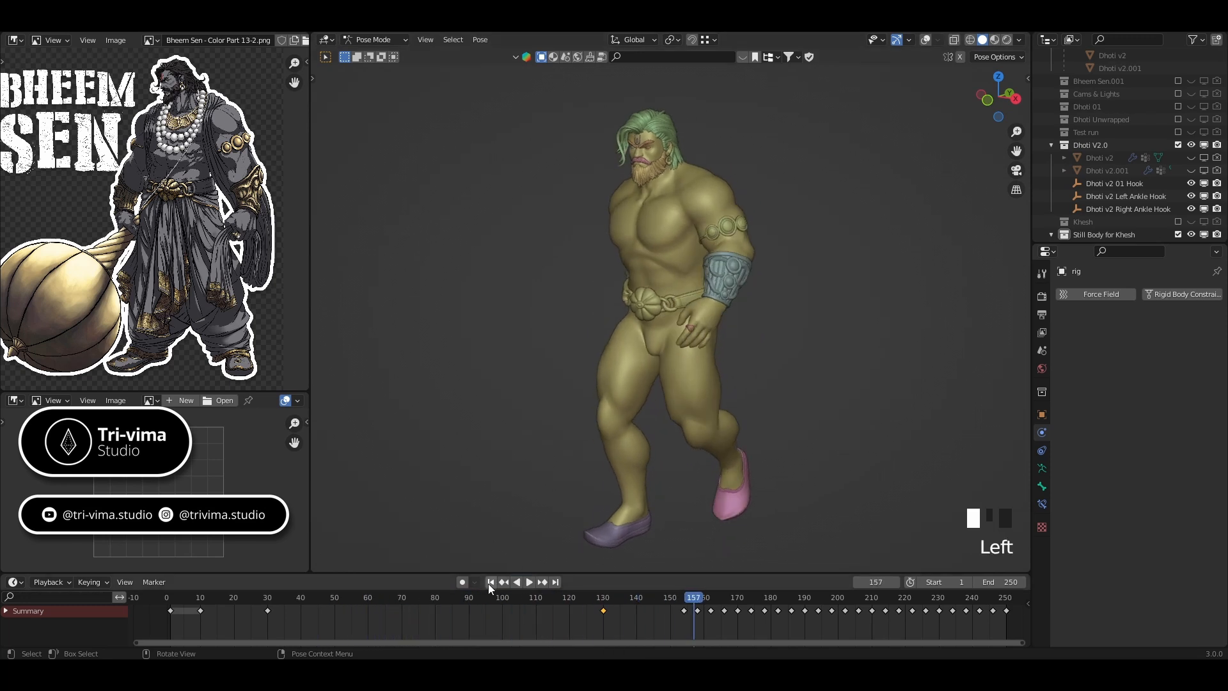
left_click(490, 582)
- Show Dhoti v2 again in the viewport and renders, and turn the viewport overlays back on
left_click(1191, 157)
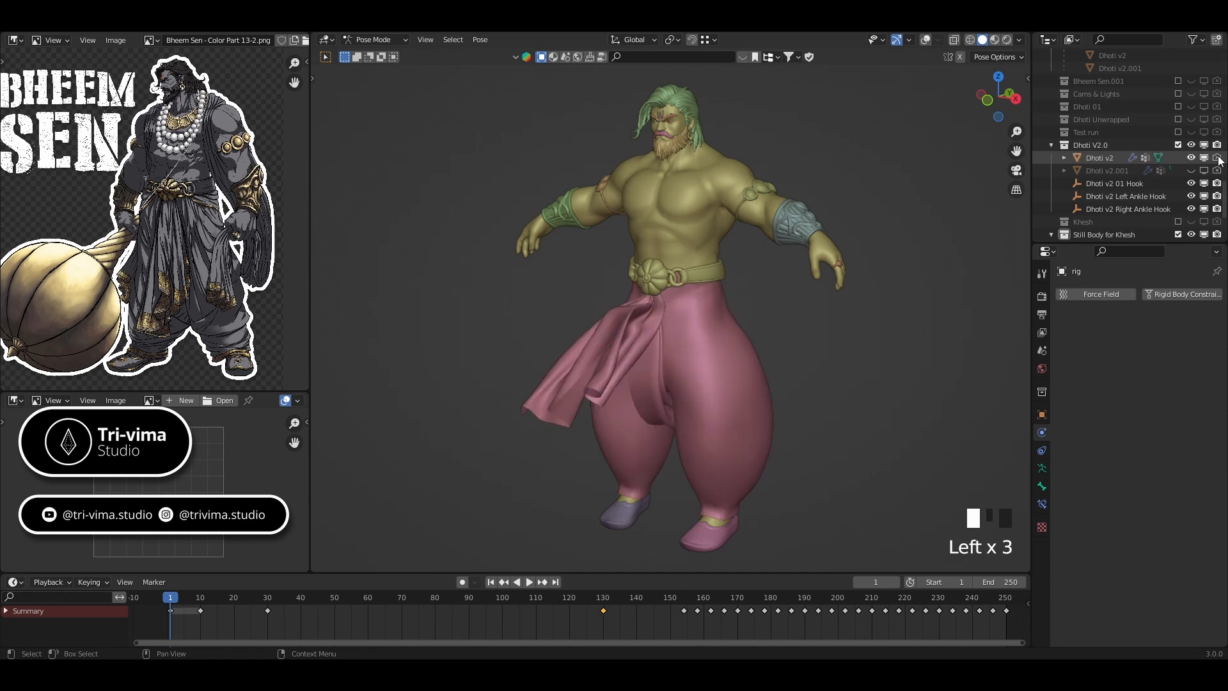
left_click_drag(1218, 156, 1220, 158)
left_click(616, 361)
left_click(926, 40)
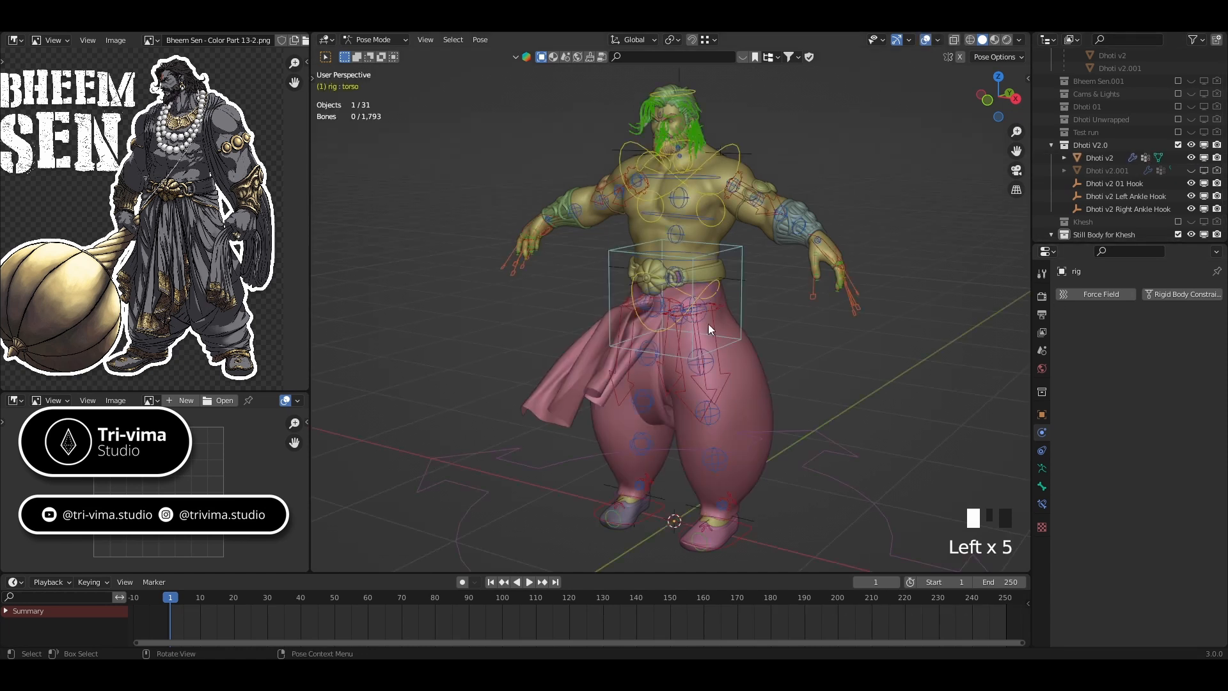
- Select Dhoti v2 in Object Mode and examine its cloth physics settings down to the cache's simulation range
key("ctrl+Tab")
left_click(586, 370)
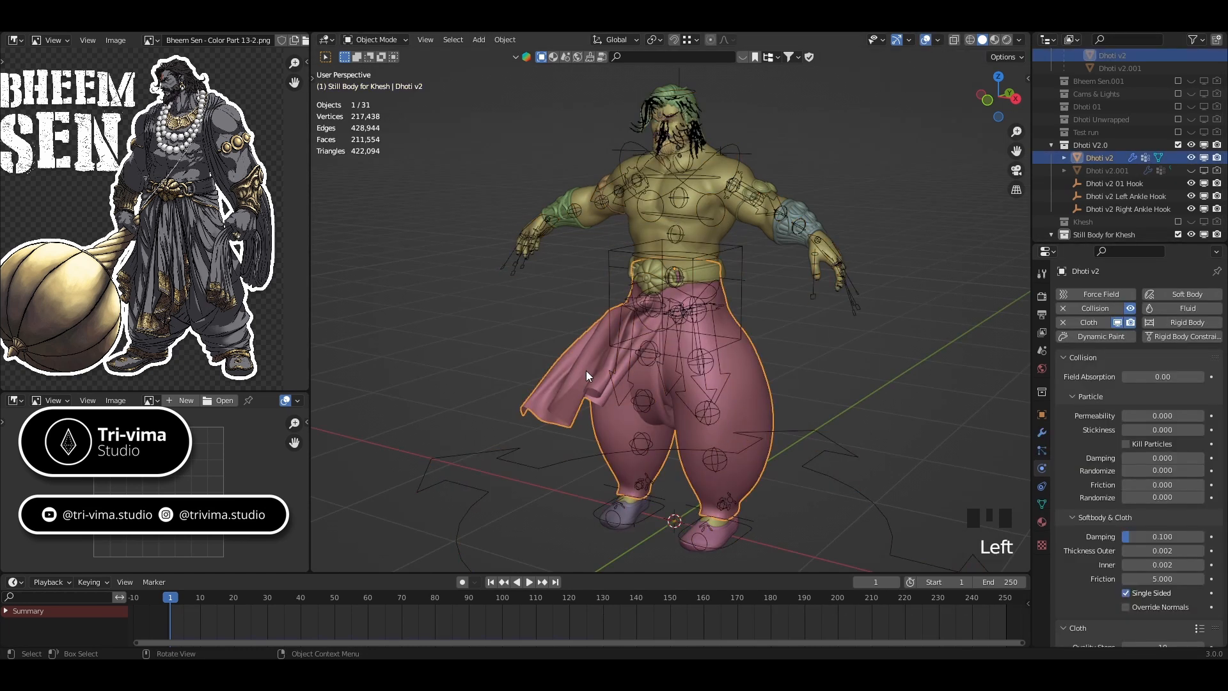
scroll(1097, 368, "down", 13)
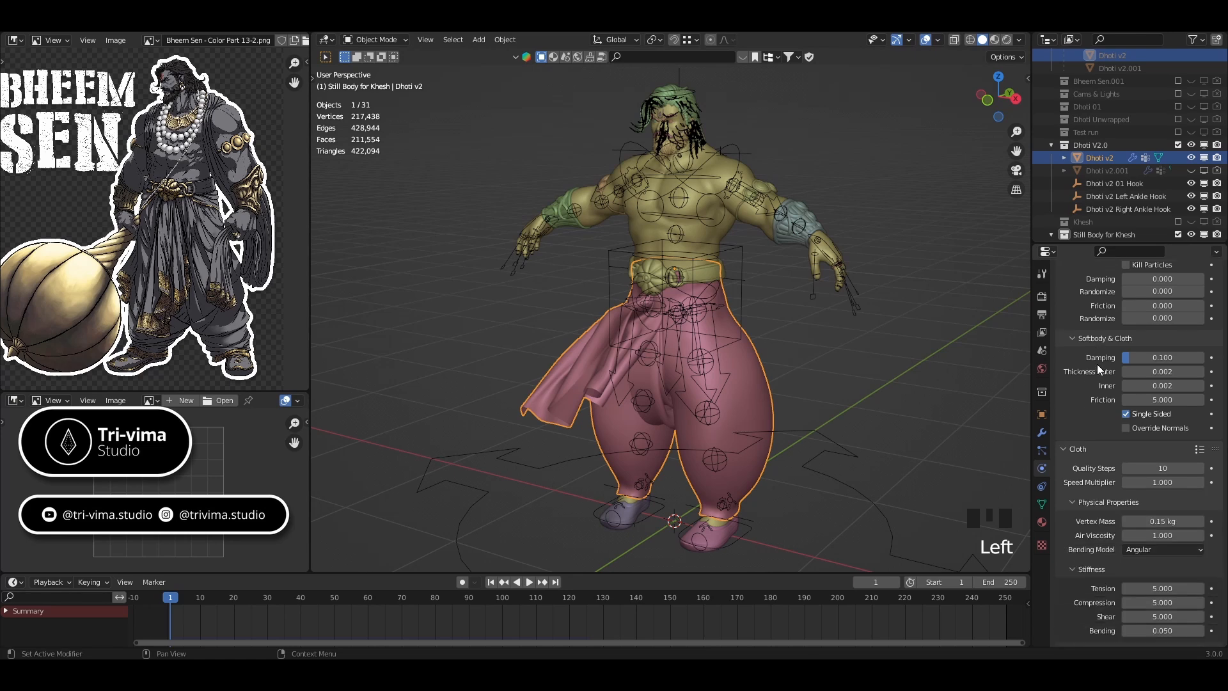
scroll(1096, 368, "down", 8)
scroll(1077, 458, "down", 4)
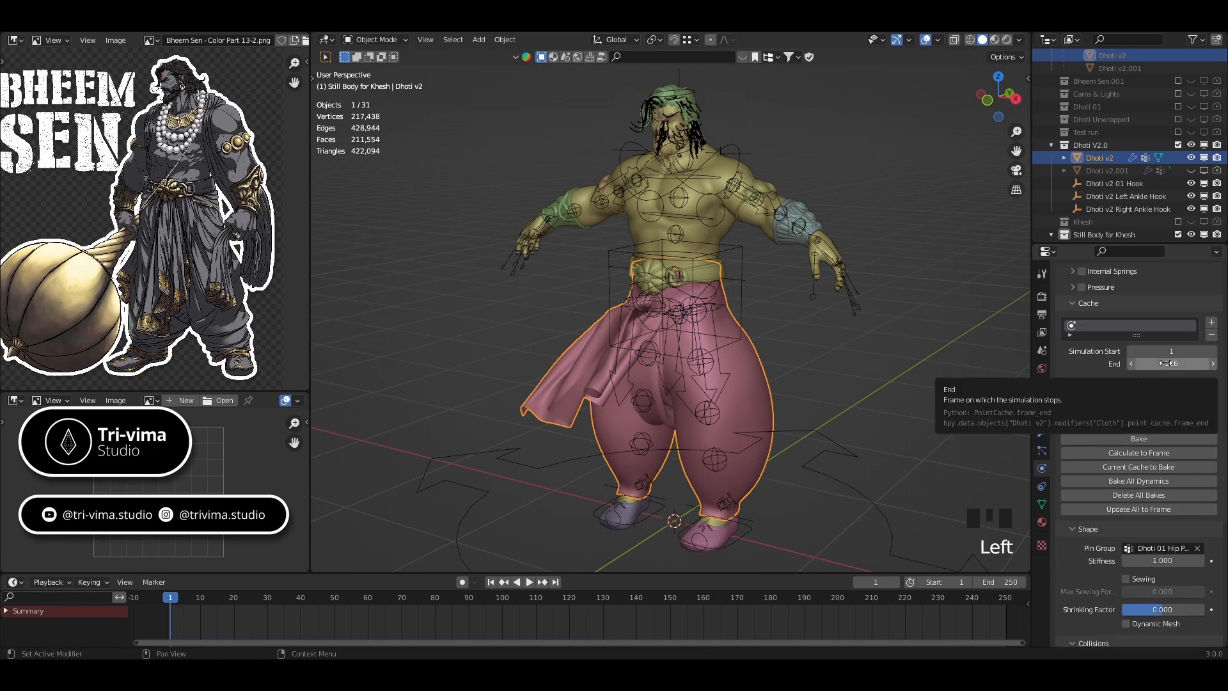
- Select all the rig's bones in Pose Mode, check the pose at frame 30 and return to frame 1
left_click(738, 266)
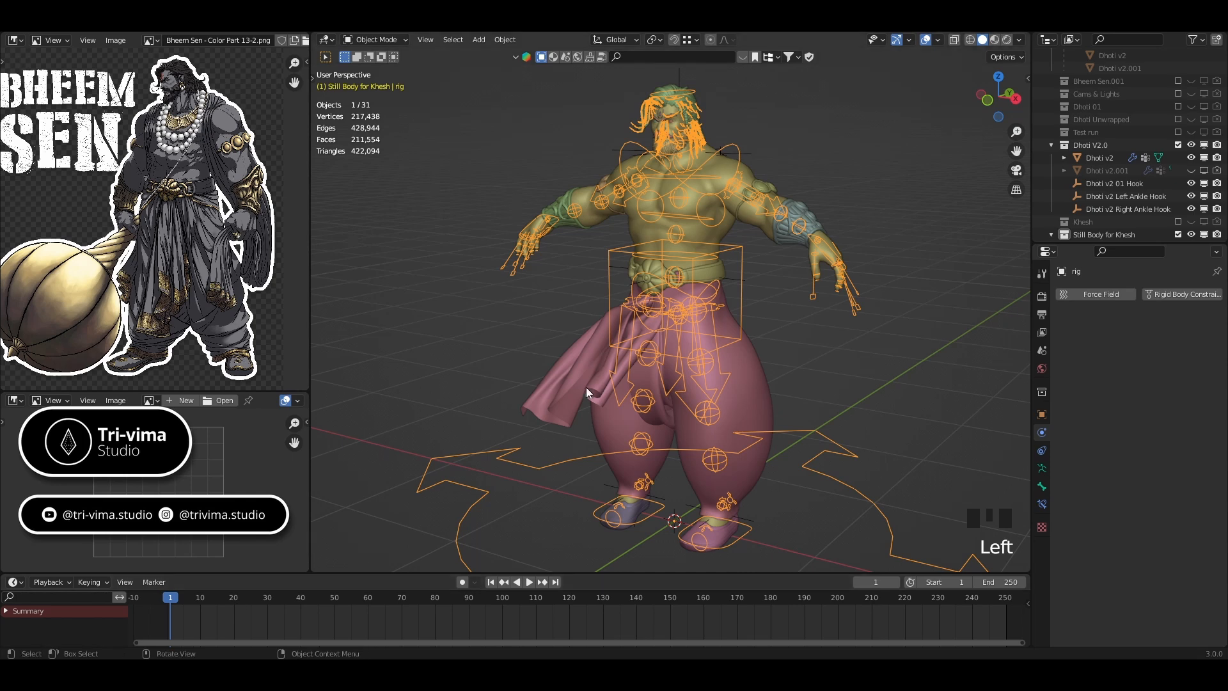
key("ctrl+Tab")
key("a")
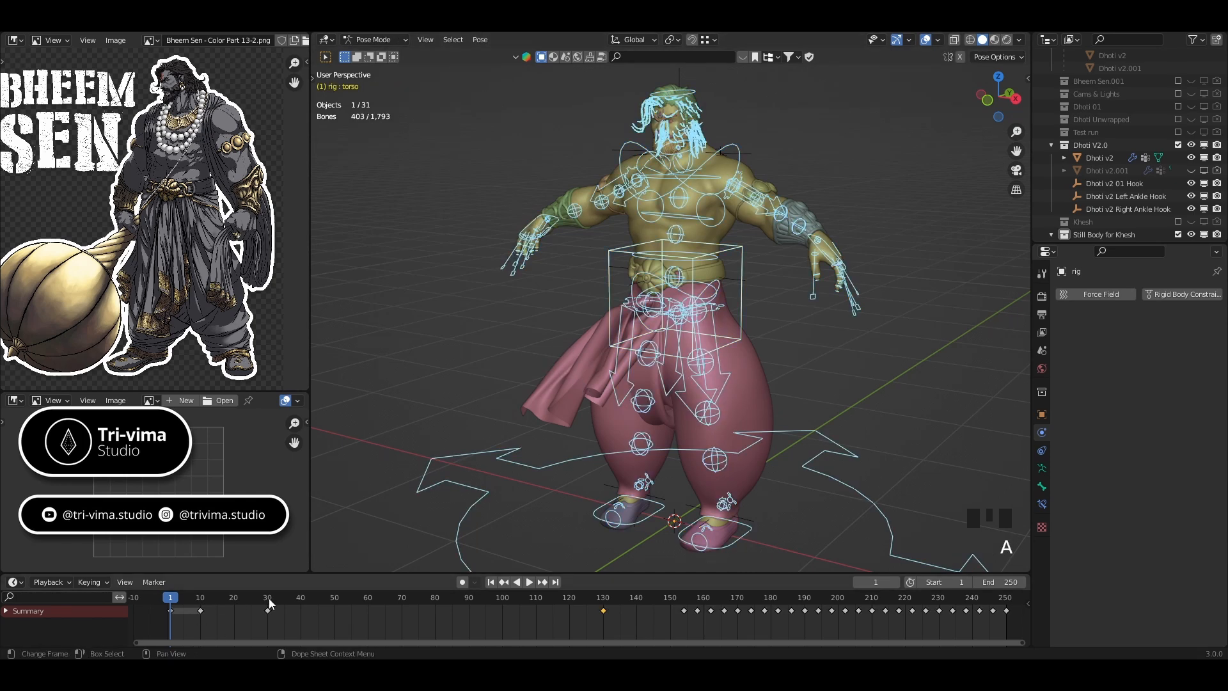
left_click(270, 603)
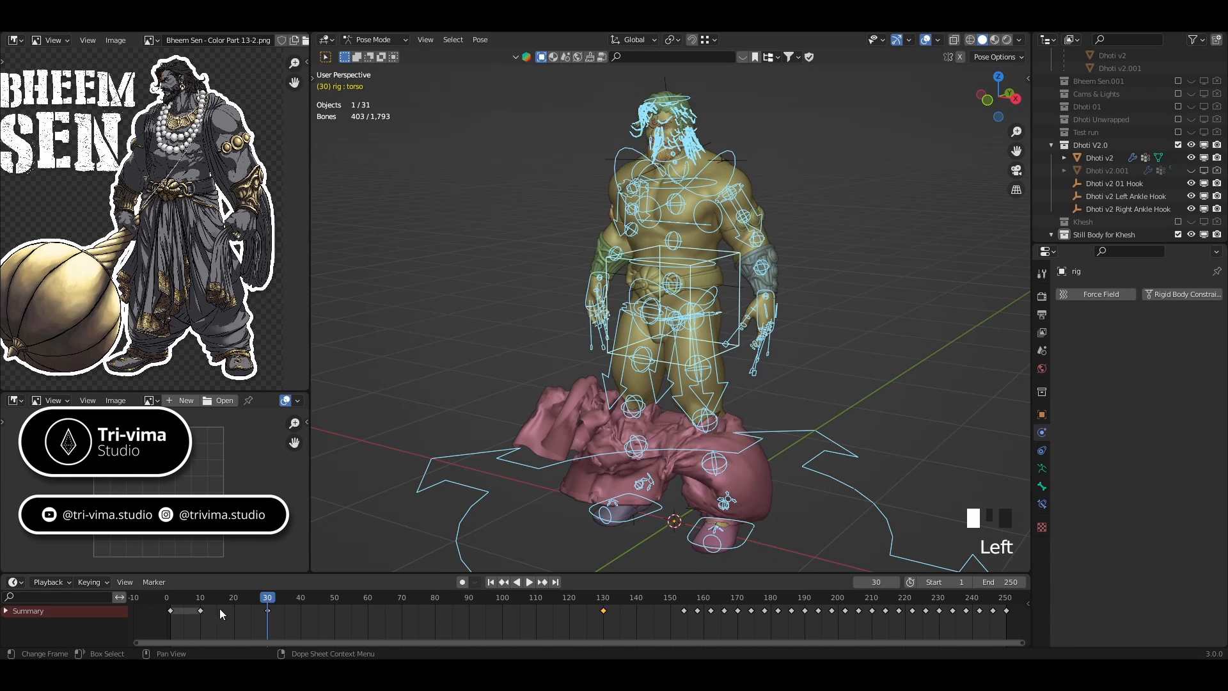
left_click_drag(266, 600, 170, 605)
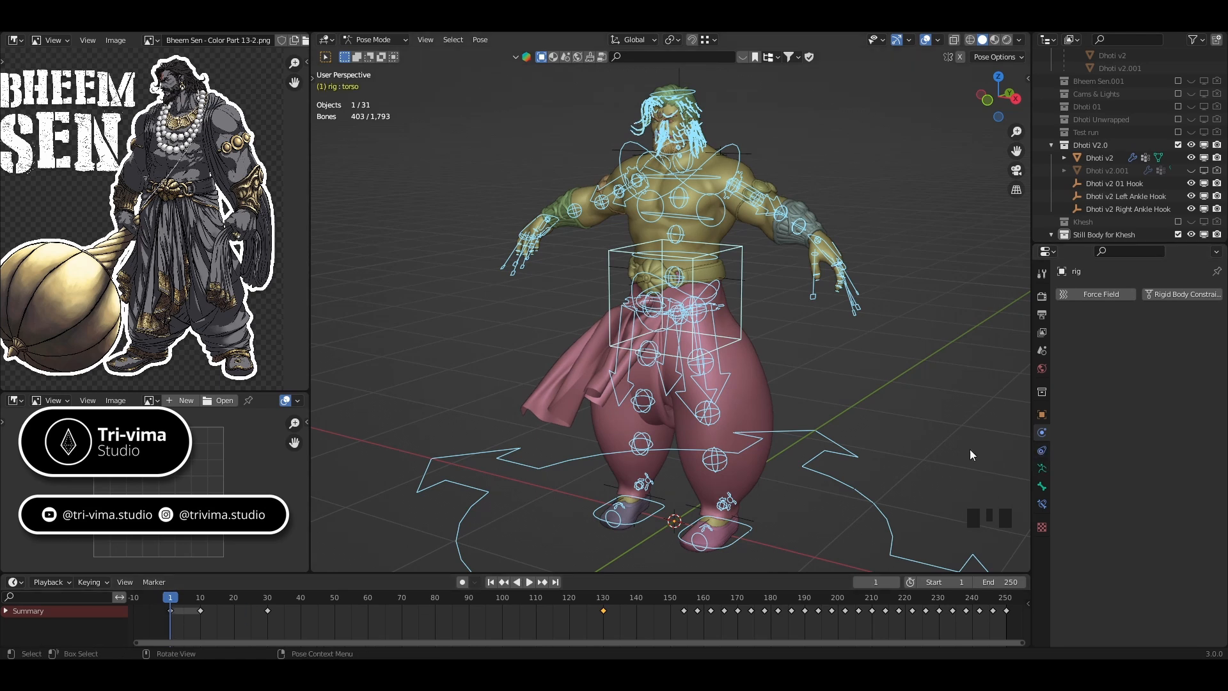
- Select Dhoti v2 in Object Mode and review its cloth vertex mass, stiffness, damping, cache and pin group settings
left_click(761, 404)
key("ctrl+Tab")
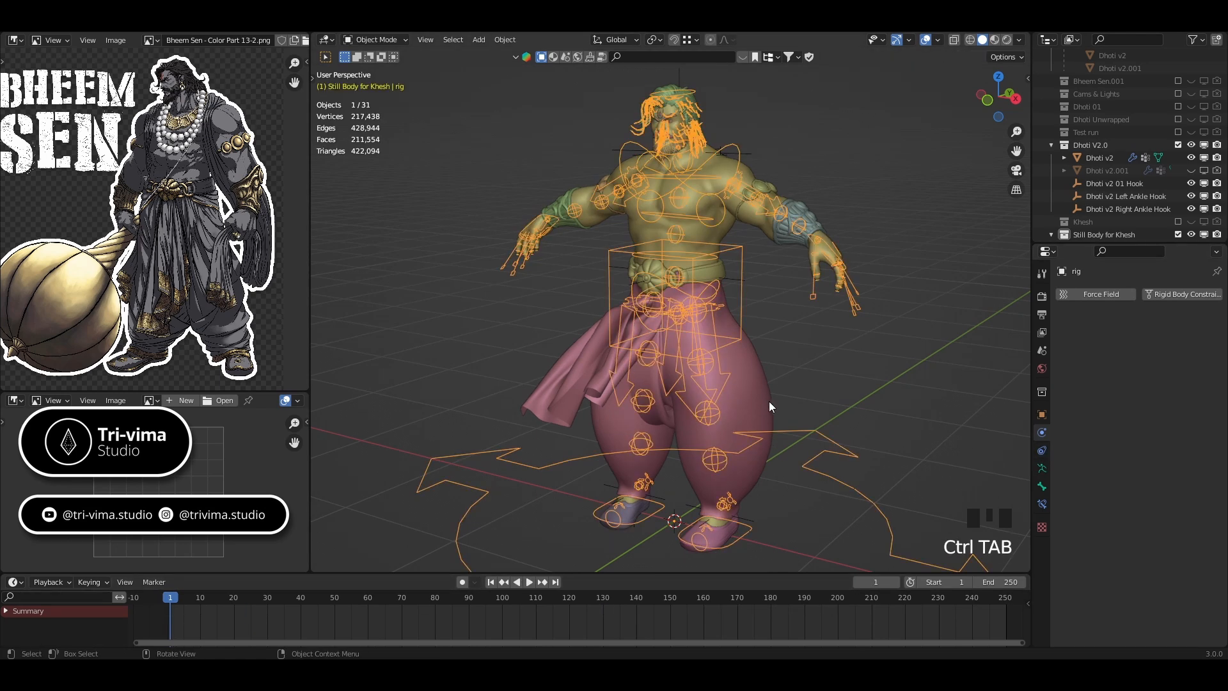
left_click(769, 402)
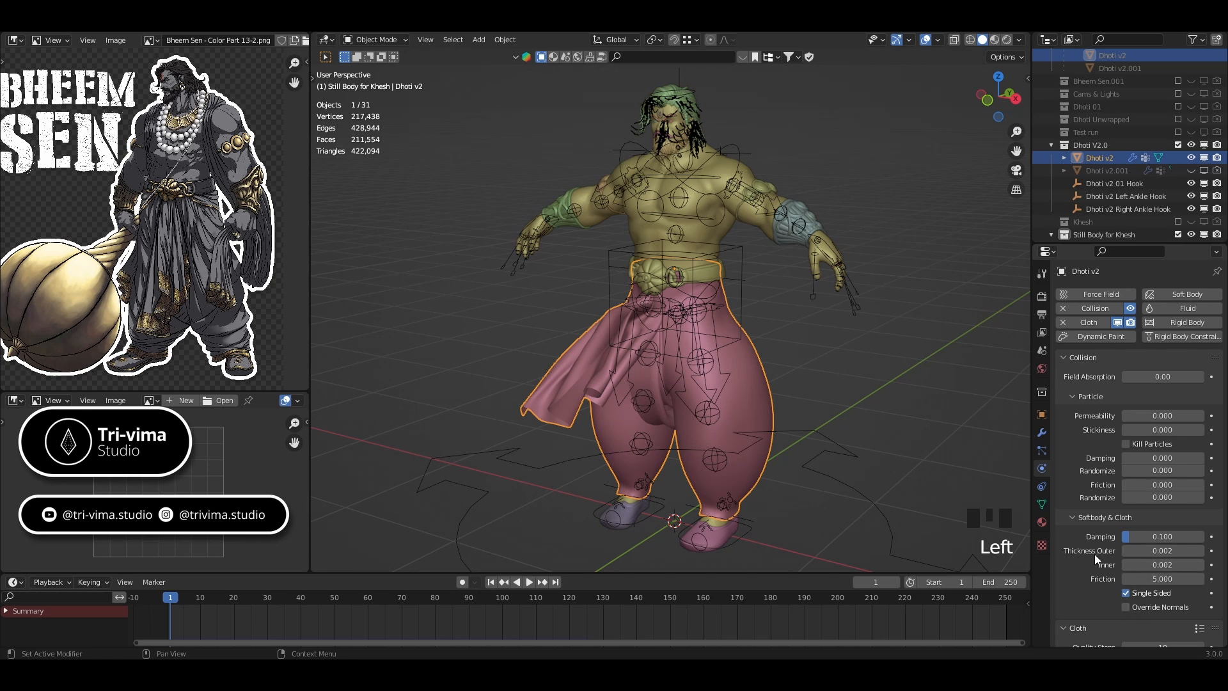
scroll(1095, 554, "down", 10)
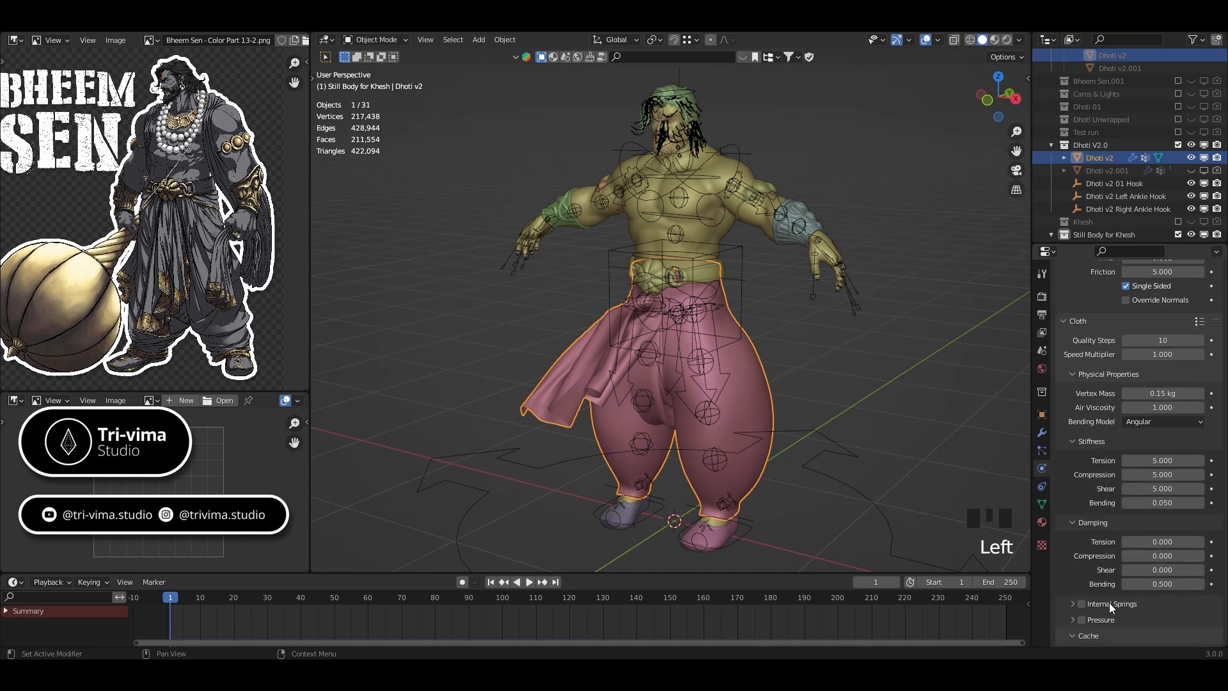
scroll(1095, 547, "up", 3)
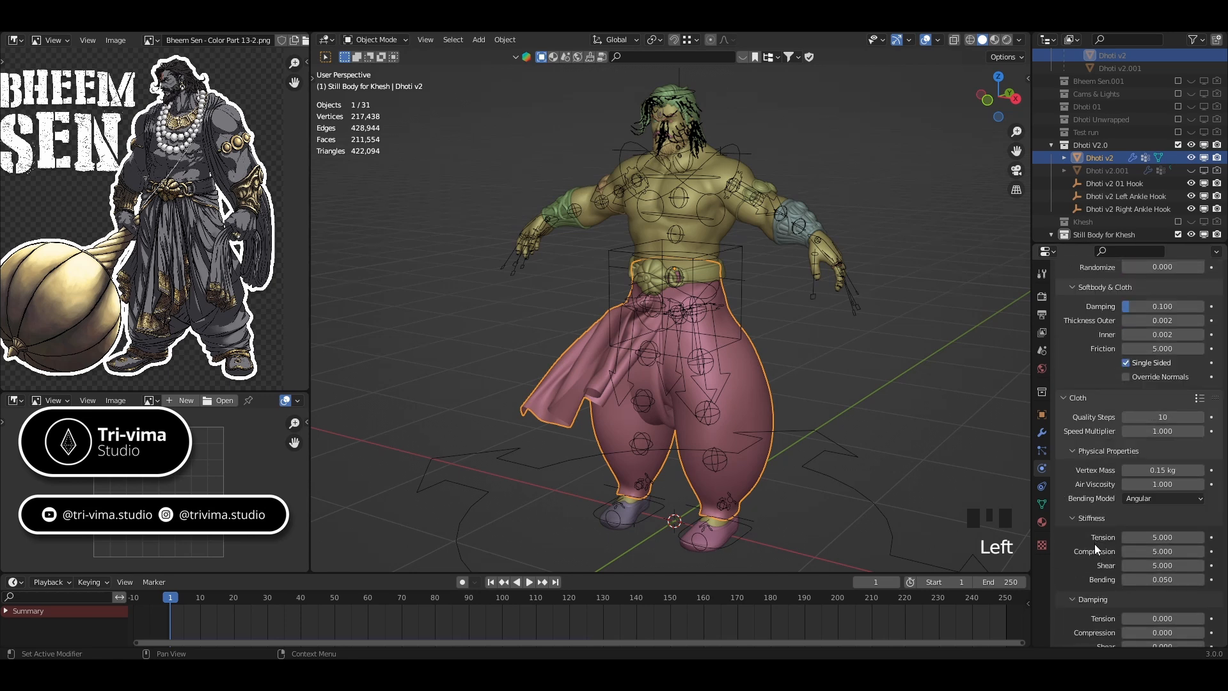
scroll(1071, 535, "down", 3)
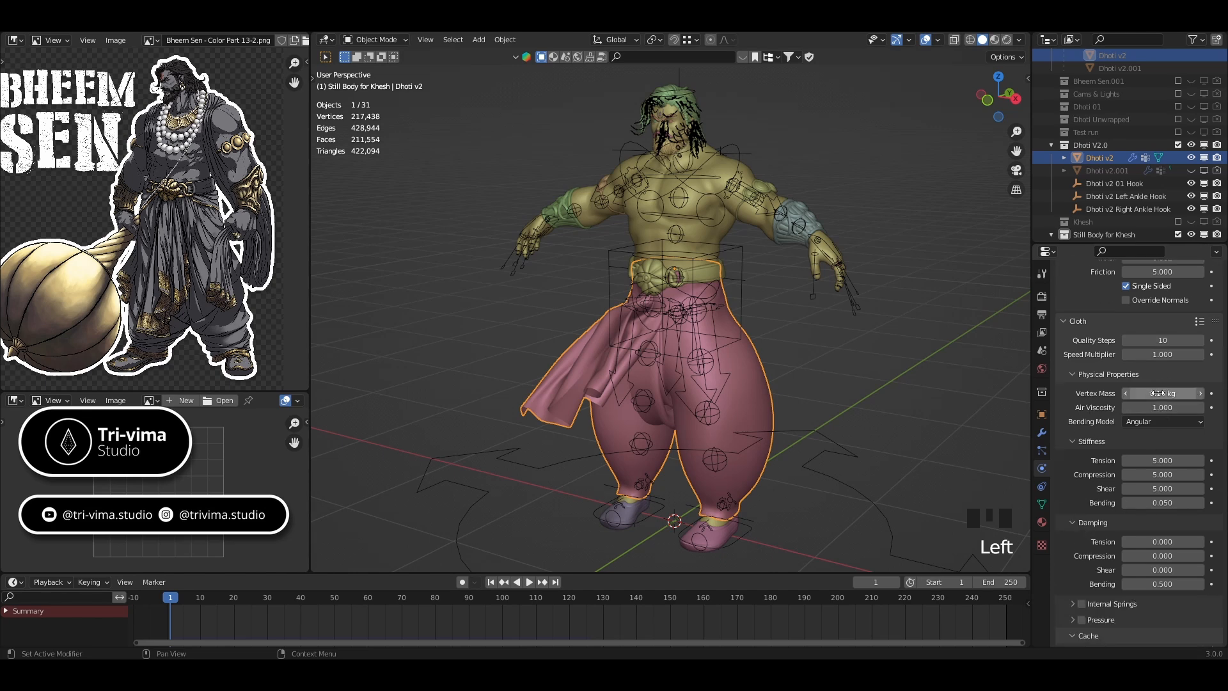
scroll(1132, 576, "down", 5)
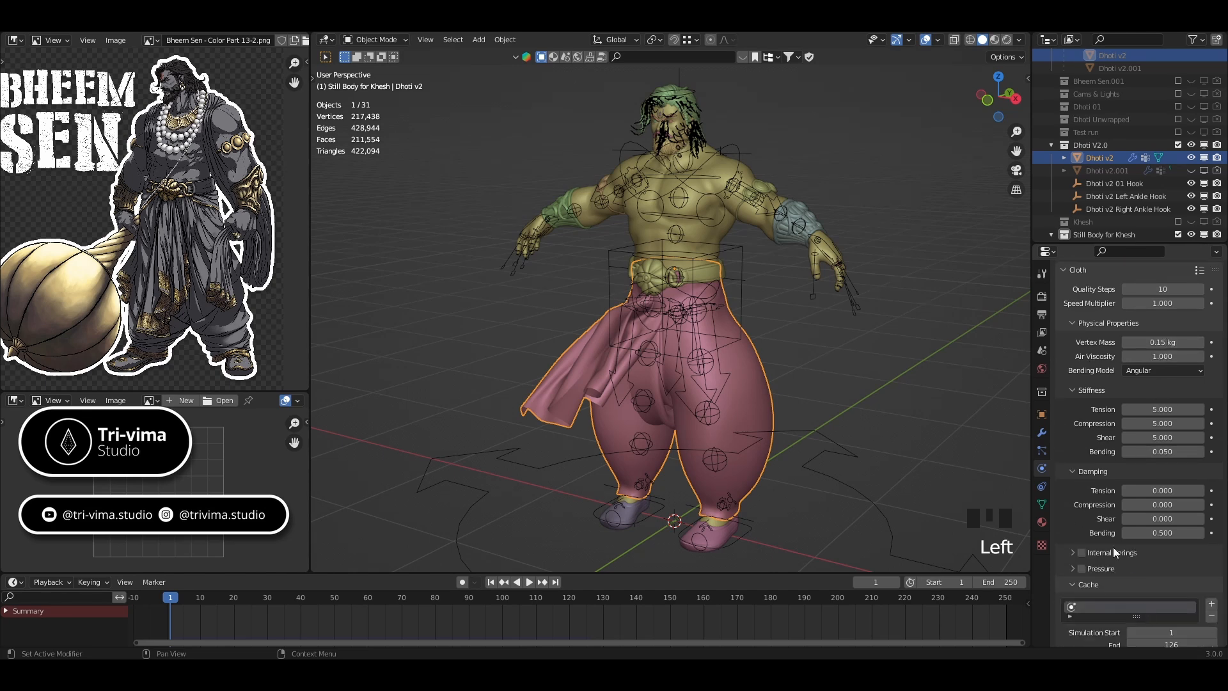
scroll(1097, 482, "down", 2)
scroll(1088, 551, "up", 3)
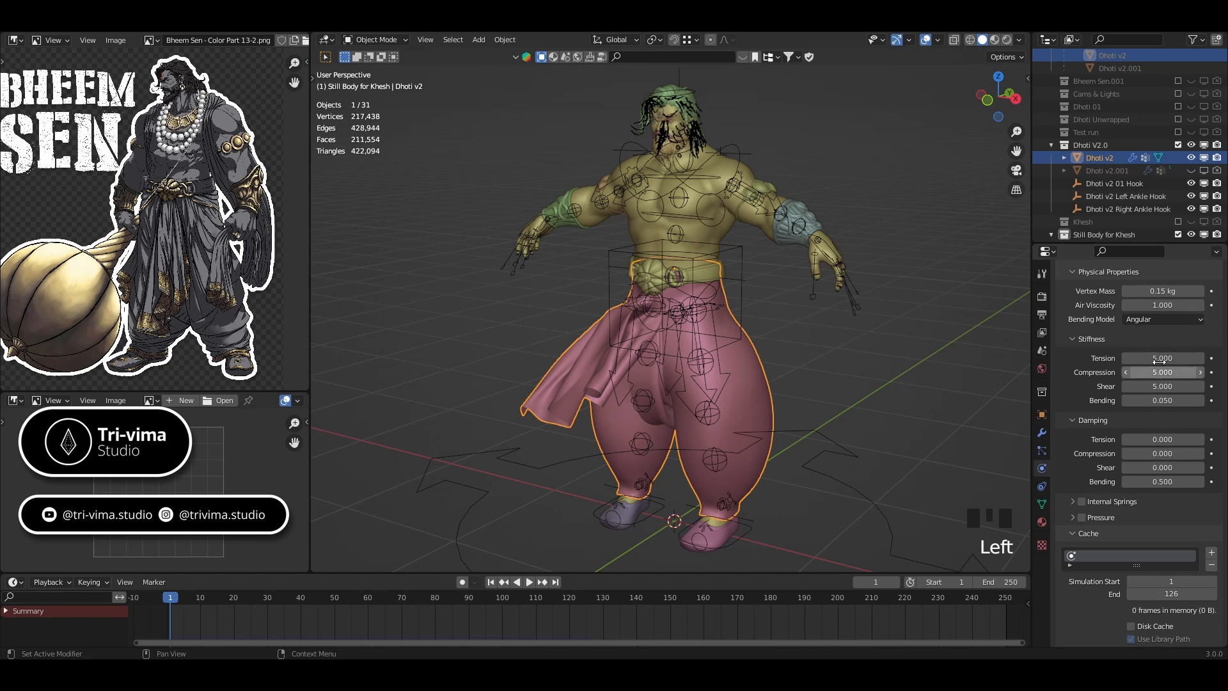
scroll(1155, 455, "down", 6)
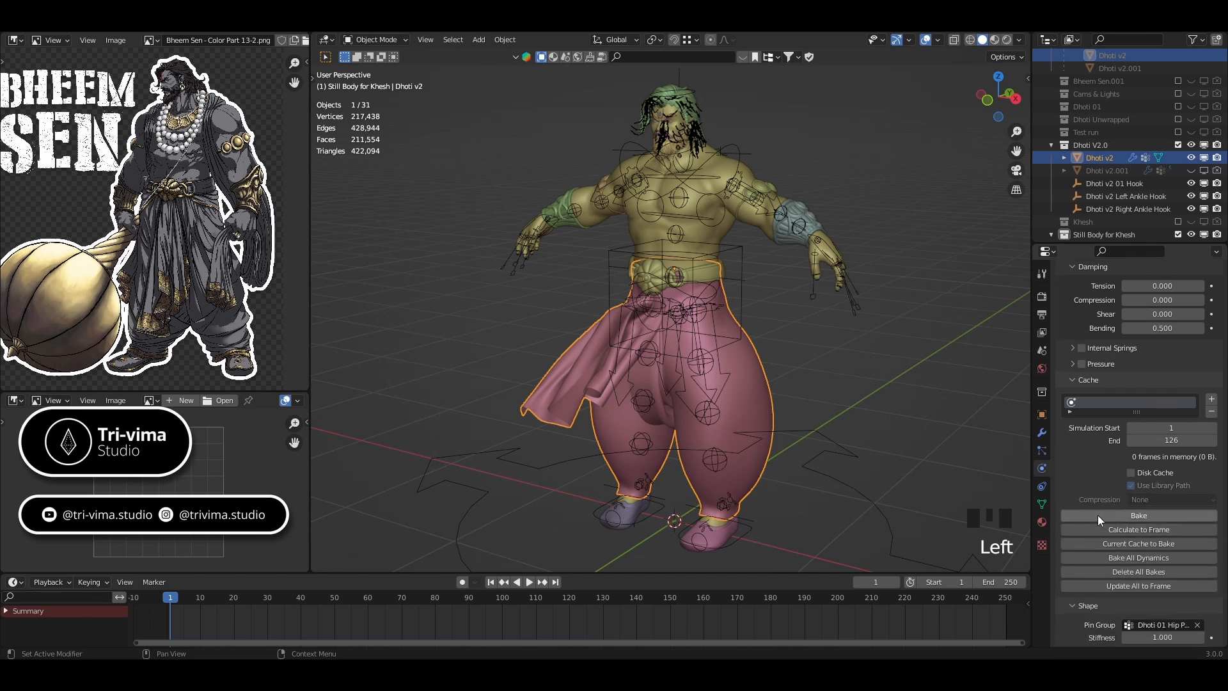
scroll(1155, 505, "down", 3)
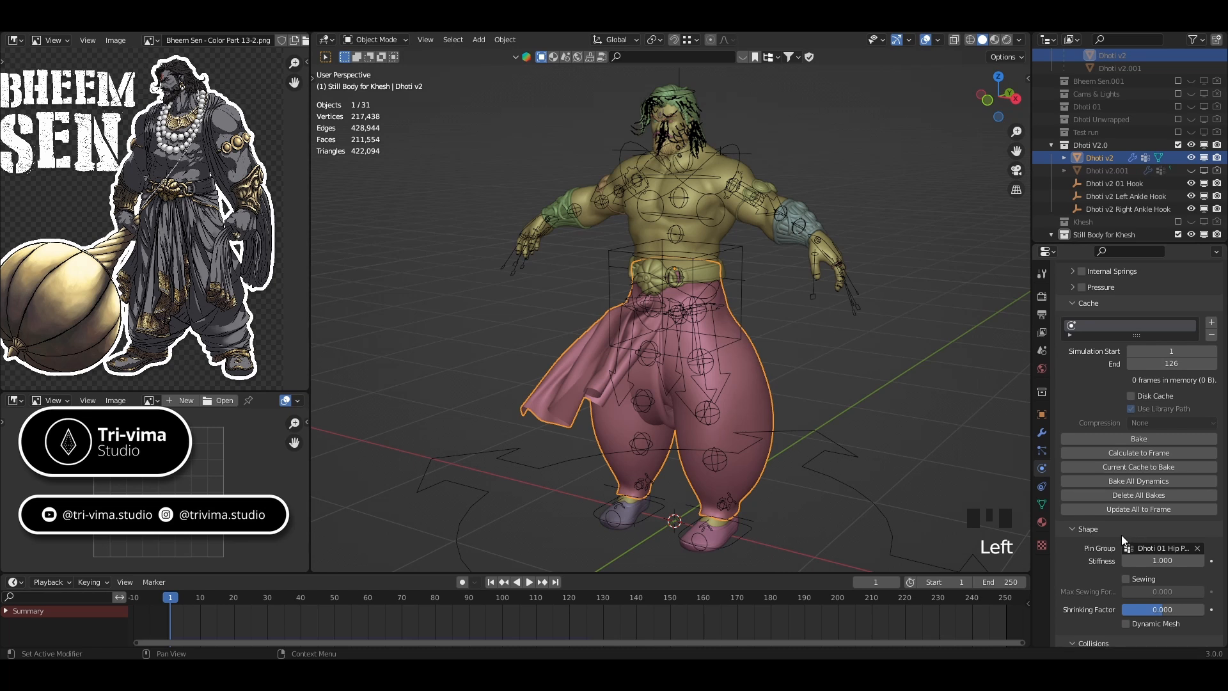
- Delete all bakes and set the Dhoti v2 cloth cache's simulation End to frame 130
left_click(1125, 496)
scroll(1094, 403, "up", 4)
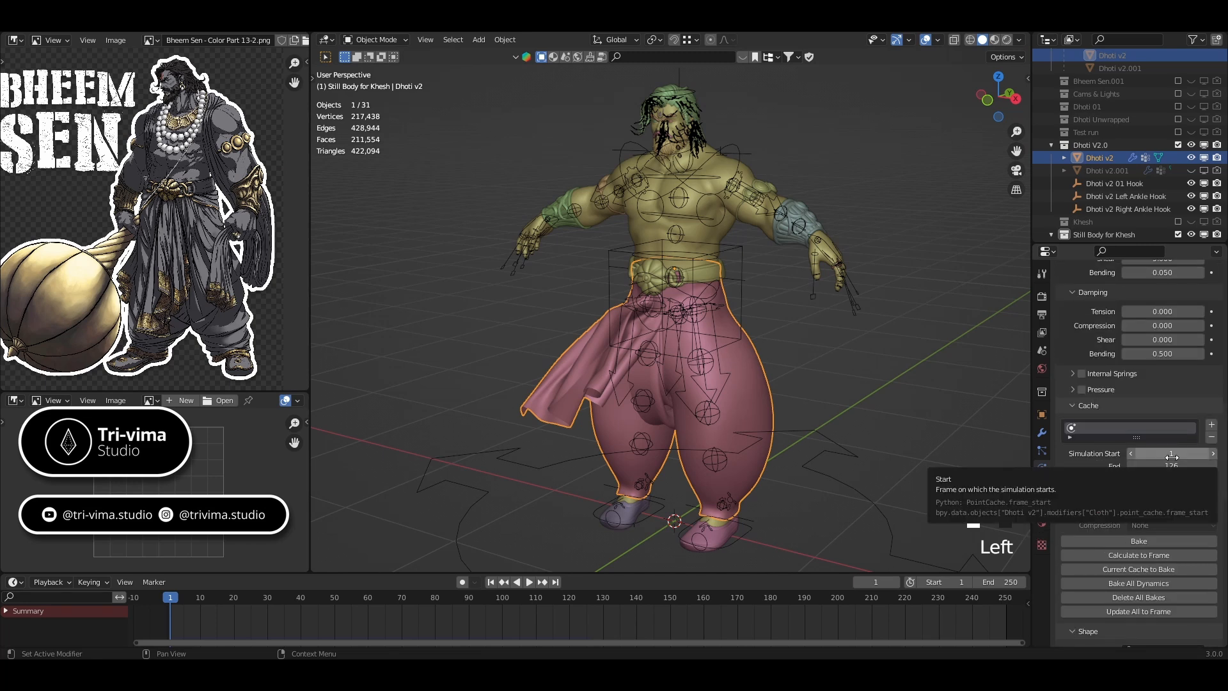
left_click(1173, 455)
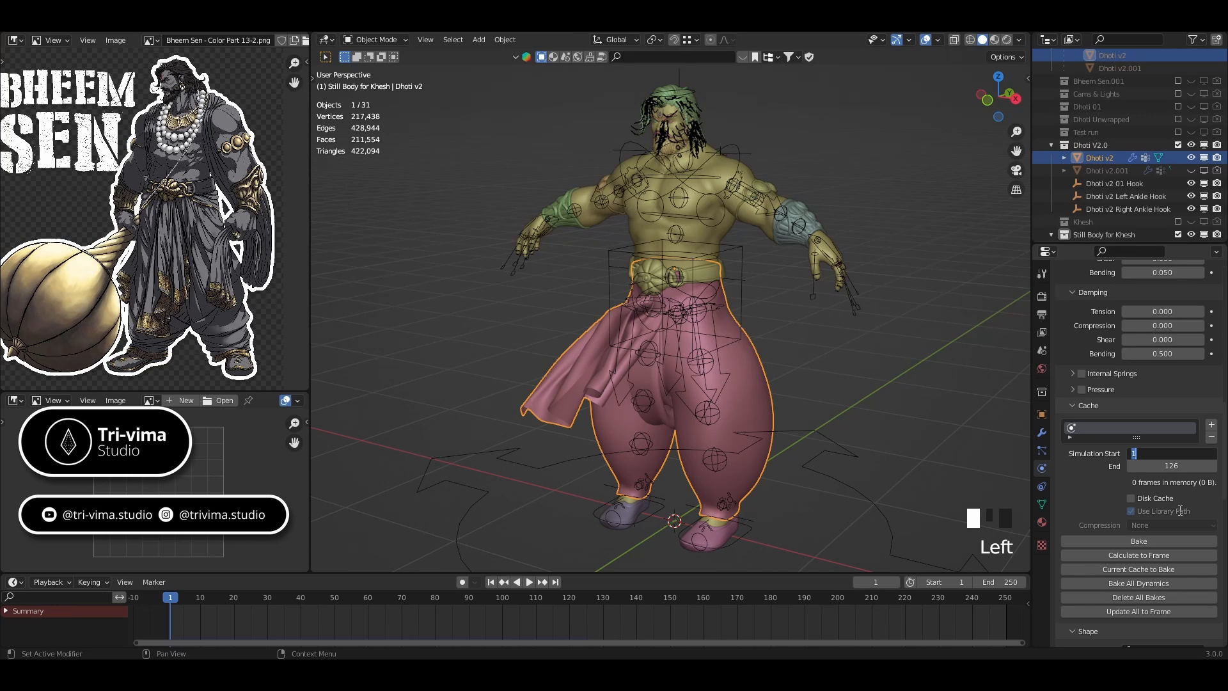
key("Tab")
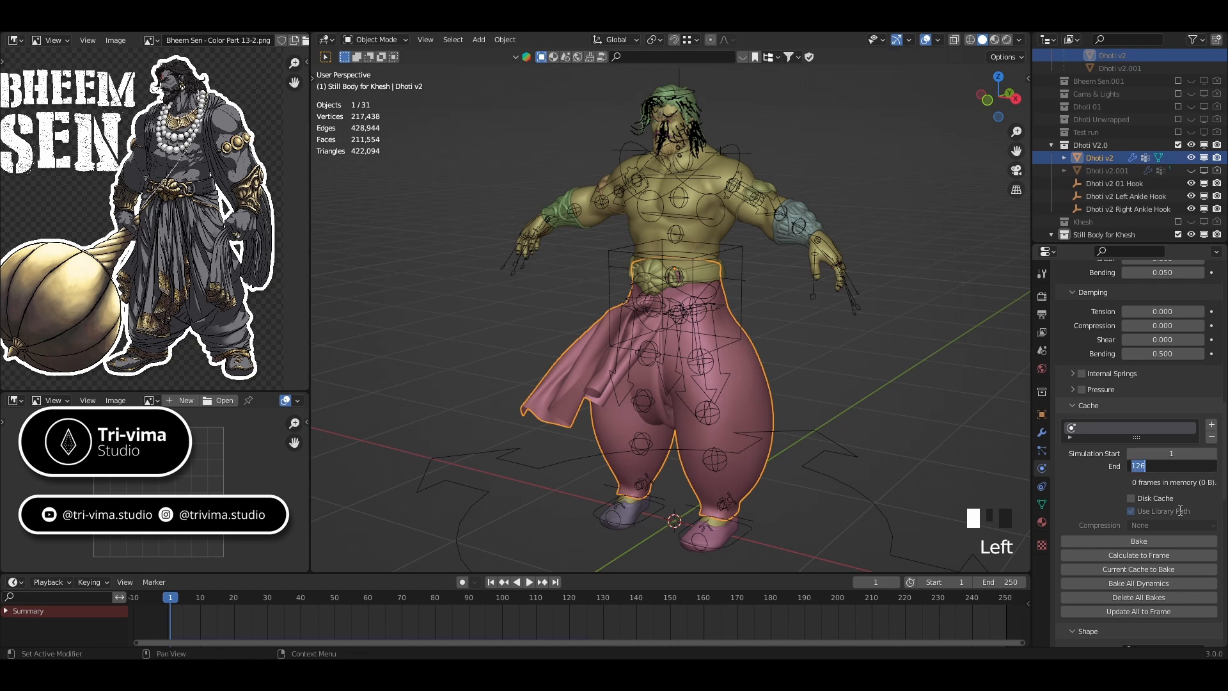
type("130")
key("Return")
- Select Golden Haar New 02 SB Mesh and delete all bakes from its soft body cache settings
scroll(1091, 148, "down", 6)
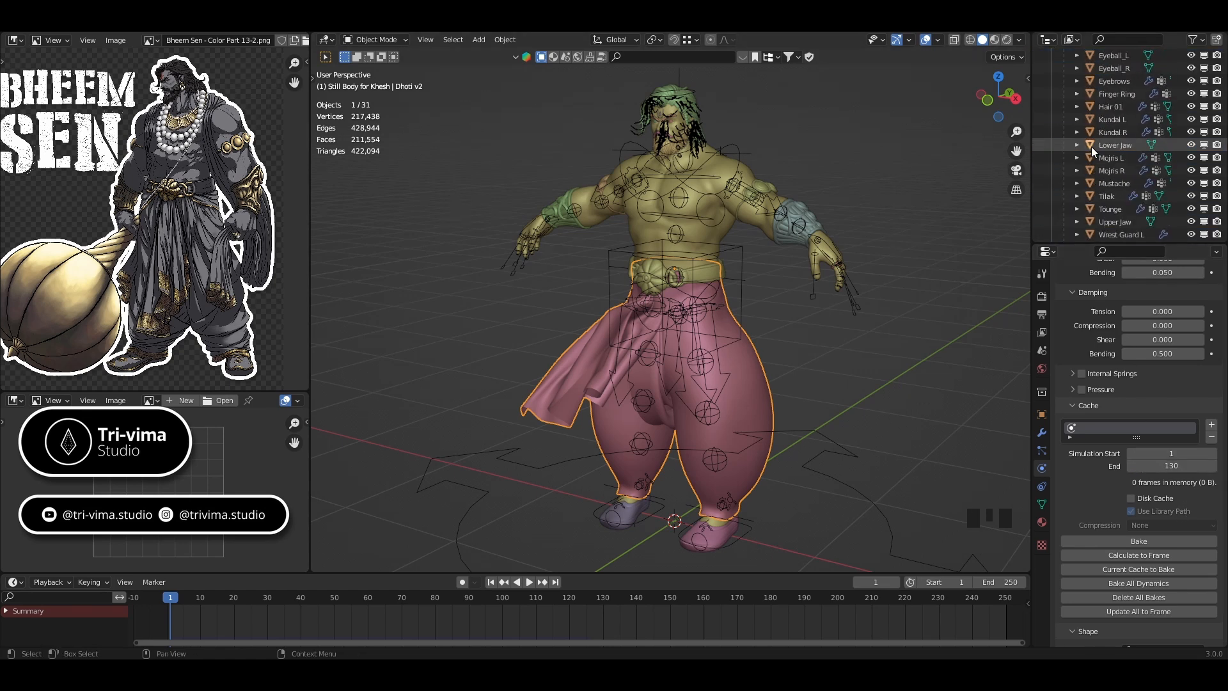
scroll(1091, 147, "up", 4)
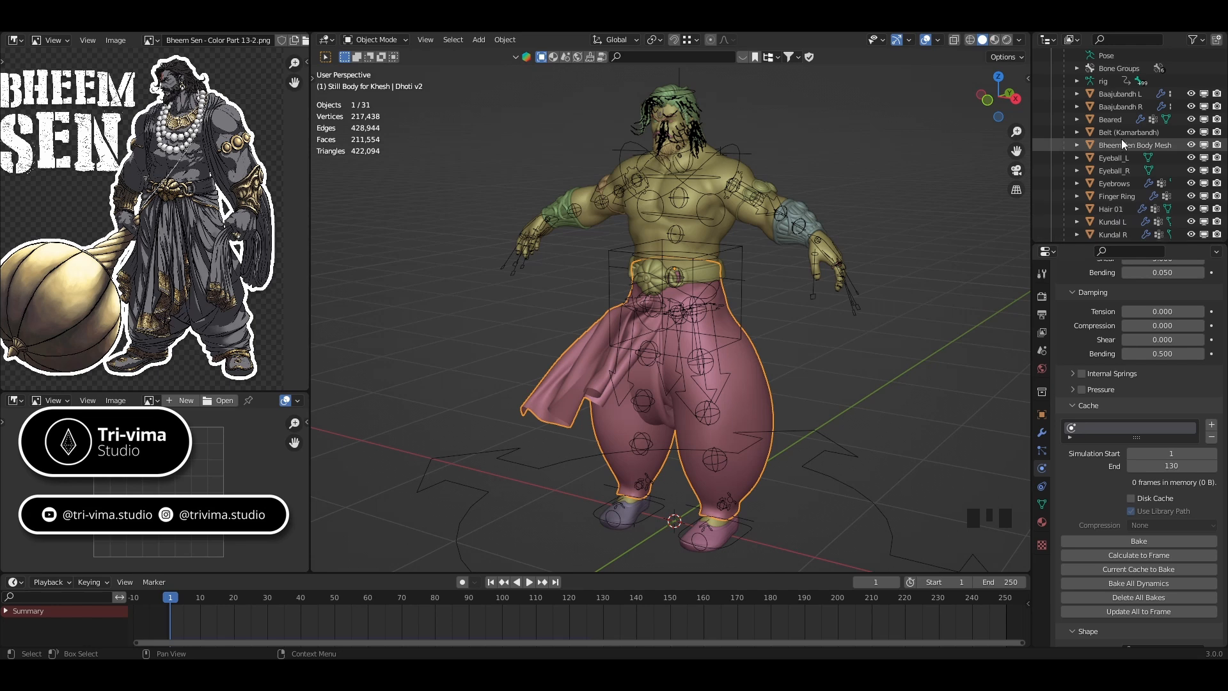
scroll(1111, 130, "down", 10)
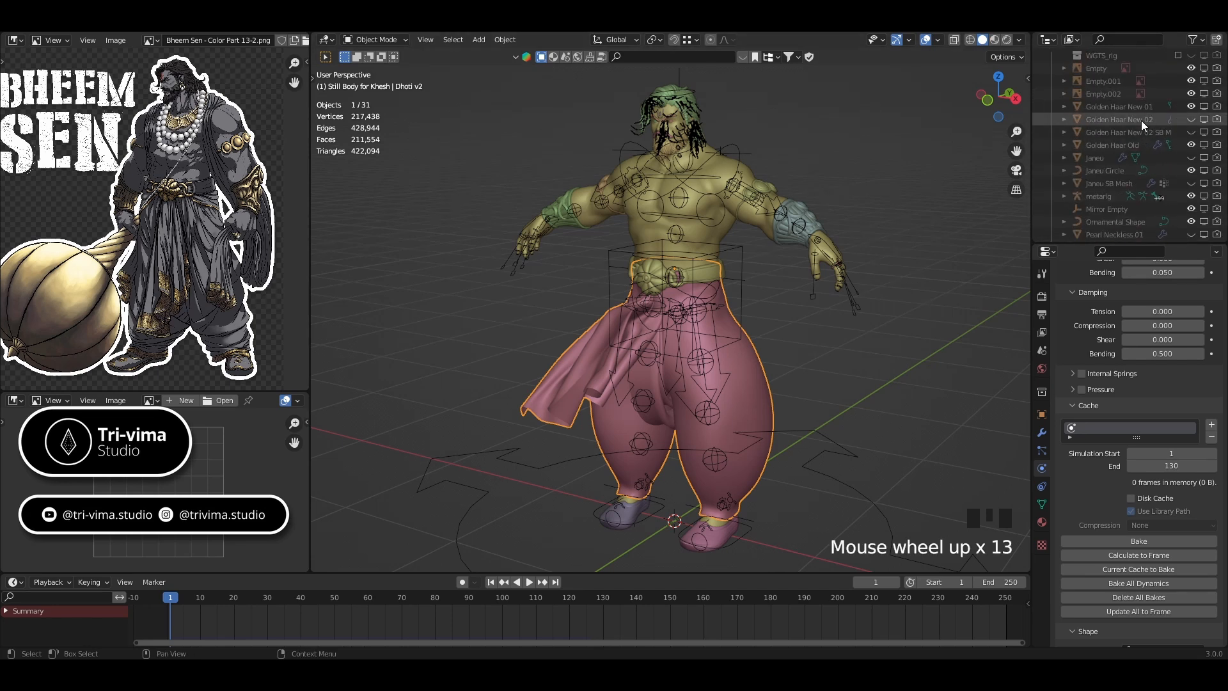
left_click(1141, 120)
left_click(1142, 132)
scroll(1079, 419, "down", 10)
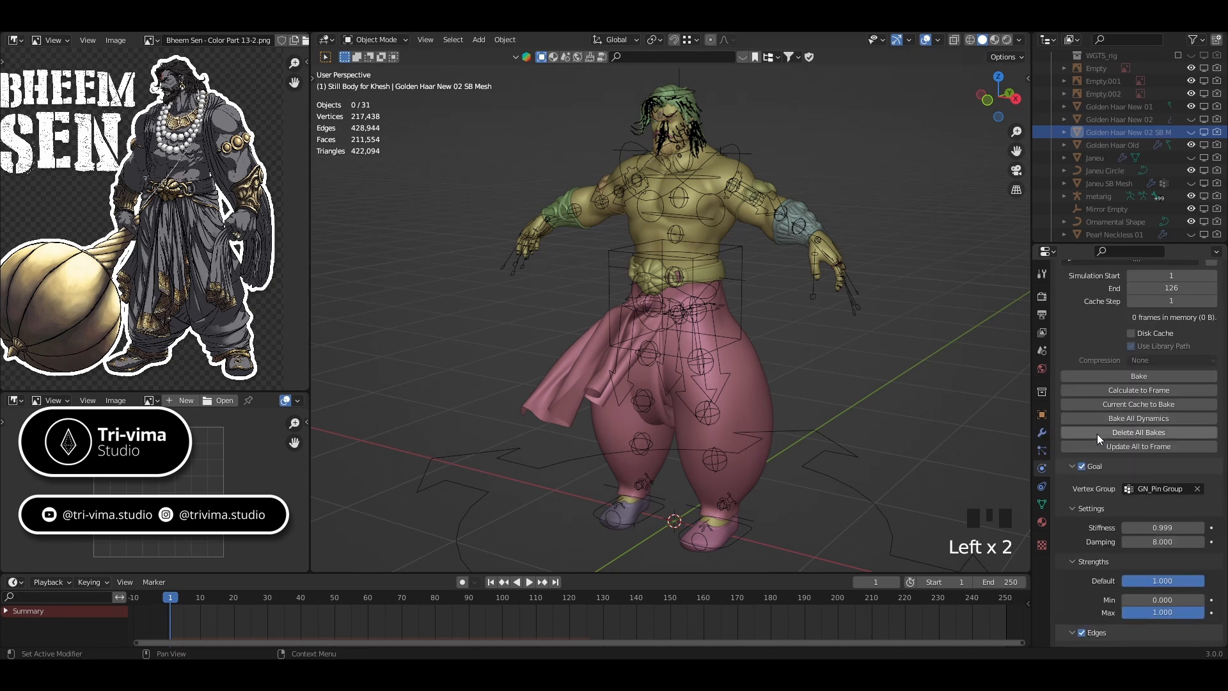
left_click(1097, 435)
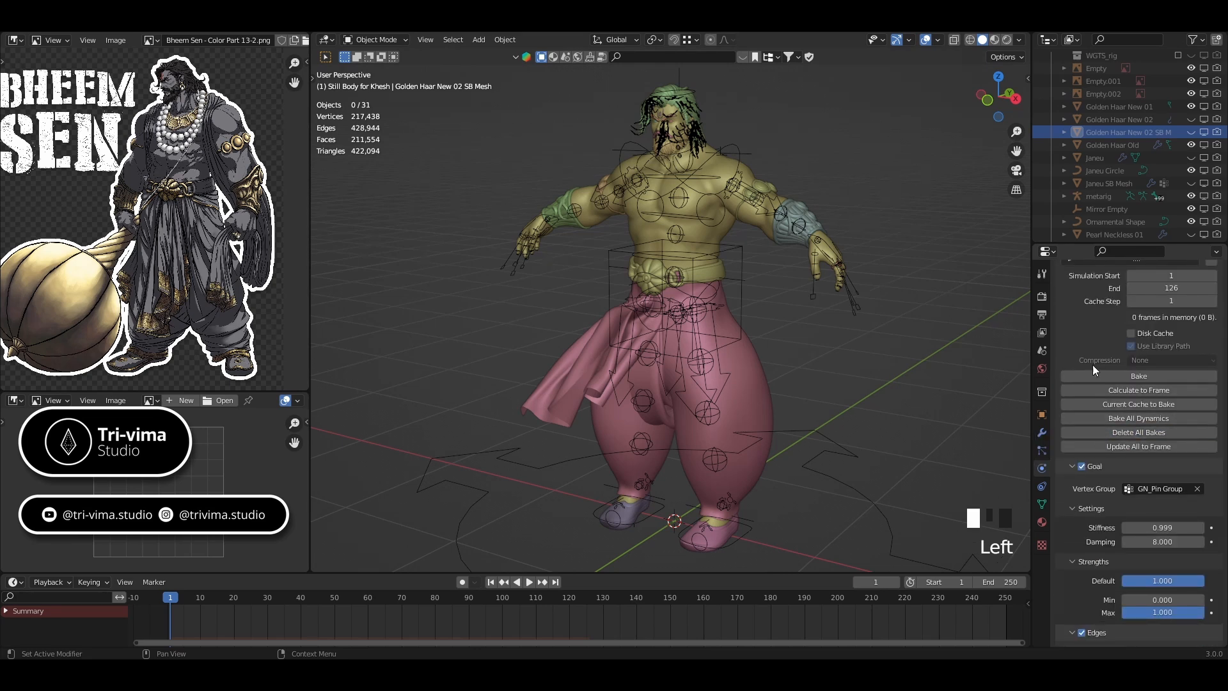
- Select Janeu SB Mesh and delete all bakes from its soft body cache settings
scroll(1093, 348, "up", 5)
left_click(1111, 183)
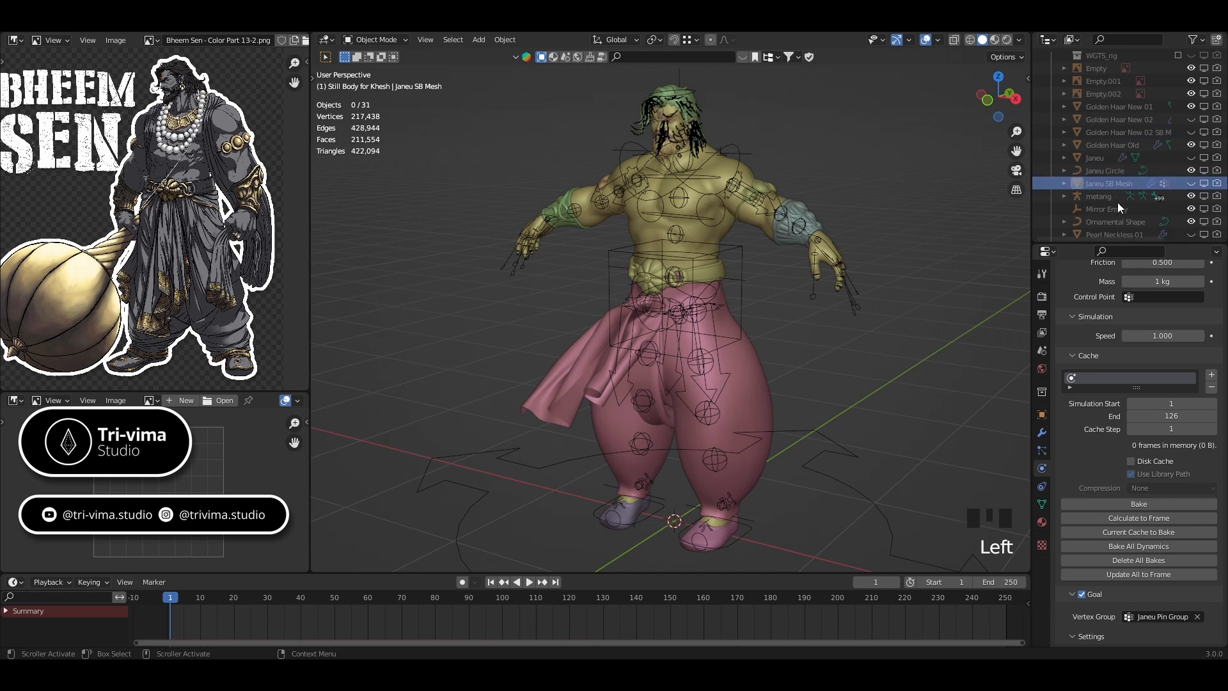
scroll(1092, 451, "down", 2)
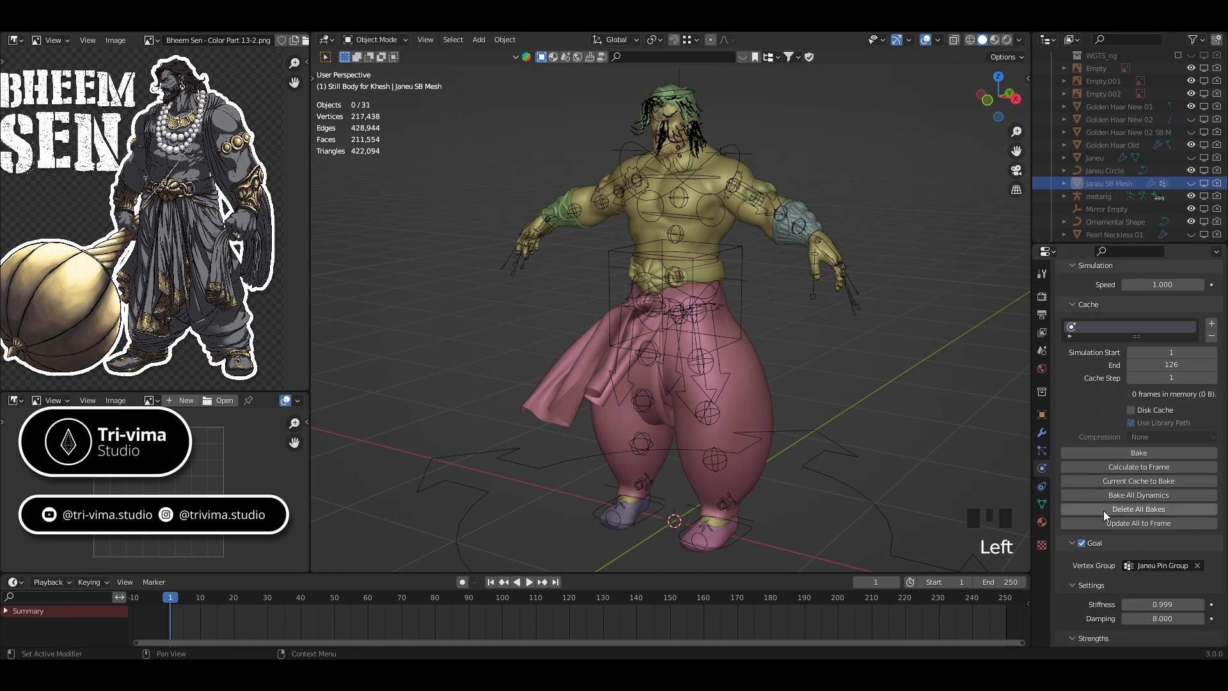
left_click(1104, 510)
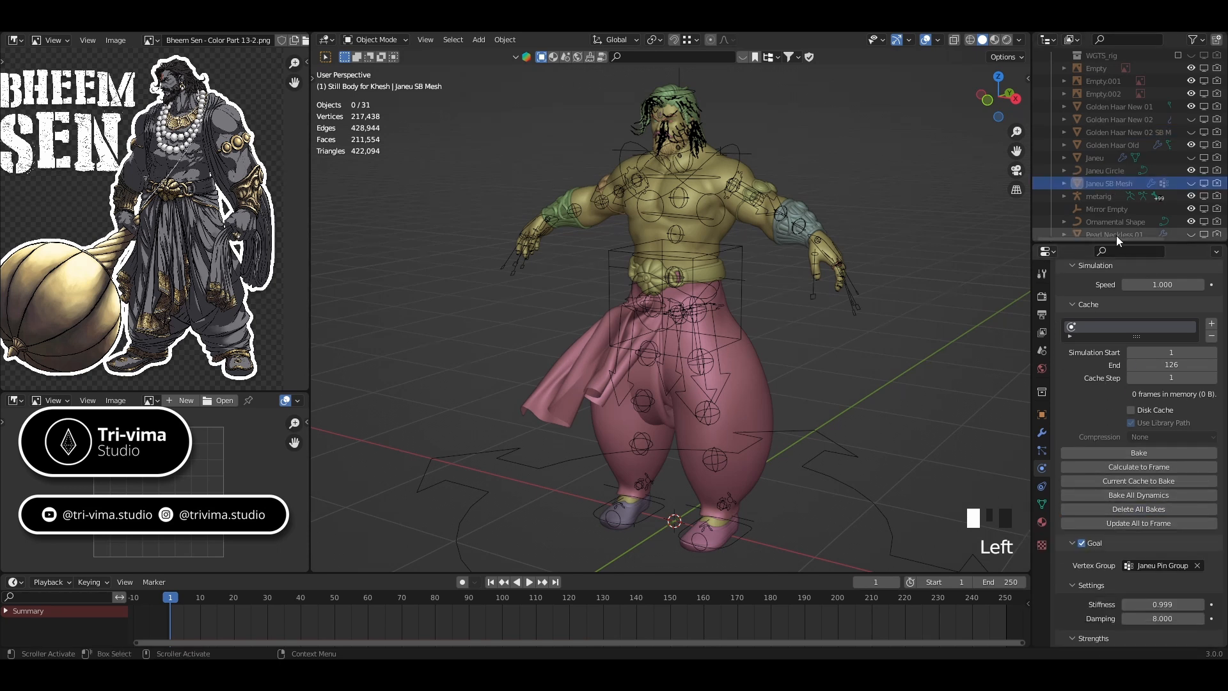
- Select Pearl Neckless 01 SB Mesh and delete all bakes from its soft body cache settings
scroll(1108, 202, "down", 1)
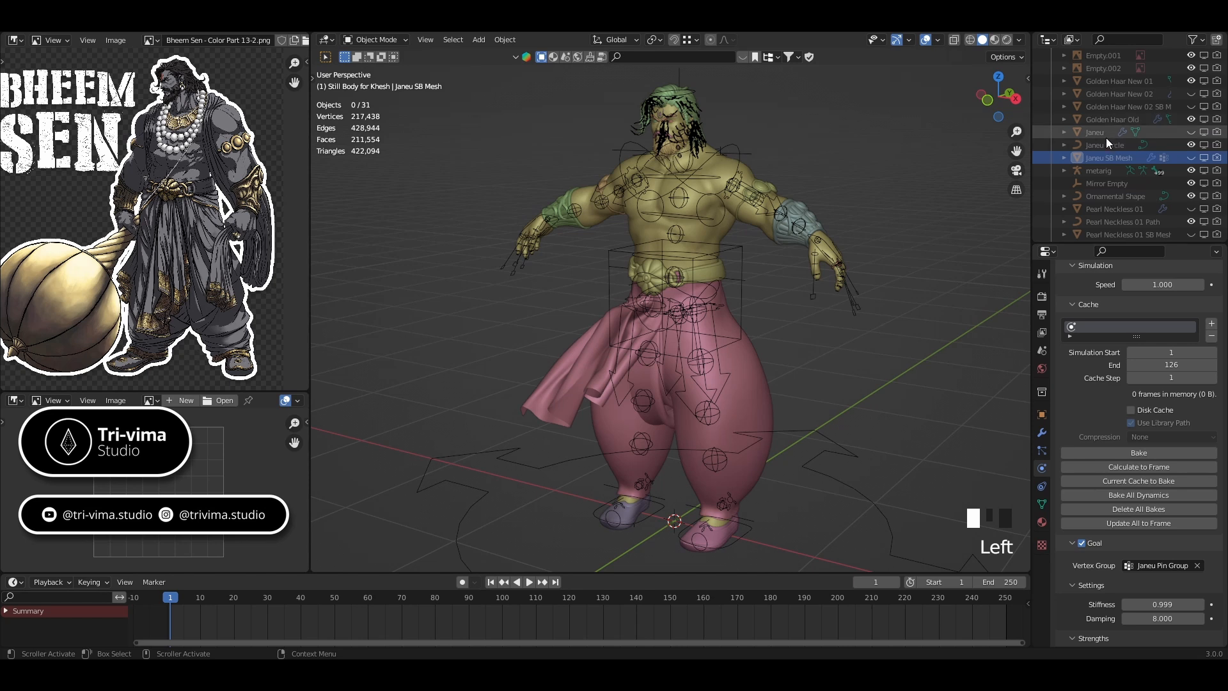
scroll(1107, 182, "down", 2)
left_click(1130, 183)
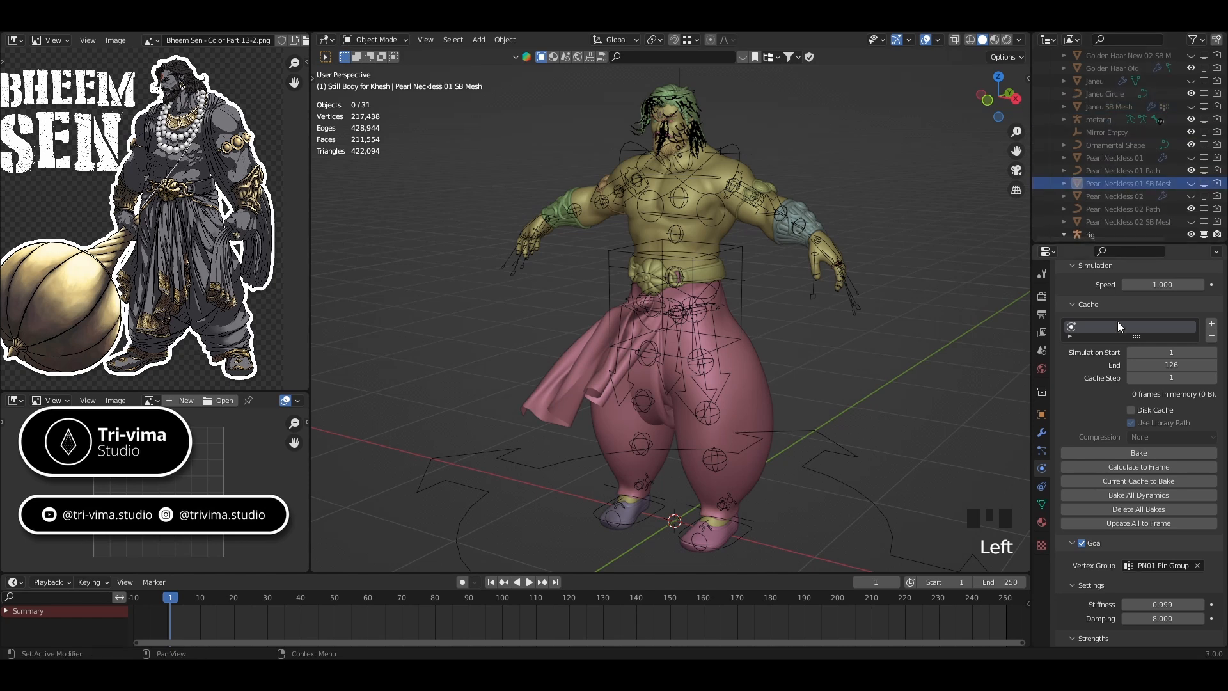
left_click(1107, 512)
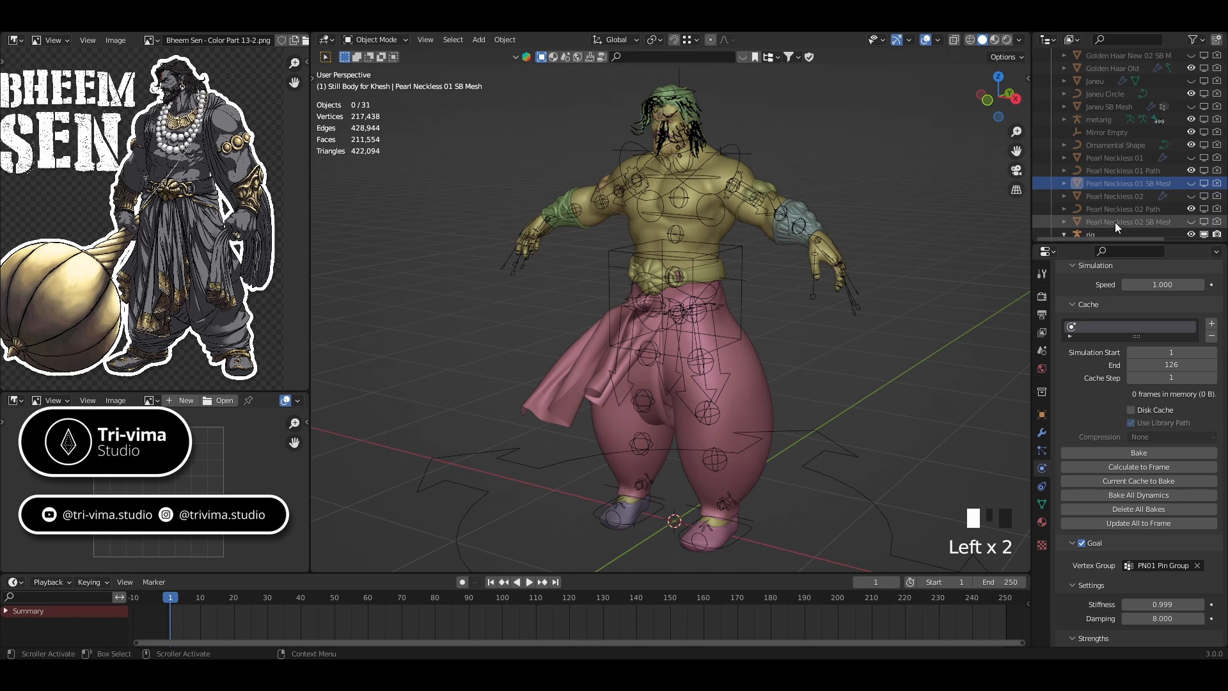
- Delete all bakes for Pearl Neckless 02 SB Mesh and review its soft body goal, edge and self-collision settings
left_click(1115, 221)
left_click(1109, 512)
scroll(1083, 387, "down", 12)
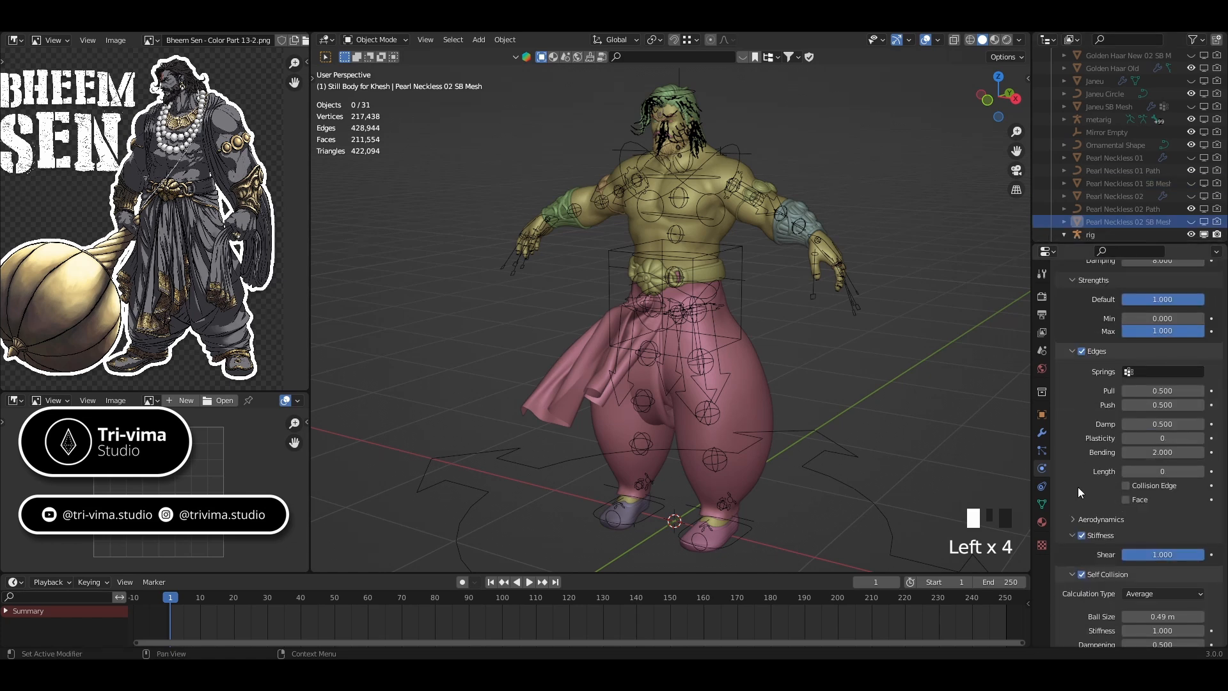
scroll(1078, 486, "up", 10)
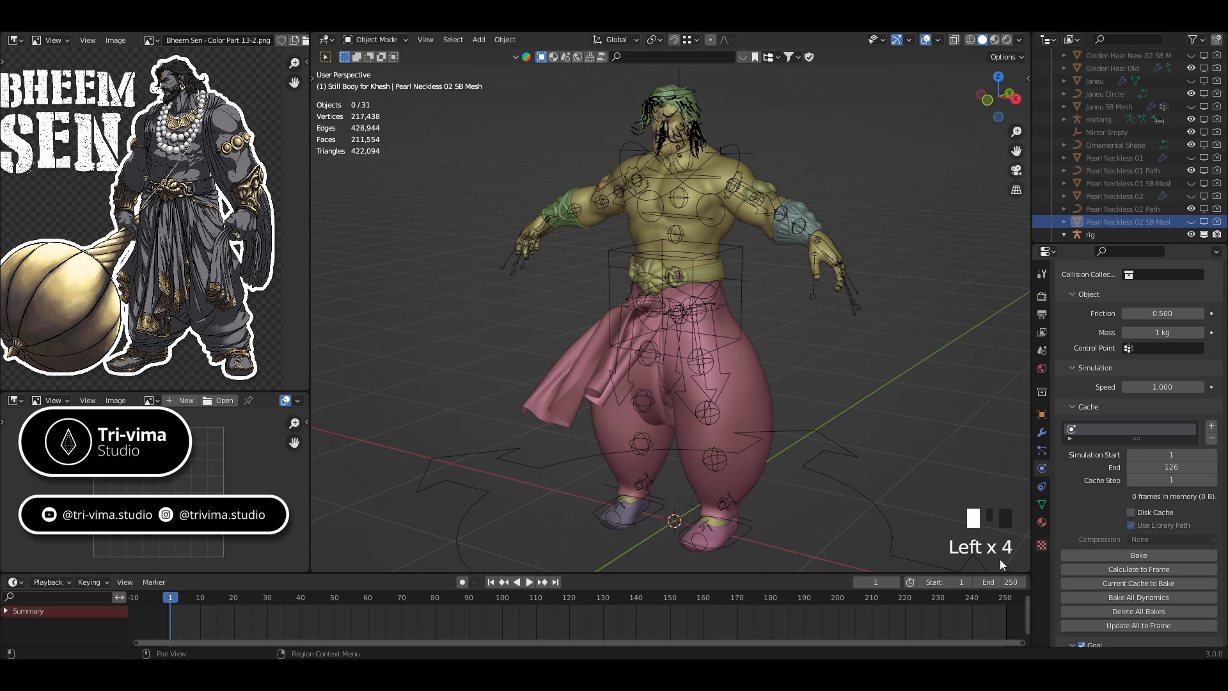
- Hide both Pearl Neckless paths, Ornamental Shape, Mirror Empty, metarig, Janeu Circle, Golden Haar Old and Golden Haar New 01 in the viewport
left_click(1192, 209)
left_click(1190, 170)
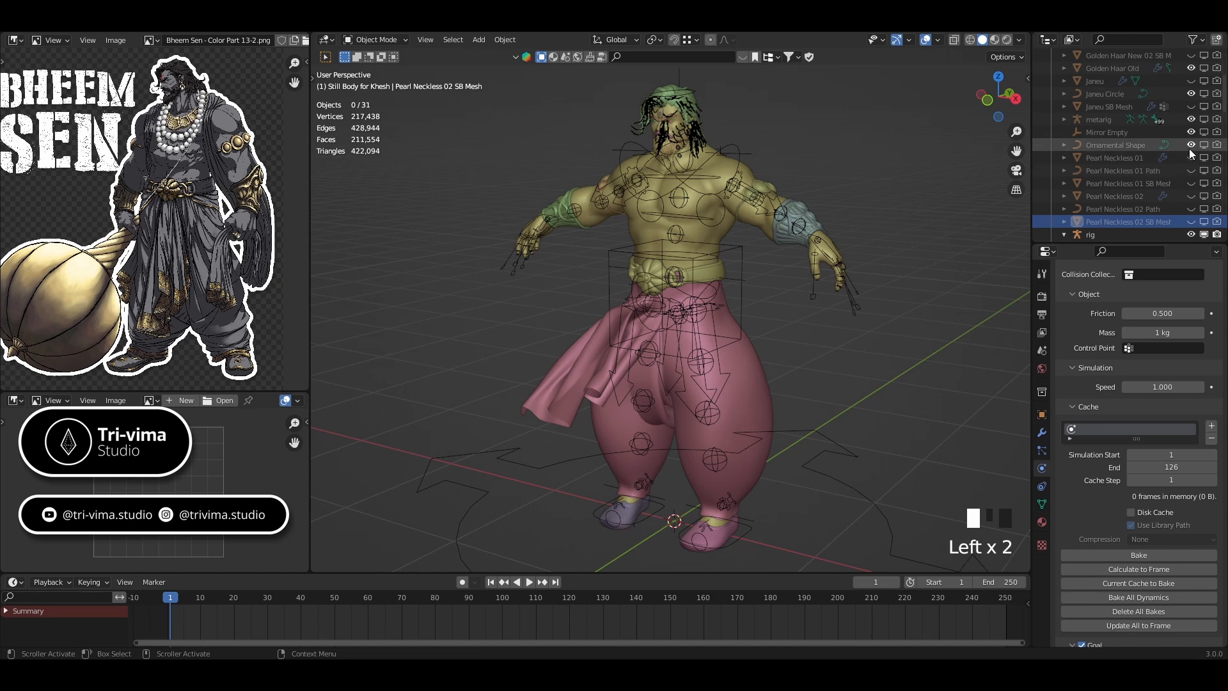
left_click(1190, 145)
left_click(1190, 132)
left_click(1191, 119)
left_click(1192, 93)
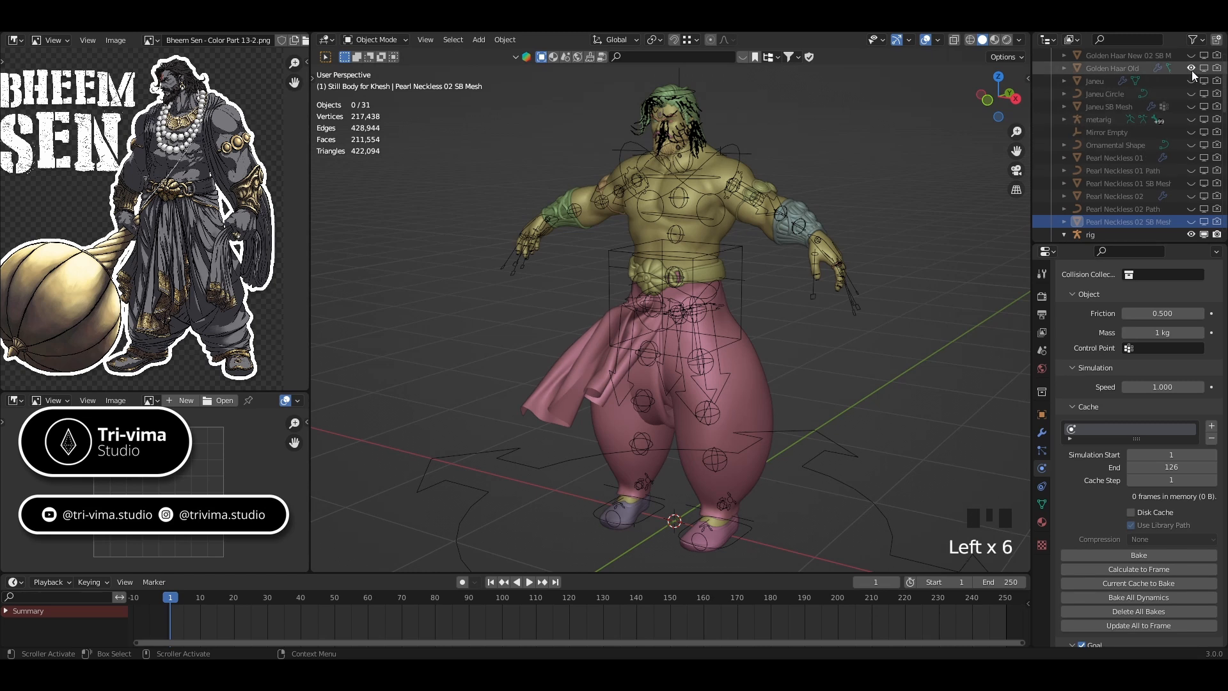
left_click(1191, 68)
scroll(1162, 137, "up", 3)
left_click(1190, 106)
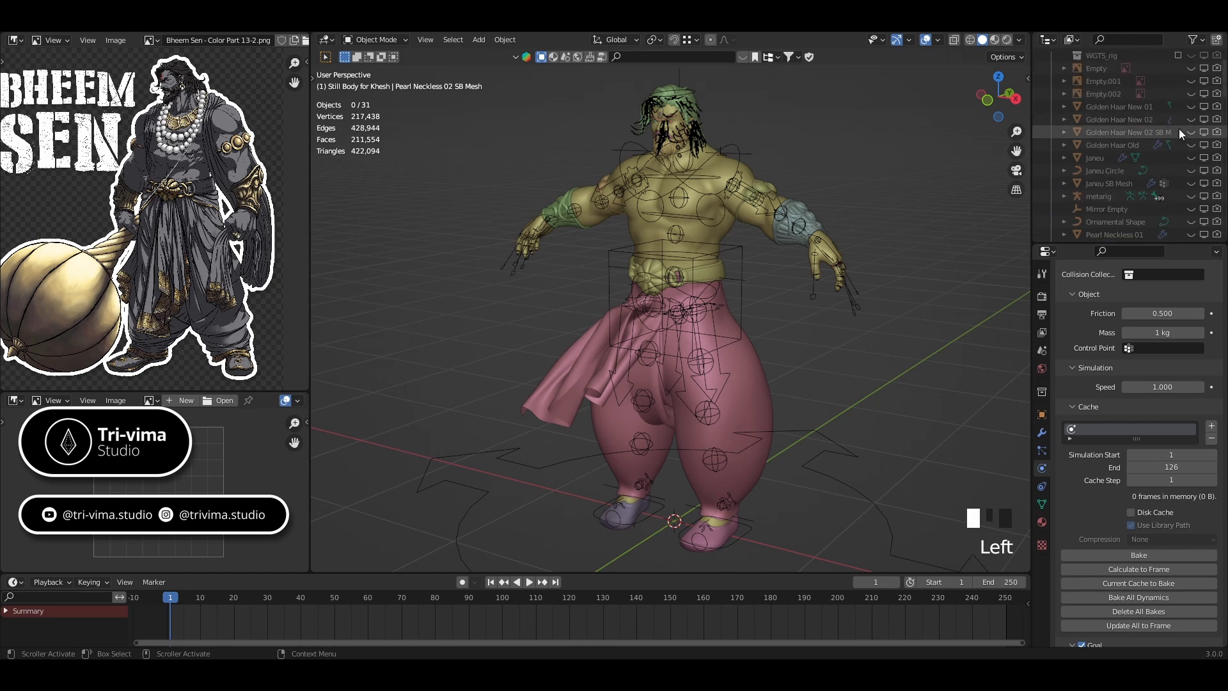
- Hide the Wrest Guard R_D and Wrest Guard L_D objects in the viewport
scroll(1179, 129, "down", 5)
scroll(1180, 149, "down", 8)
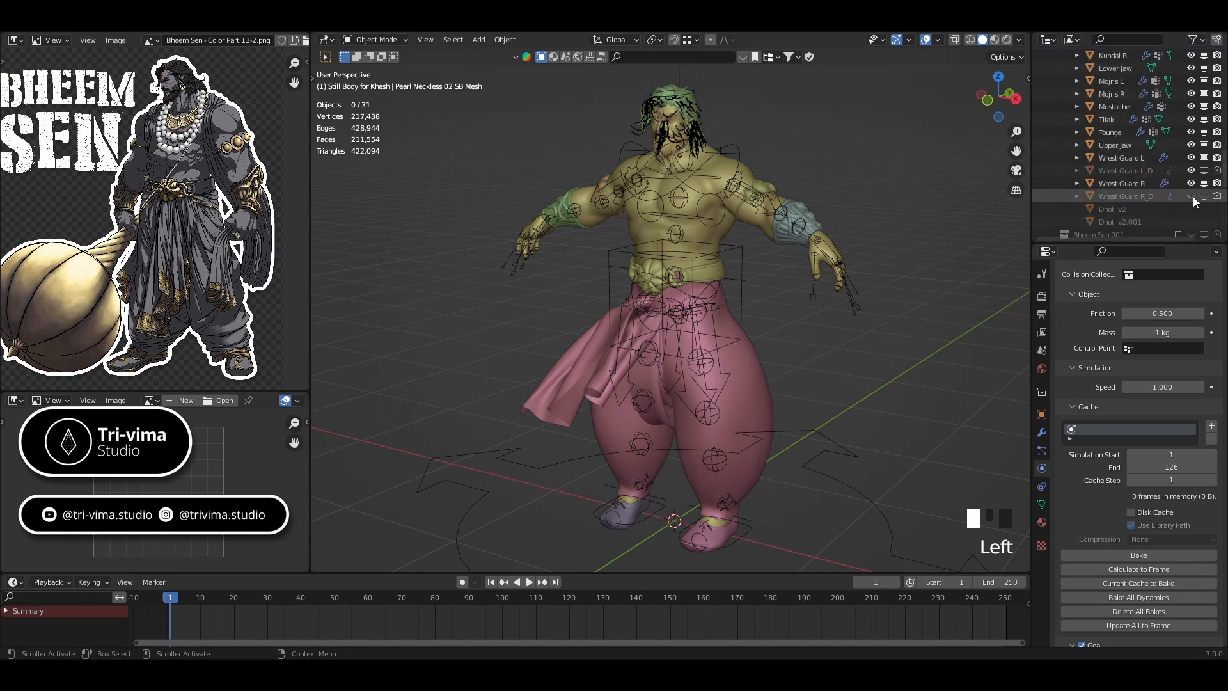
left_click(1191, 195)
left_click(1192, 170)
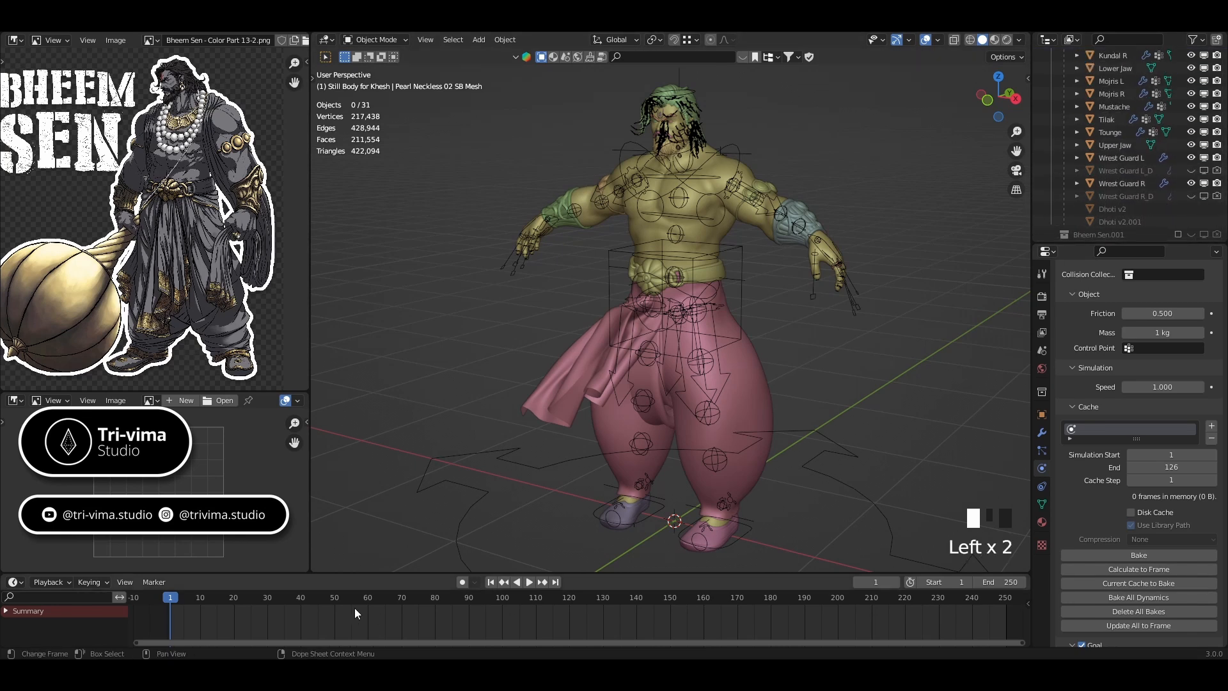
- Select Dhoti v2, check its cloth settings and bake its simulation cache for frames 1 to 130
left_click(536, 407)
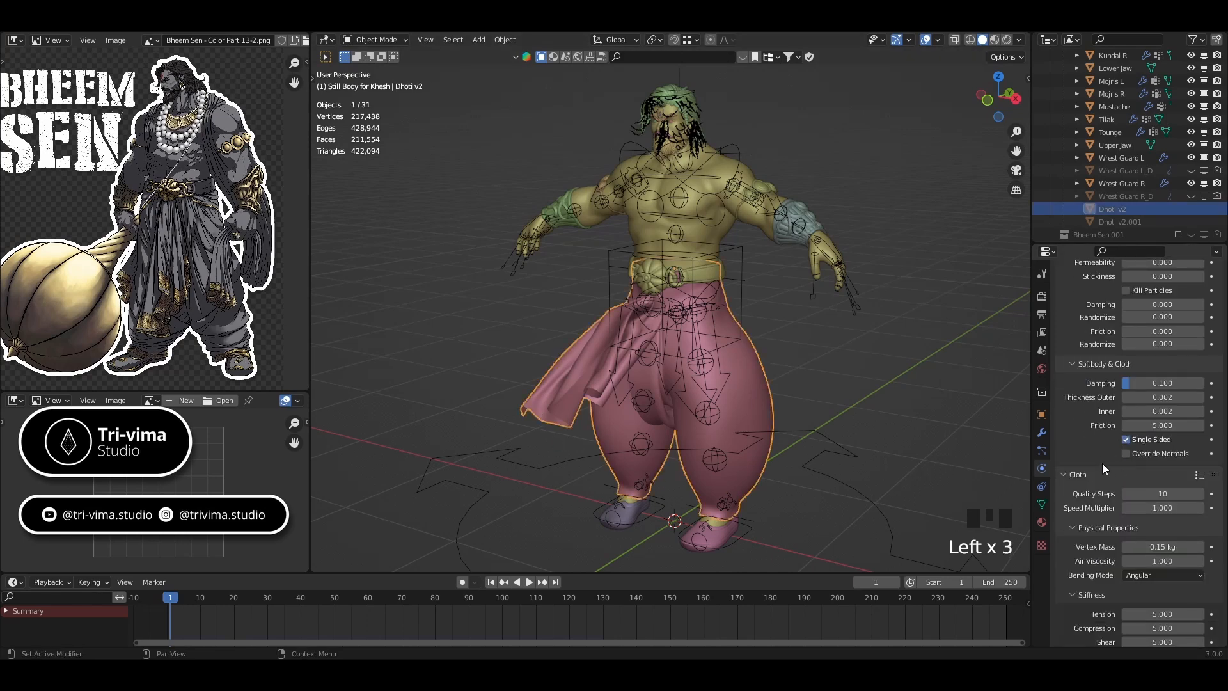
scroll(1107, 564, "down", 4)
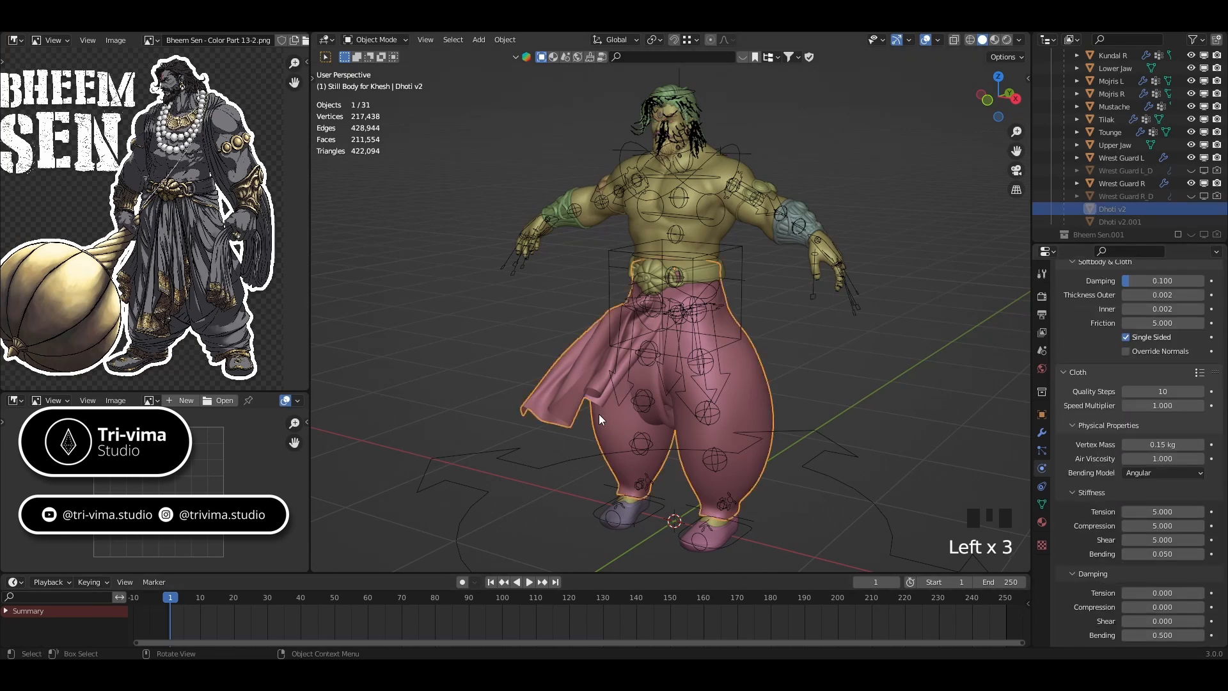
scroll(1108, 567, "down", 6)
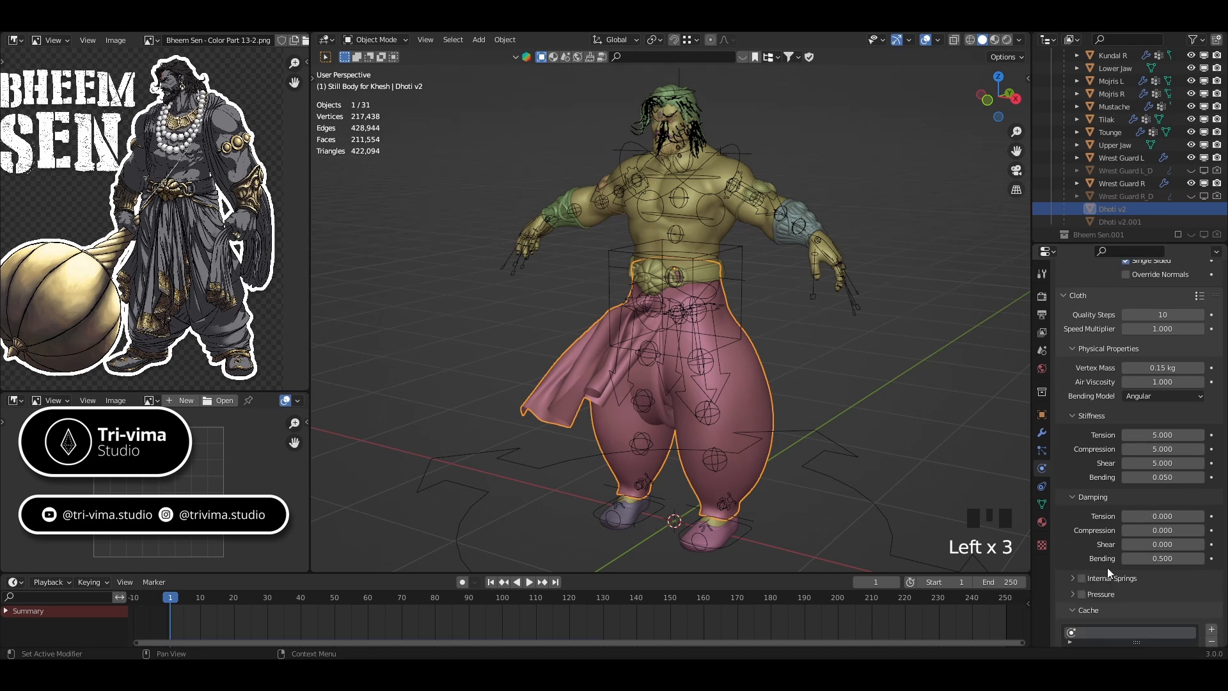
scroll(1107, 576, "down", 7)
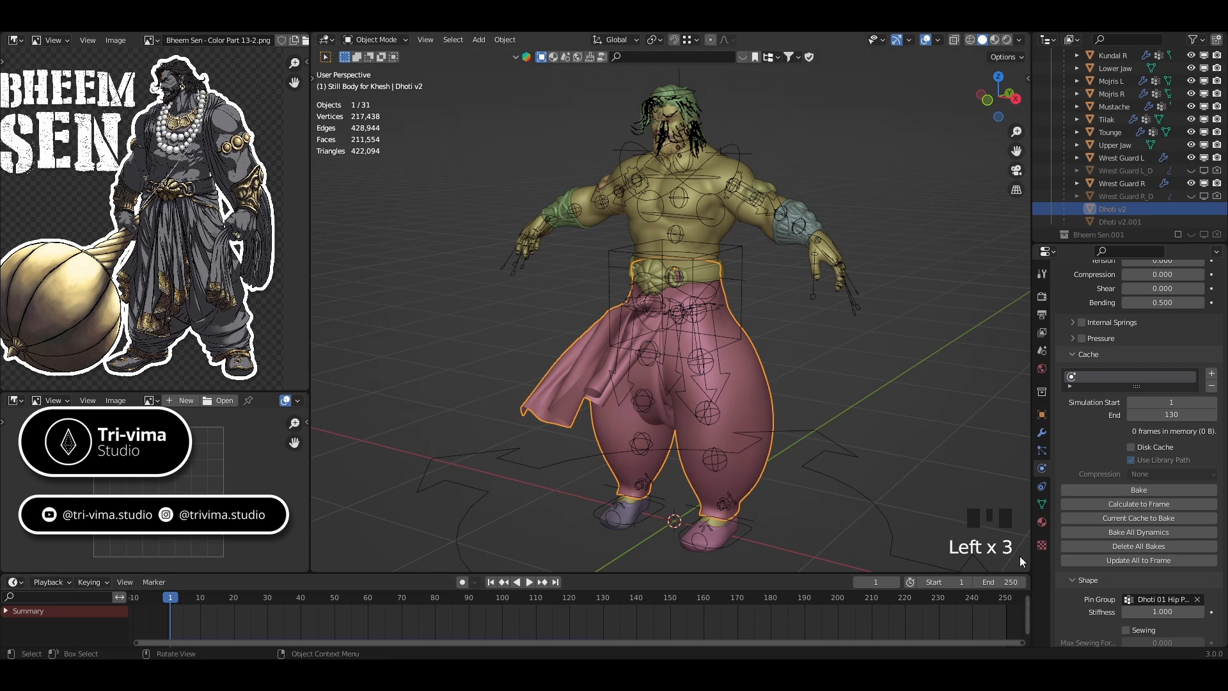
left_click(1119, 489)
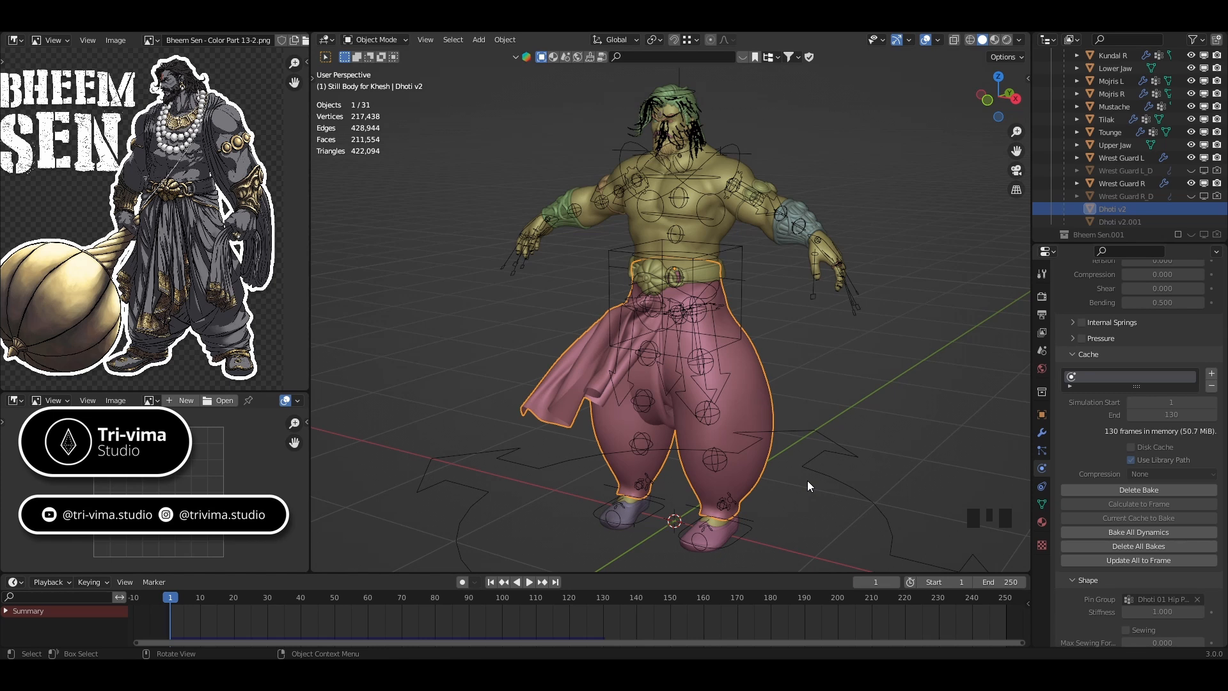
- Set the scene's End frame to 130 and play the animation with the viewport overlays hidden
double_click(1003, 582)
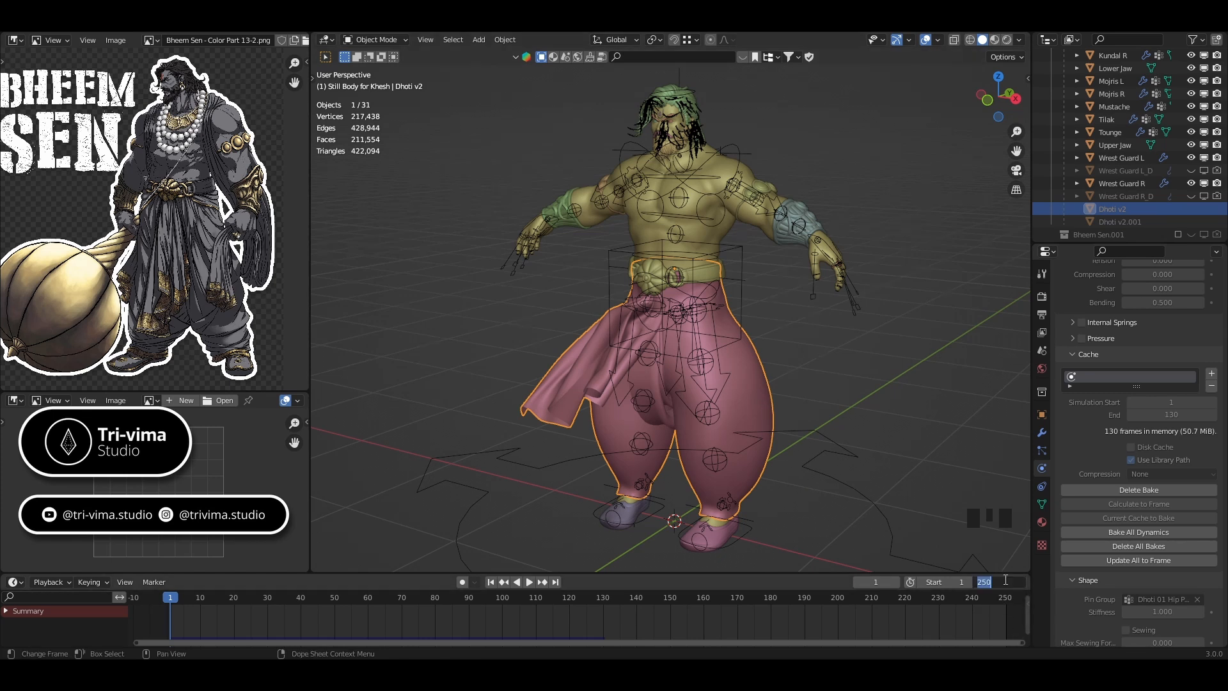
type("130")
key("Return")
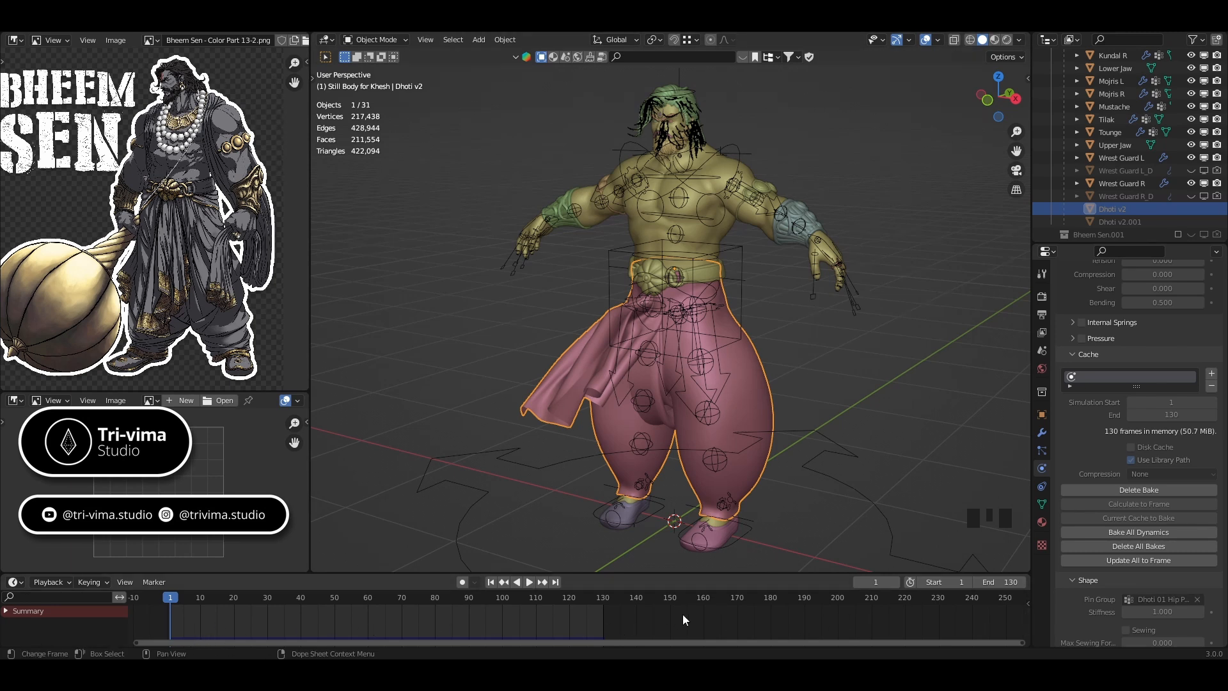
left_click(528, 582)
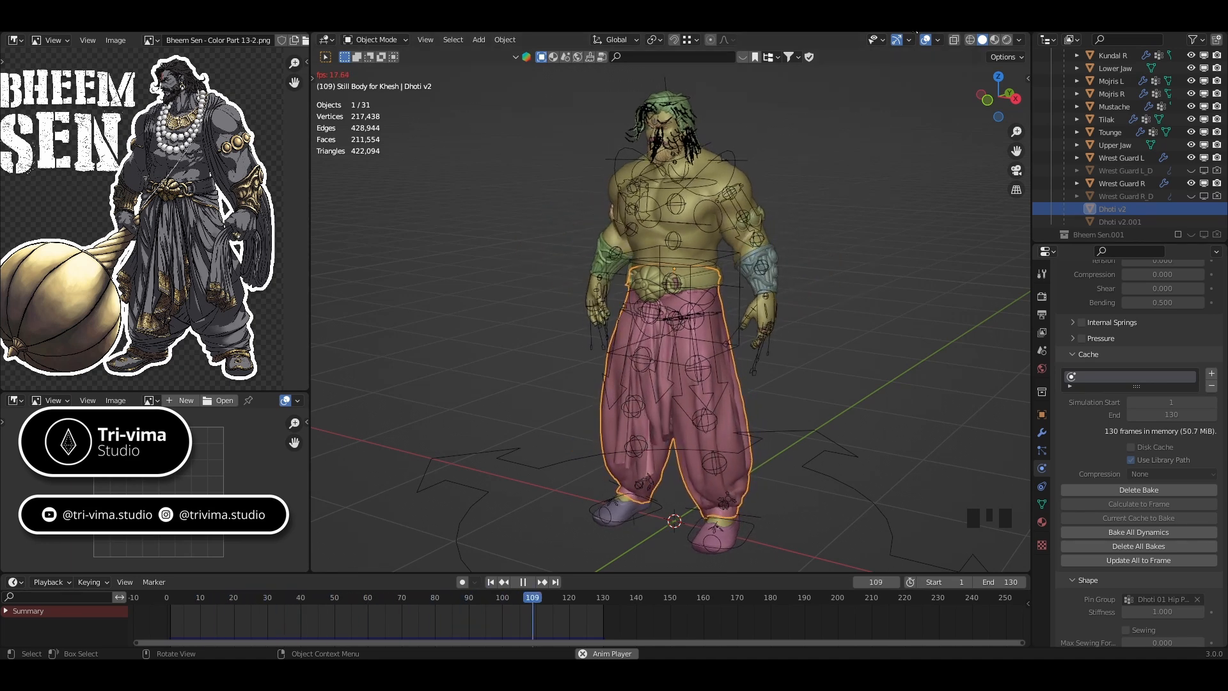
left_click(925, 40)
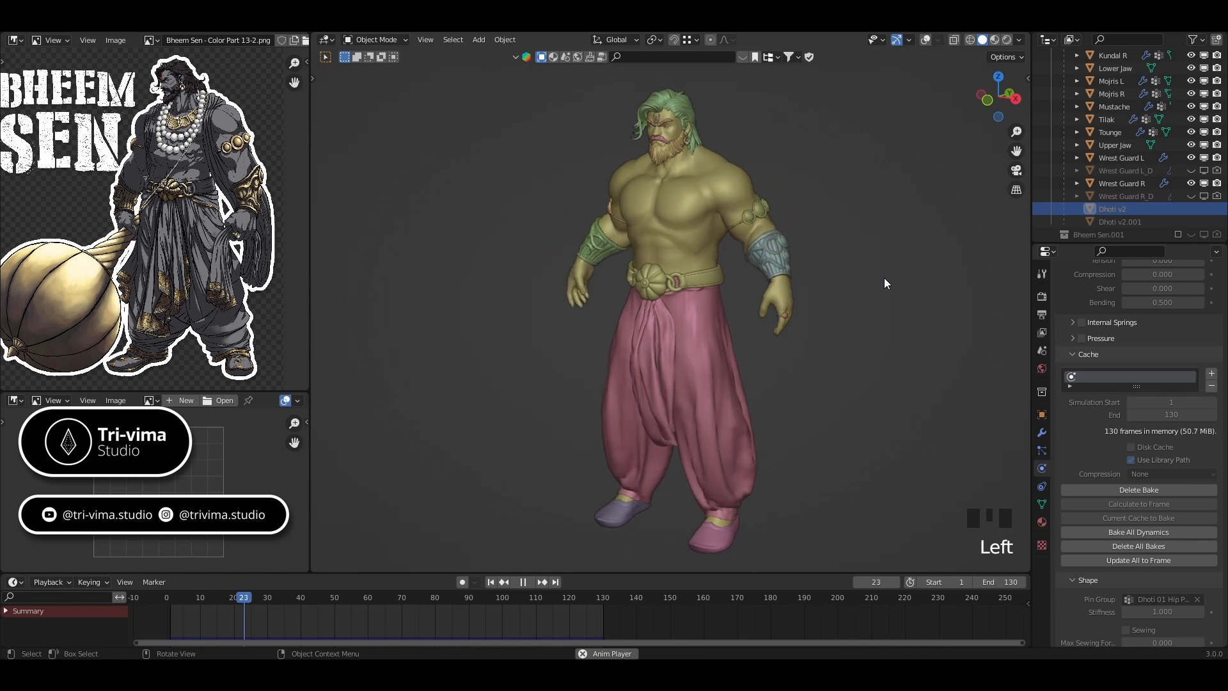
- Examine the dhoti's baked cloth motion from the back, side and front of the body during playback
middle_click_drag(854, 326, 374, 333)
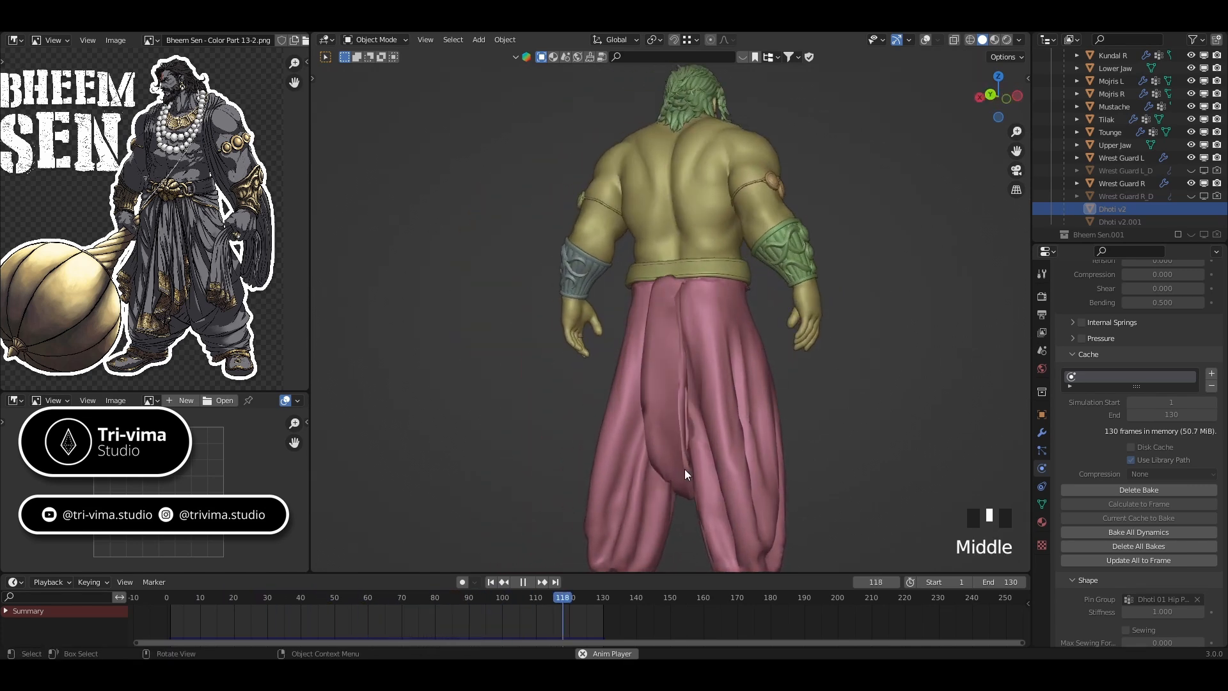
left_click(685, 474)
key("KP_Decimal")
scroll(684, 469, "down", 4)
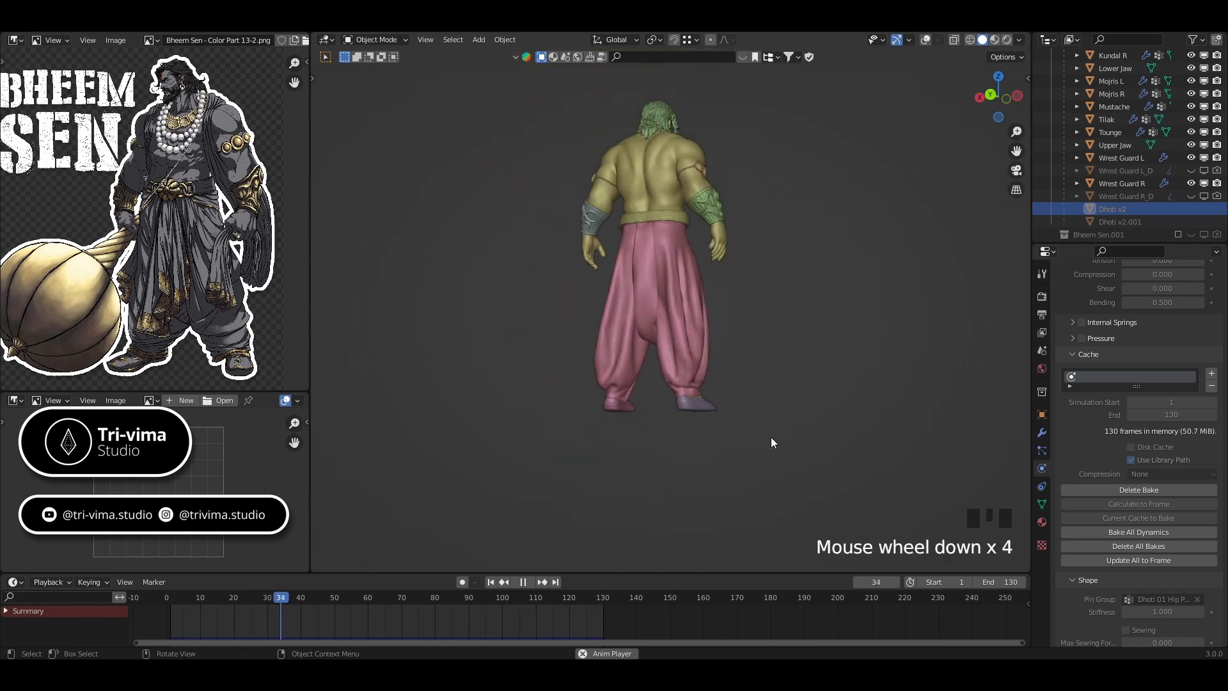
left_click(664, 182)
key("KP_Decimal")
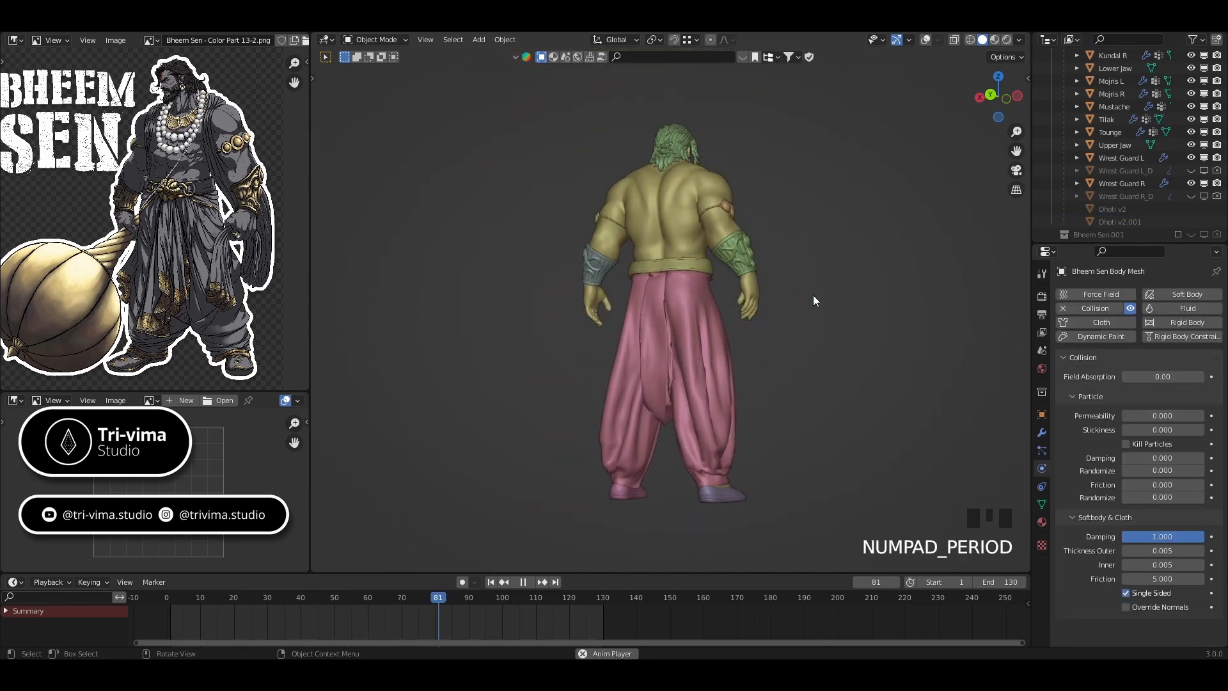
middle_click_drag(862, 345, 896, 363)
scroll(657, 271, "up", 4)
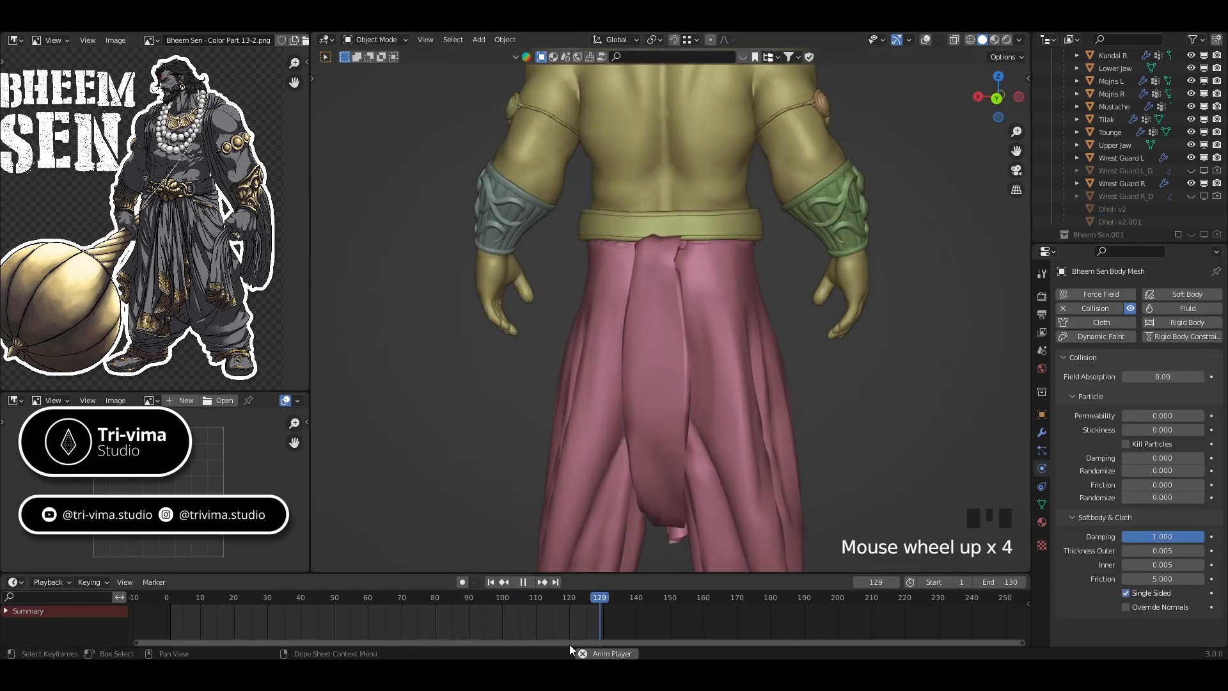
middle_click_drag(636, 335, 760, 379)
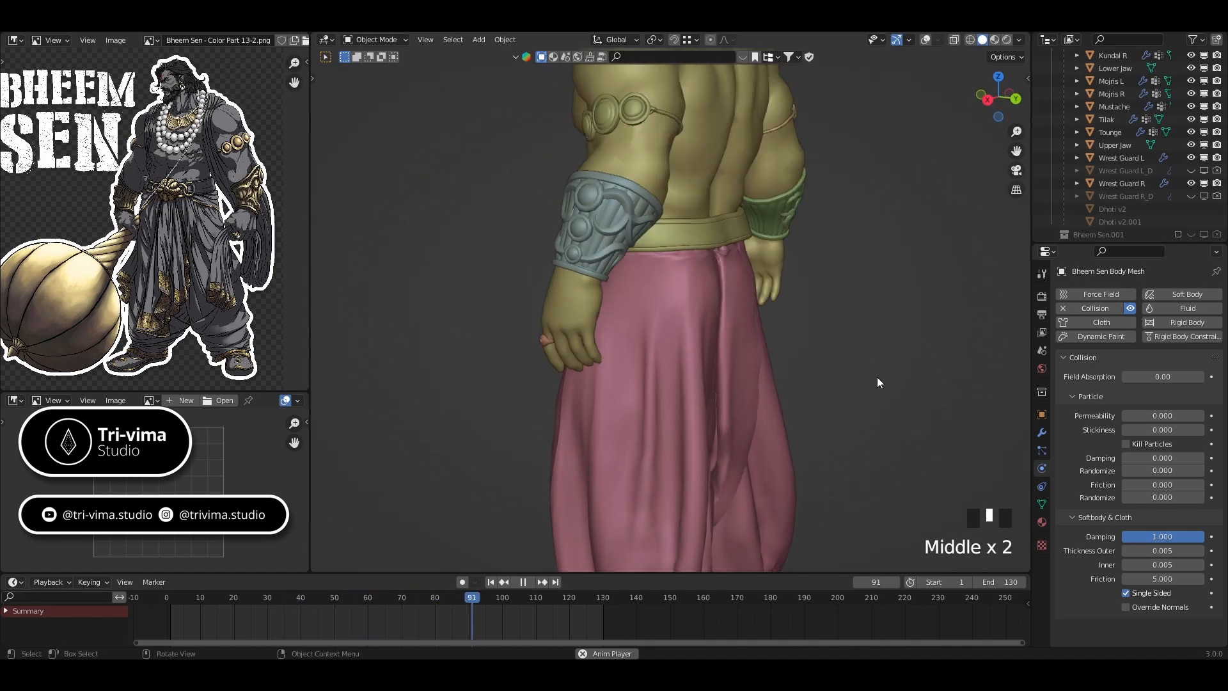
middle_click_drag(816, 417, 934, 339)
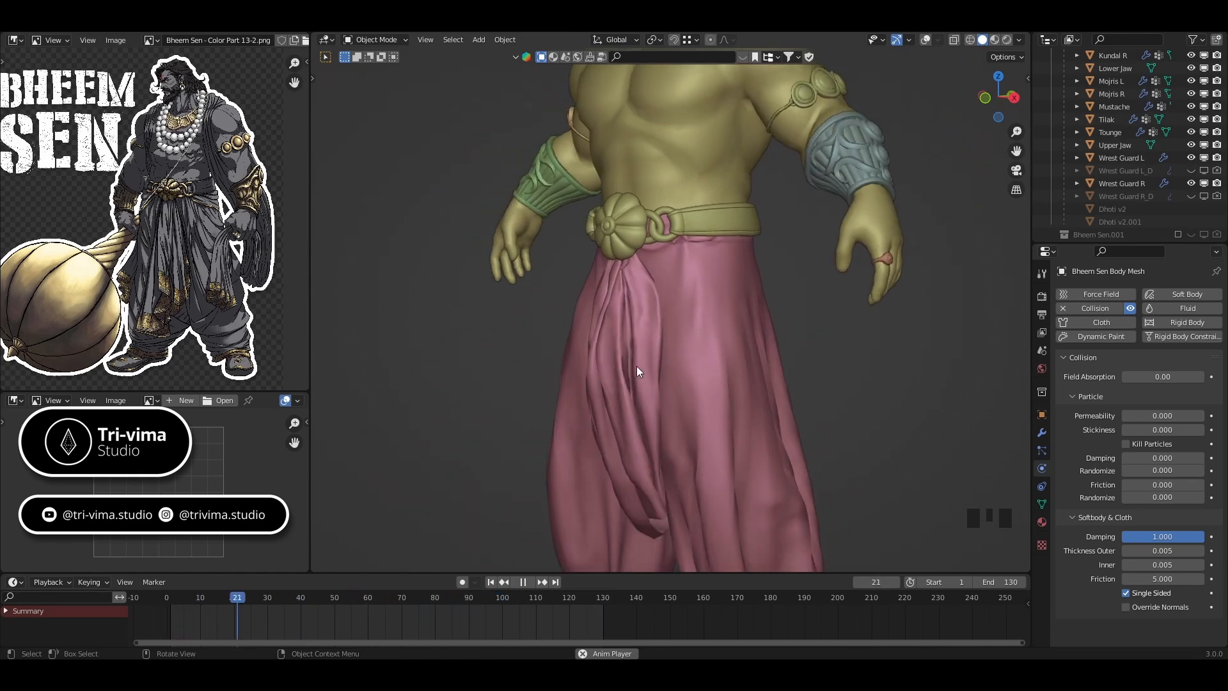
- Stop playback, return to frame 1 and scrub through the timeline to frame 131 to check the cloth's settling
left_click(523, 582)
left_click(488, 583)
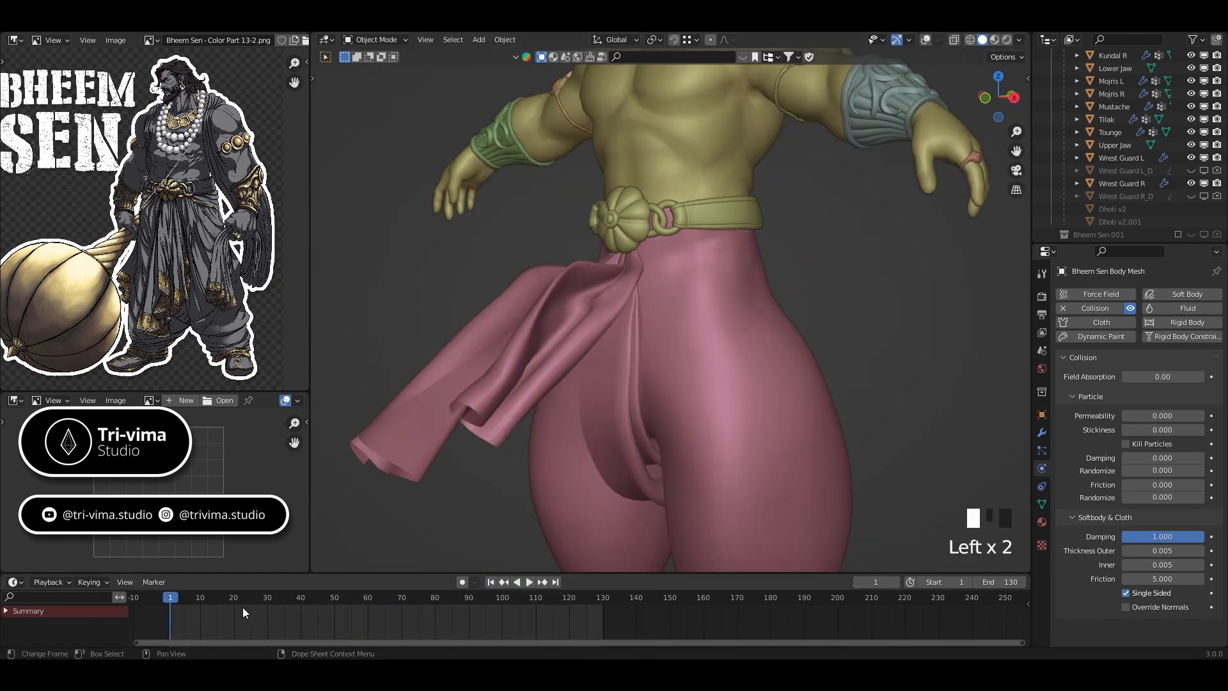
left_click_drag(189, 597, 604, 597)
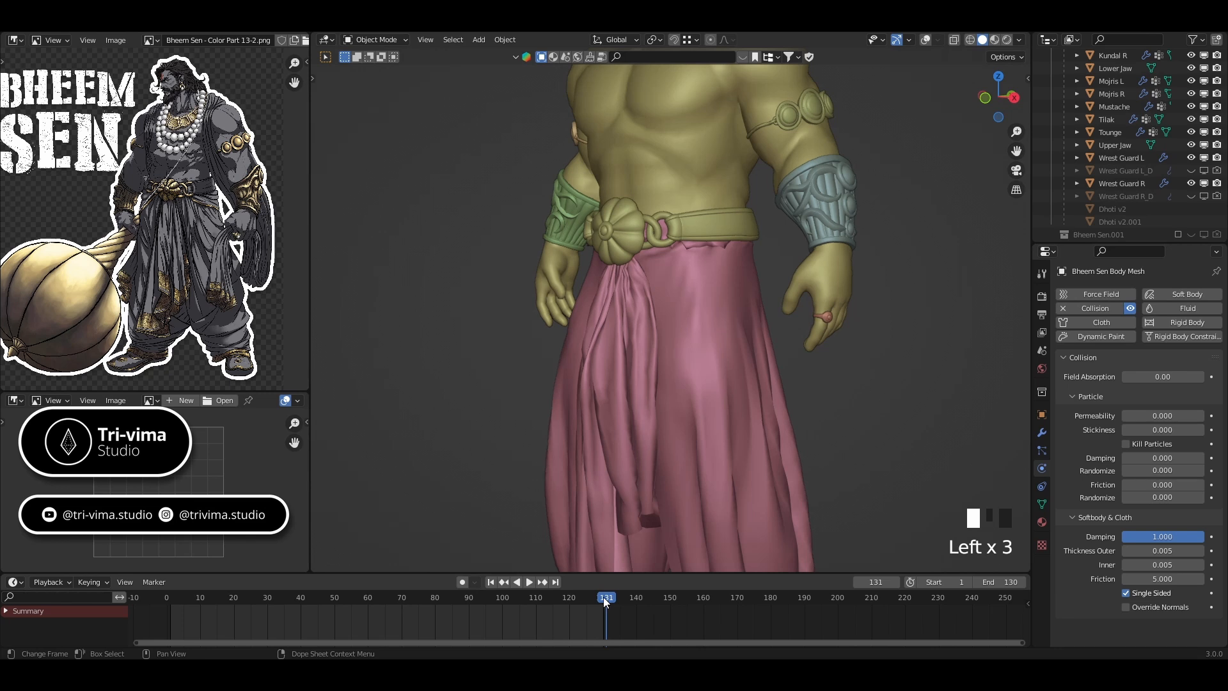
- Move to frame 130 and set the scene's frame range to Start 130 and End 250
left_click(600, 597)
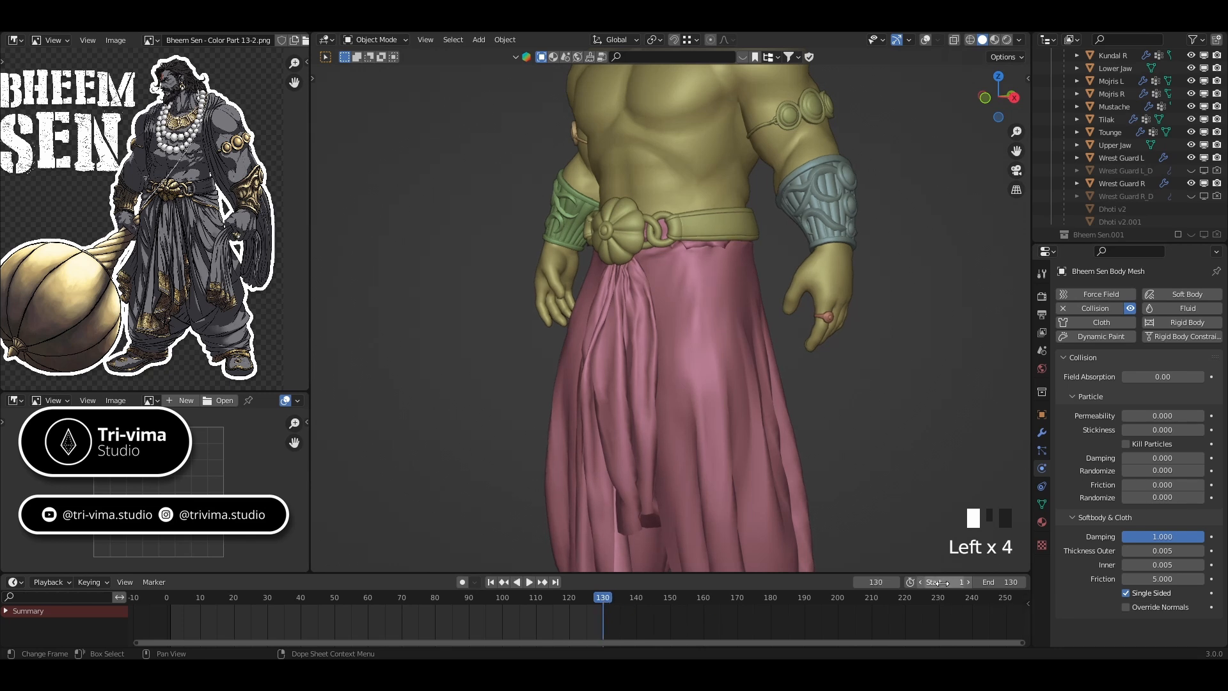
left_click(998, 582)
type("250")
key("Return")
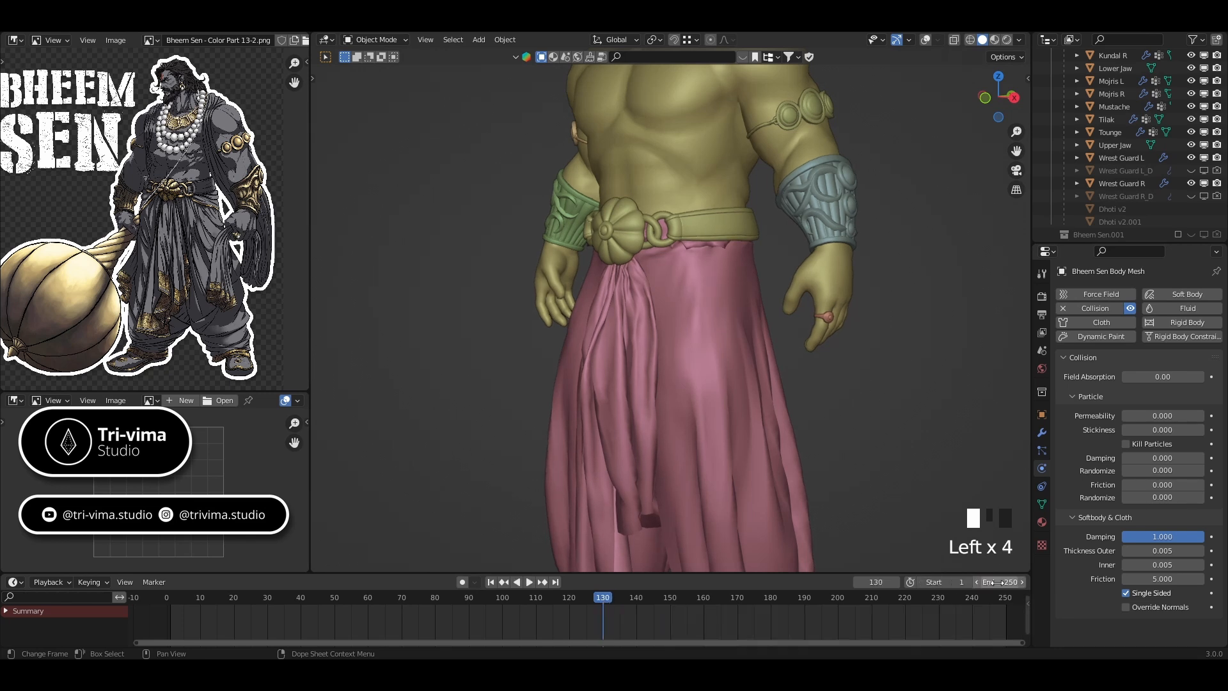
left_click(957, 580)
type("130")
key("Return")
scroll(675, 421, "down", 4)
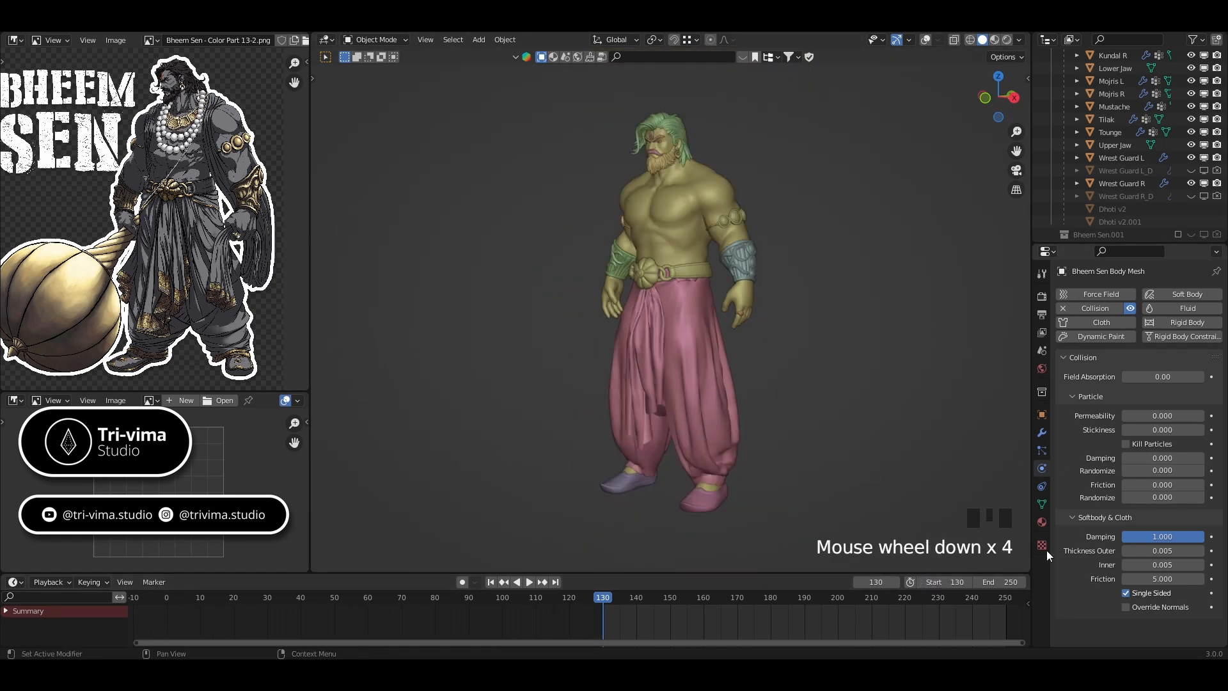
- Select Dhoti v2, turn the viewport overlays back on and review its cloth cache and collision settings
left_click(1114, 208)
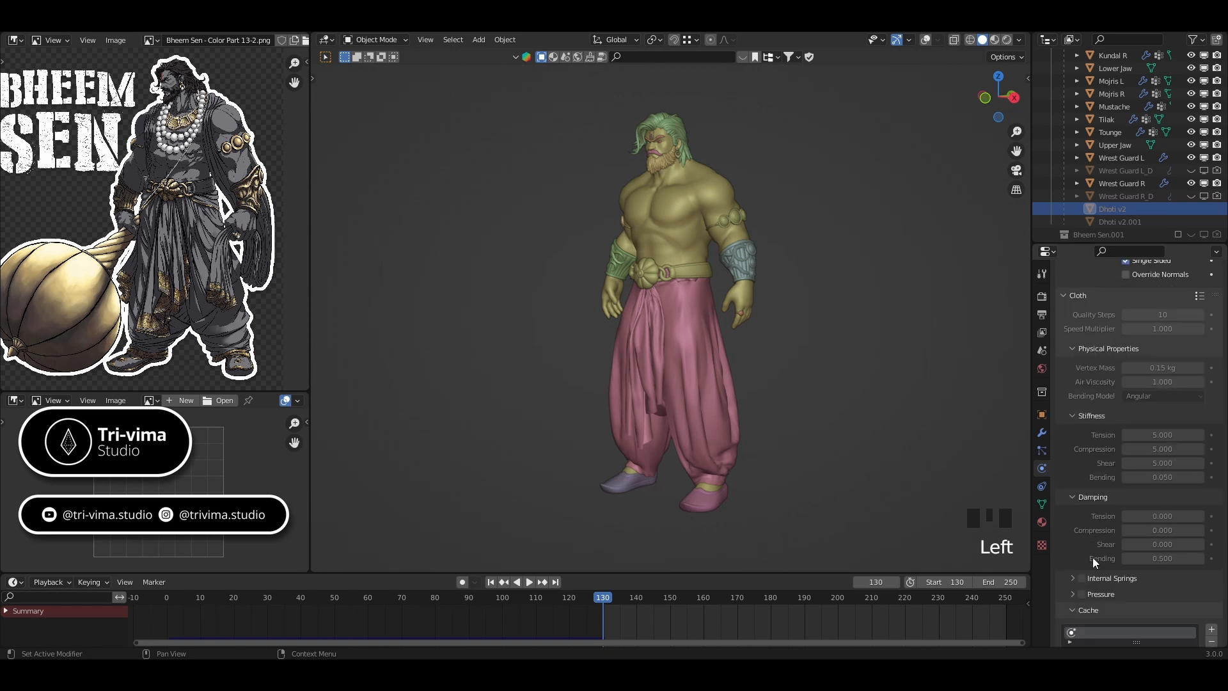
scroll(1092, 558, "down", 9)
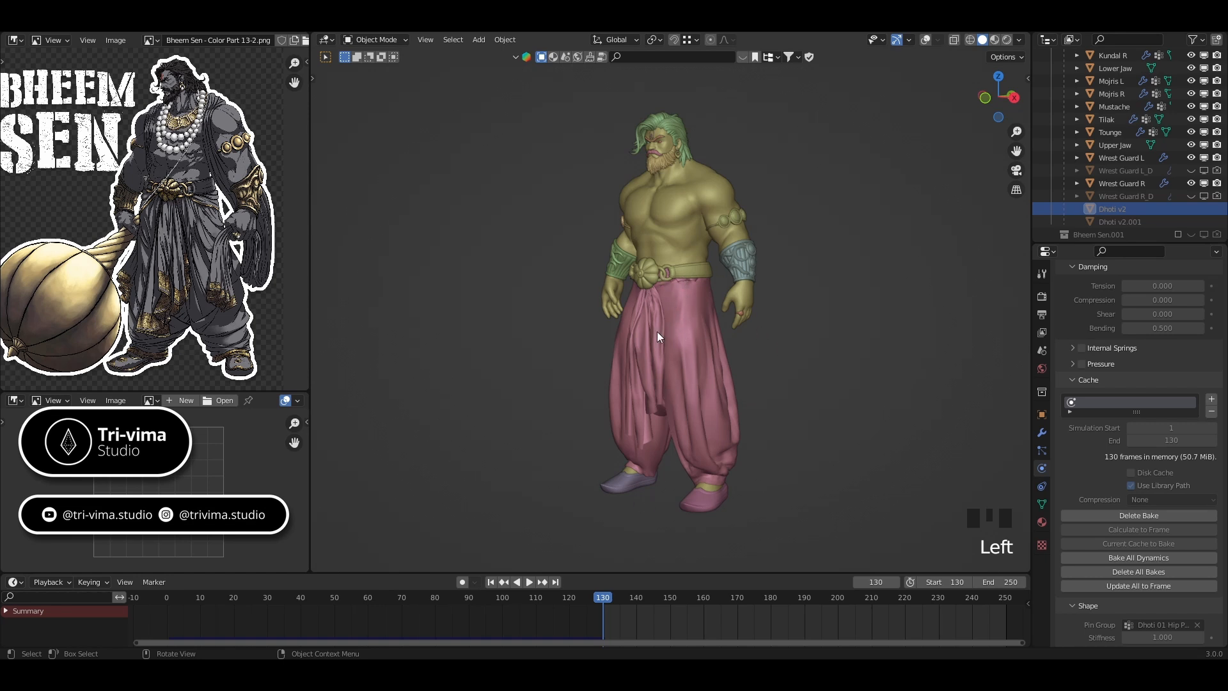
left_click(924, 40)
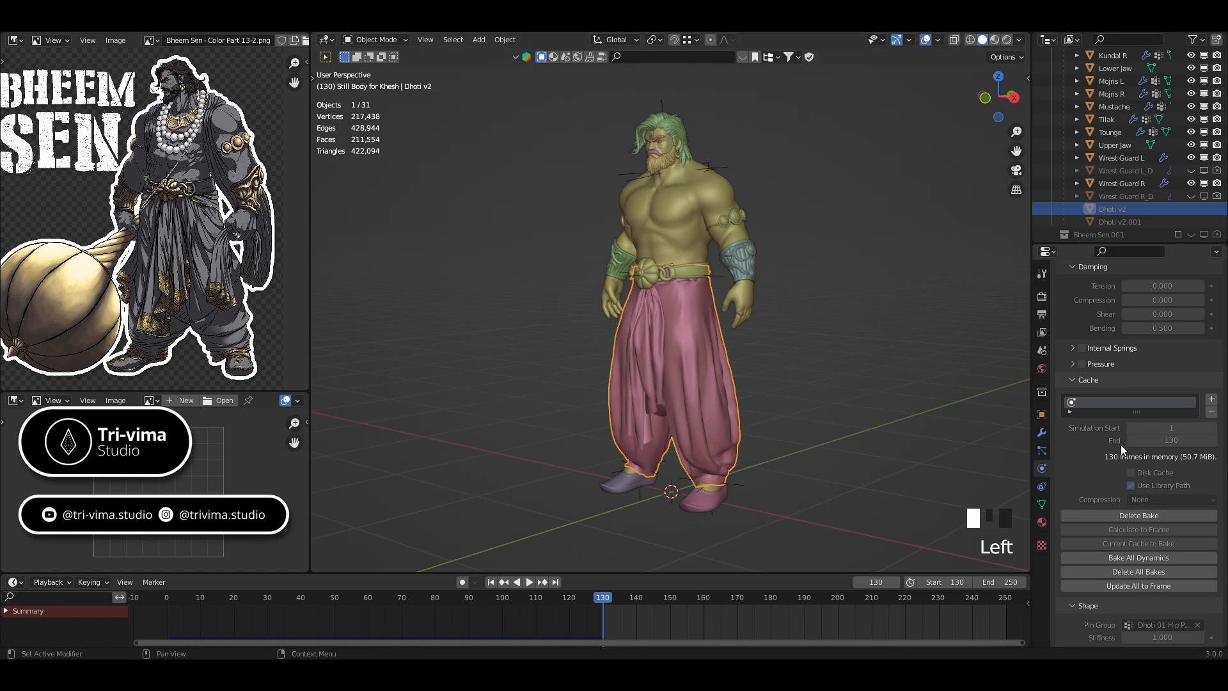
scroll(1085, 450, "up", 10)
scroll(1087, 443, "up", 5)
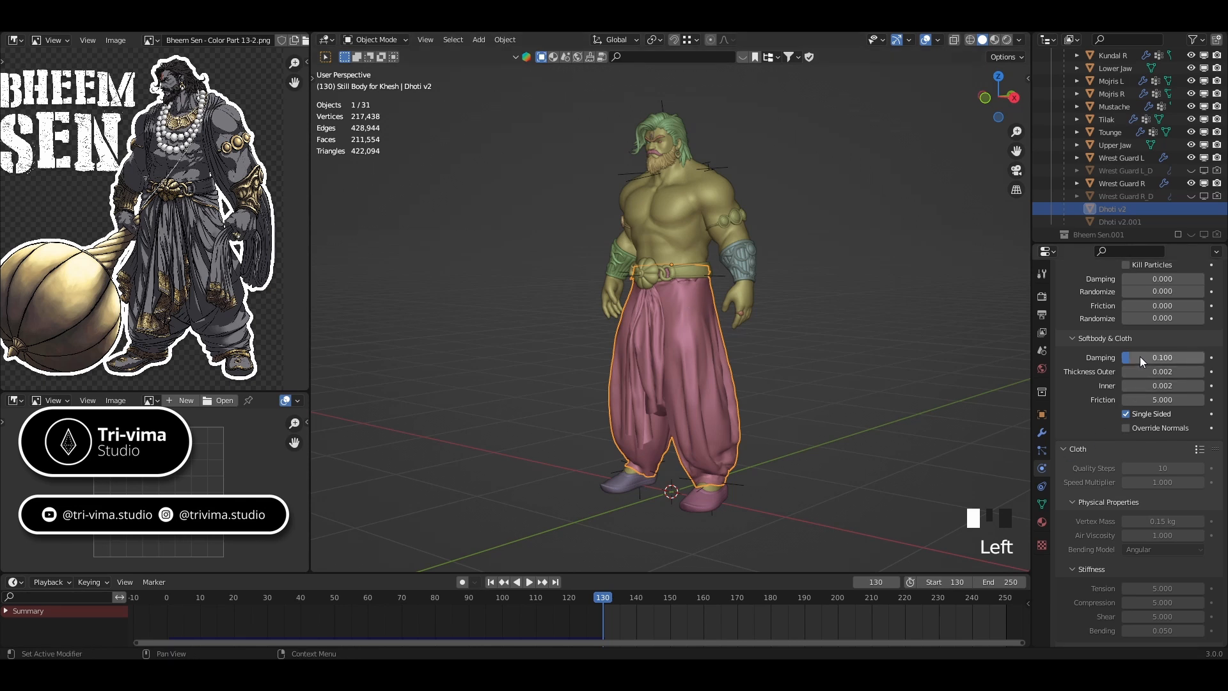
scroll(1140, 356, "up", 4)
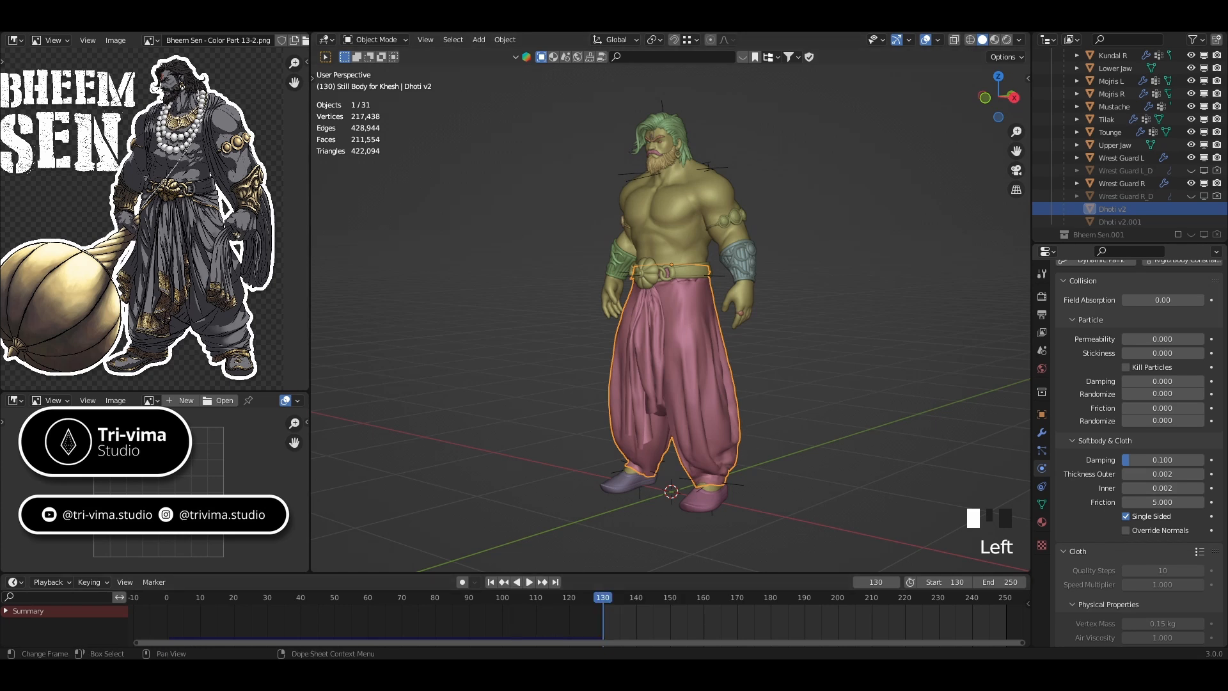
- Set the scene's frame range to Start 1 and End 60, with the current frame returned to 1
left_click(943, 583)
type("1")
key("Return")
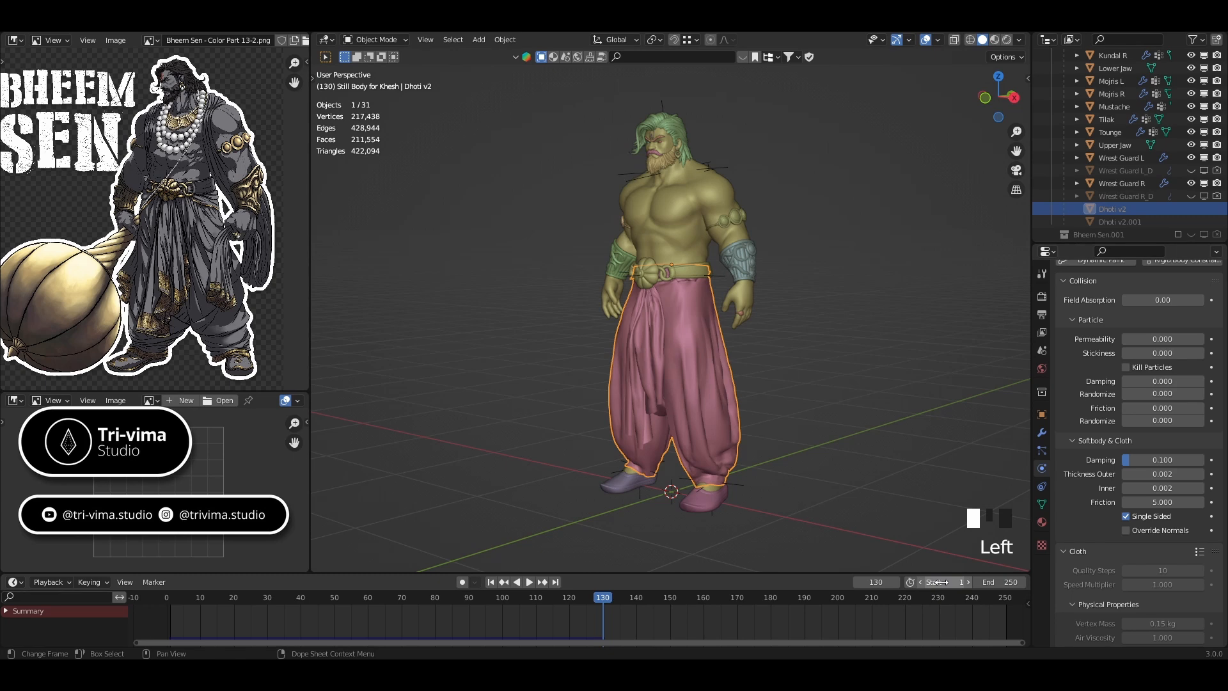
left_click(490, 582)
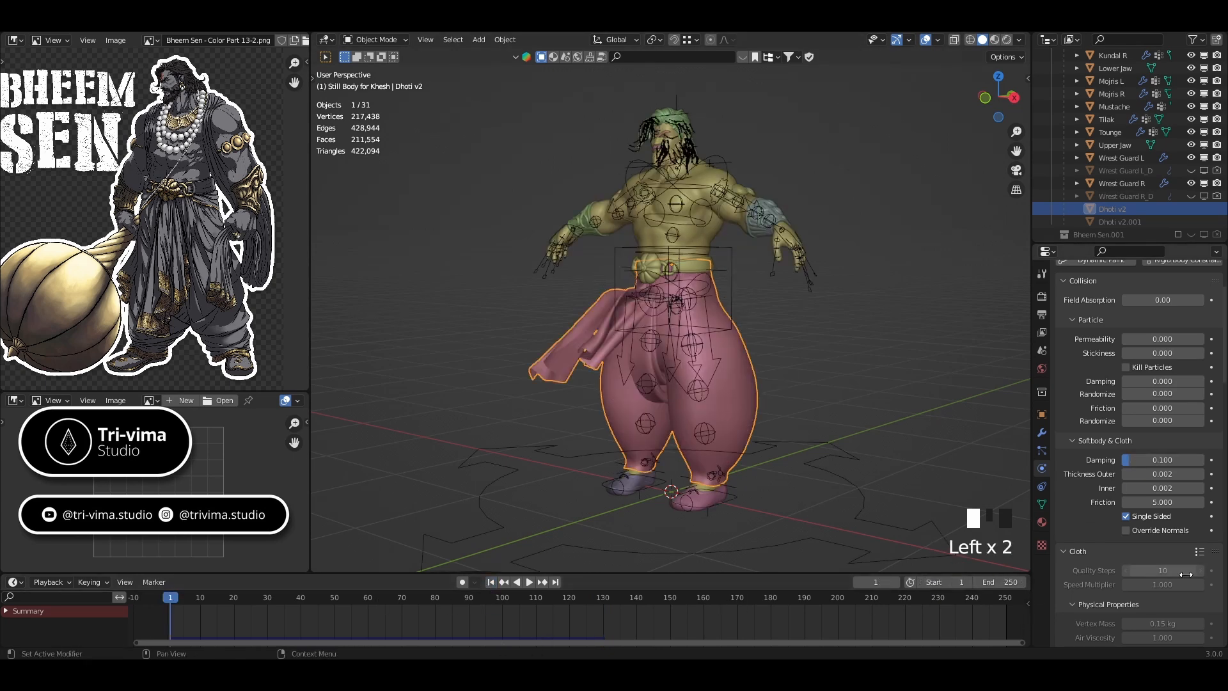
left_click(1009, 582)
type("60")
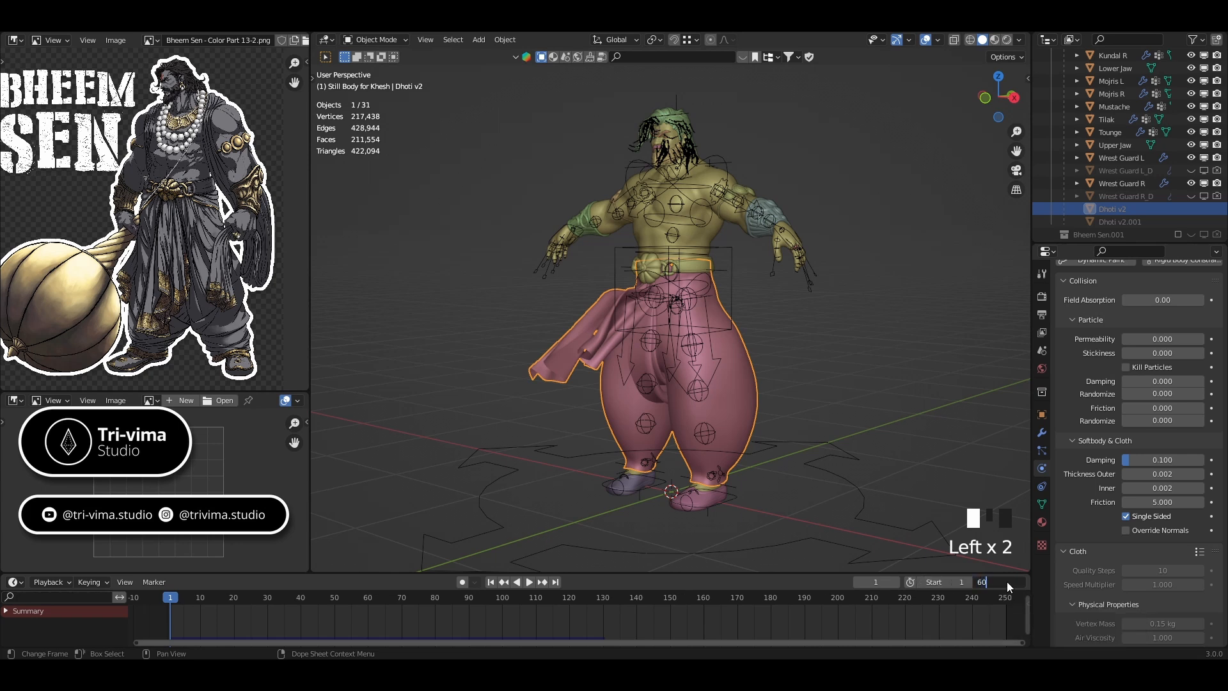
key("Return")
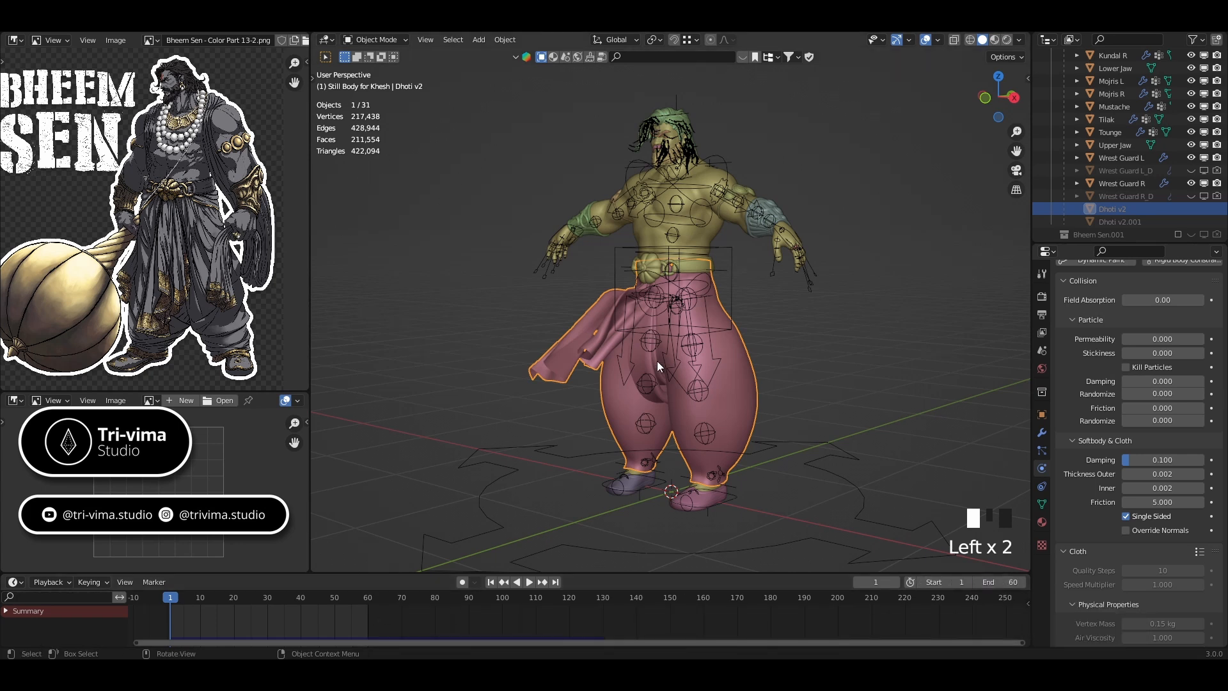
- Delete the existing cloth simulation bake of Dhoti v2
left_click_drag(1156, 463, 1207, 465)
scroll(1087, 555, "down", 15)
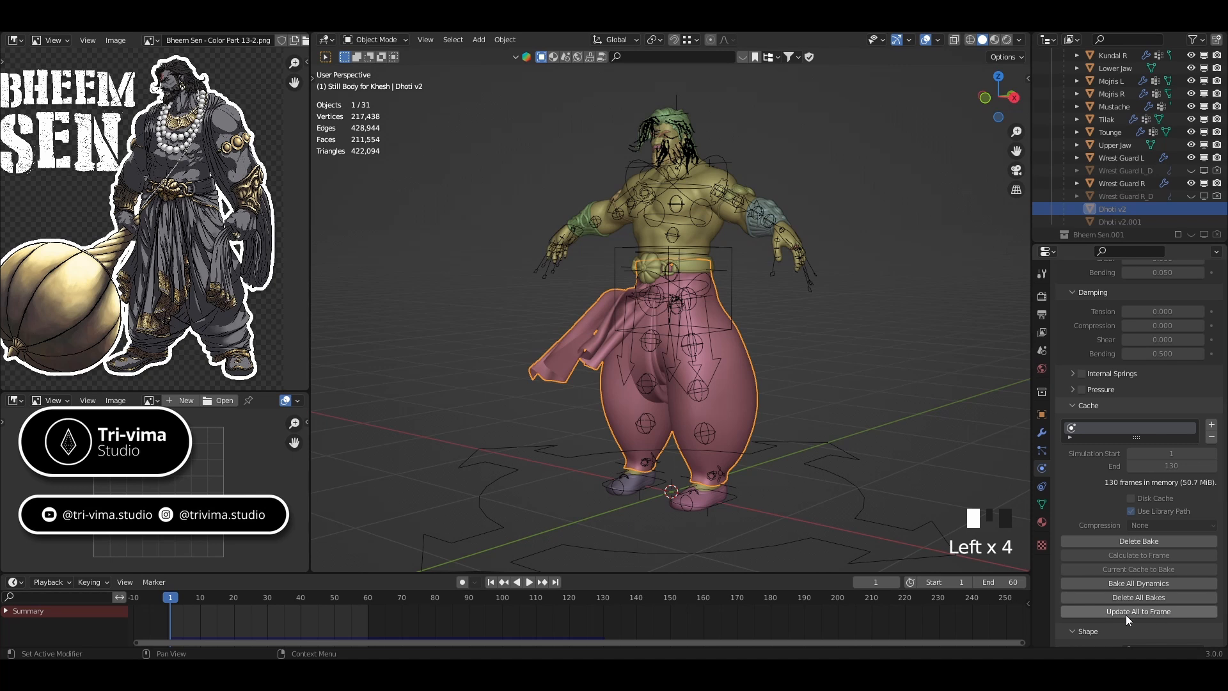
left_click(1117, 544)
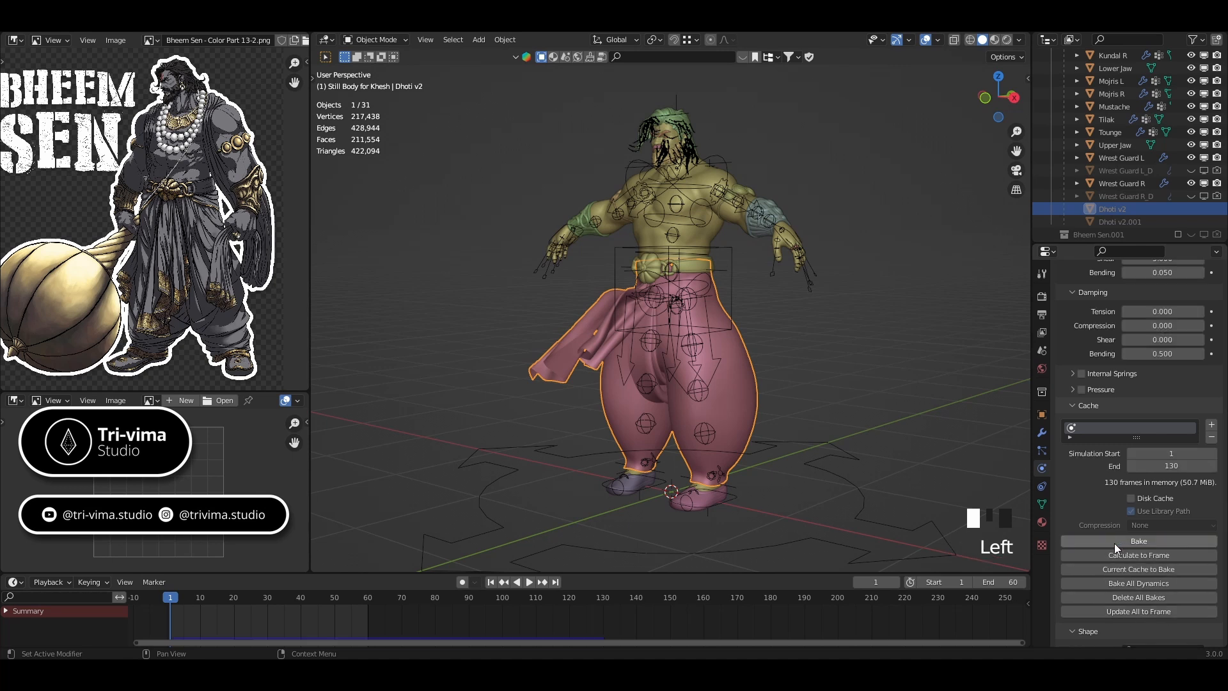
left_click(1115, 543)
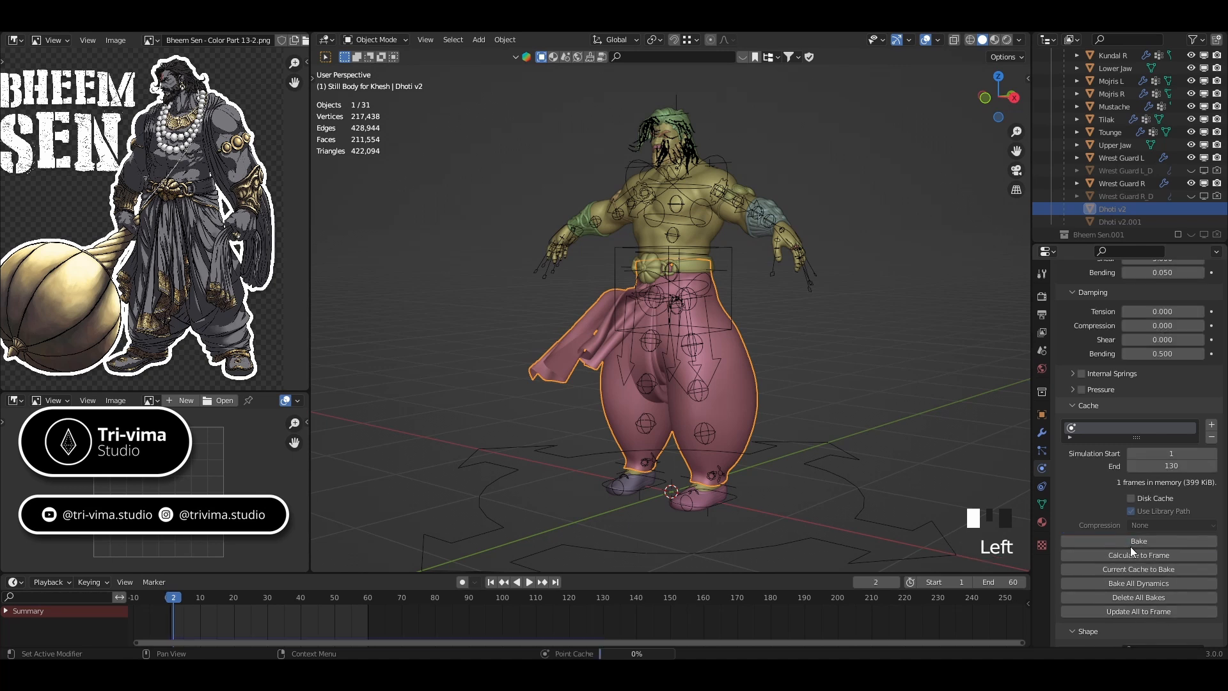
key("Escape")
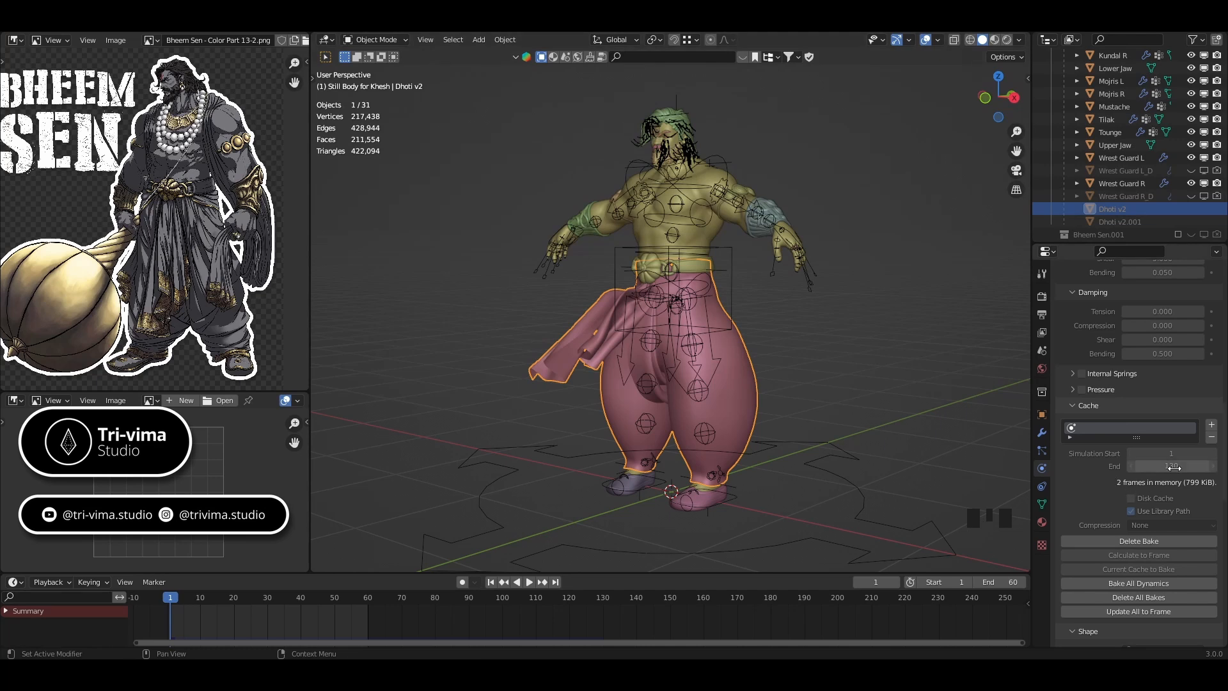
left_click(1138, 541)
- Set the Dhoti v2 cloth cache's simulation End to 60 and bake it from frame 1
left_click(1166, 467)
type("6")
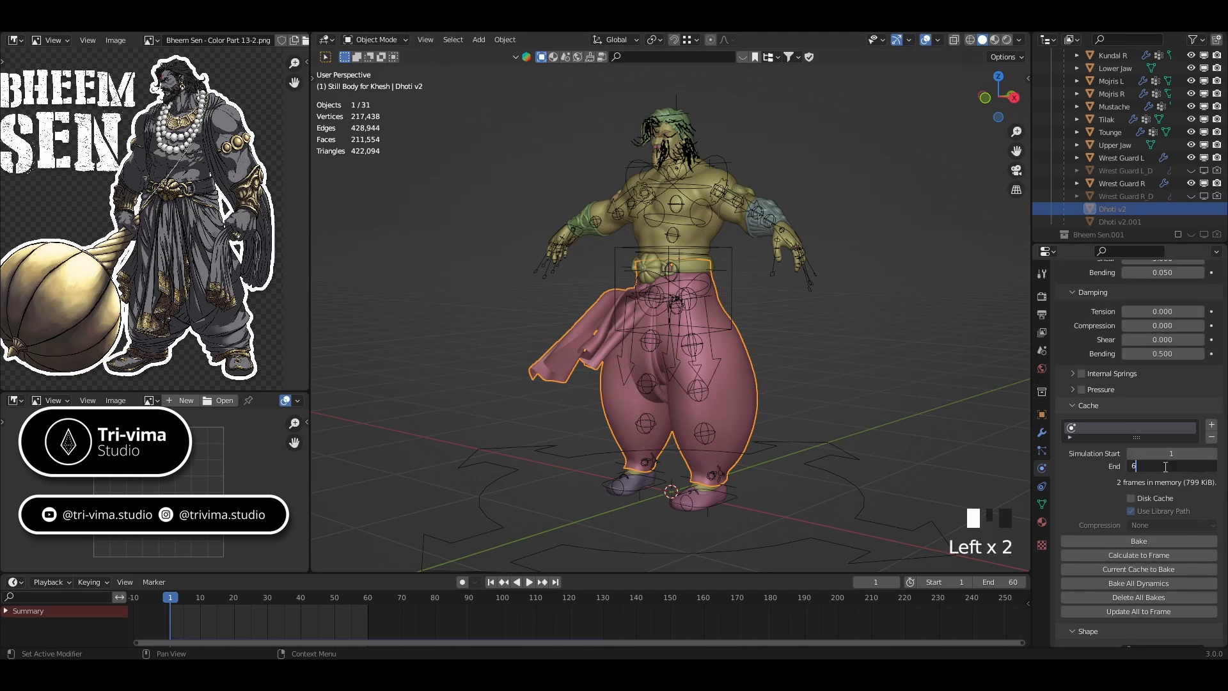
type("0")
key("Return")
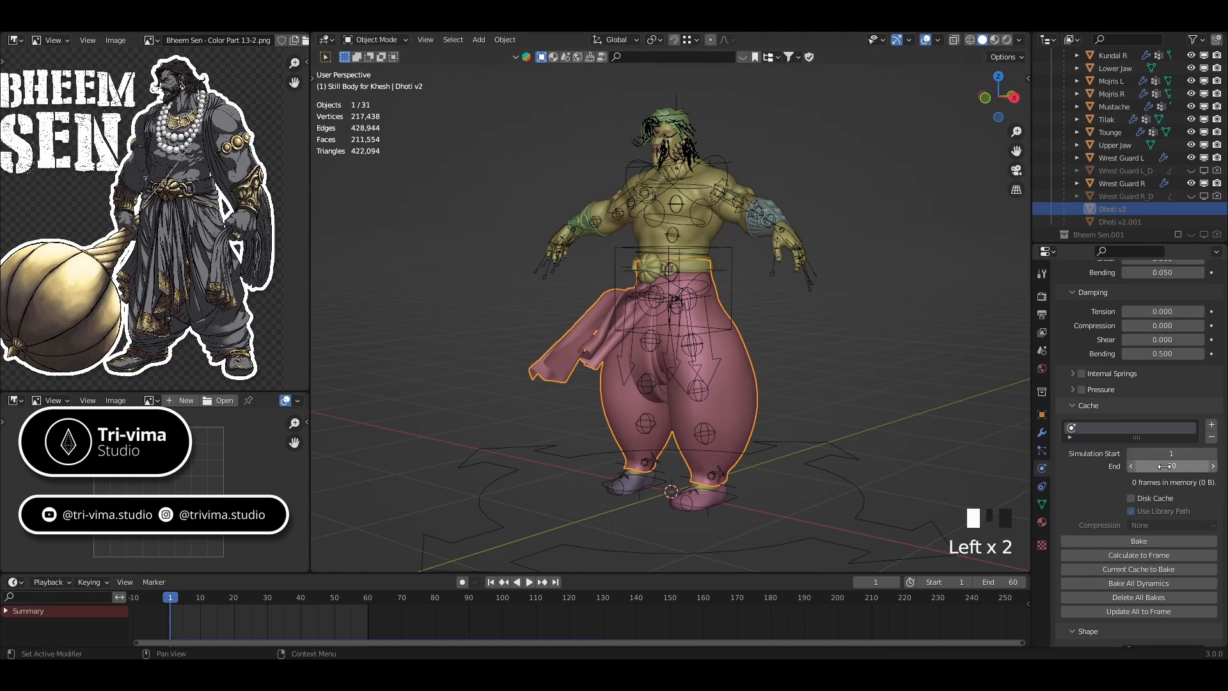
left_click(531, 582)
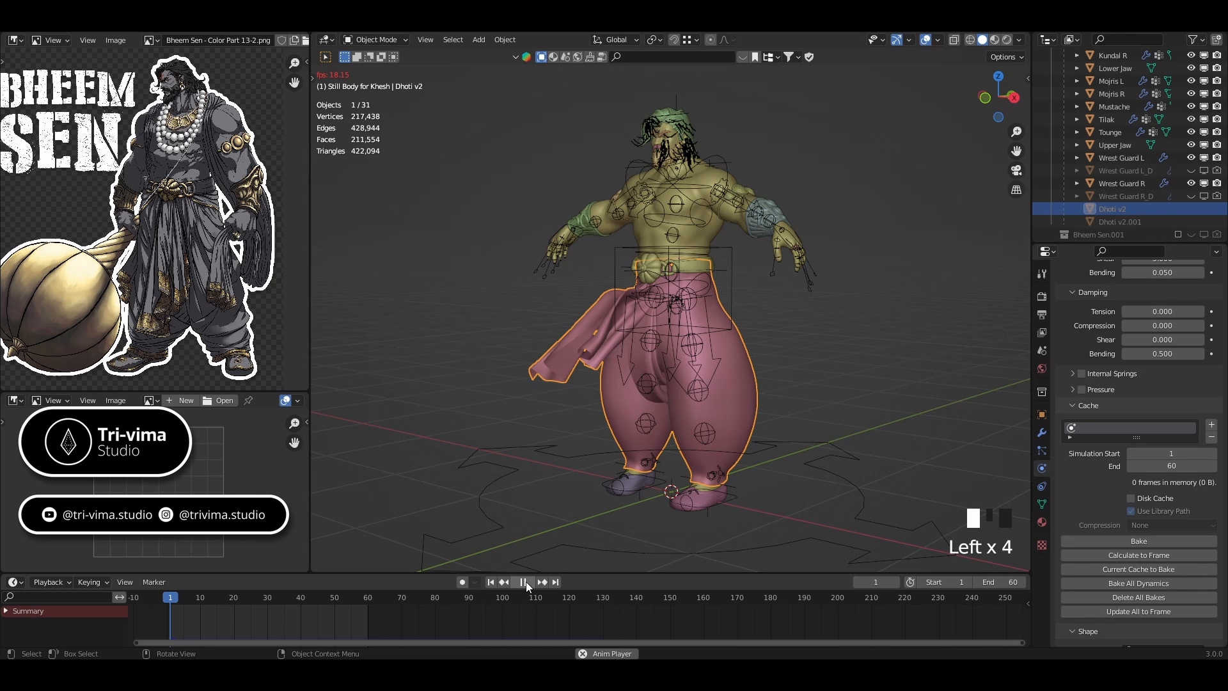
key("Escape")
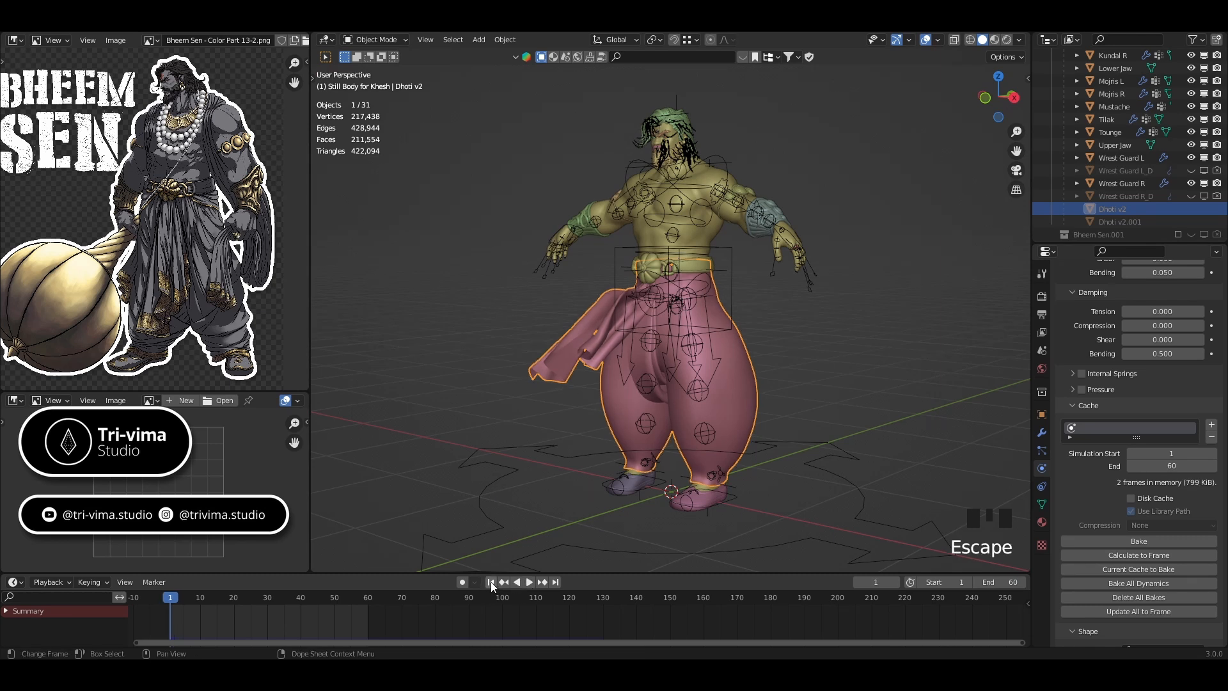
left_click(491, 581)
left_click(1125, 541)
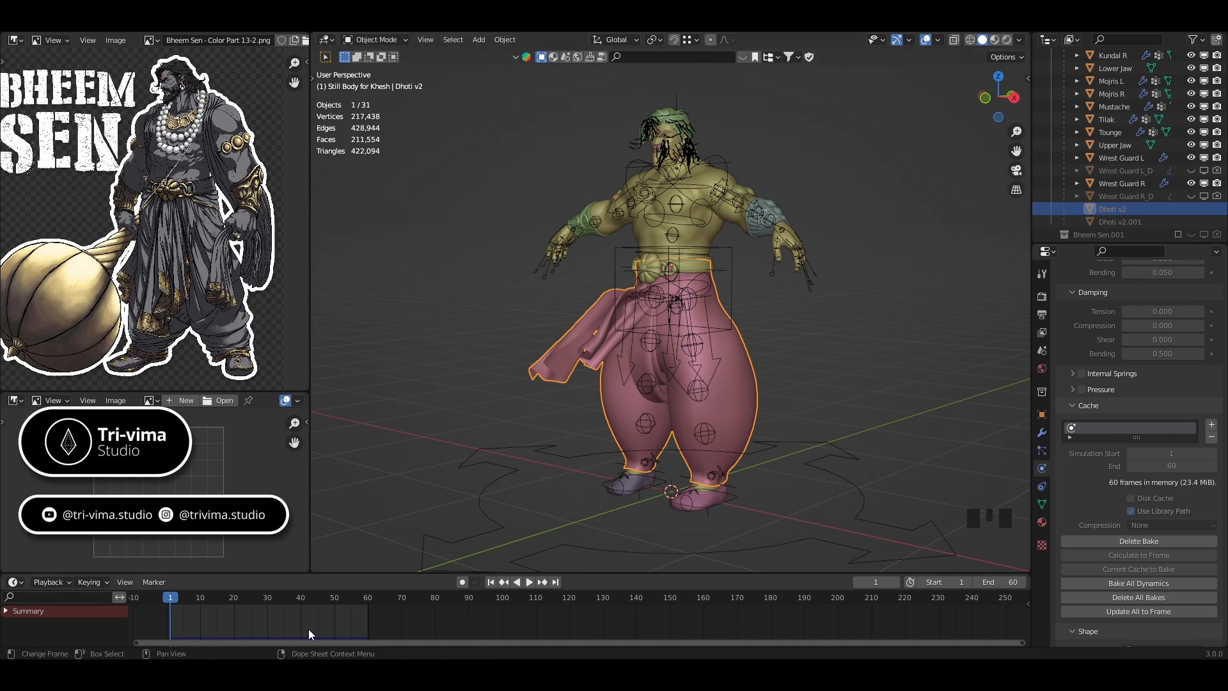
- Play the baked animation and examine the dhoti up close from the front around to the back
left_click(529, 582)
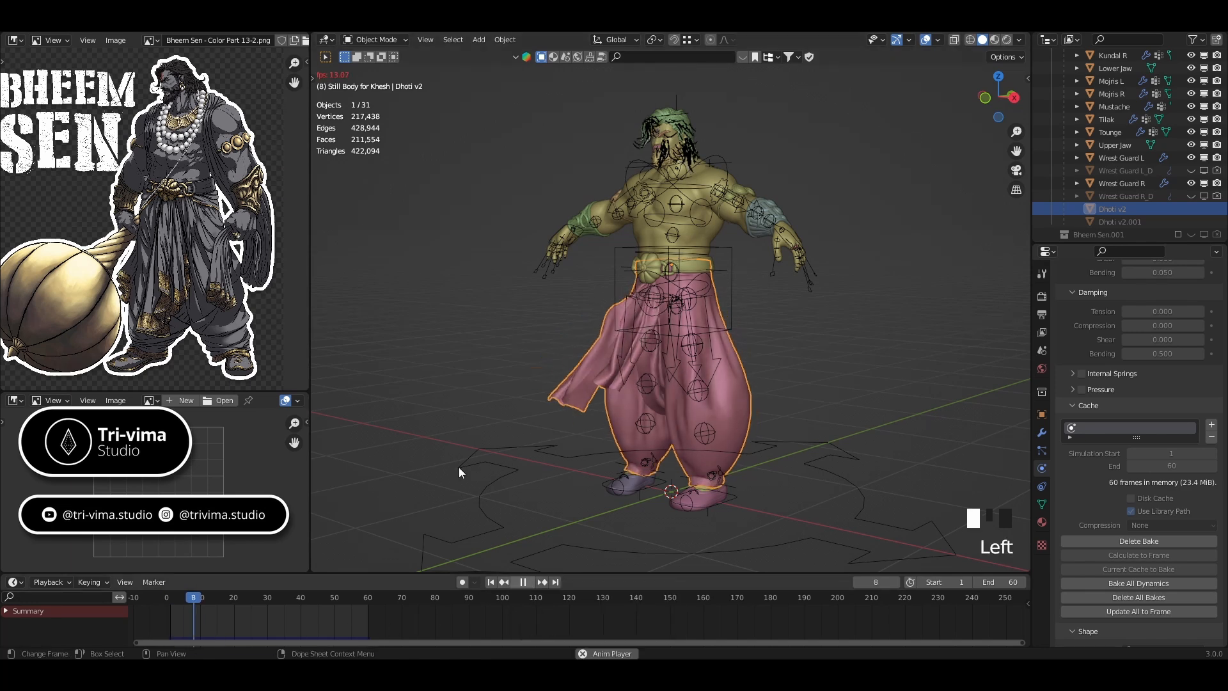
scroll(664, 308, "up", 3)
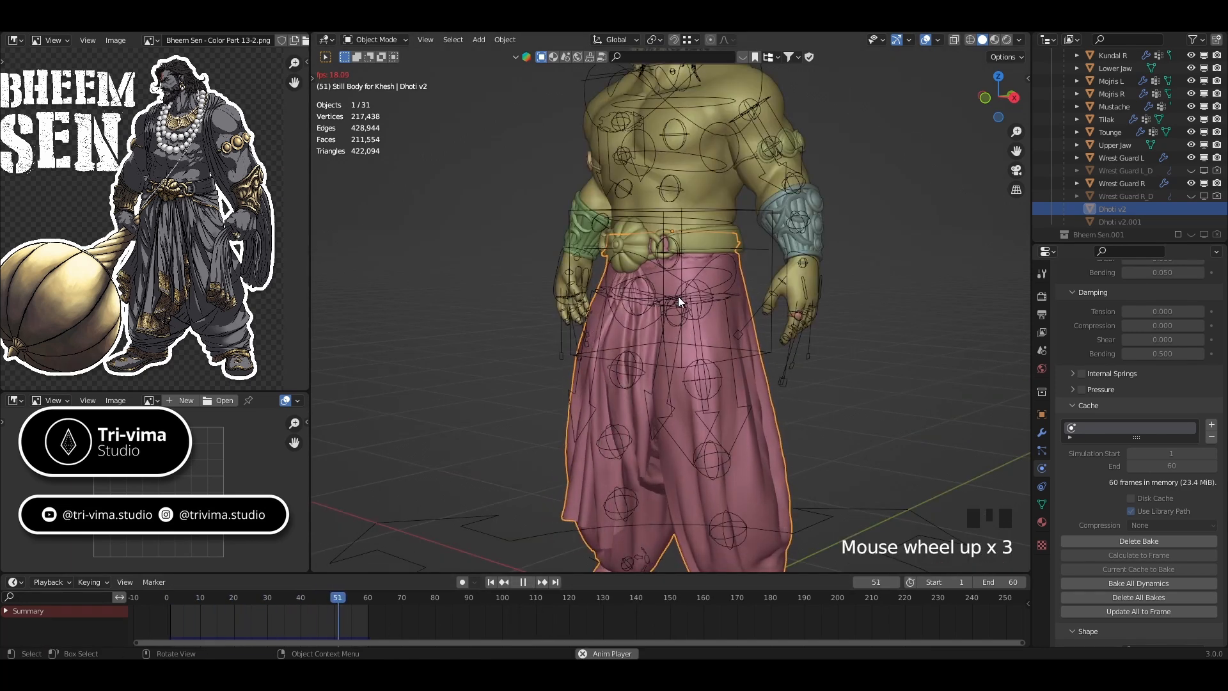
middle_click_drag(678, 297, 694, 379)
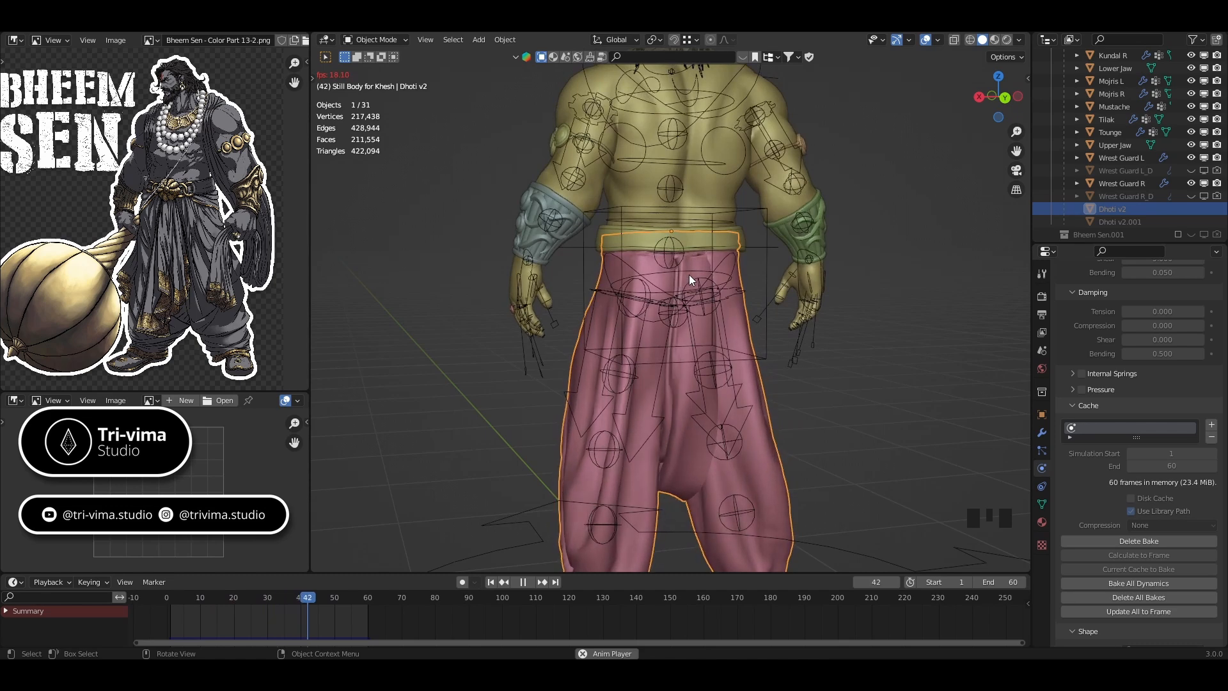
- Switch Dhoti v2 to Weight Paint mode and examine the pin weights around its waistband from several sides during playback
key("ctrl+Tab")
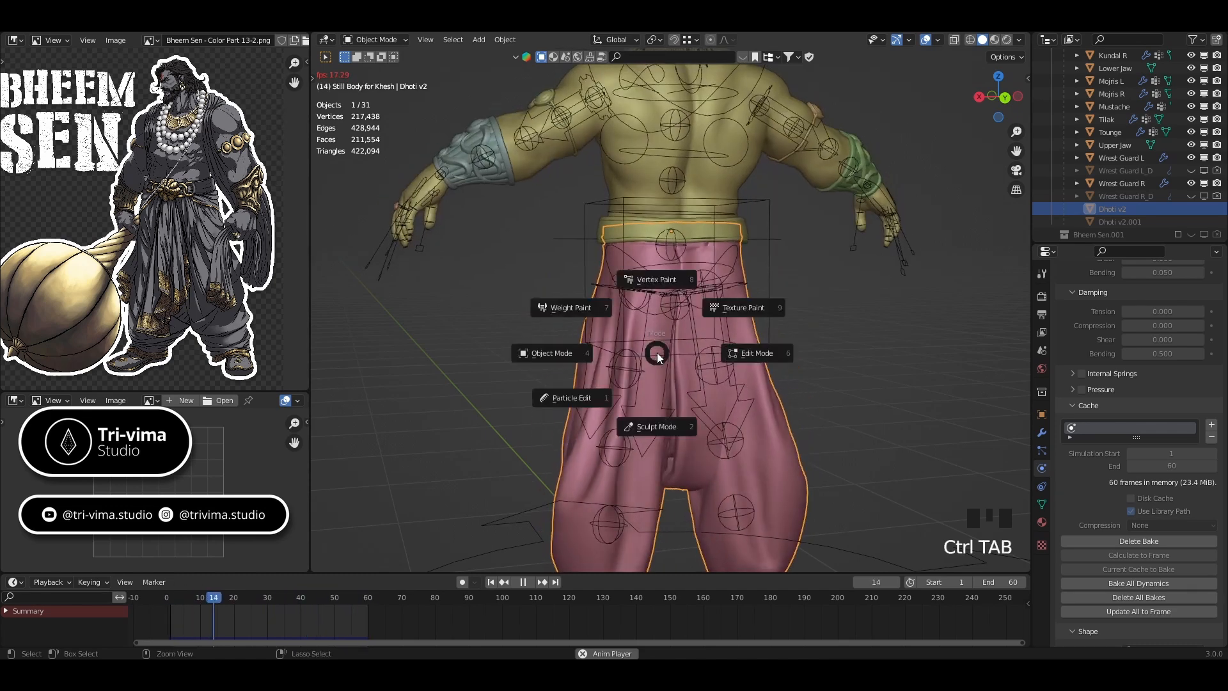
left_click(581, 313)
scroll(723, 271, "up", 6)
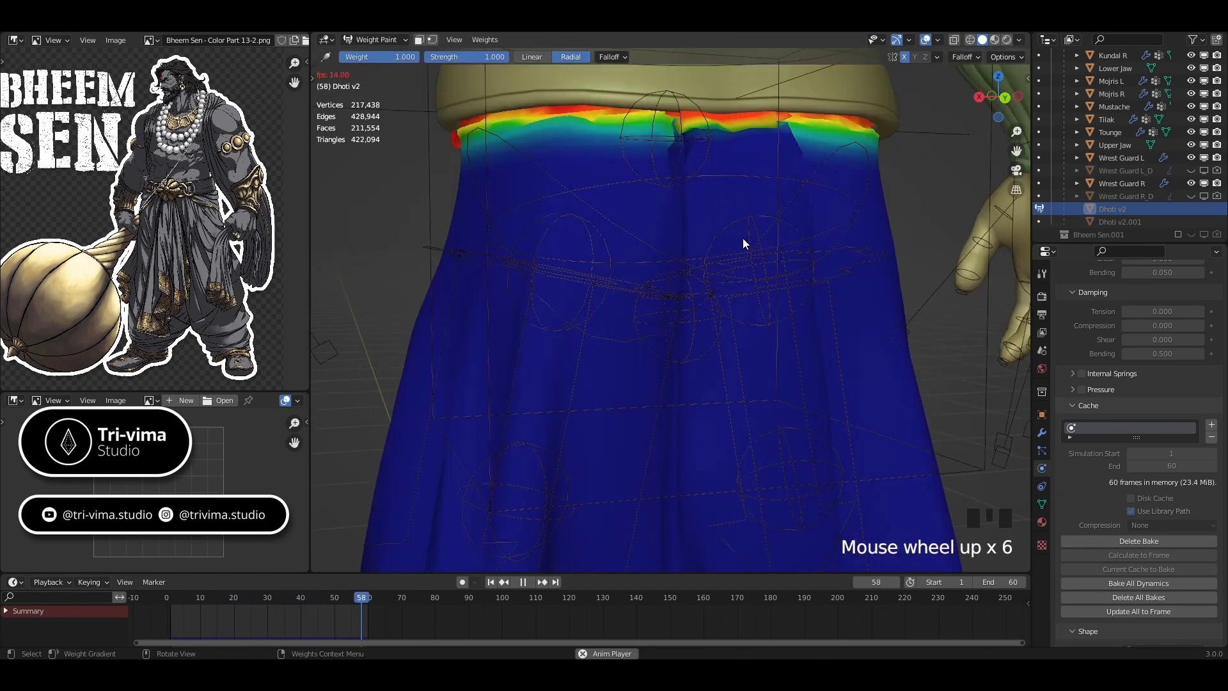
middle_click_drag(743, 238, 773, 272)
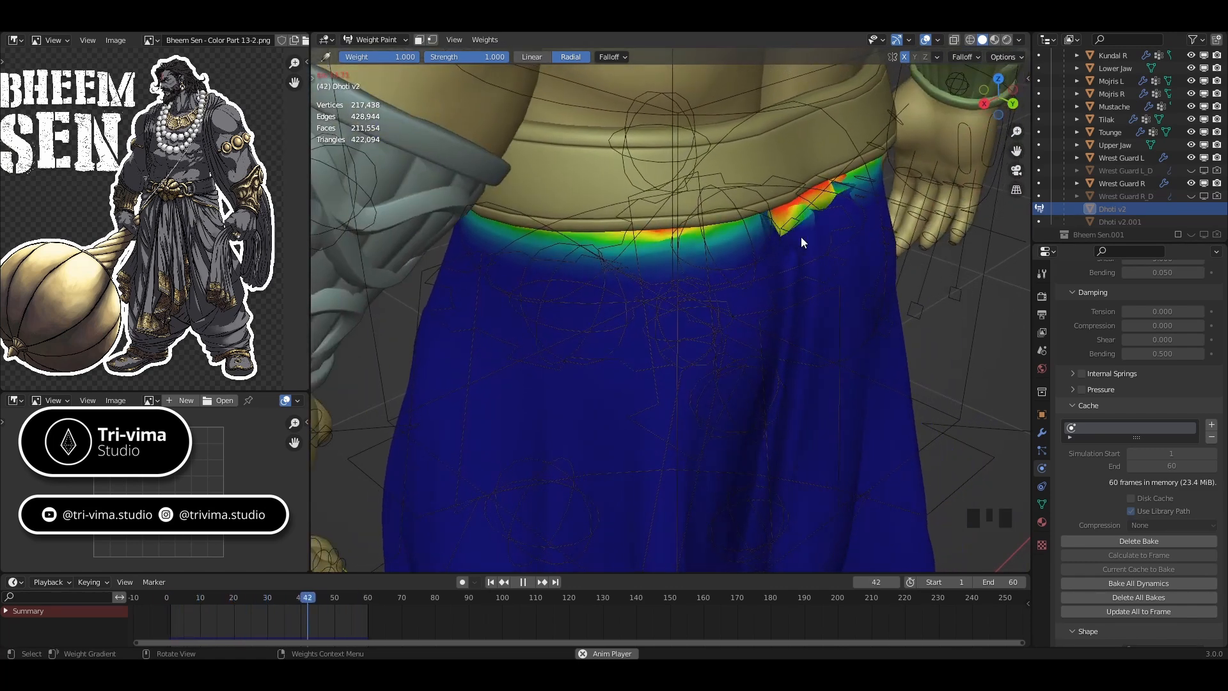
middle_click_drag(615, 302, 689, 177)
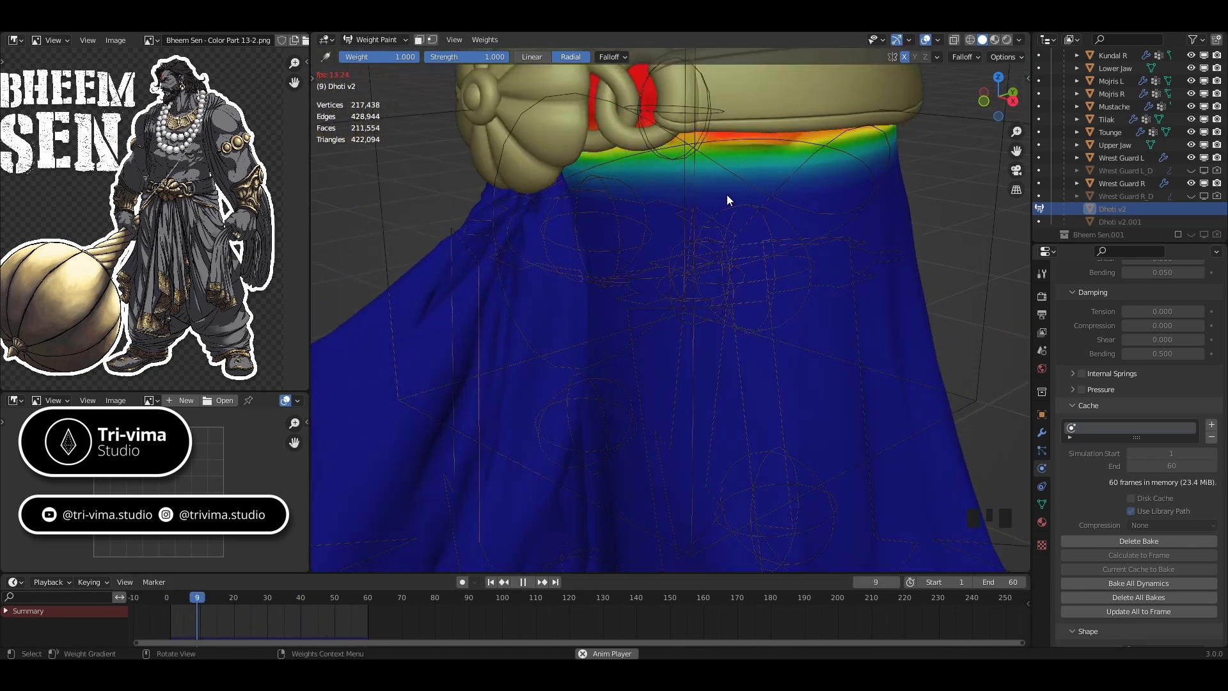
- Stop playback, return to frame 1 and put Dhoti v2 back in Object Mode
left_click(522, 582)
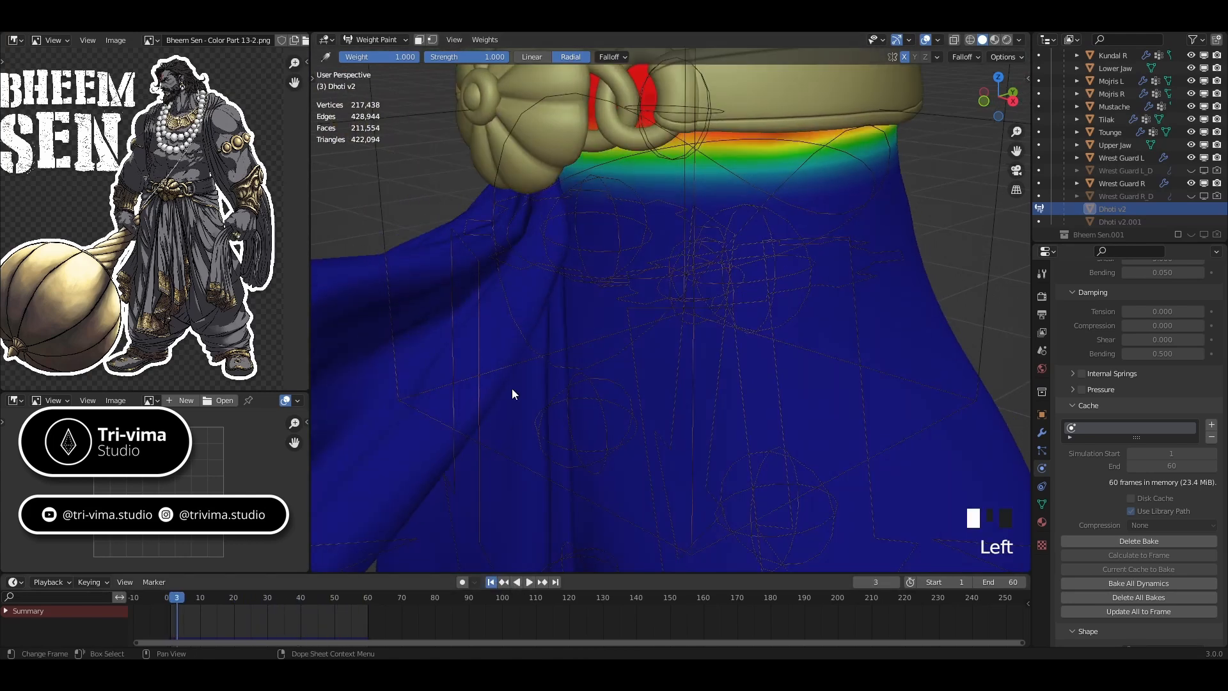
scroll(686, 380, "down", 6)
scroll(620, 451, "down", 2)
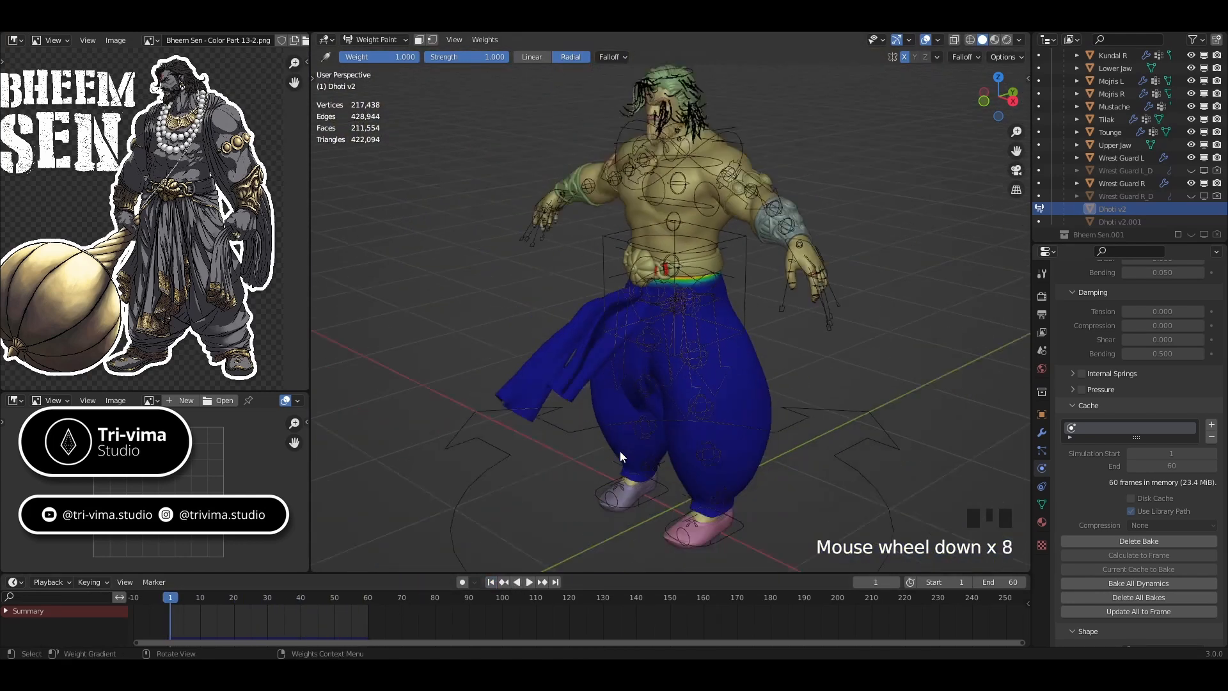
mouse_move(620, 451)
middle_mouse_down()
mouse_move(731, 421)
mouse_move(551, 408)
mouse_move(831, 391)
middle_mouse_up()
left_click(374, 39)
left_click(365, 55)
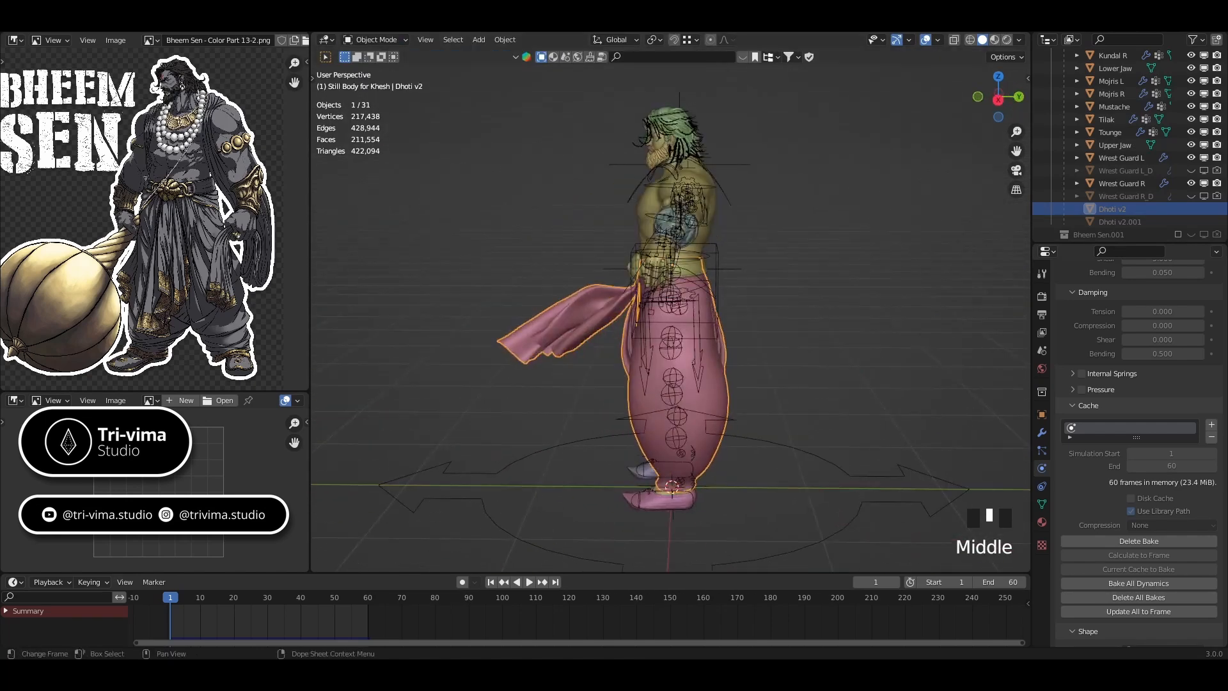
- Set the scene's End frame to 250
left_click(1008, 582)
type("250")
key("Return")
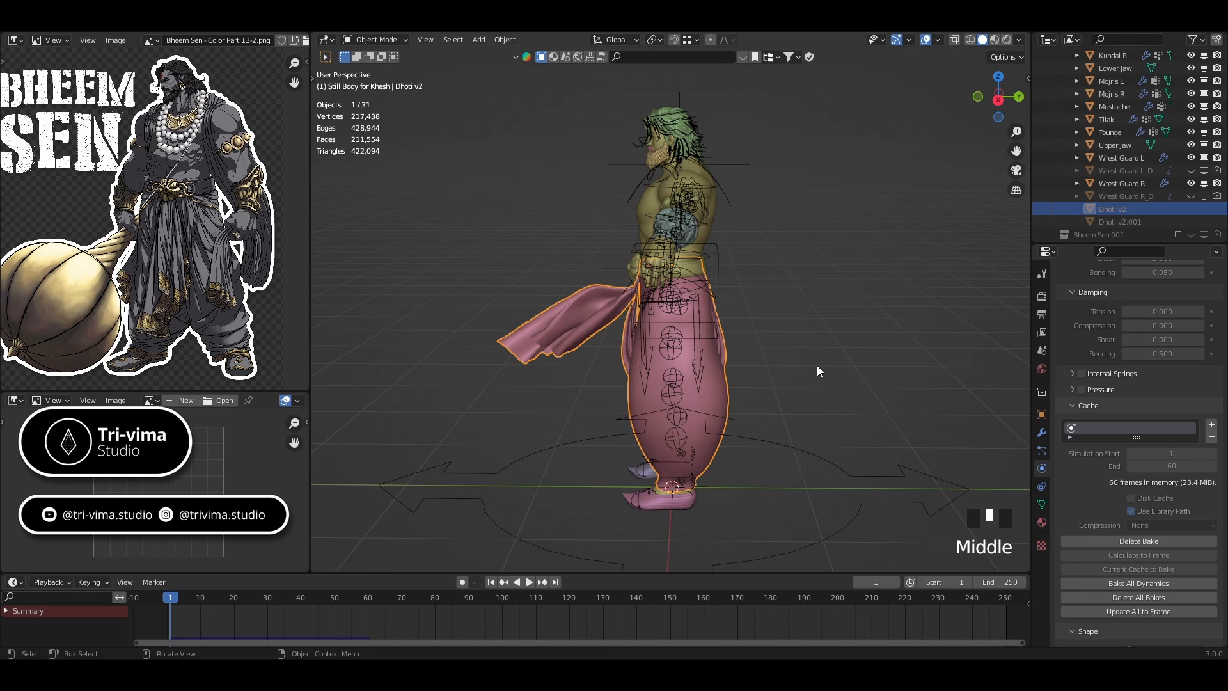
- Scrub the timeline to frame 40 to check how the cloth settles, and show the modifier stack of Dhoti v2
left_click(172, 603)
left_click_drag(173, 603, 275, 597)
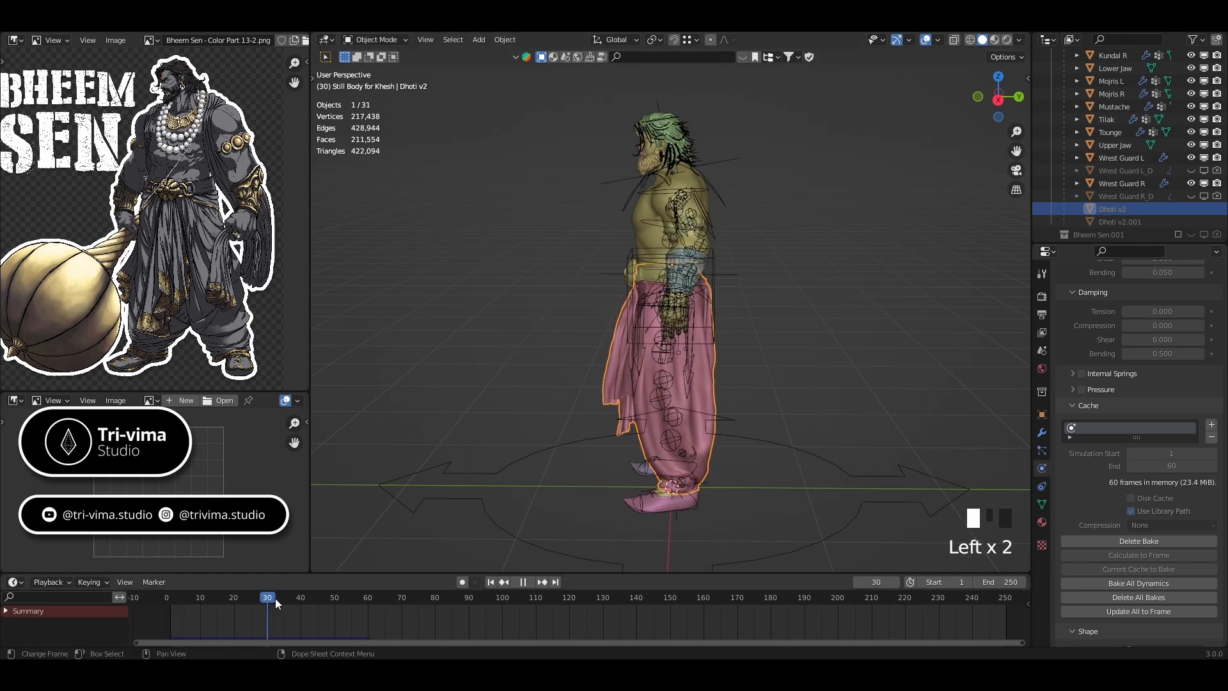
left_click_drag(352, 601, 301, 598)
middle_click_drag(447, 527, 564, 498)
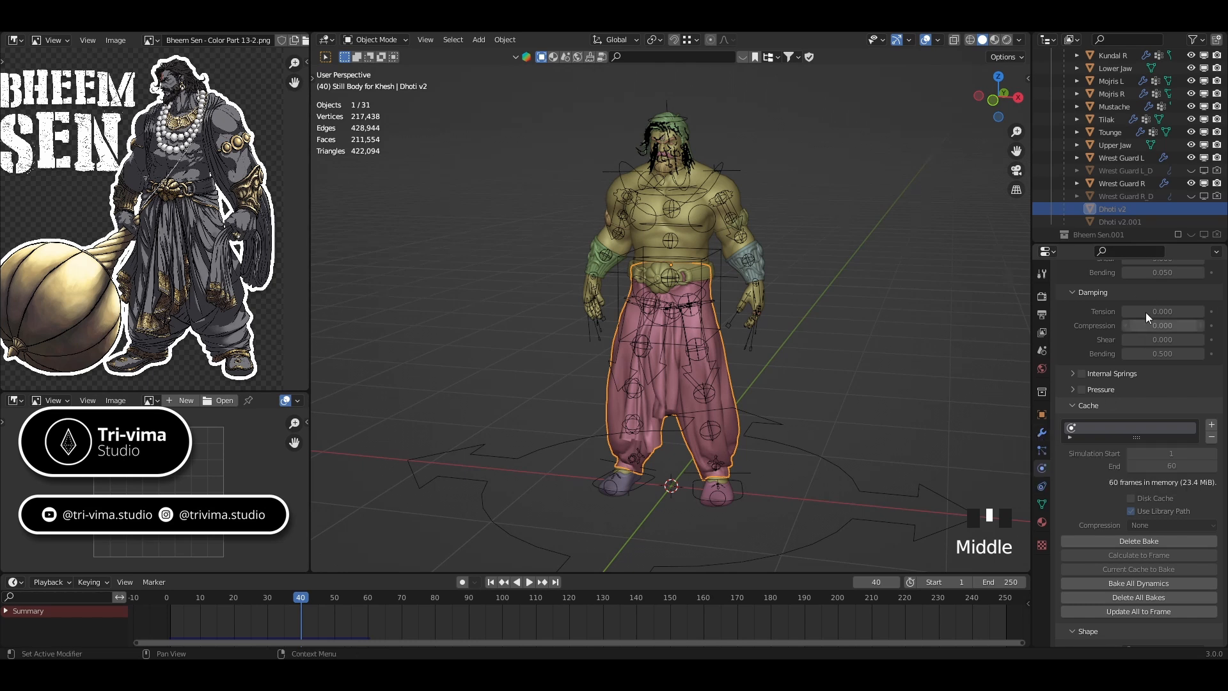
left_click(1042, 433)
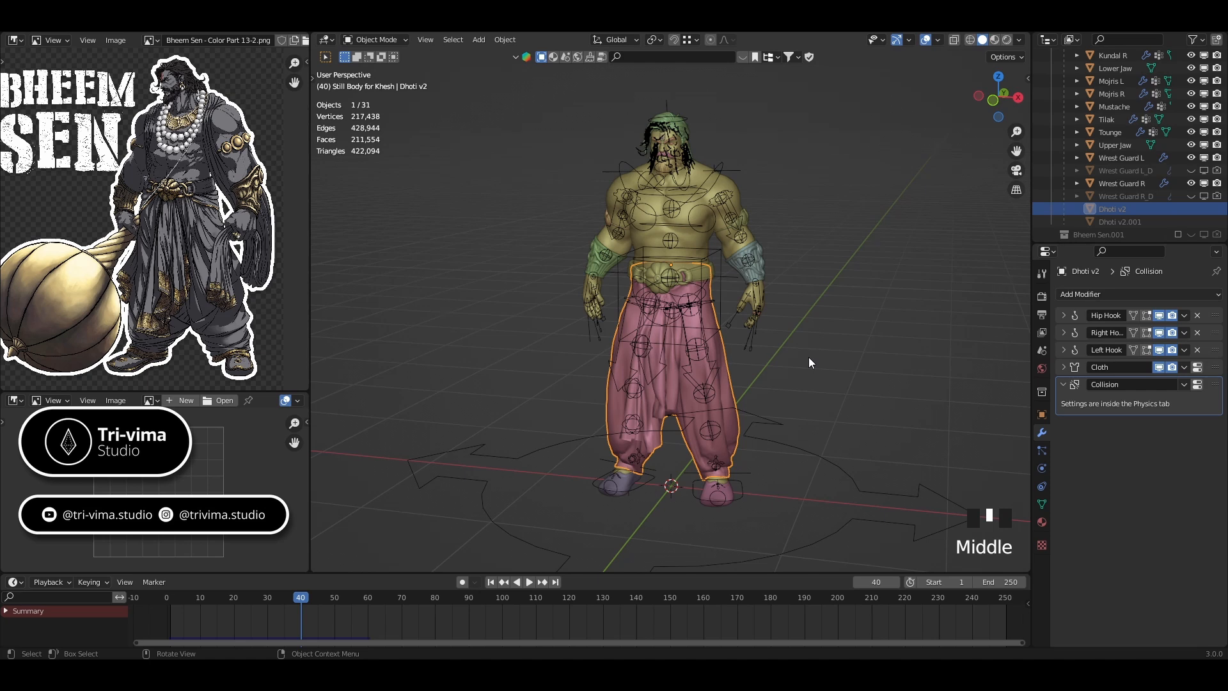
- Save the project as a new incremental copy, Bheem Sen - Other Models 02 - File72.blend
key("ctrl+shift+s")
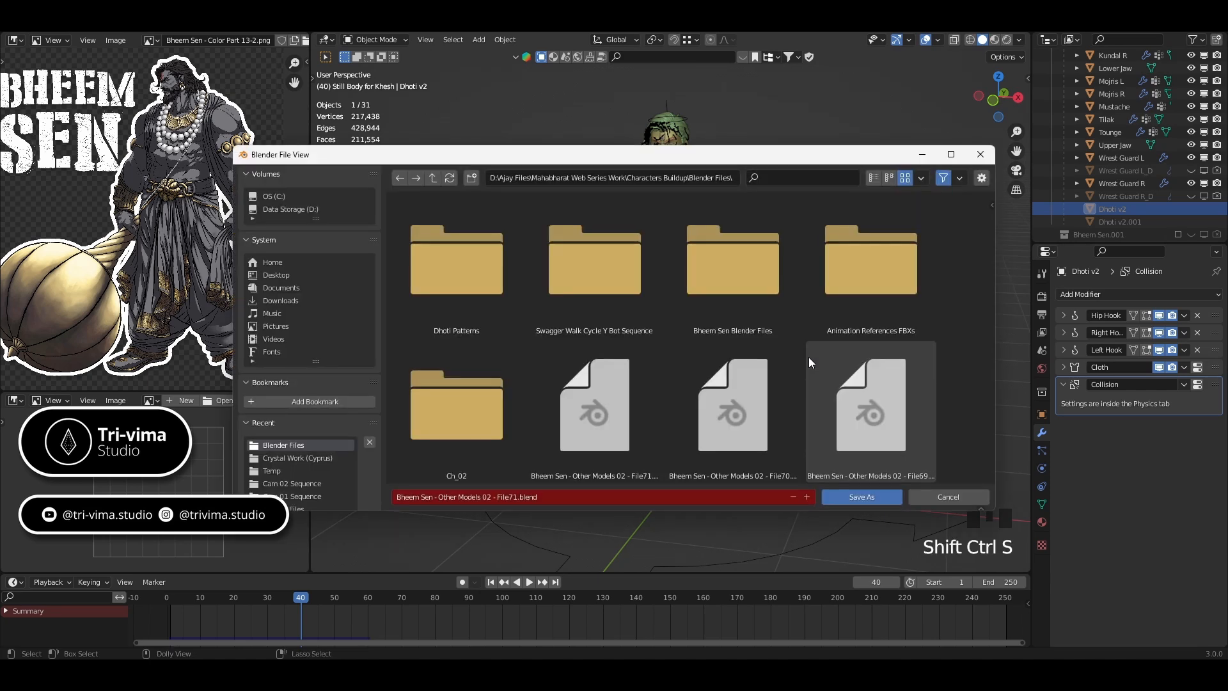
left_click(807, 497)
left_click(839, 498)
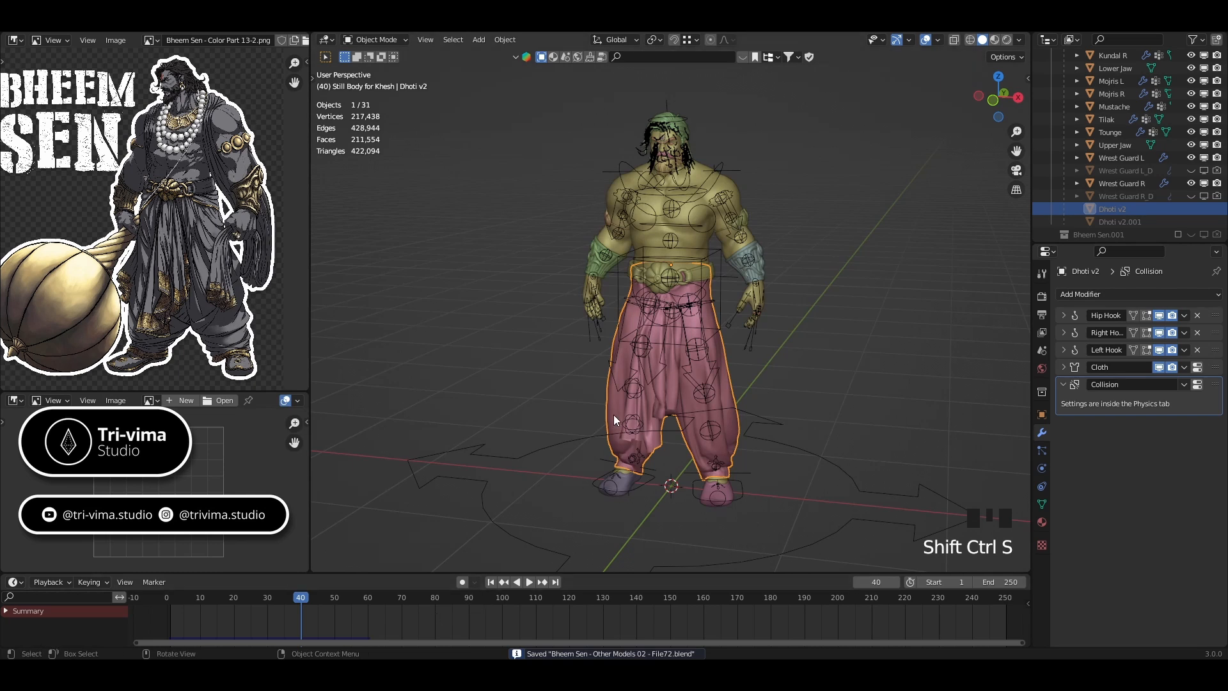
- Try applying the Cloth modifier of Dhoti v2 at frame 40, check the waist from behind, and undo it
left_click(1183, 369)
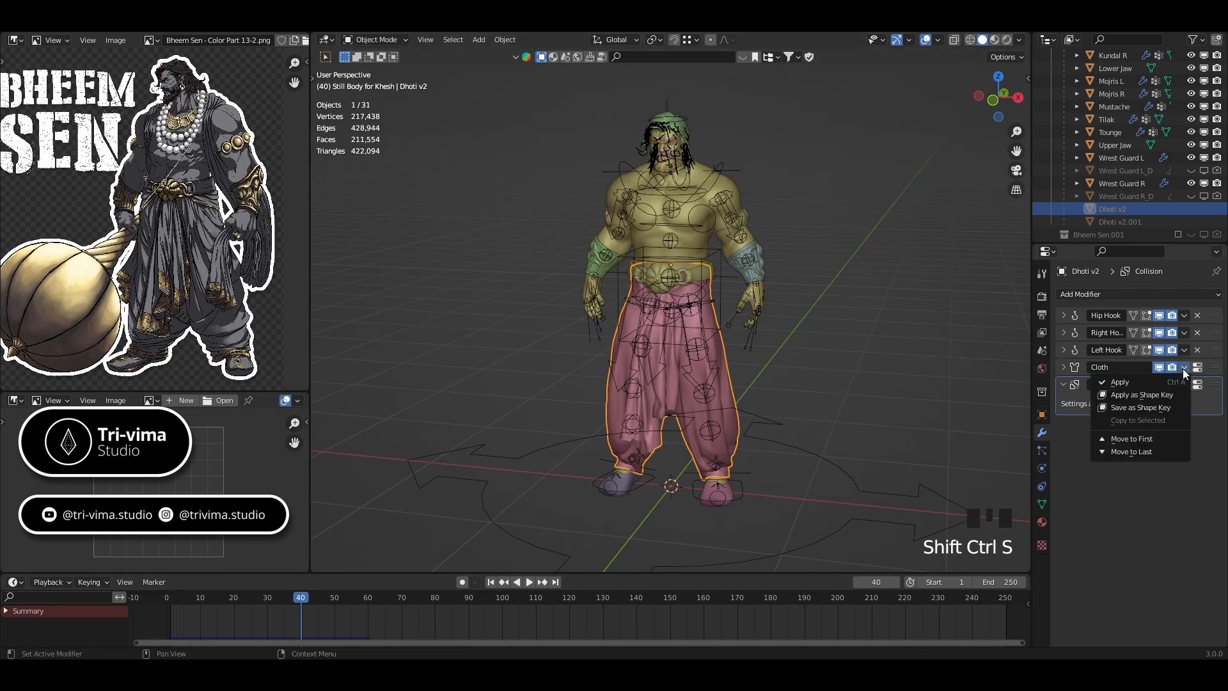
left_click(1145, 381)
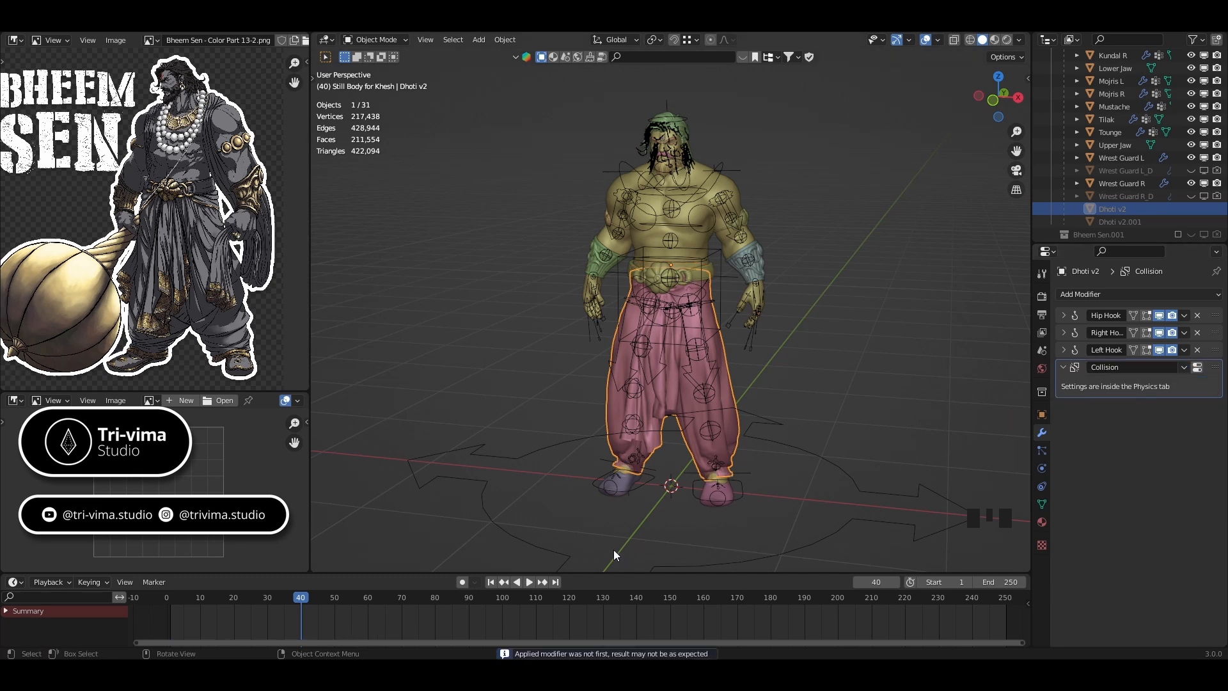
middle_click_drag(547, 546, 495, 374)
scroll(644, 295, "up", 6)
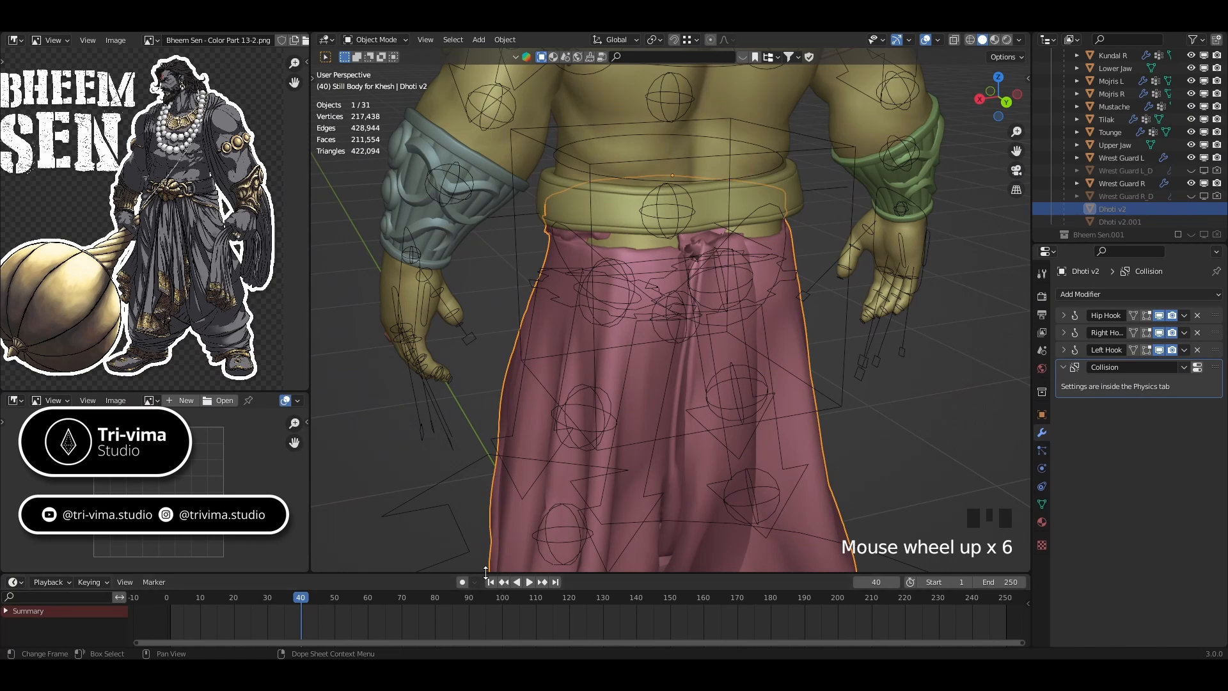
key("ctrl+z")
- Play the cloth simulation to frame 61, stop there and apply the Cloth modifier of Dhoti v2
left_click_drag(300, 610, 197, 606)
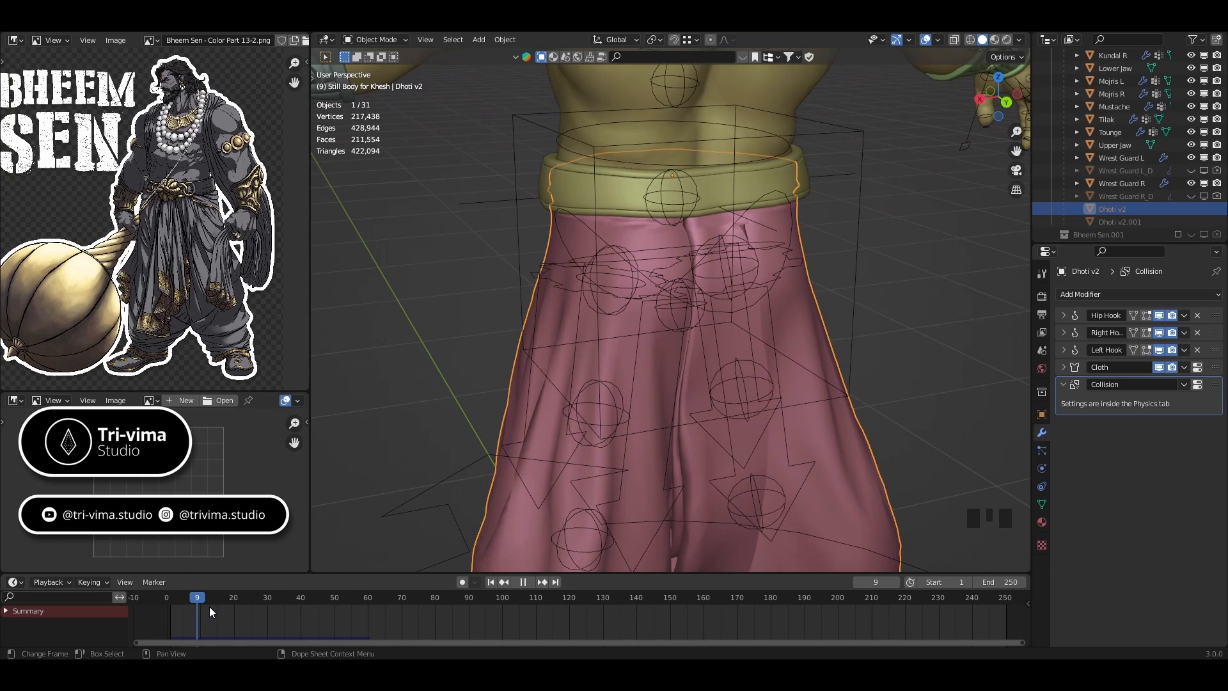
left_click(361, 605)
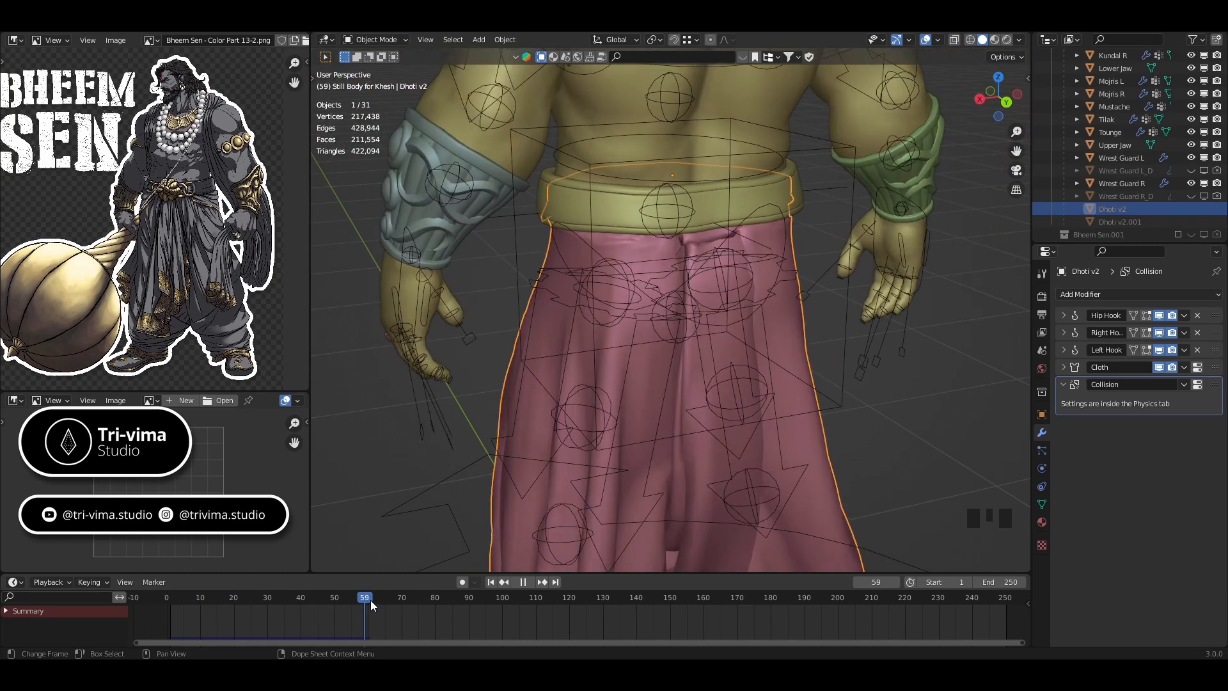
key("space")
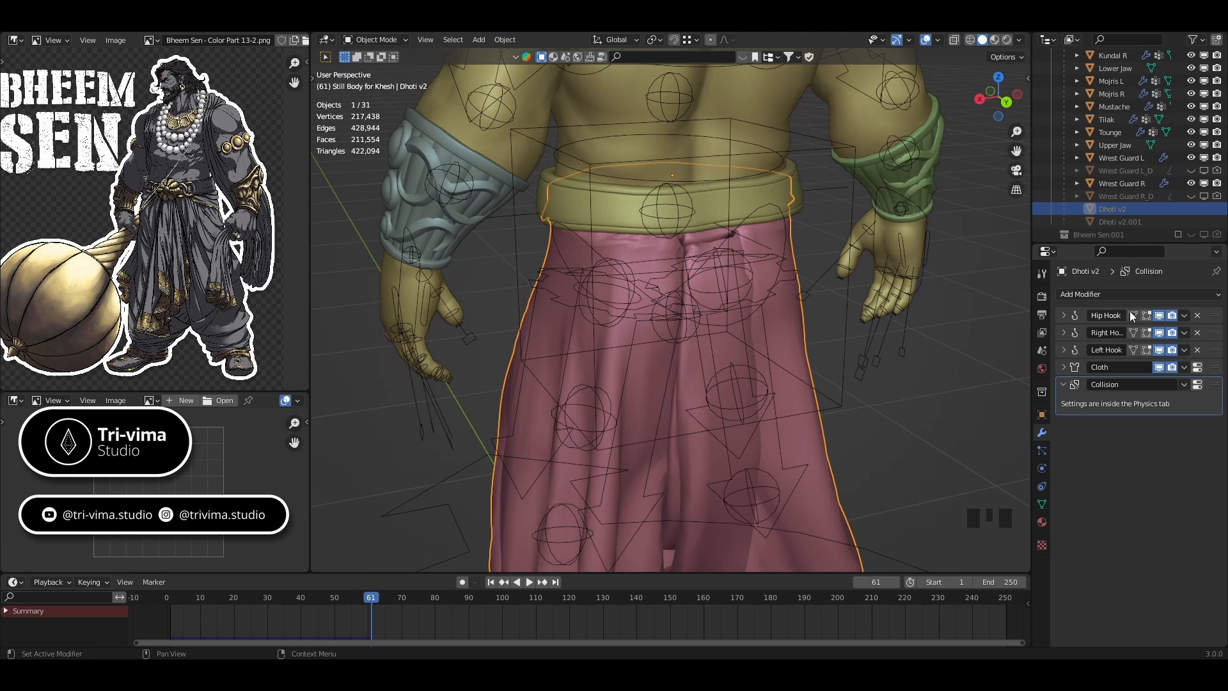
left_click(1184, 367)
left_click(1126, 392)
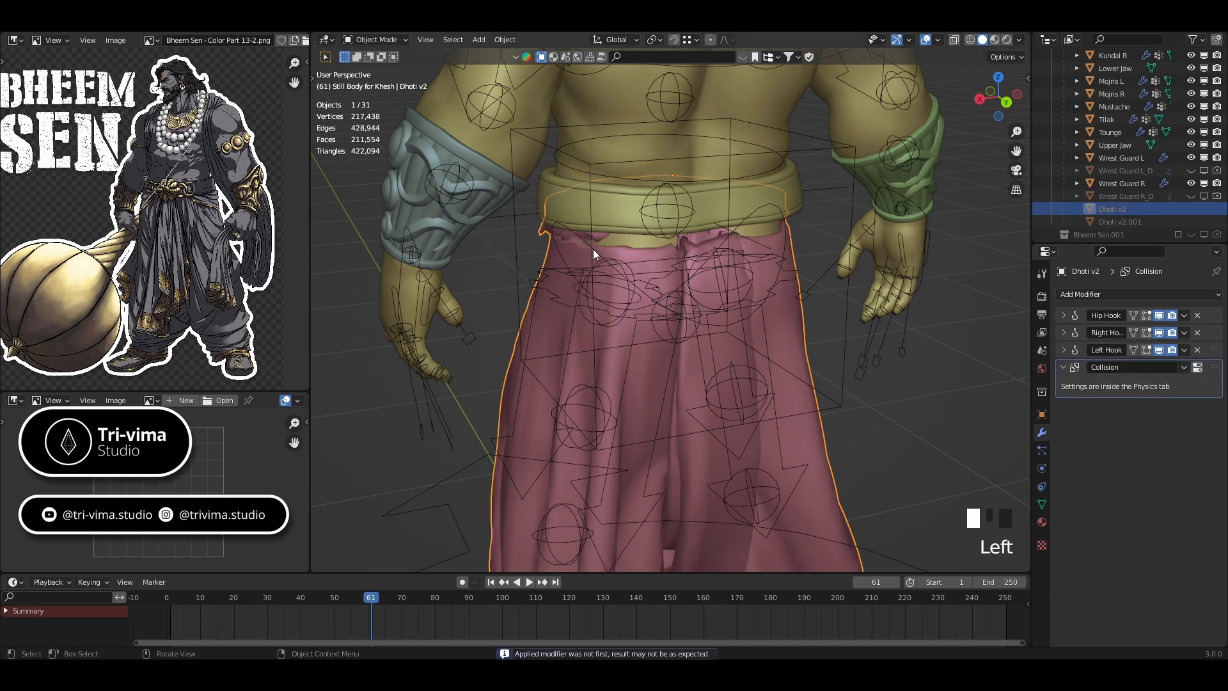
- Isolate Dhoti v2 and the body mesh by hiding everything else, step back to frame 60 and select Dhoti v2 alone
left_click(578, 101, "shift")
key("shift+h")
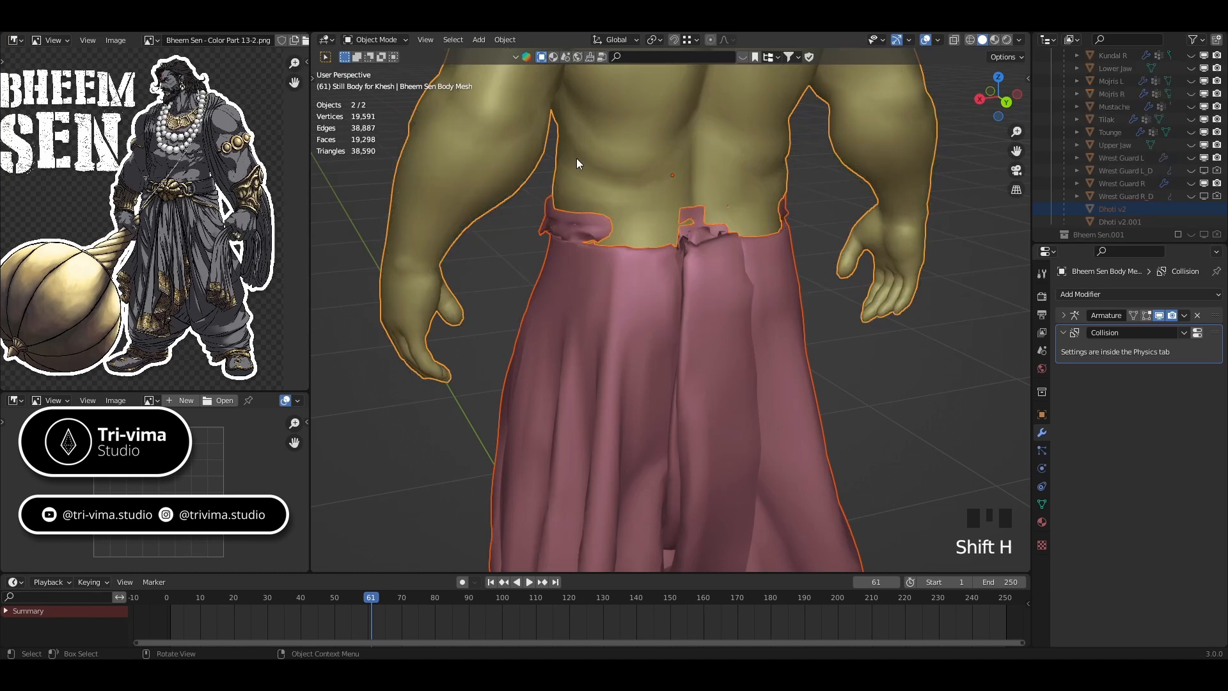
left_click(857, 582)
left_click(535, 322)
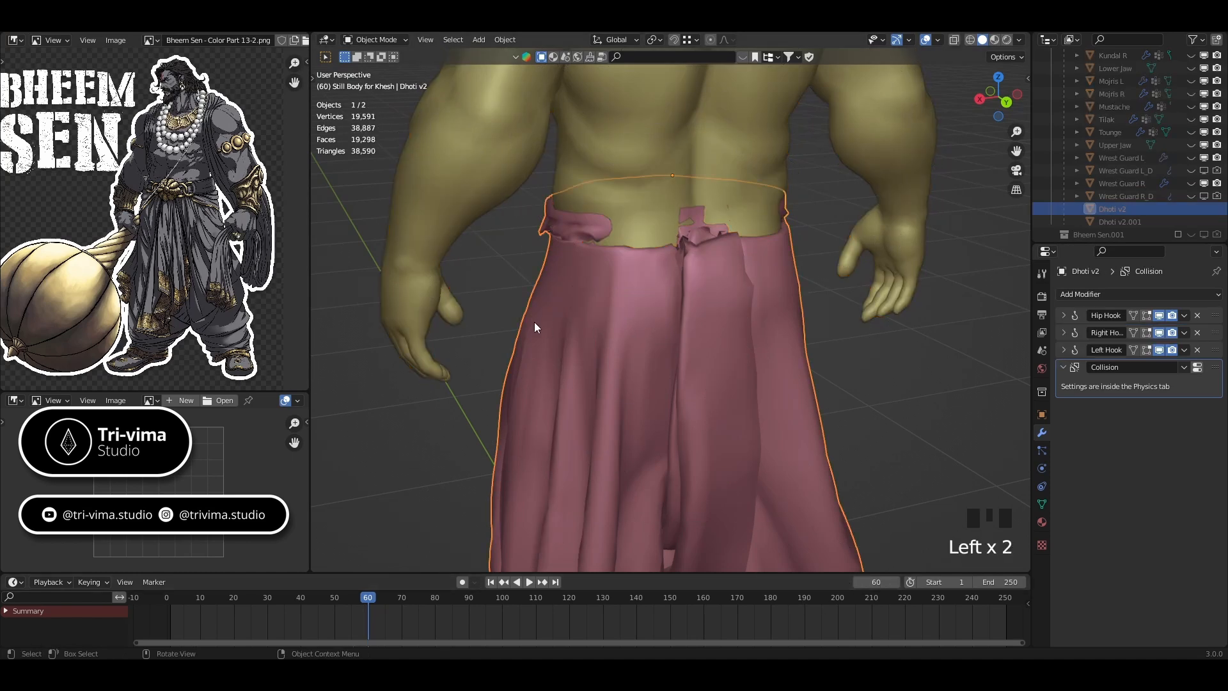
- Switch Dhoti v2 to Sculpt Mode and smooth the crumpled fold along the waistband's front and side
middle_click_drag(505, 282, 723, 281)
key("ctrl+Tab")
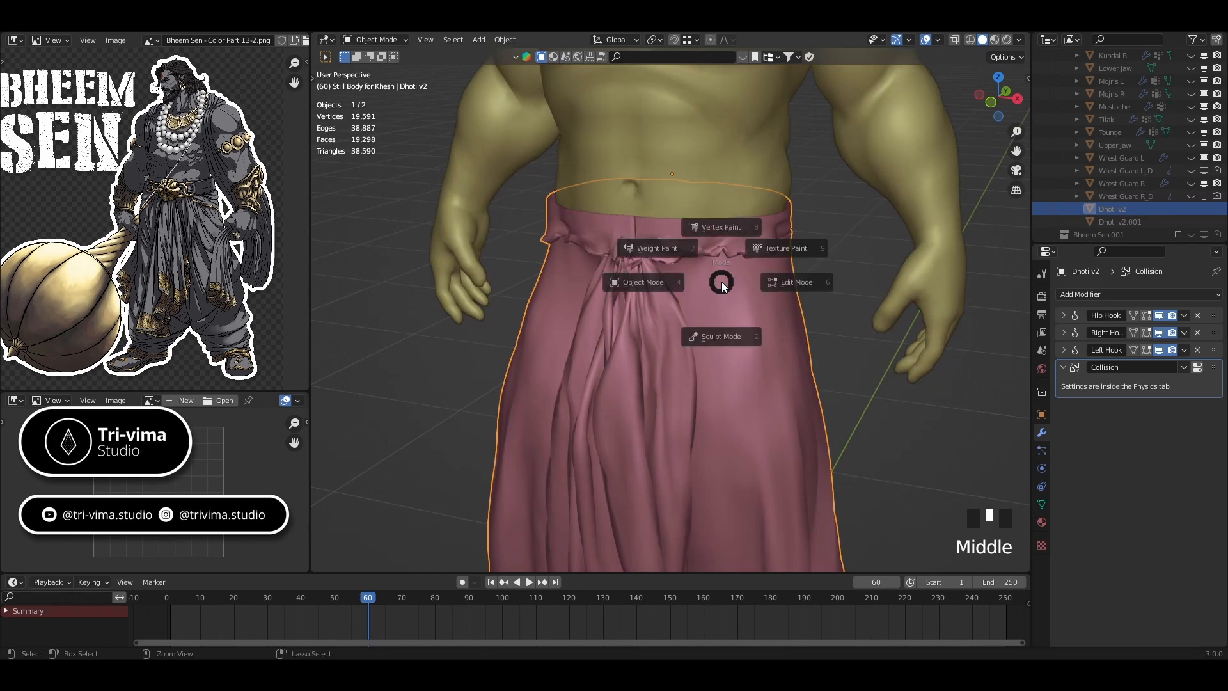
left_click(721, 355)
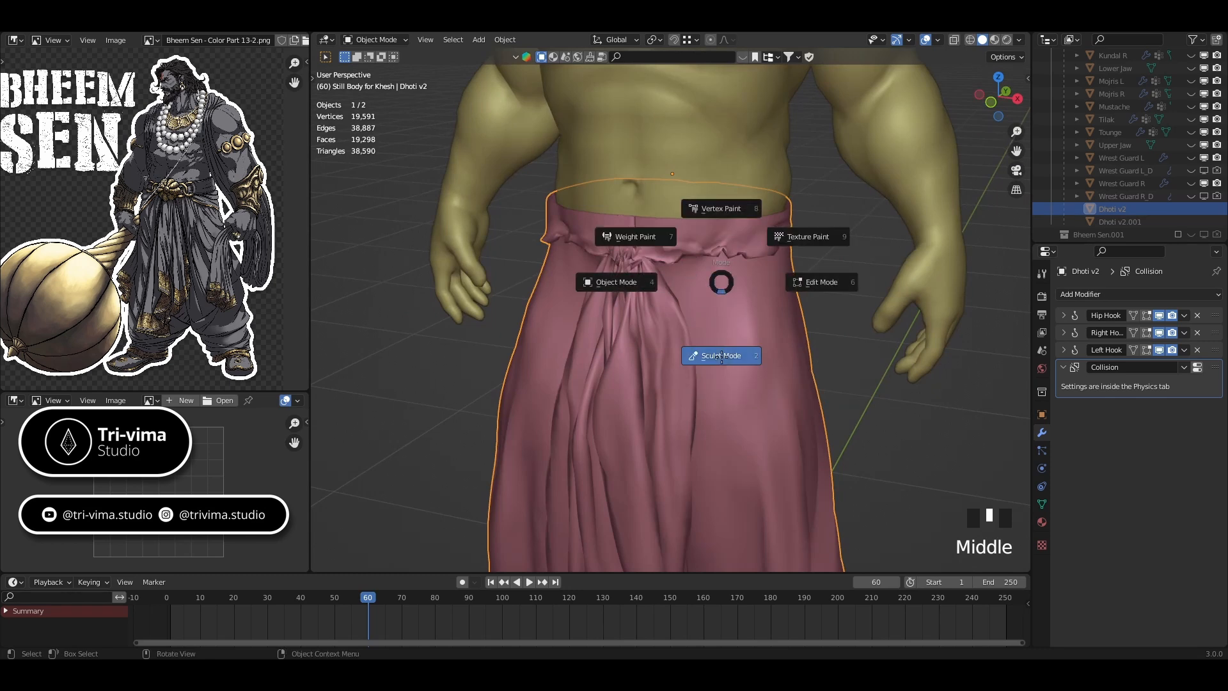
scroll(707, 282, "up", 4)
mouse_move(693, 214)
left_mouse_down("shift")
mouse_move(631, 151)
mouse_move(678, 160)
left_mouse_up("shift")
left_click_drag(614, 173, 716, 173, "shift")
left_click_drag(678, 179, 832, 161, "shift")
left_click_drag(864, 168, 614, 175, "shift")
left_click_drag(634, 176, 672, 179, "shift")
left_click_drag(672, 180, 640, 182, "shift")
left_click_drag(639, 183, 683, 192, "shift")
mouse_move(865, 168)
left_mouse_down("shift")
mouse_move(767, 170)
mouse_move(836, 159)
mouse_move(872, 203)
left_mouse_up("shift")
mouse_move(872, 203)
middle_mouse_down()
mouse_move(795, 251)
mouse_move(716, 242)
middle_mouse_up()
mouse_move(716, 241)
left_mouse_down("shift")
mouse_move(823, 214)
mouse_move(631, 219)
mouse_move(762, 235)
mouse_move(706, 236)
left_mouse_up("shift")
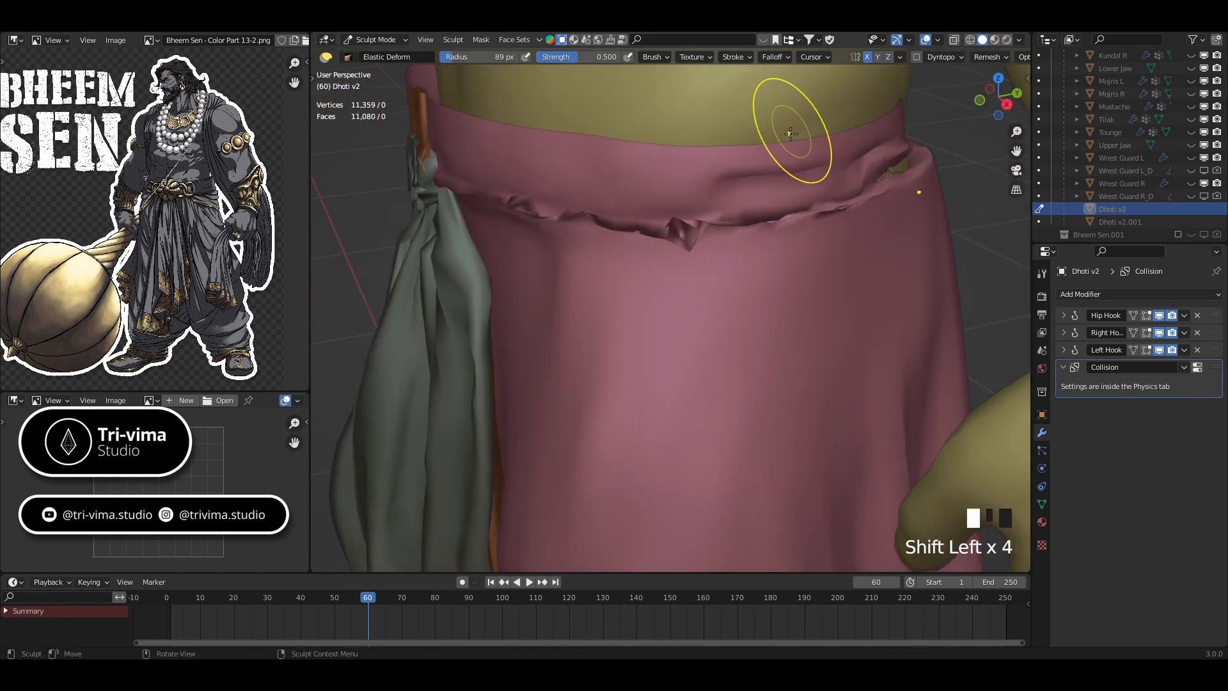
- Check the waistband against the body in X-ray, and smooth the remaining wrinkles along its front
key("alt+z")
middle_click_drag(755, 190, 737, 160)
key("alt+z")
scroll(674, 247, "down", 3)
middle_click_drag(674, 247, 693, 301)
left_click_drag(694, 281, 621, 274, "shift")
mouse_move(621, 274)
left_mouse_down("shift")
mouse_move(650, 274)
mouse_move(594, 270)
left_mouse_up("shift")
left_click_drag(595, 270, 598, 268, "shift")
left_click_drag(599, 267, 603, 265, "shift")
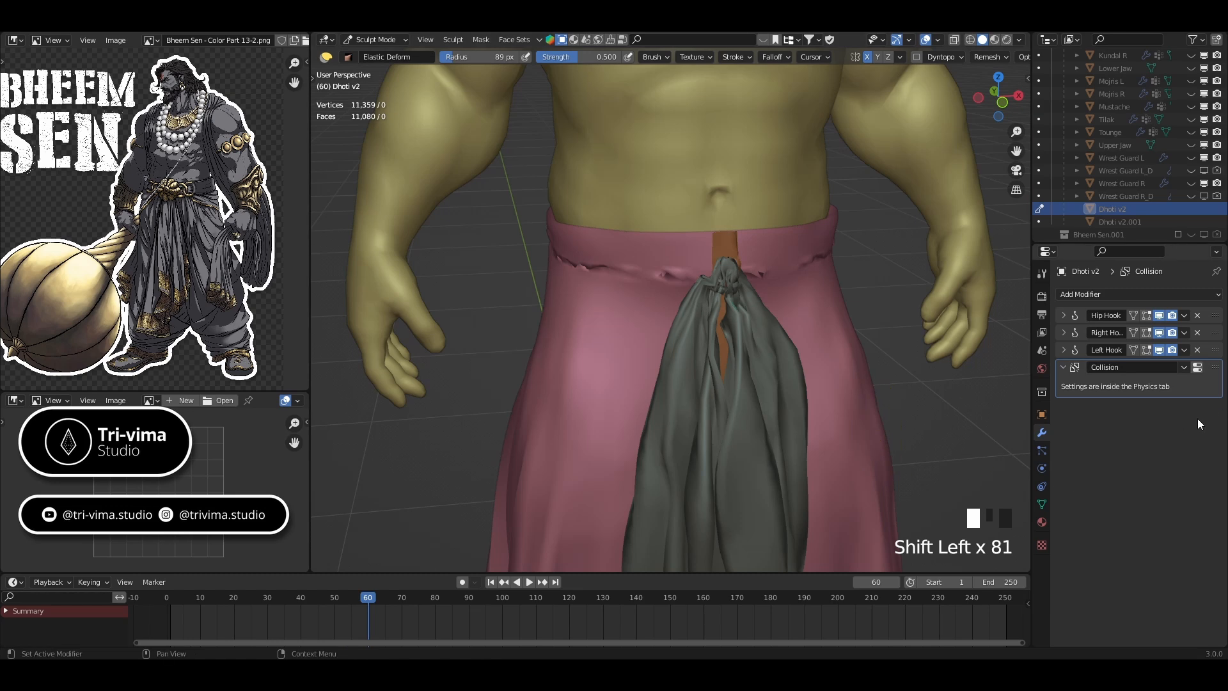
- Smooth the torn-looking fold under the waistband around the character's right hip and back
middle_click_drag(598, 275, 717, 256)
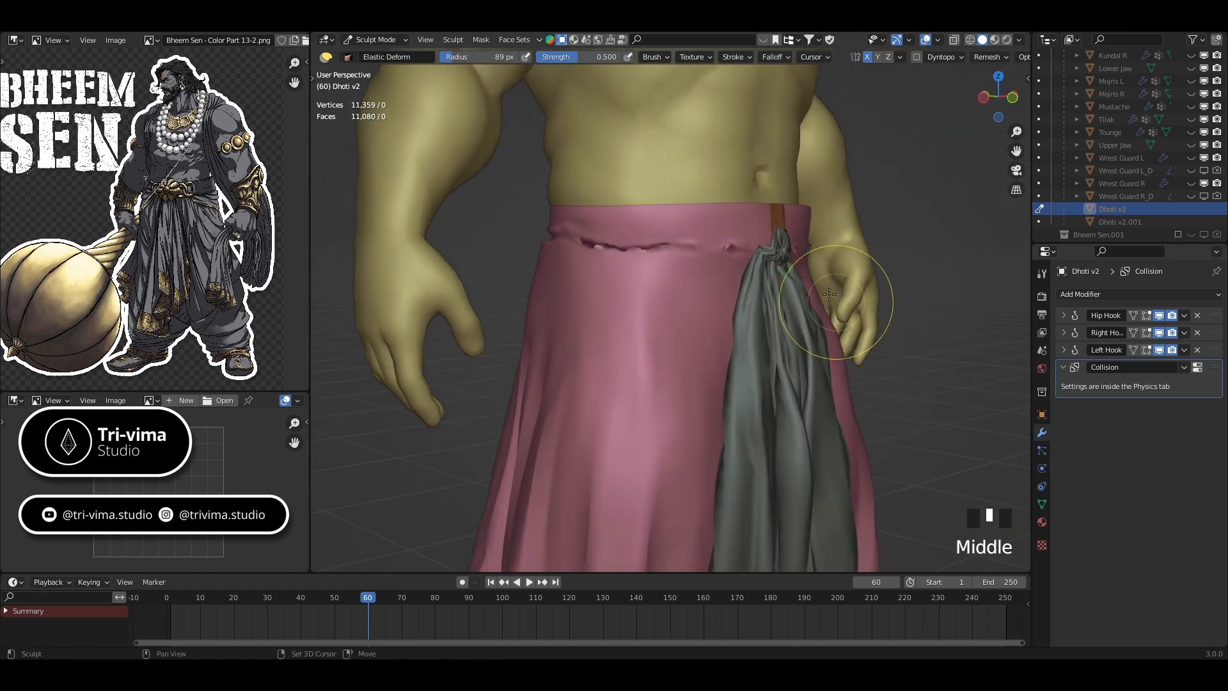
mouse_move(721, 253)
left_mouse_down("shift")
mouse_move(740, 249)
mouse_move(584, 241)
mouse_move(620, 231)
mouse_move(641, 255)
mouse_move(617, 266)
left_mouse_up("shift")
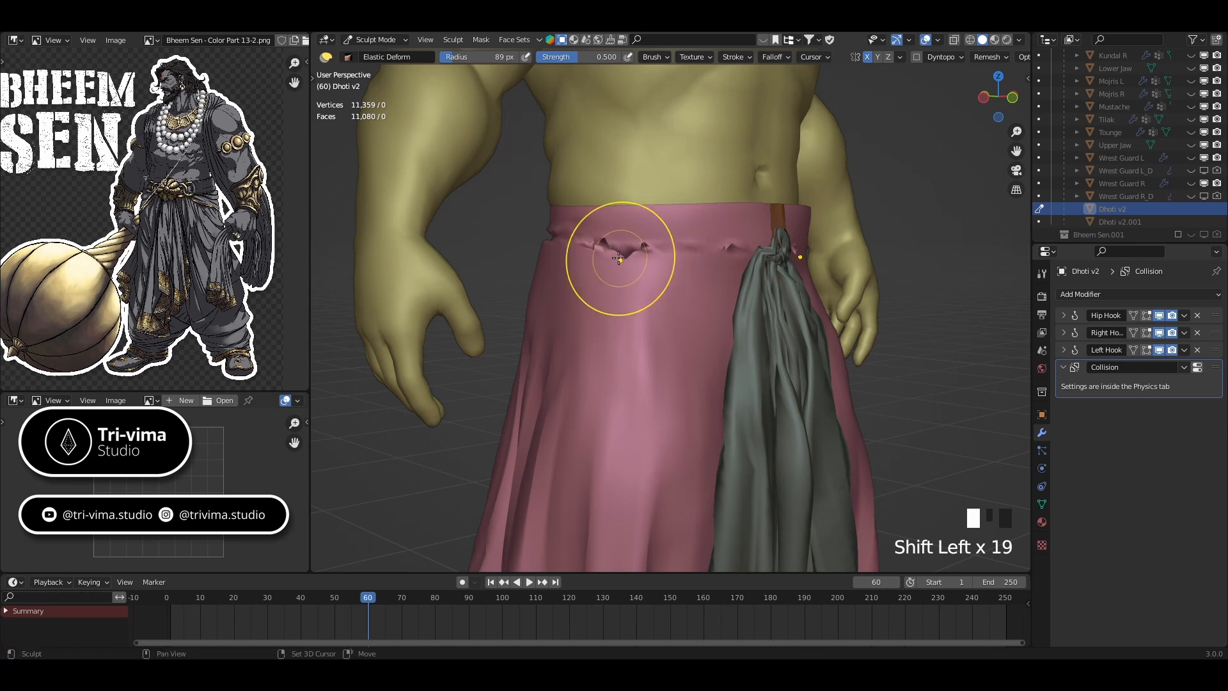
middle_click_drag(617, 267, 626, 251)
mouse_move(626, 251)
left_mouse_down("shift")
mouse_move(703, 234)
mouse_move(754, 243)
left_mouse_up("shift")
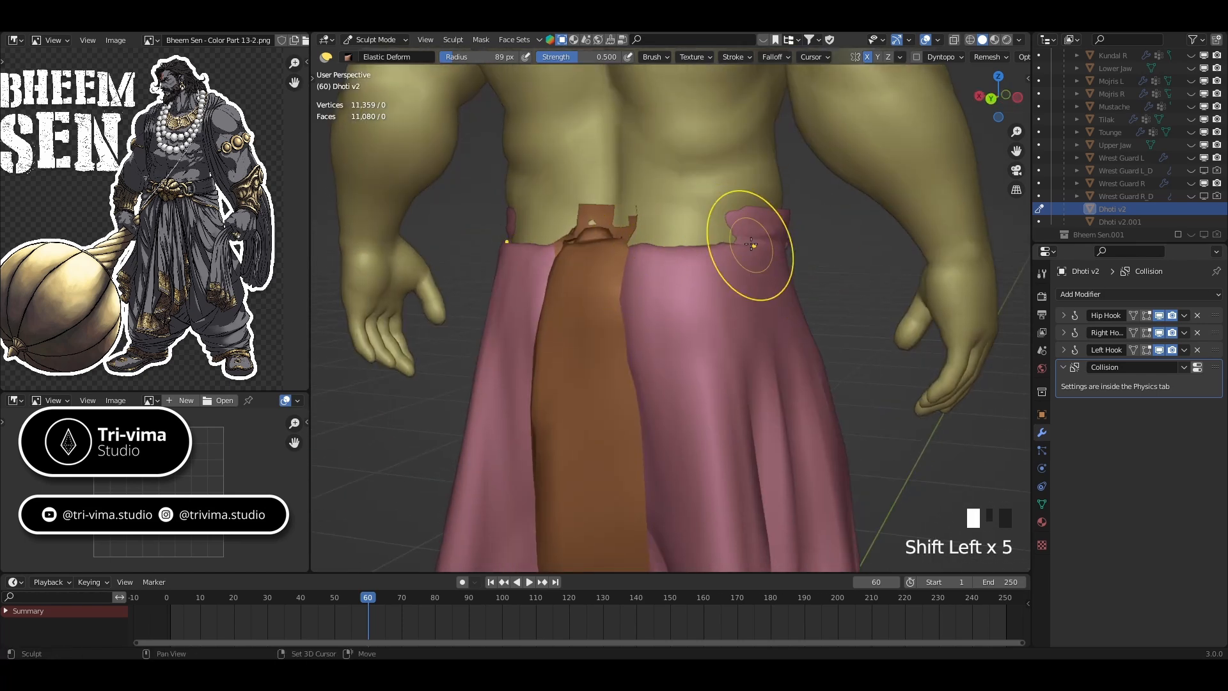
middle_click_drag(754, 243, 602, 236)
mouse_move(601, 237)
left_mouse_down("shift")
mouse_move(614, 230)
mouse_move(641, 256)
mouse_move(626, 256)
left_mouse_up("shift")
mouse_move(626, 256)
left_mouse_down("shift")
mouse_move(631, 276)
mouse_move(624, 259)
left_mouse_up("shift")
left_click_drag(624, 259, 618, 244, "shift")
left_click_drag(618, 243, 621, 243, "shift")
left_click_drag(621, 243, 623, 246, "shift")
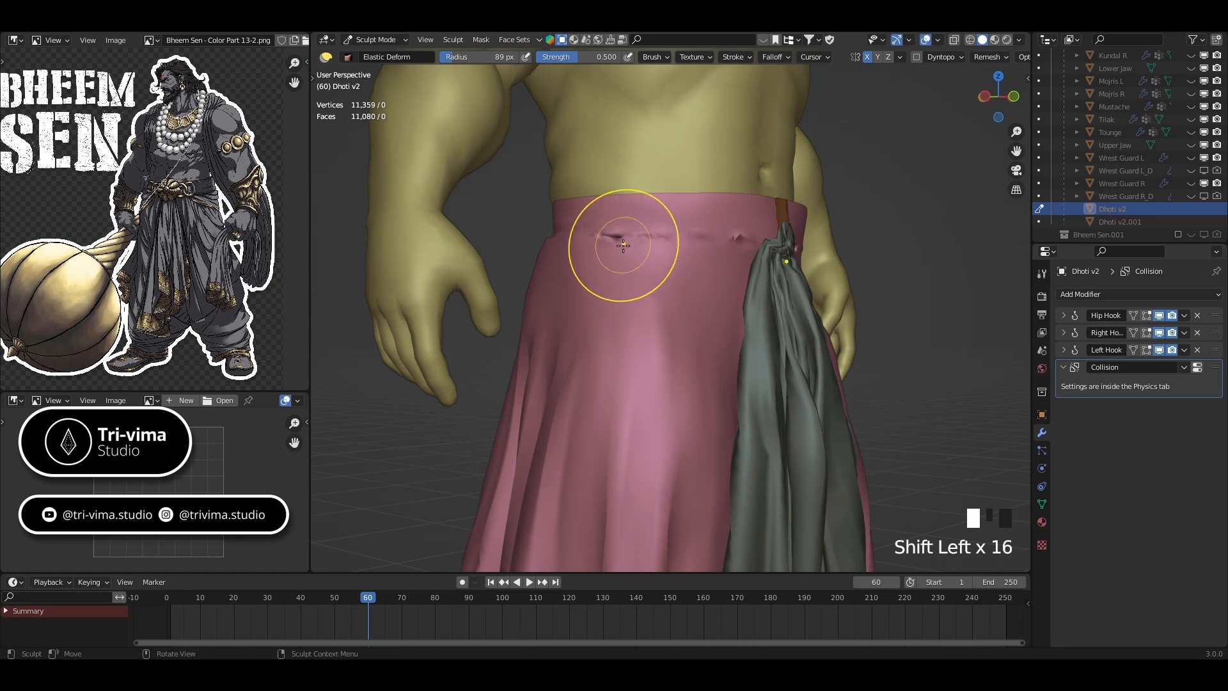
- Switch Dhoti v2 to Weight Paint mode and blur the pin-weight transition under the waistband on the character's right side
key("ctrl+Tab")
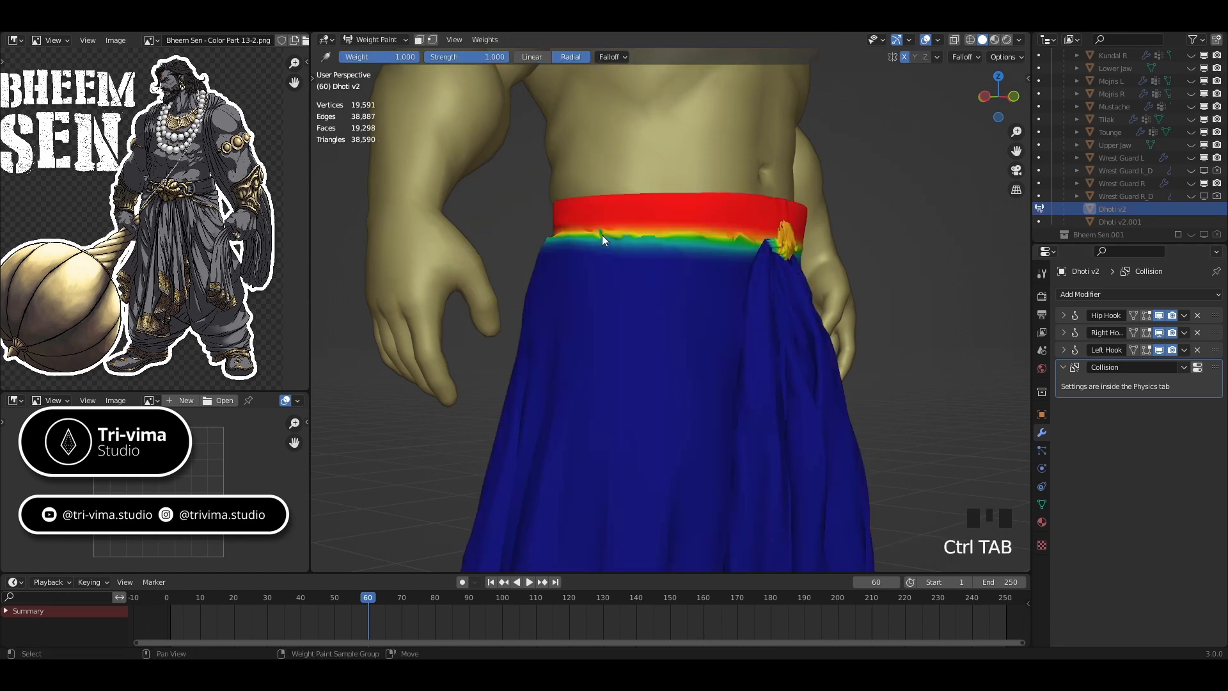
key("t")
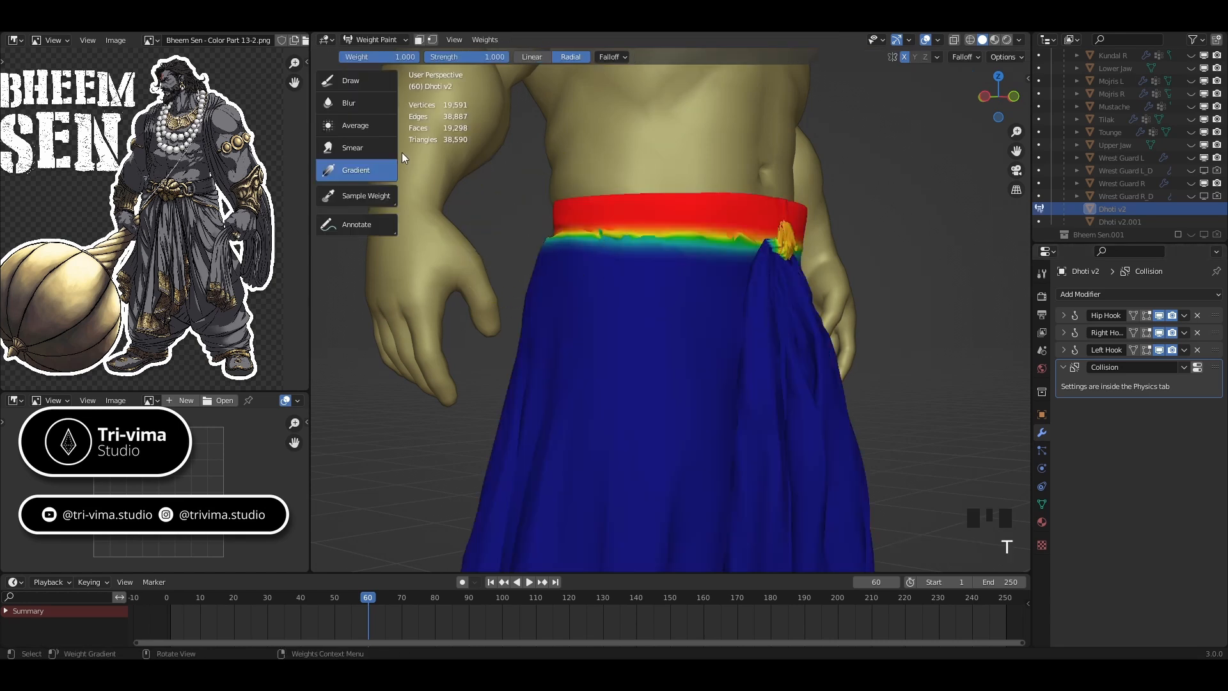
left_click(349, 102)
mouse_move(586, 253)
left_mouse_down()
mouse_move(615, 234)
mouse_move(600, 236)
left_mouse_up()
left_click(595, 235, "ctrl")
left_click_drag(600, 235, 609, 233)
left_click_drag(610, 234, 605, 232)
mouse_move(605, 232)
left_mouse_down()
mouse_move(575, 229)
mouse_move(584, 236)
left_mouse_up()
left_click_drag(584, 237, 573, 242)
mouse_move(573, 242)
left_mouse_down()
mouse_move(754, 233)
mouse_move(718, 220)
left_mouse_up()
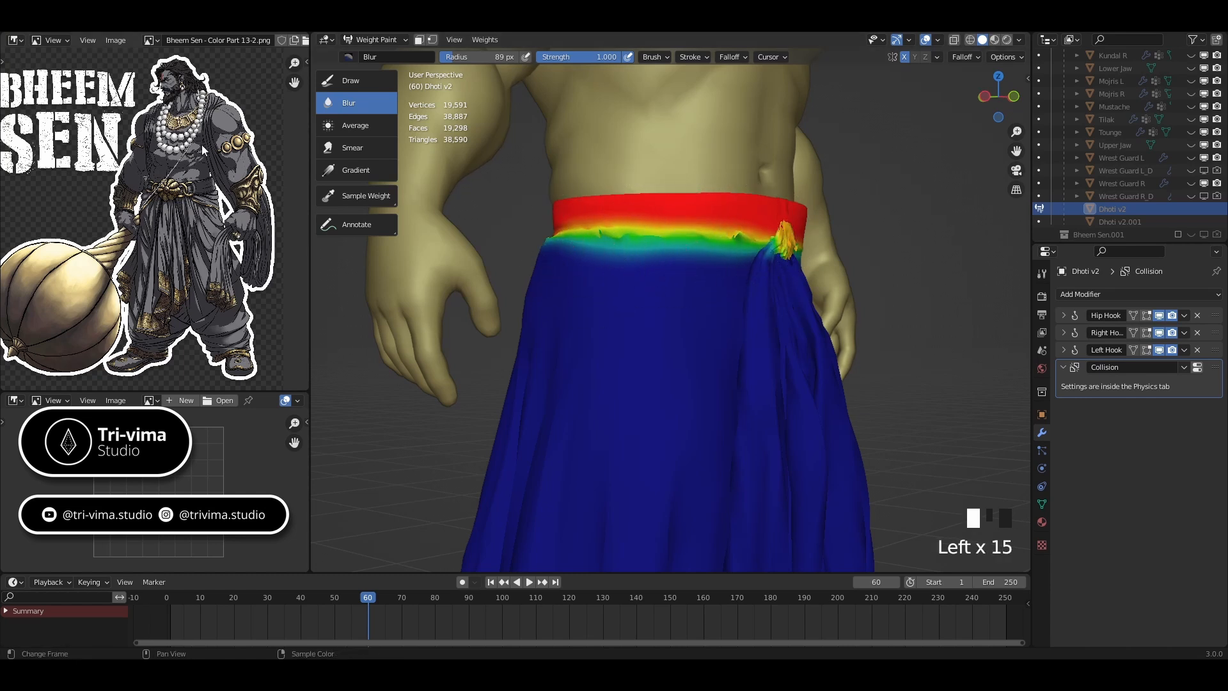
- Paint weight 0.000 with the Draw brush just below the waistband on the right hip and front, undoing the first stroke
left_click(342, 80)
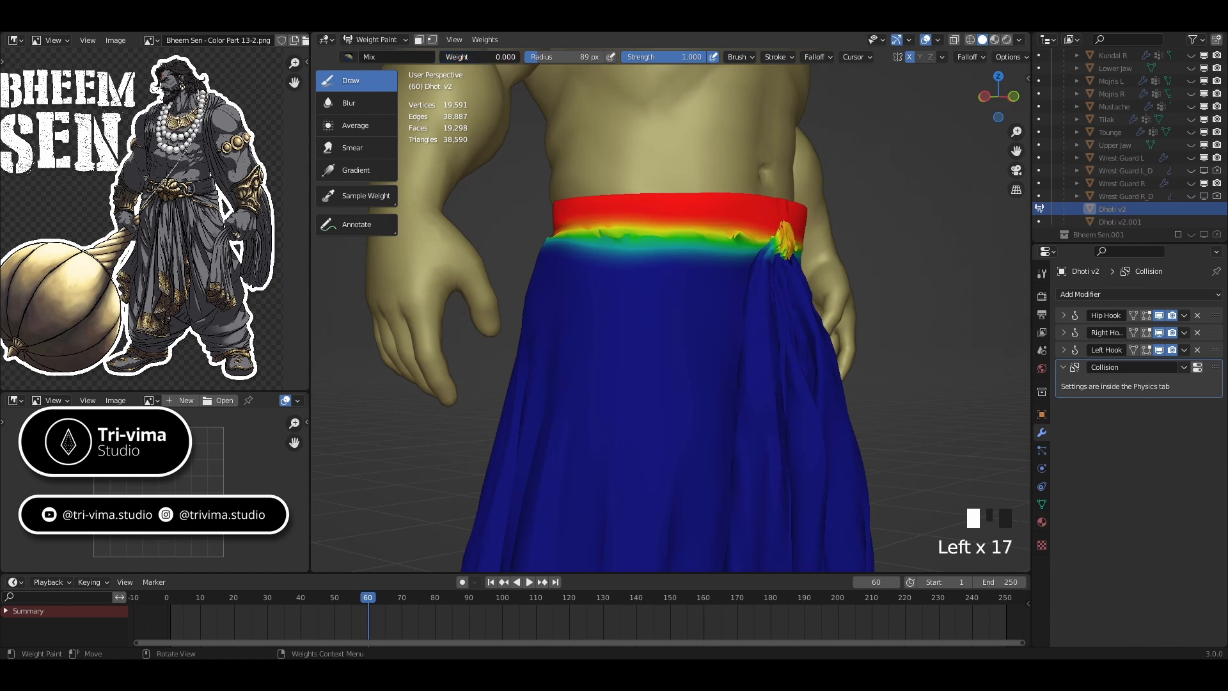
mouse_move(562, 241)
left_mouse_down()
mouse_move(589, 260)
mouse_move(589, 281)
mouse_move(598, 259)
mouse_move(548, 269)
left_mouse_up()
key("ctrl+z")
left_click(594, 284, "ctrl")
mouse_move(688, 275)
left_mouse_down()
mouse_move(679, 259)
mouse_move(727, 261)
mouse_move(781, 307)
left_mouse_up()
mouse_move(781, 307)
middle_mouse_down()
mouse_move(785, 329)
mouse_move(754, 324)
middle_mouse_up()
mouse_move(741, 286)
left_mouse_down()
mouse_move(735, 271)
mouse_move(693, 262)
mouse_move(840, 263)
left_mouse_up()
- Extend the 0.000 weight painting below the waistband around the hip and across the back
mouse_move(837, 266)
middle_mouse_down()
mouse_move(800, 282)
mouse_move(666, 294)
middle_mouse_up()
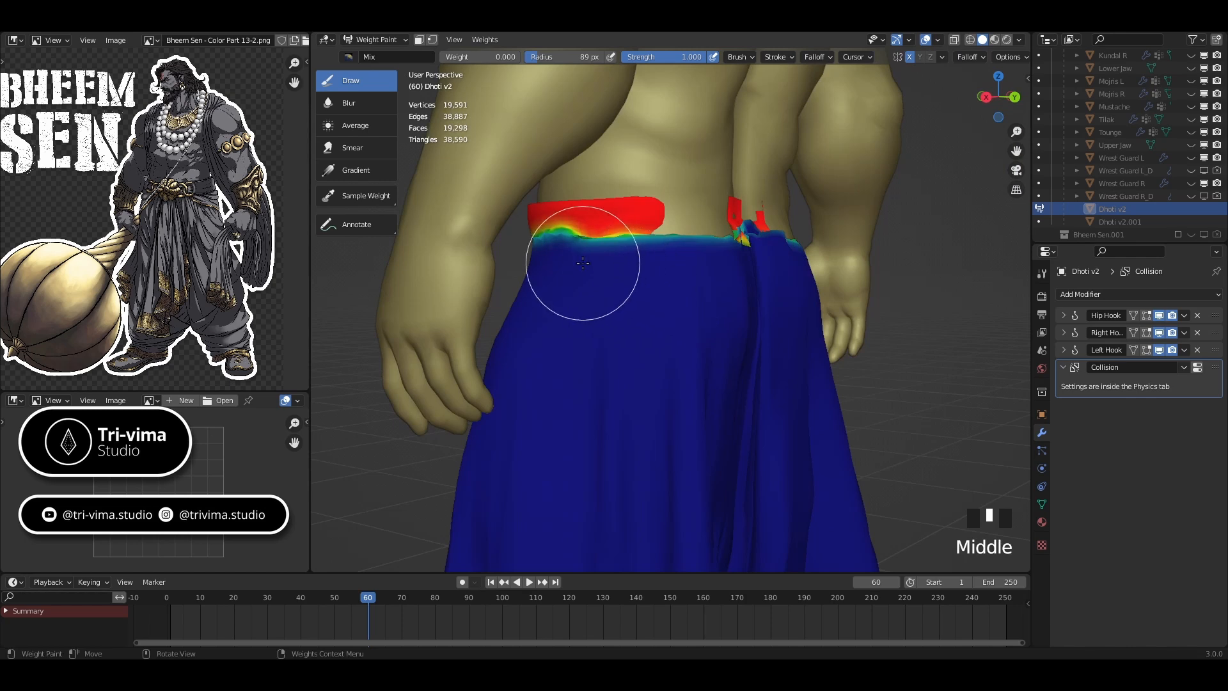
left_click_drag(582, 263, 774, 272)
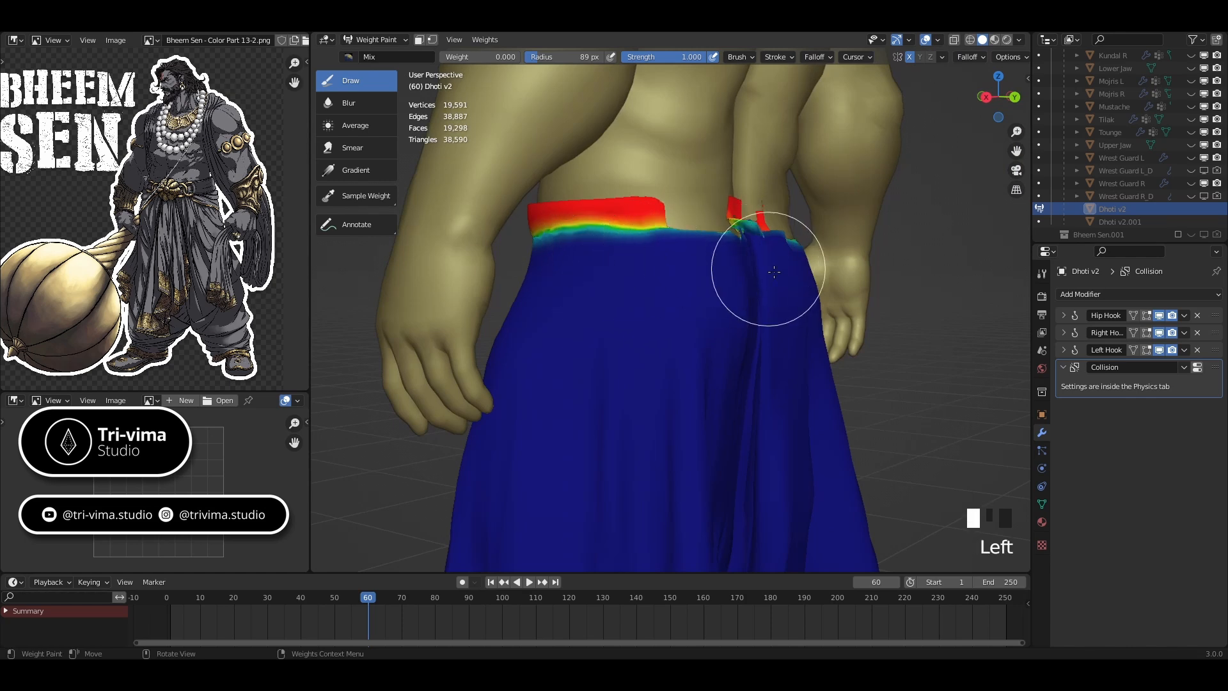
middle_click_drag(775, 272, 659, 292)
left_click_drag(658, 291, 659, 274)
left_click_drag(744, 266, 759, 267)
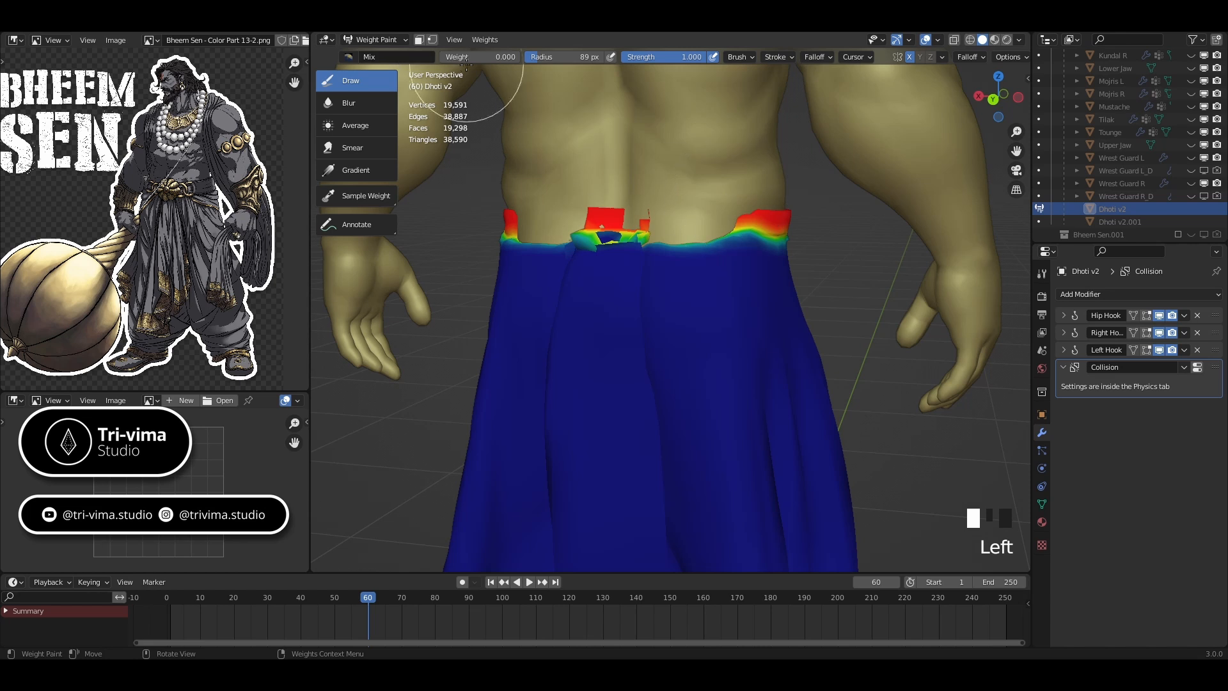
- Try painting the rear waistband with the Draw brush at weight 1.000, and undo the strokes
left_click_drag(467, 58, 512, 59)
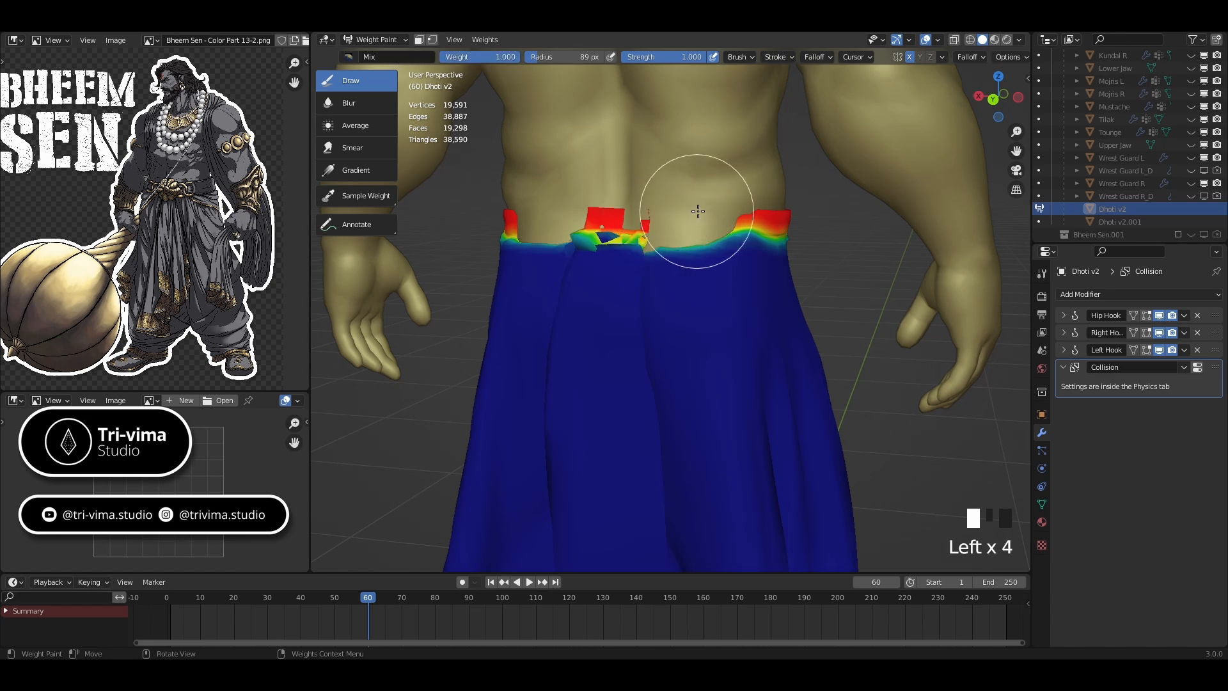
key("ctrl+z")
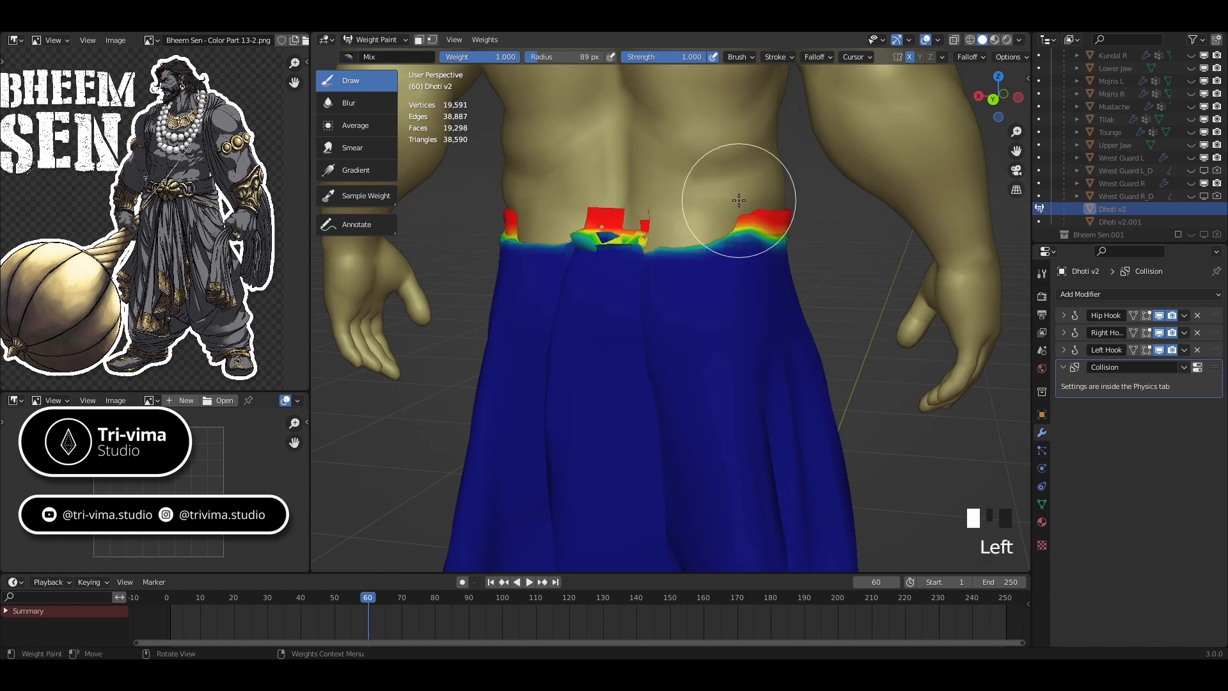
key("ctrl+z")
- Blur the pin weights on the overlapping cloth at the center of the rear waistband
left_click(348, 102)
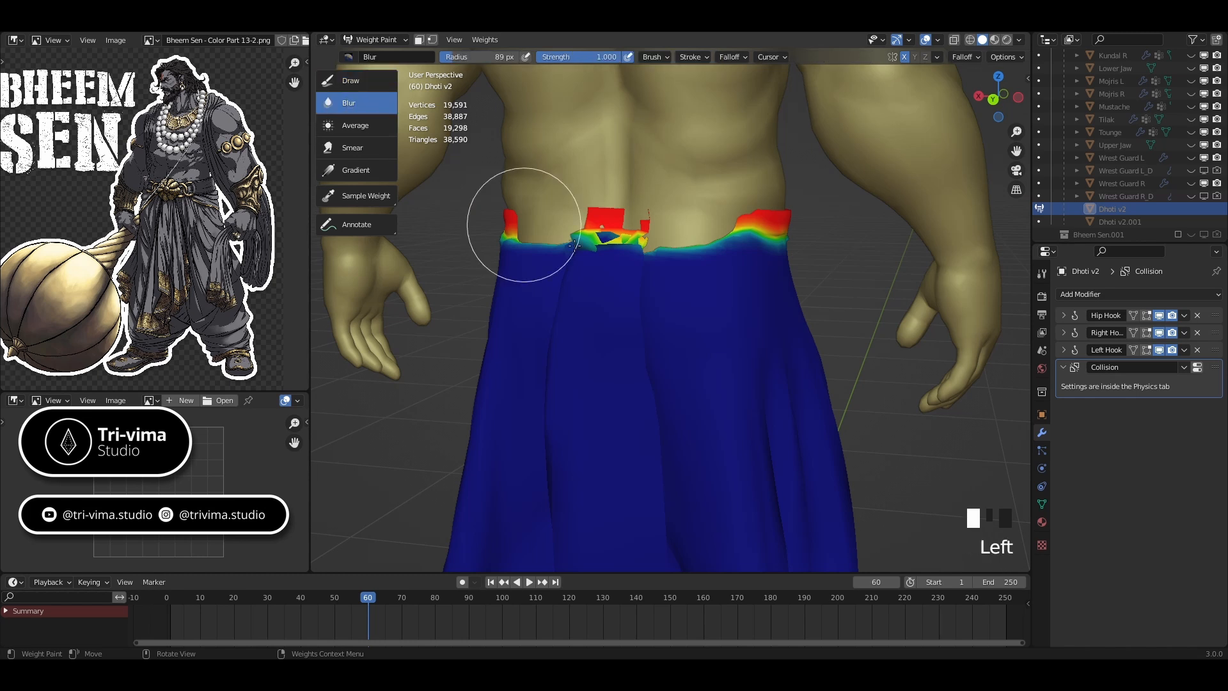
left_click(699, 233)
left_click_drag(700, 233, 596, 241)
left_click(596, 243)
left_click(609, 249)
left_click(612, 253)
left_click(620, 256)
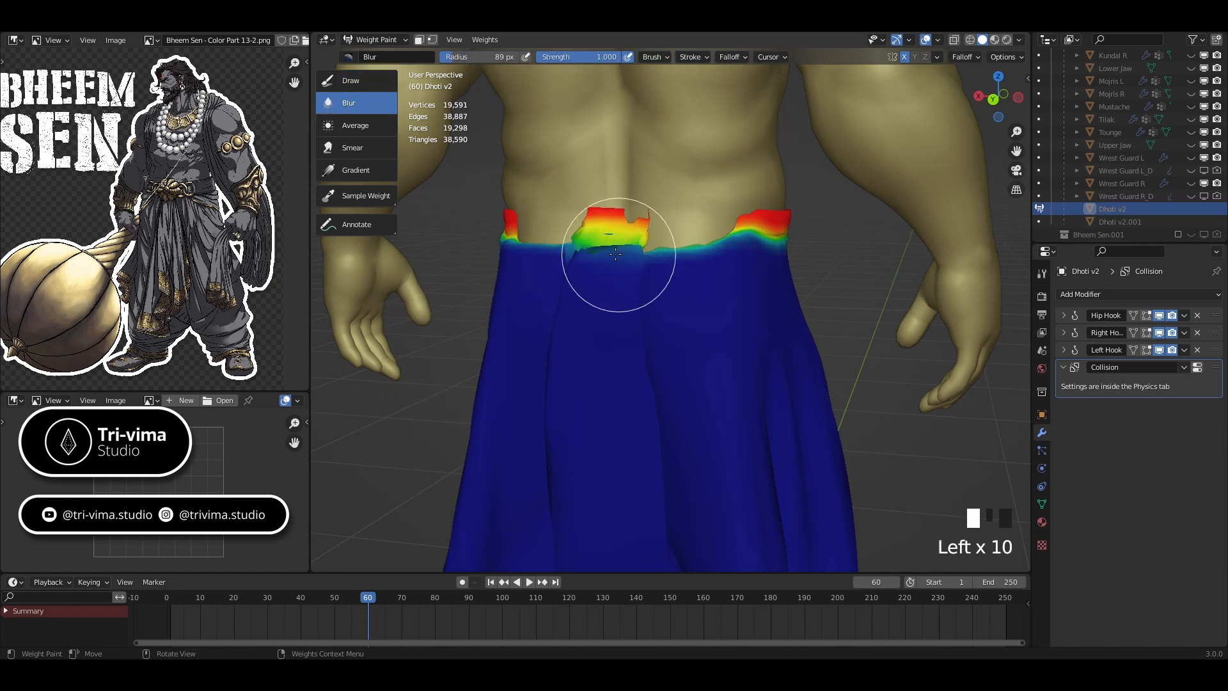
left_click(603, 249)
left_click(595, 260)
left_click(588, 261)
left_click(608, 296)
left_click(618, 297)
left_click(636, 301)
left_click(615, 288)
left_click(593, 275)
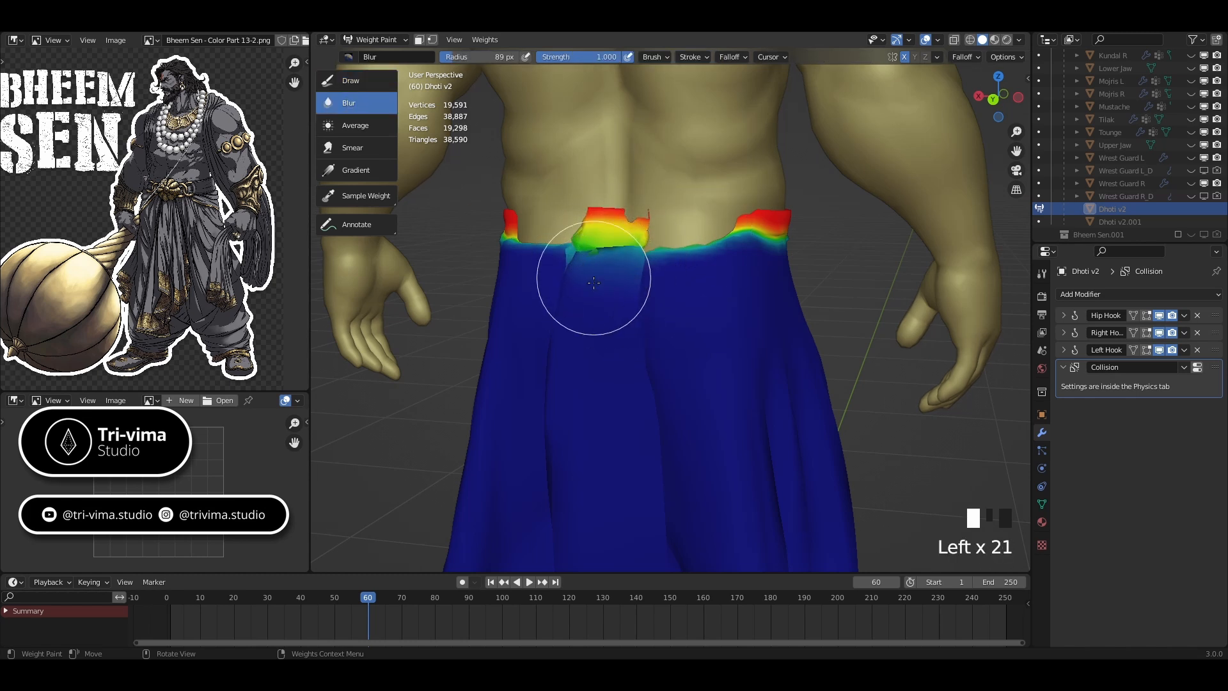
- Blur the pin-weight edge from the rear center of the waistband around to the character's right hip
left_click(624, 278)
left_click(650, 282)
left_click(668, 269)
left_click(689, 254)
left_click(736, 238)
left_click(763, 233)
left_click(770, 233)
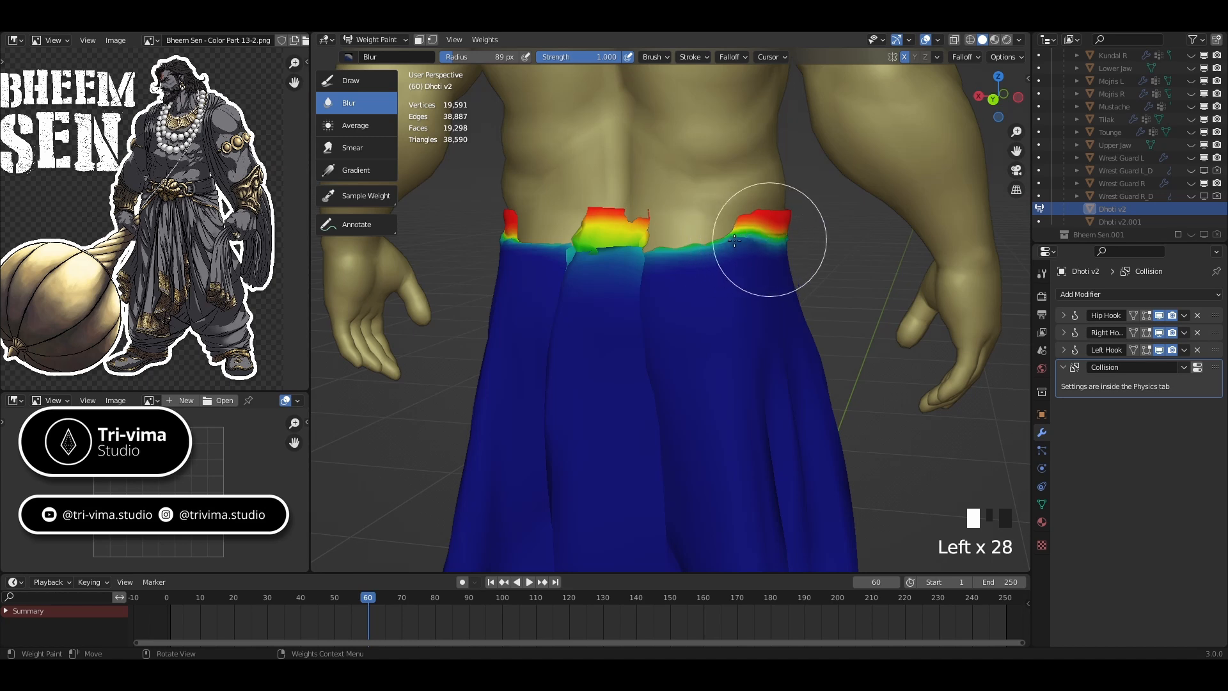
middle_click_drag(770, 233, 613, 258)
left_click(652, 258)
left_click(700, 260)
- Blur the pin-weight transition below the waistband from the character's left hip toward the front knot
middle_click_drag(700, 260, 806, 254)
left_click(823, 252)
left_click(827, 245)
left_click(830, 240)
left_click(811, 254)
left_click(786, 271)
left_click(766, 270)
left_click(742, 267)
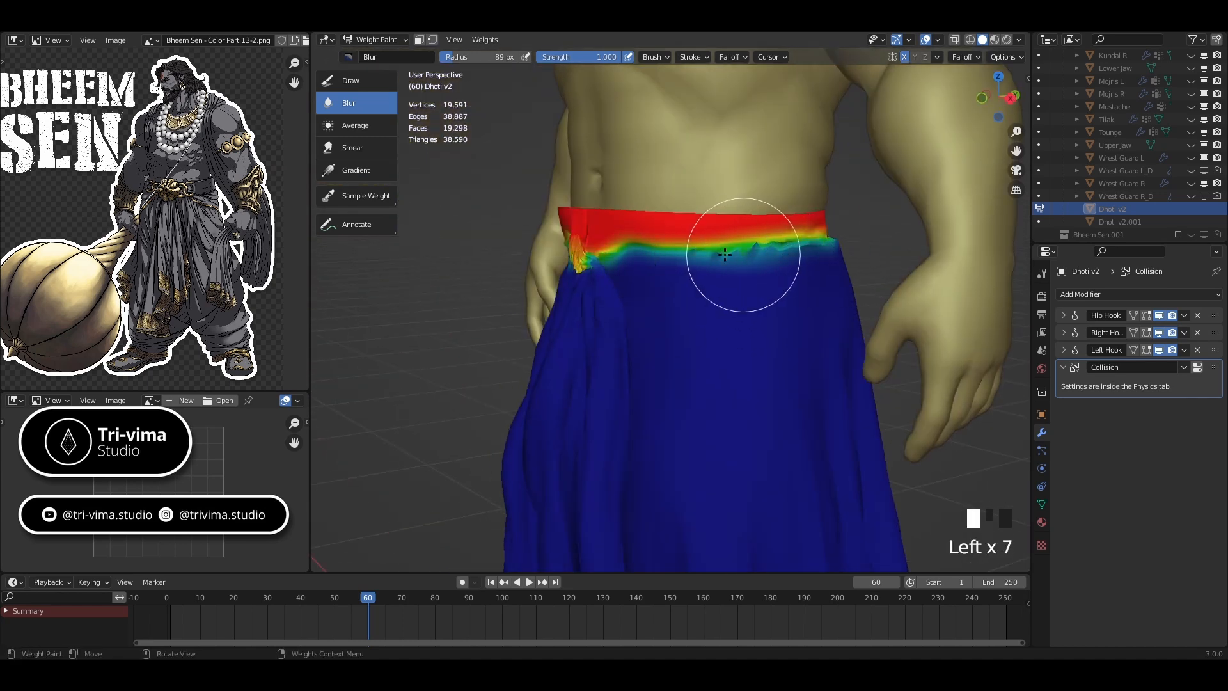
left_click(716, 267)
left_click(682, 267)
left_click(658, 272)
left_click(633, 280)
- Blur the pin-weight transition across the front of the waistband, from the knot to the character's right hip
middle_click_drag(632, 280, 740, 247)
left_click(685, 256)
left_click(658, 260)
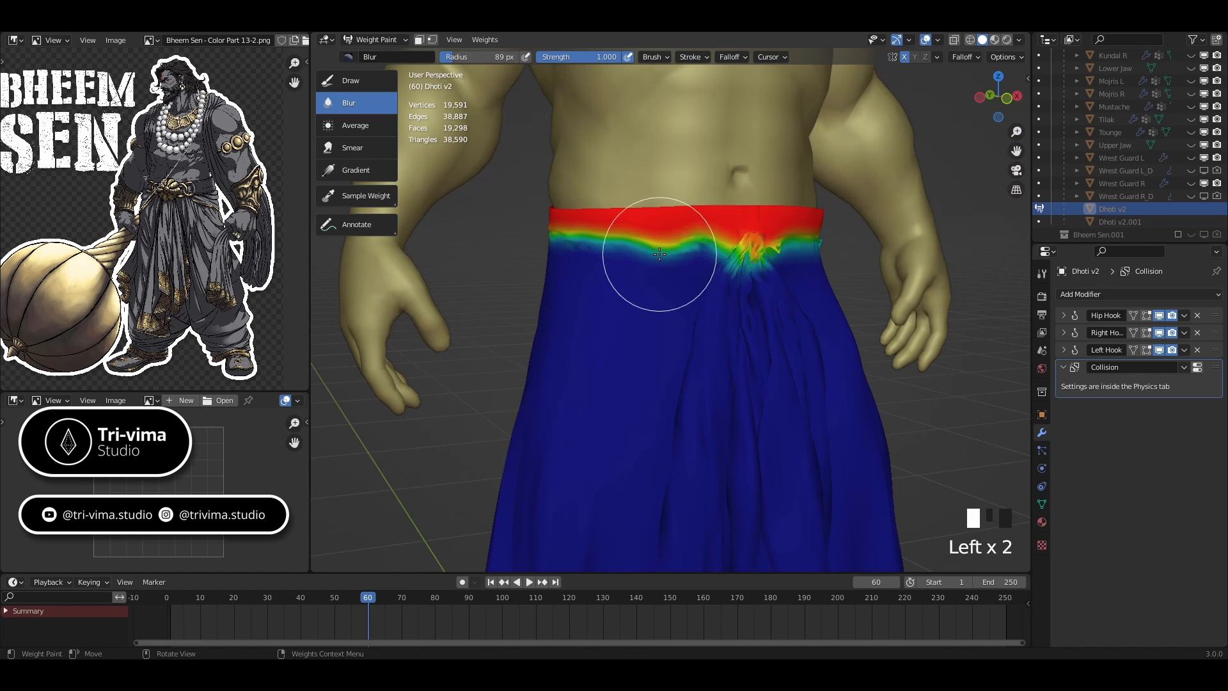
left_click(647, 250)
left_click(640, 241)
left_click(672, 247)
left_click(711, 250)
left_click(639, 247)
left_click(563, 243)
left_click(506, 221)
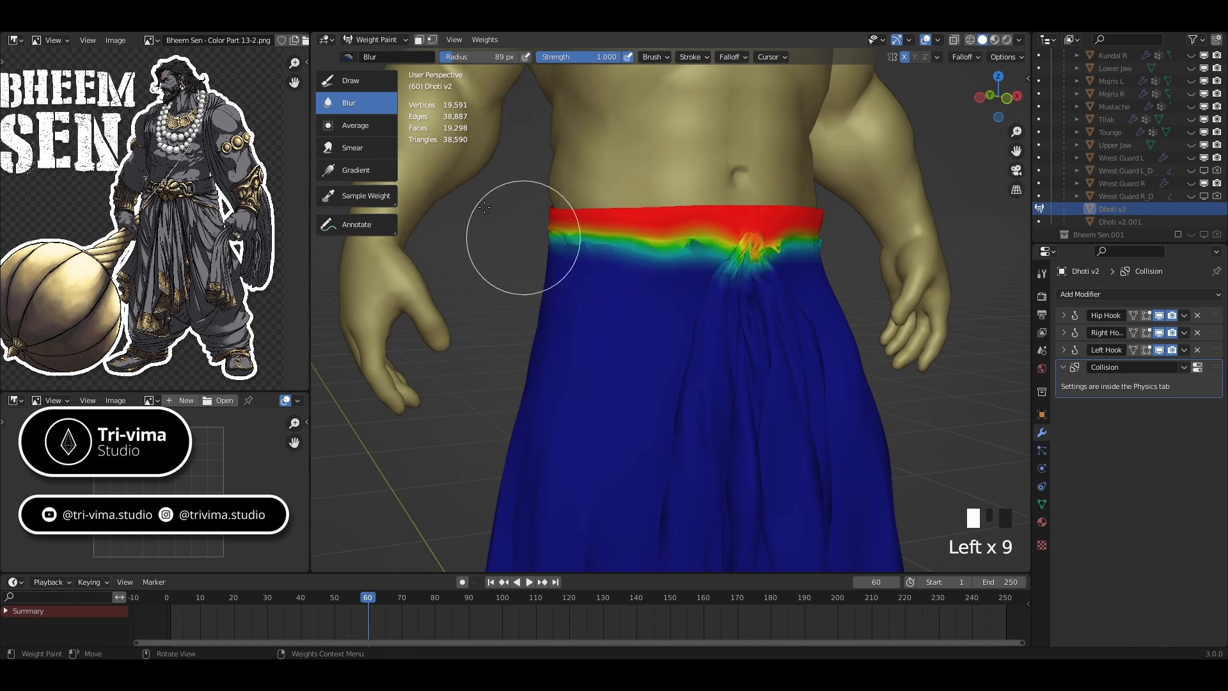
- Switch the dhoti to Sculpt Mode and smooth the front waistband creases from the character's right hip to the knot
left_click(376, 40)
left_click(374, 55)
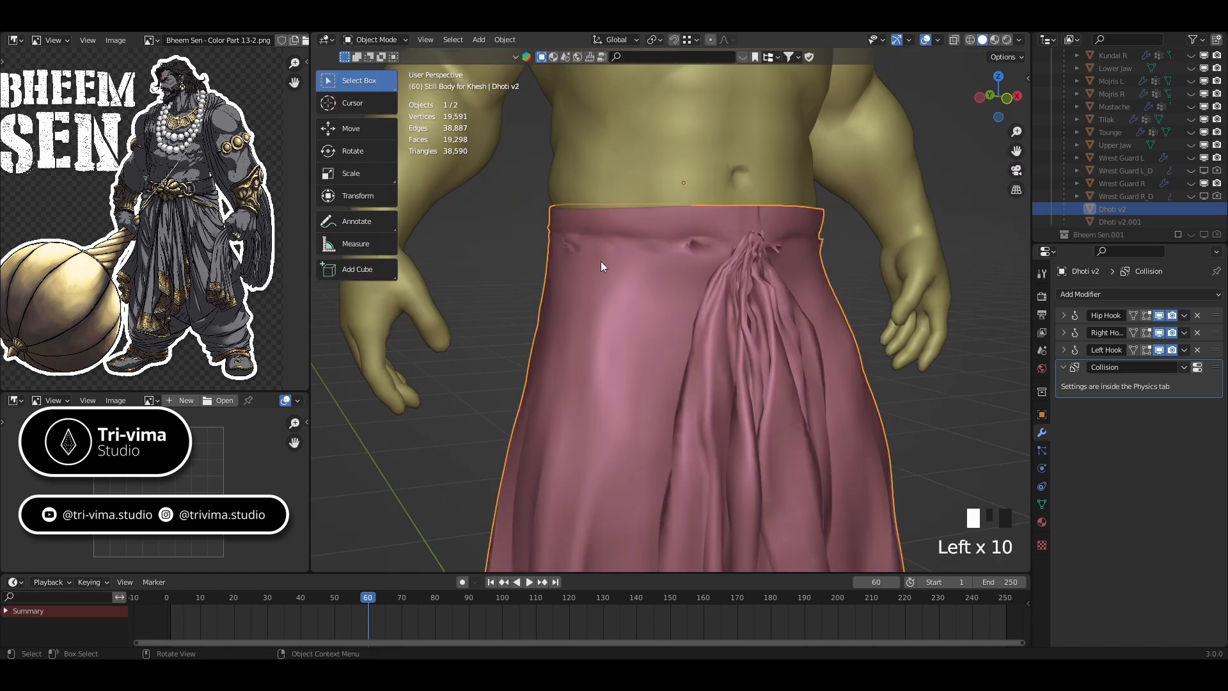
key("ctrl+Tab")
left_click(576, 252, "shift")
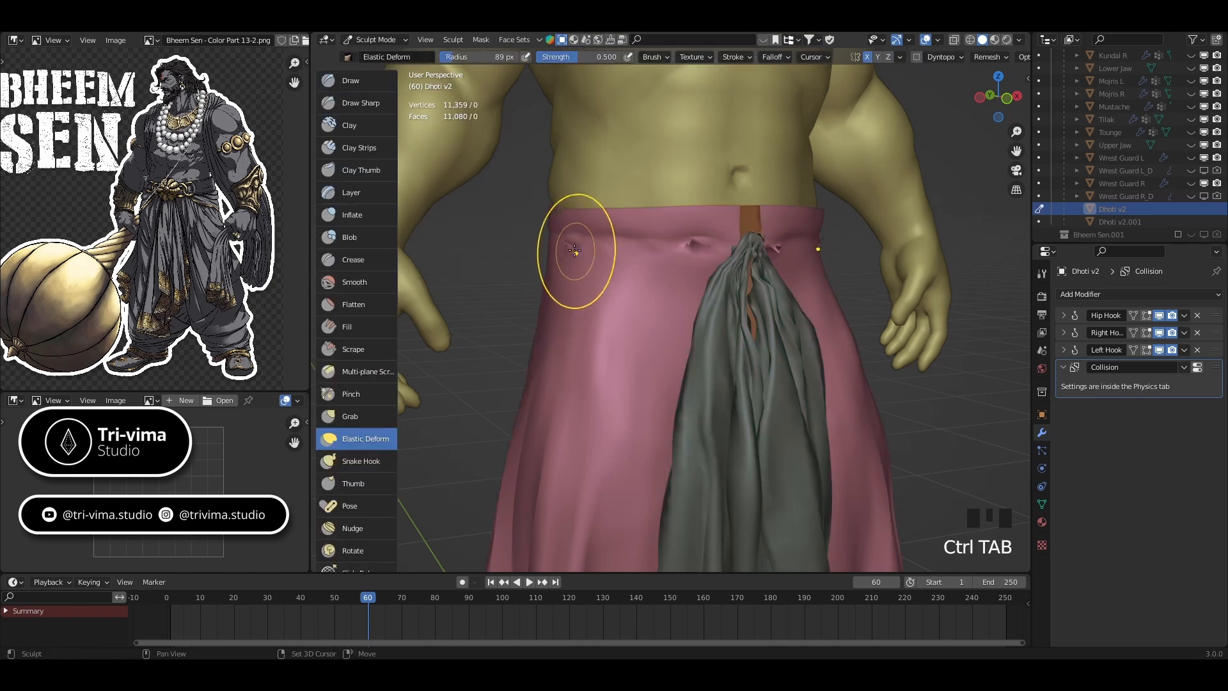
left_click(590, 249, "shift")
left_click(604, 248, "shift")
left_click(624, 248, "shift")
left_click(646, 247, "shift")
left_click(666, 248, "shift")
left_click(685, 248, "shift")
left_click(702, 250, "shift")
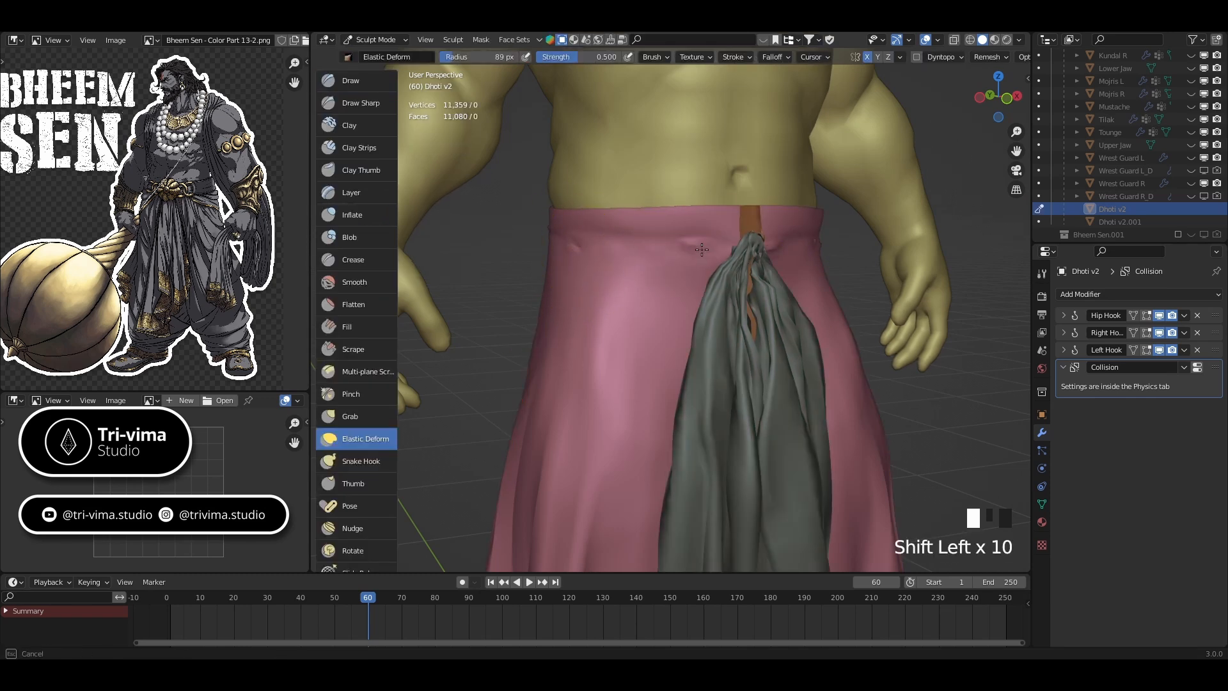
- Smooth the dimples beside the front knot and the remaining ripples below the front waistband
left_click(766, 251, "shift")
left_click(782, 241, "shift")
left_click(781, 242, "shift")
left_click(781, 242, "shift")
left_click(684, 272, "shift")
left_click(572, 261, "shift")
left_click(643, 249, "shift")
left_click(609, 255, "shift")
left_click(608, 255, "shift")
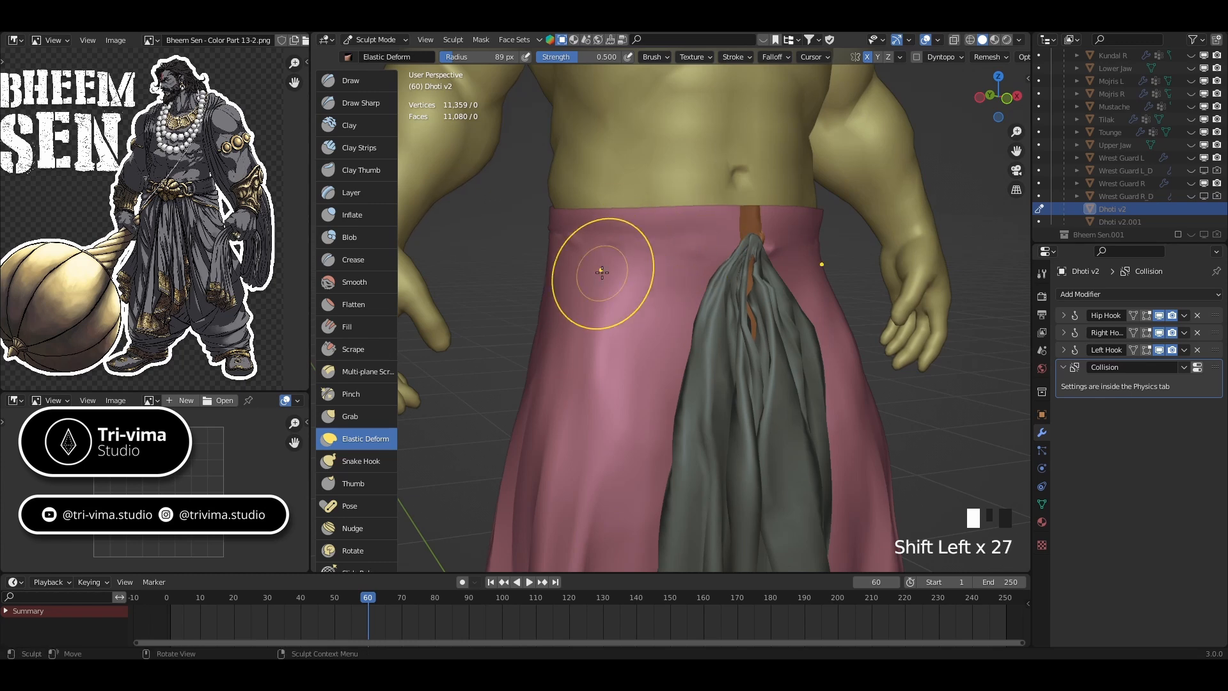
- Smooth the waistband around the character's right hip toward the back
middle_click_drag(609, 256, 687, 234)
left_click(687, 234, "shift")
left_click(687, 234, "shift")
left_click(687, 234, "shift")
left_click(746, 243, "shift")
left_click(746, 243, "shift")
left_click(746, 243, "shift")
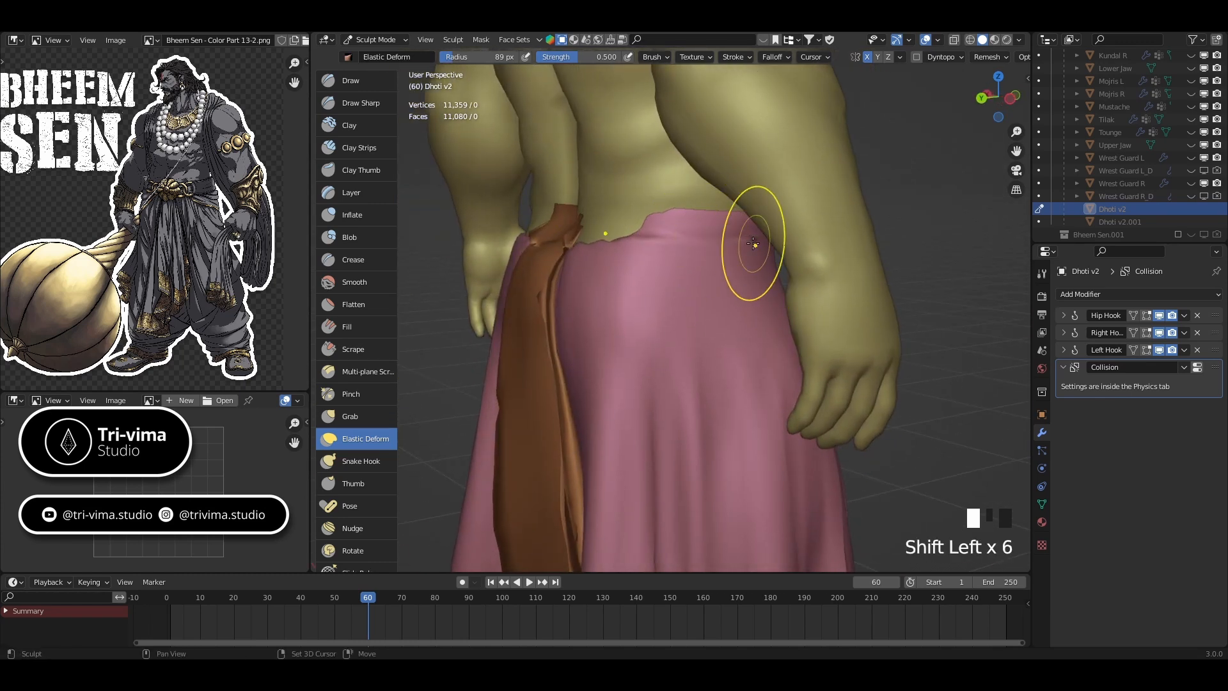
left_click(746, 244, "shift")
left_click(745, 243, "shift")
- Smooth the crumpled rear waistband on the character's right side of the hanging back strip
mouse_move(742, 280)
middle_mouse_down()
mouse_move(617, 286)
mouse_move(625, 241)
mouse_move(666, 241)
mouse_move(760, 296)
mouse_move(810, 296)
middle_mouse_up()
left_click(625, 241, "shift")
left_click(666, 241, "shift")
mouse_move(662, 232)
left_mouse_down("ctrl")
mouse_move(662, 221)
mouse_move(691, 221)
mouse_move(664, 256)
mouse_move(695, 256)
left_mouse_up("ctrl")
left_click(665, 257, "shift")
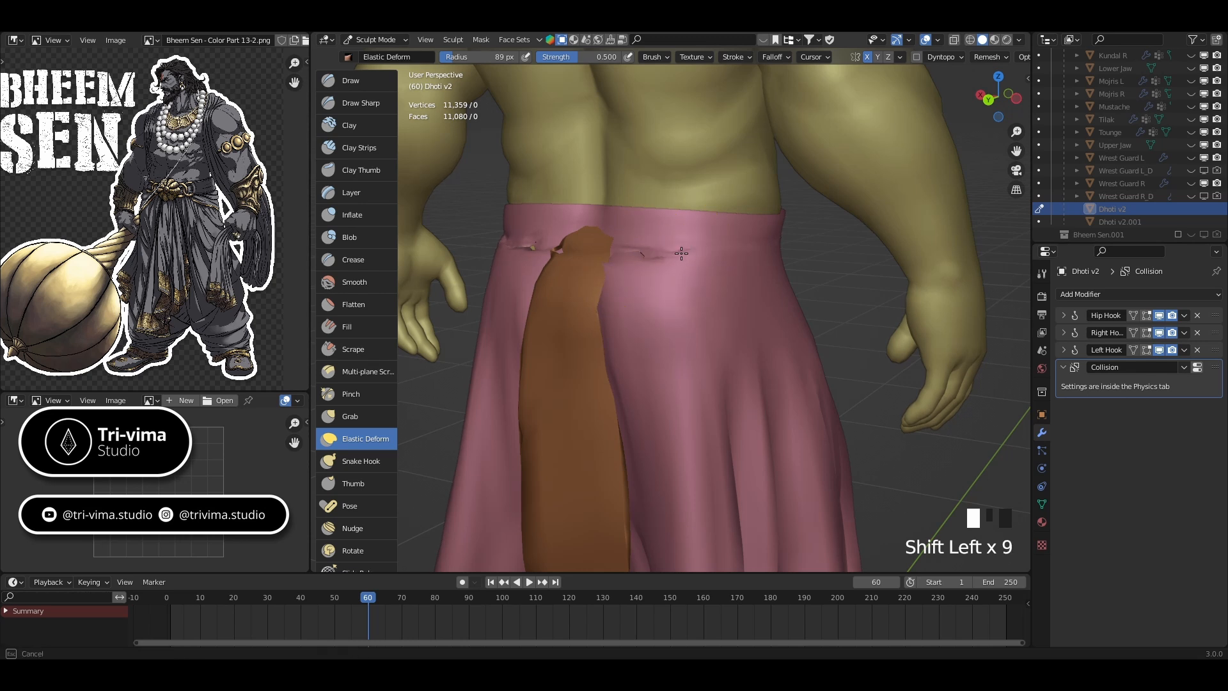
left_click_drag(681, 254, 666, 257, "shift")
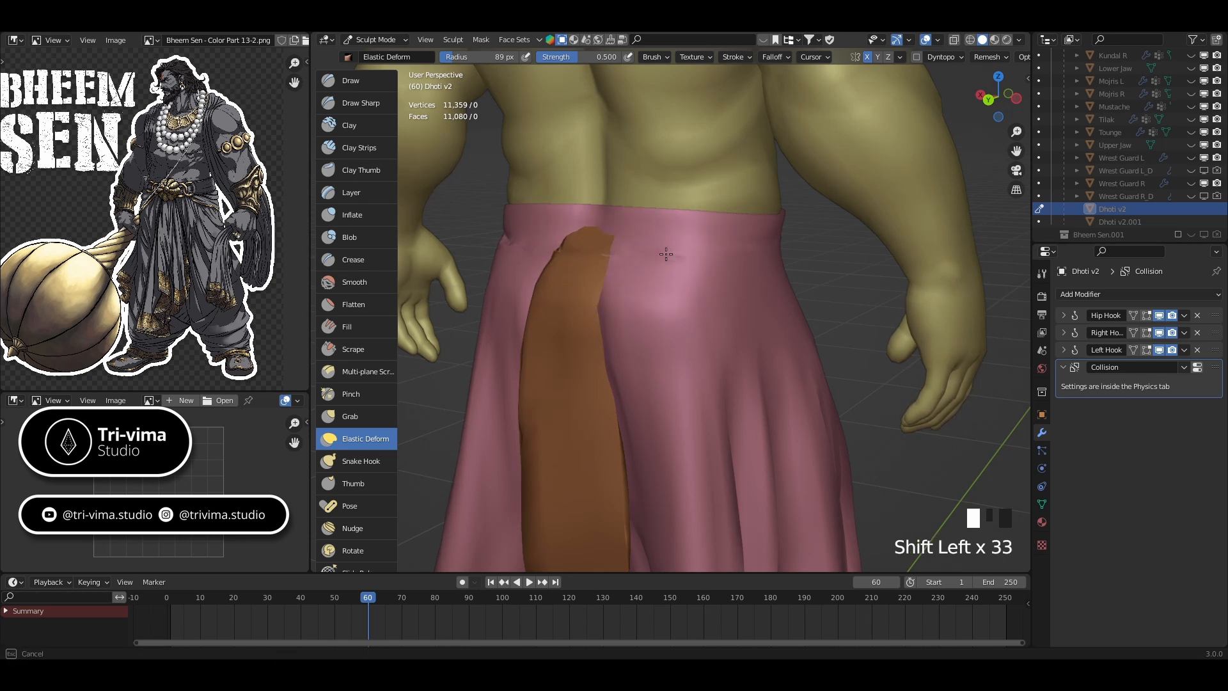
mouse_move(672, 259)
left_mouse_down("shift")
mouse_move(708, 249)
mouse_move(694, 252)
mouse_move(699, 282)
left_mouse_up("shift")
- Smooth the pinched cloth along the upper edge of the back strip at the rear center
middle_click_drag(700, 282, 674, 295)
mouse_move(674, 296)
left_mouse_down("ctrl")
mouse_move(646, 278)
mouse_move(611, 281)
mouse_move(608, 266)
left_mouse_up("ctrl")
left_click(595, 288, "shift")
left_click(595, 285, "shift")
left_click(594, 283, "shift")
left_click(594, 283, "shift")
left_click(593, 285, "shift")
left_click(593, 287, "shift")
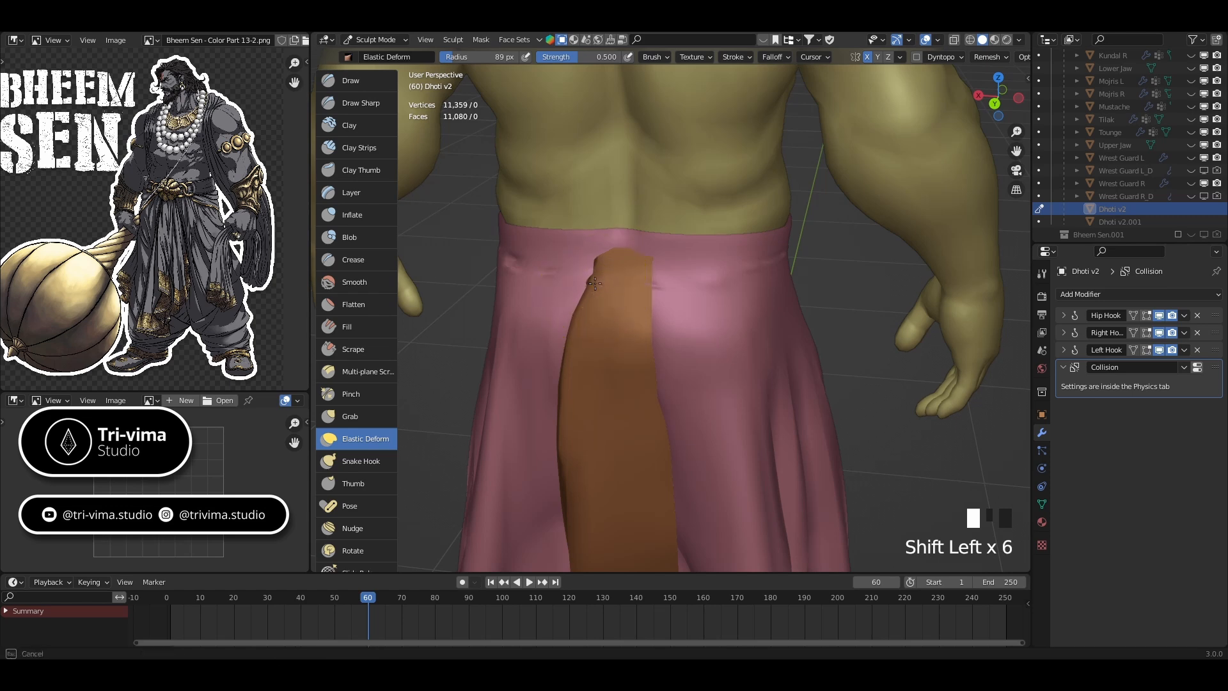
mouse_move(593, 289)
middle_mouse_down()
mouse_move(723, 247)
mouse_move(522, 219)
middle_mouse_up()
left_click(522, 219)
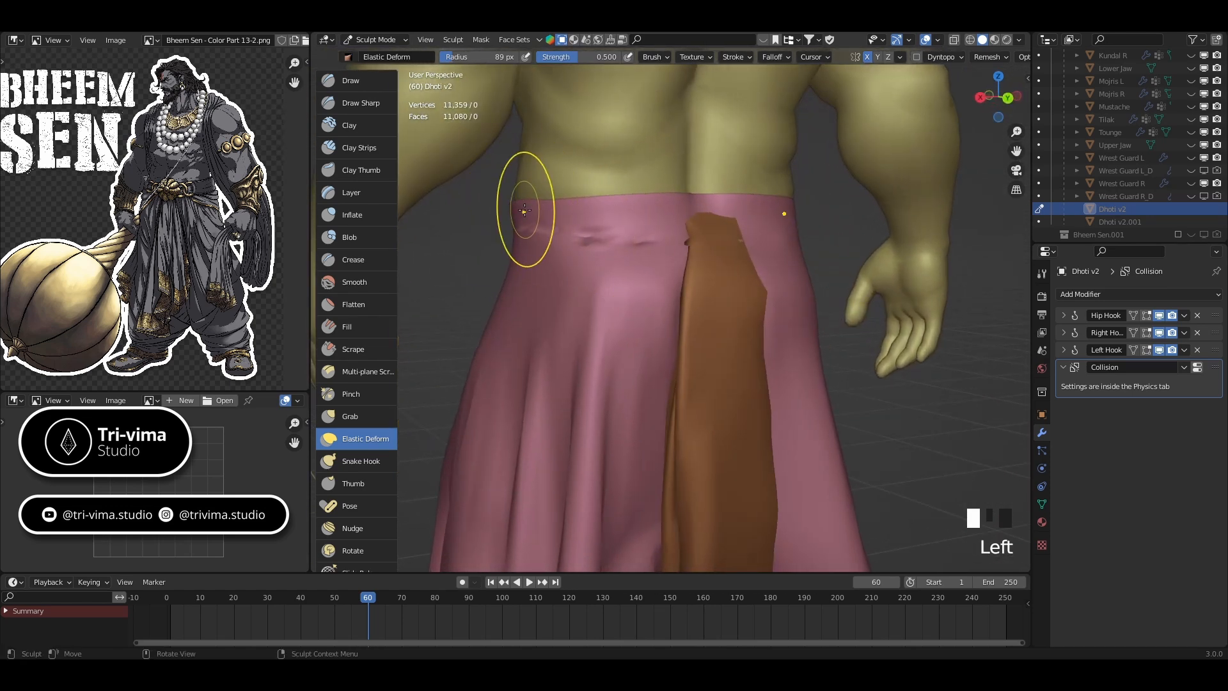
mouse_move(521, 219)
left_mouse_down()
mouse_move(516, 186)
mouse_move(512, 233)
left_mouse_up()
left_click(529, 274, "shift")
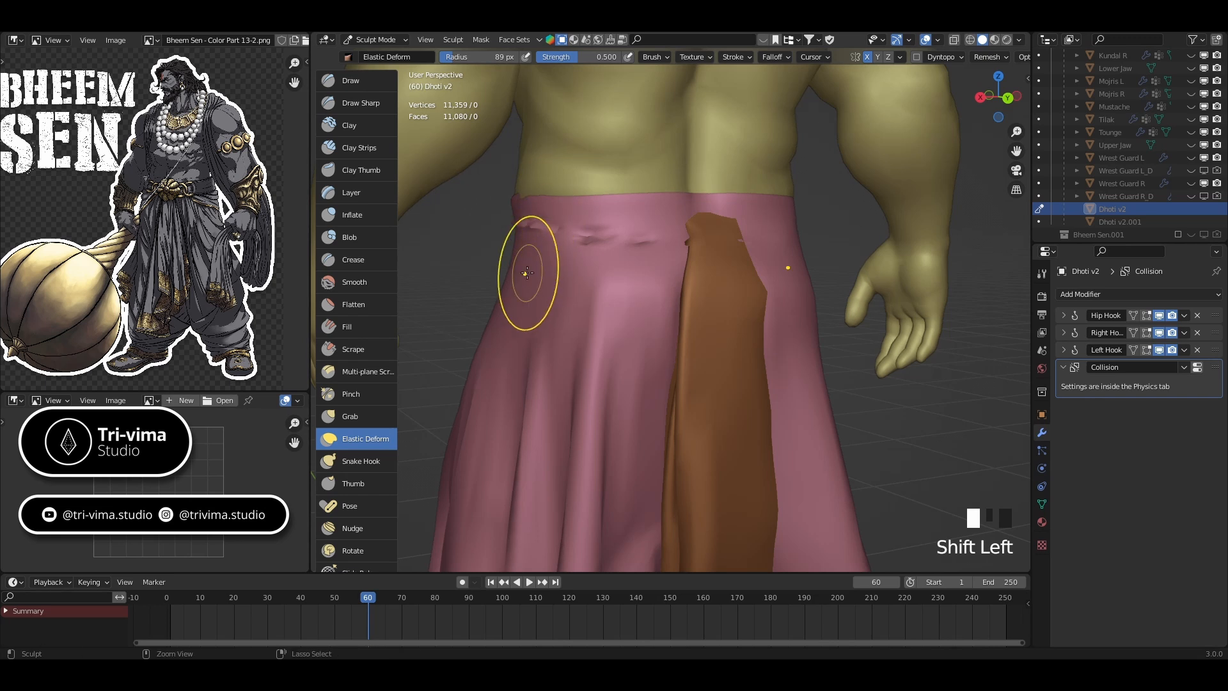
key("ctrl+z")
key("ctrl+z")
key("ctrl+z")
key("ctrl+z")
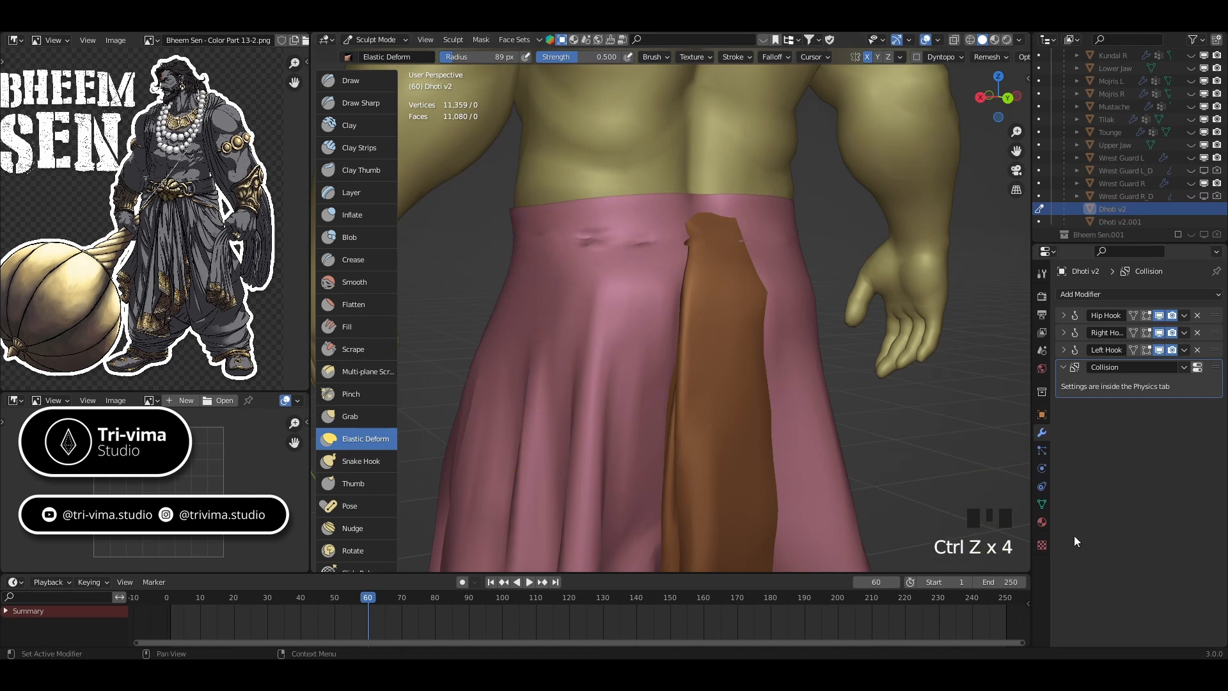
- Return to Object Mode, add Cloth physics to Dhoti v2, and reset the timeline to frame 1
left_click(1041, 468)
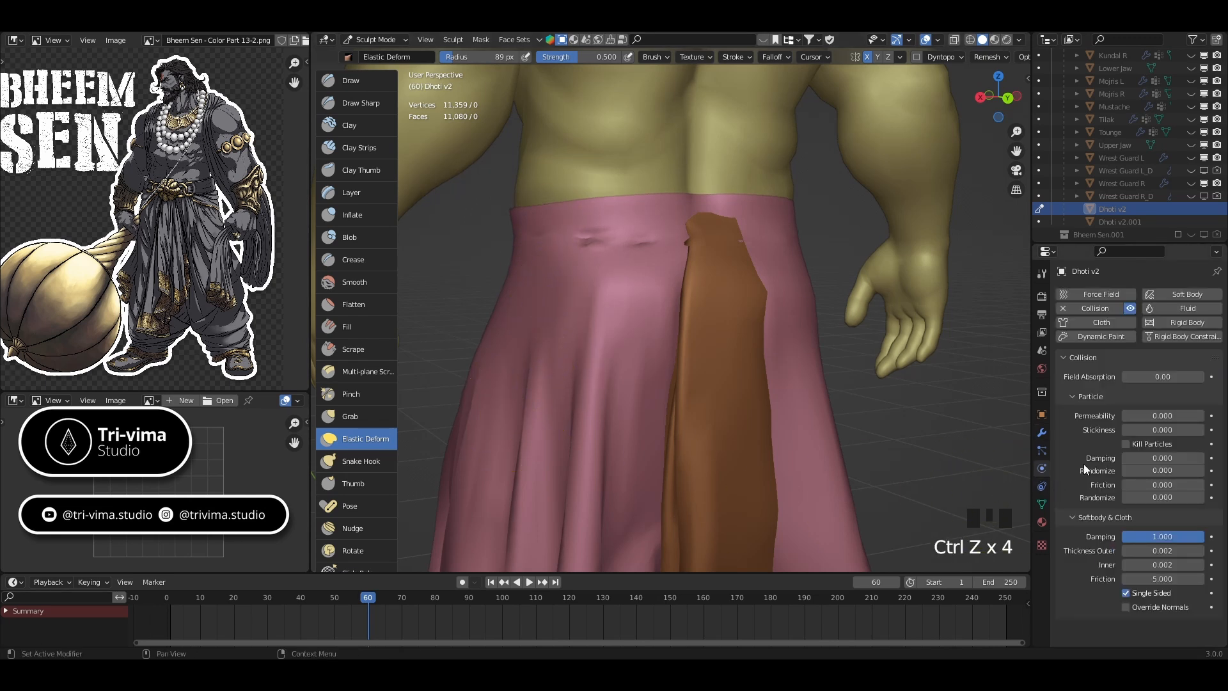
key("ctrl+Tab")
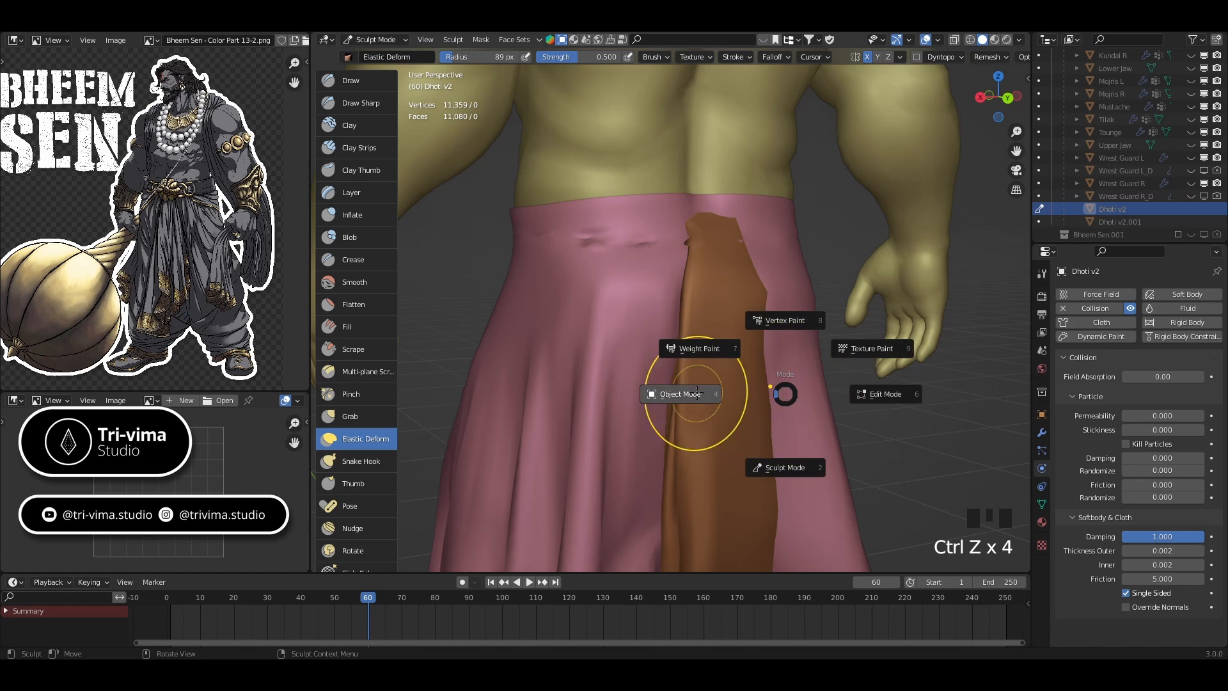
left_click(685, 392)
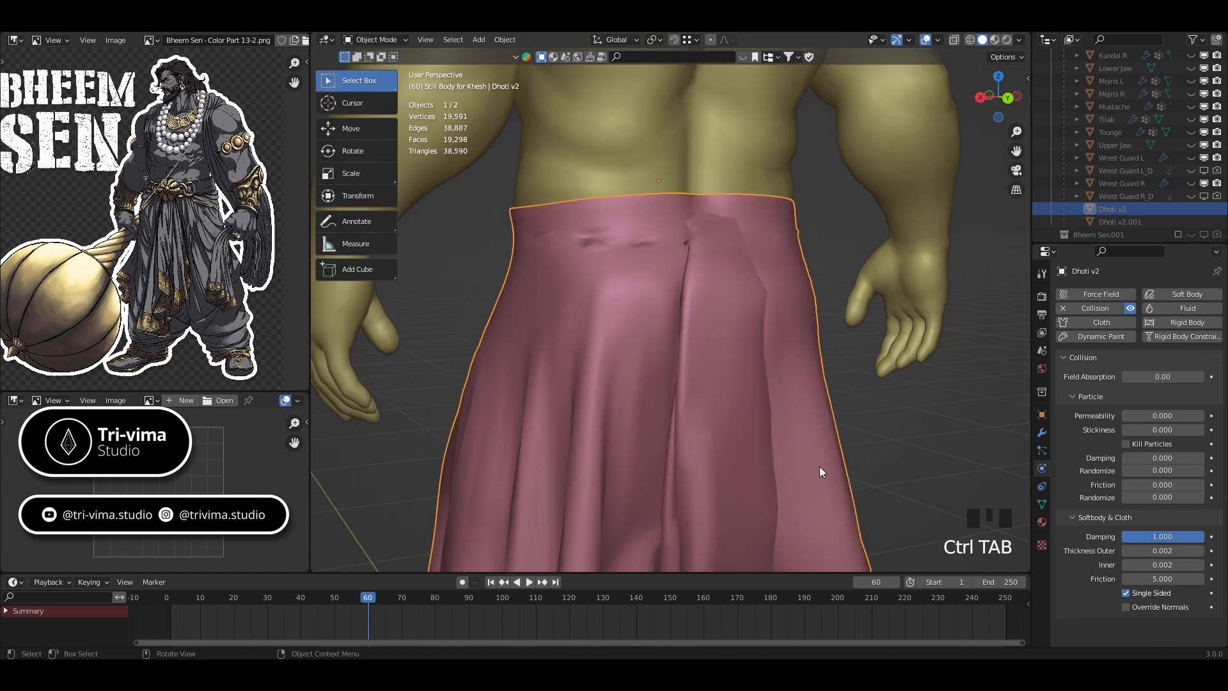
left_click(1100, 324)
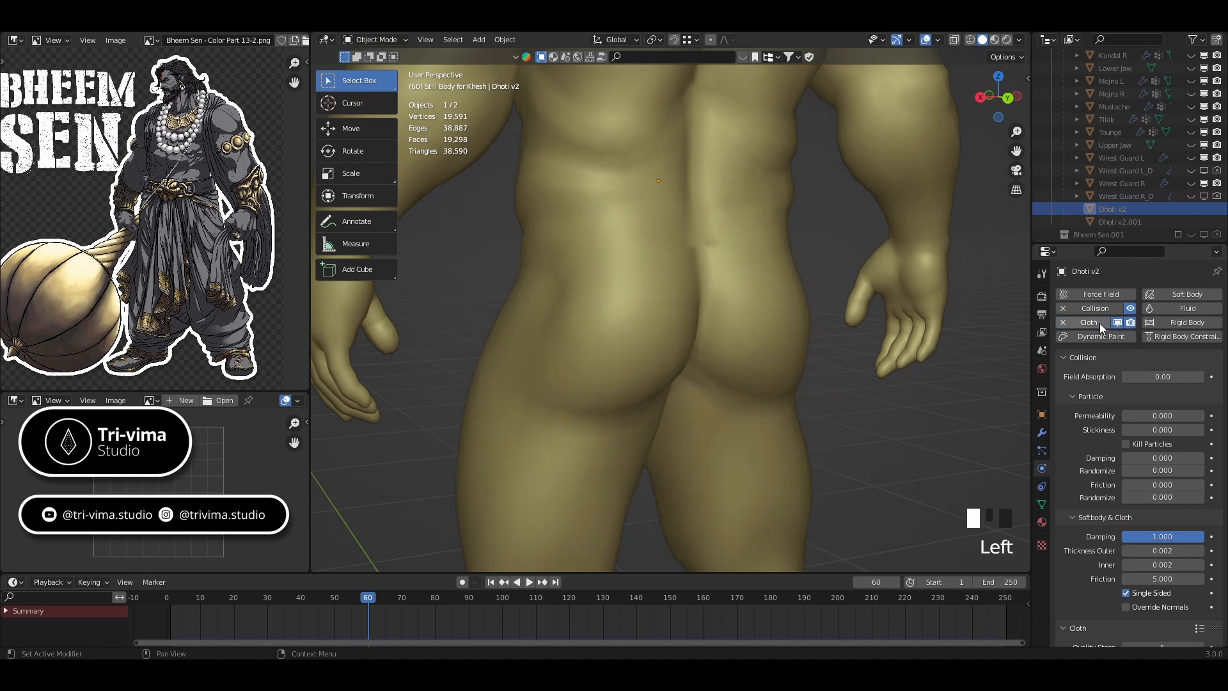
scroll(717, 504, "down", 15)
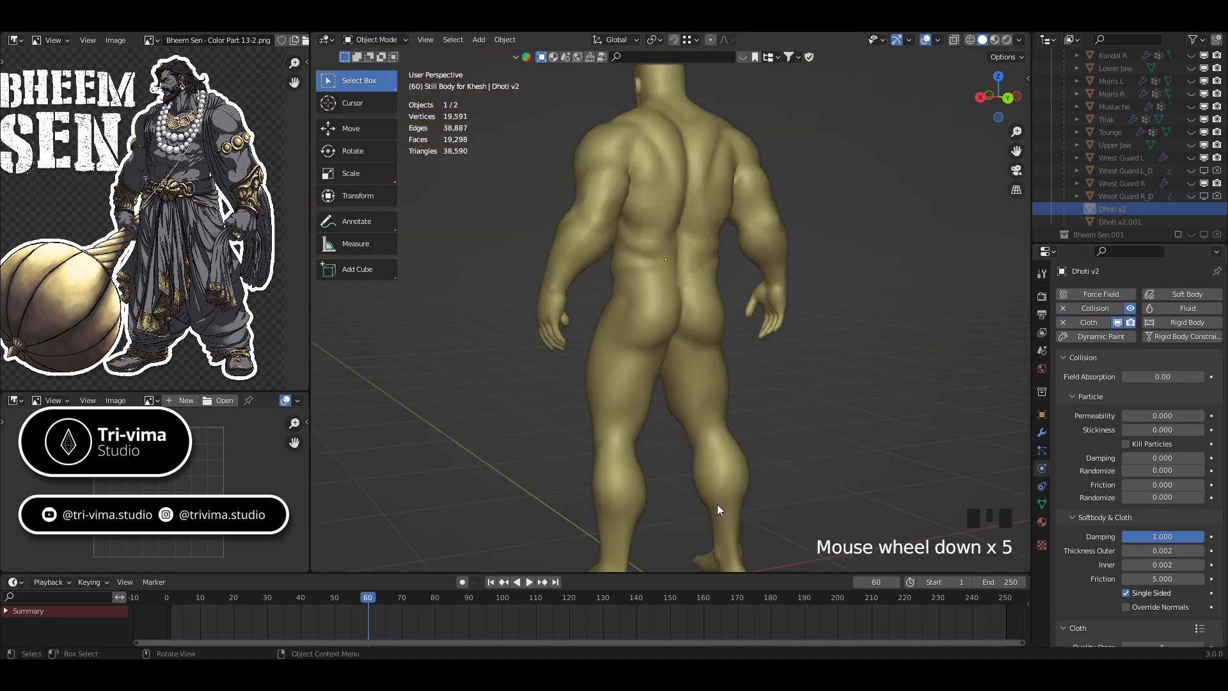
left_click(490, 582)
scroll(551, 415, "up", 8)
scroll(642, 332, "up", 1)
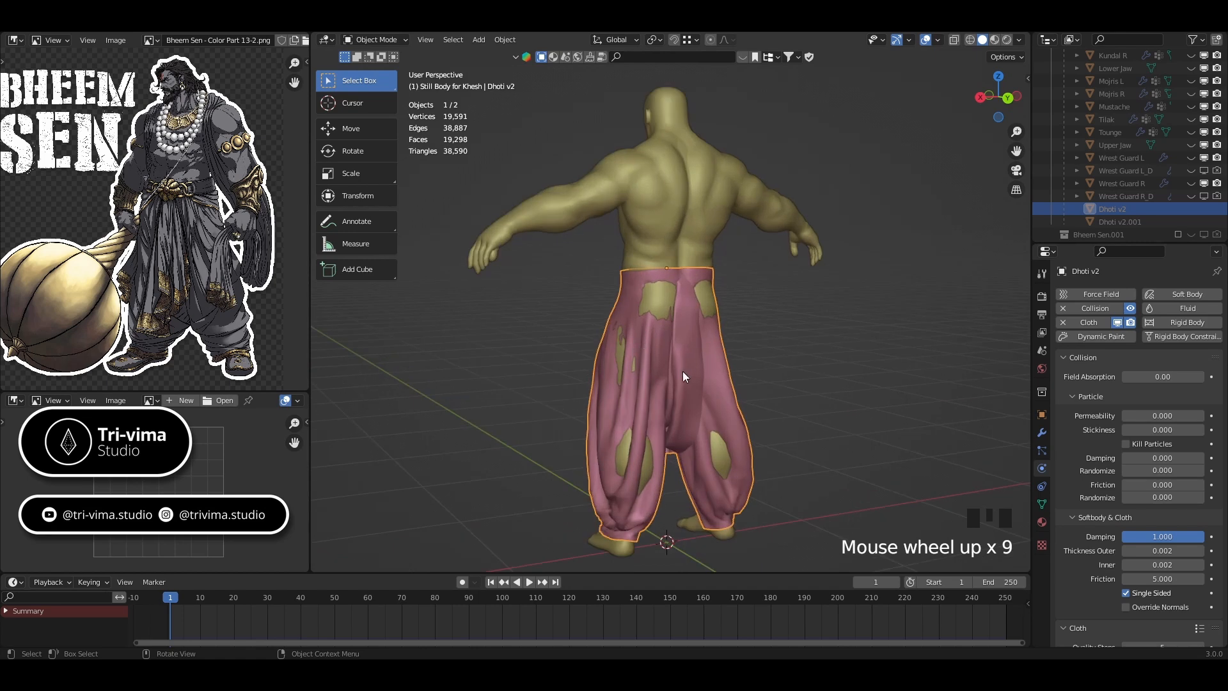
left_click(682, 371)
left_click(677, 381)
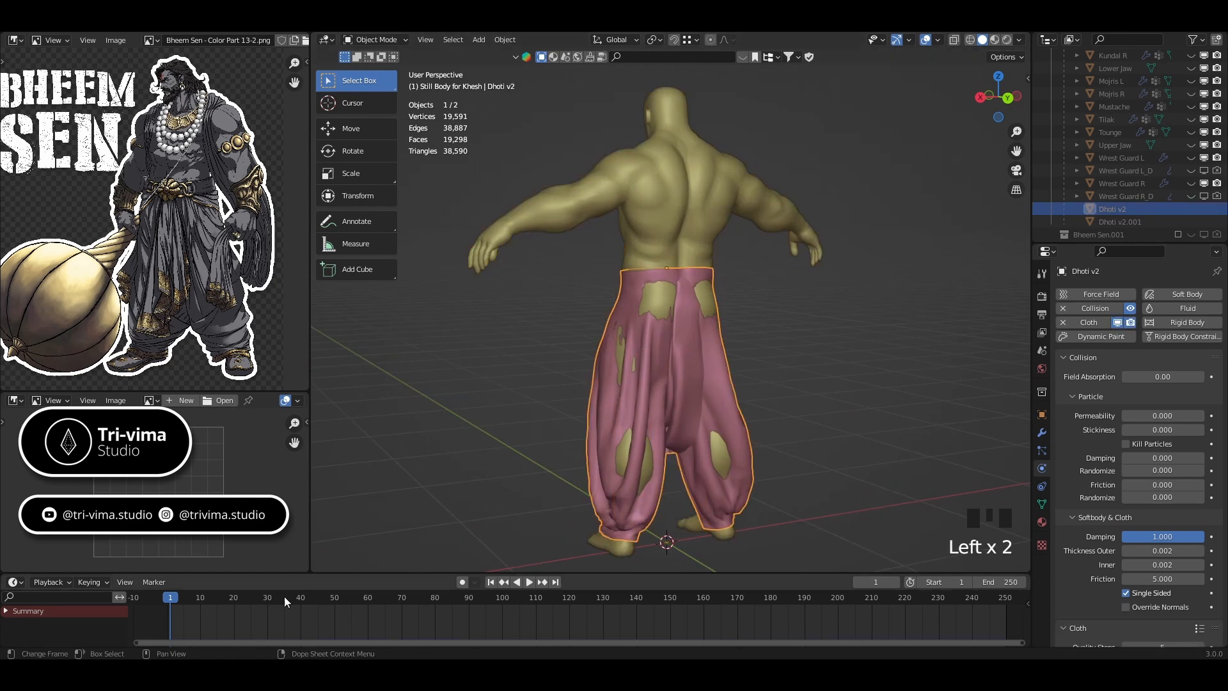
- Sculpt the rear of the dhoti outward with Elastic Deform to cover the body showing through the buttocks
scroll(667, 294, "up", 3)
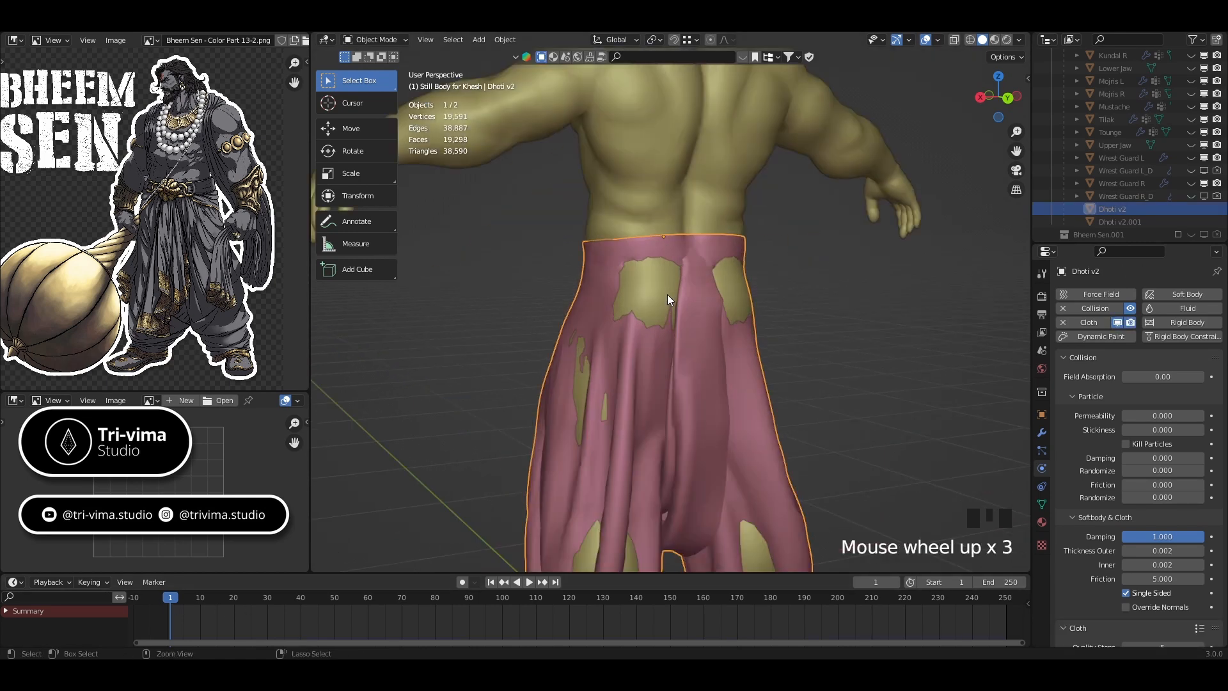
key("ctrl+Tab")
left_click(666, 371)
mouse_move(647, 310)
left_mouse_down("ctrl")
mouse_move(697, 279)
mouse_move(701, 293)
mouse_move(707, 276)
left_mouse_up("ctrl")
key("ctrl+Tab")
left_click(695, 384)
mouse_move(708, 274)
left_mouse_down("ctrl")
mouse_move(701, 258)
mouse_move(700, 299)
mouse_move(704, 239)
mouse_move(680, 279)
mouse_move(643, 274)
left_mouse_up("ctrl")
middle_click_drag(646, 275, 752, 265)
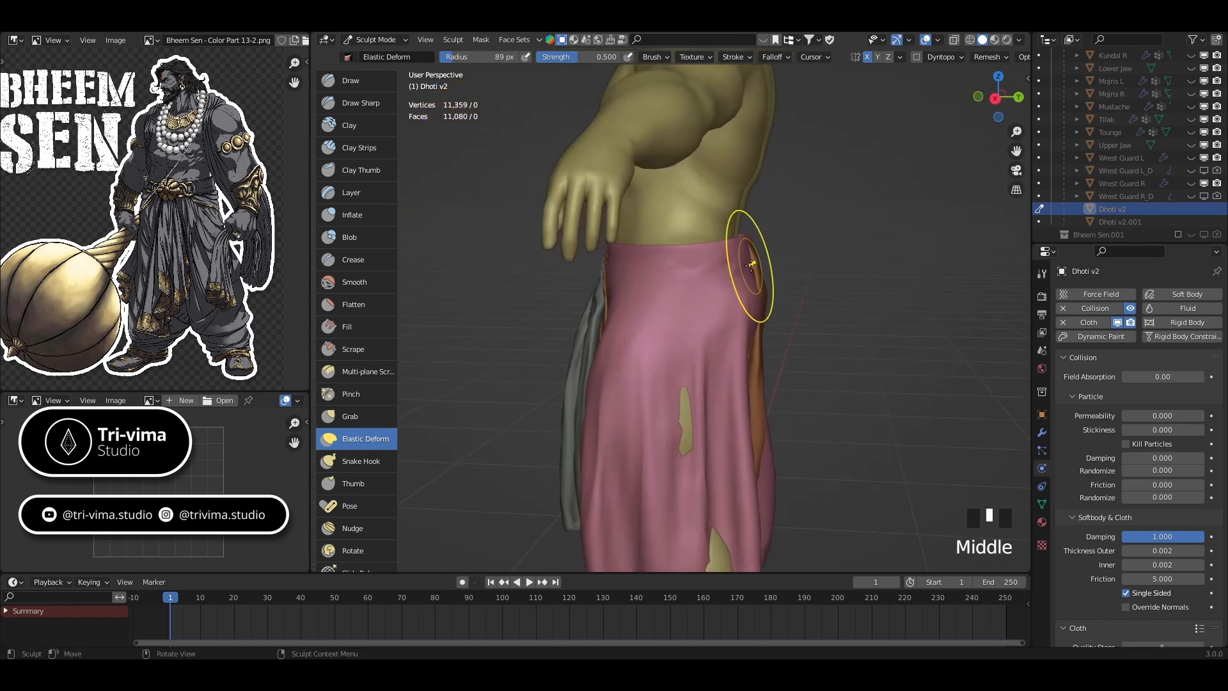
- Pull the cloth outward over the body patch at the back of the character's left hip
mouse_move(746, 265)
left_mouse_down()
mouse_move(733, 268)
mouse_move(748, 304)
mouse_move(733, 301)
left_mouse_up()
scroll(734, 275, "up", 3)
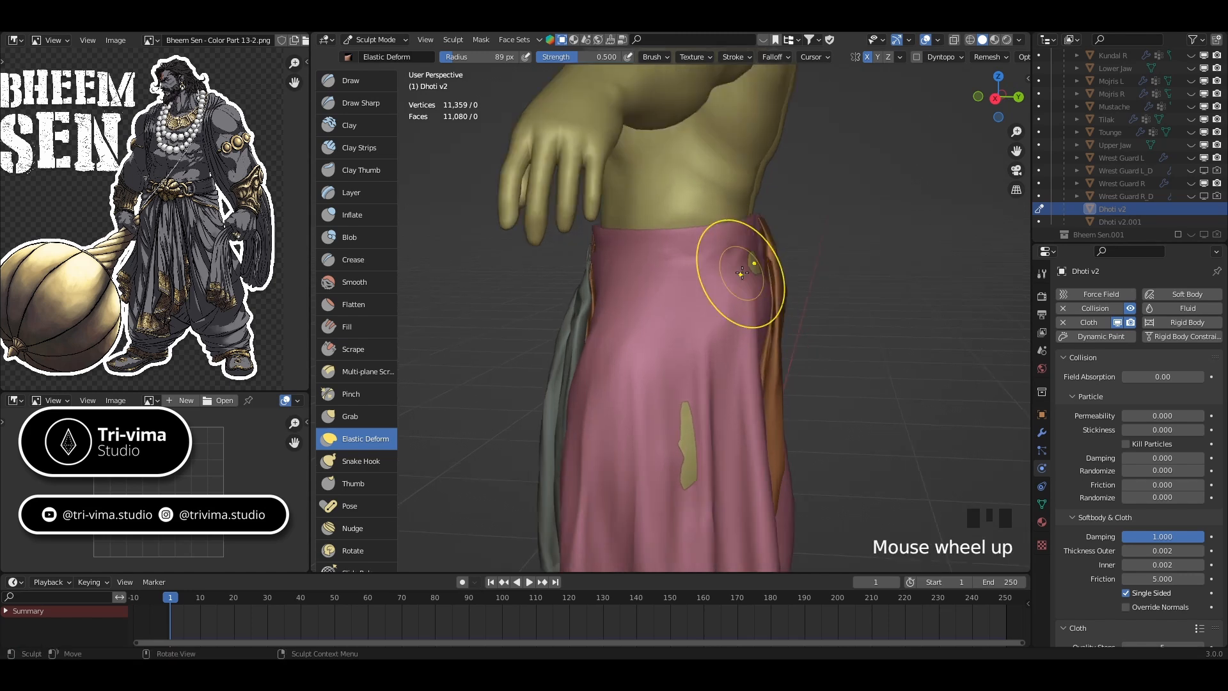
mouse_move(795, 247)
left_mouse_down("ctrl")
mouse_move(807, 214)
mouse_move(795, 219)
left_mouse_up("ctrl")
middle_click_drag(872, 329, 742, 333)
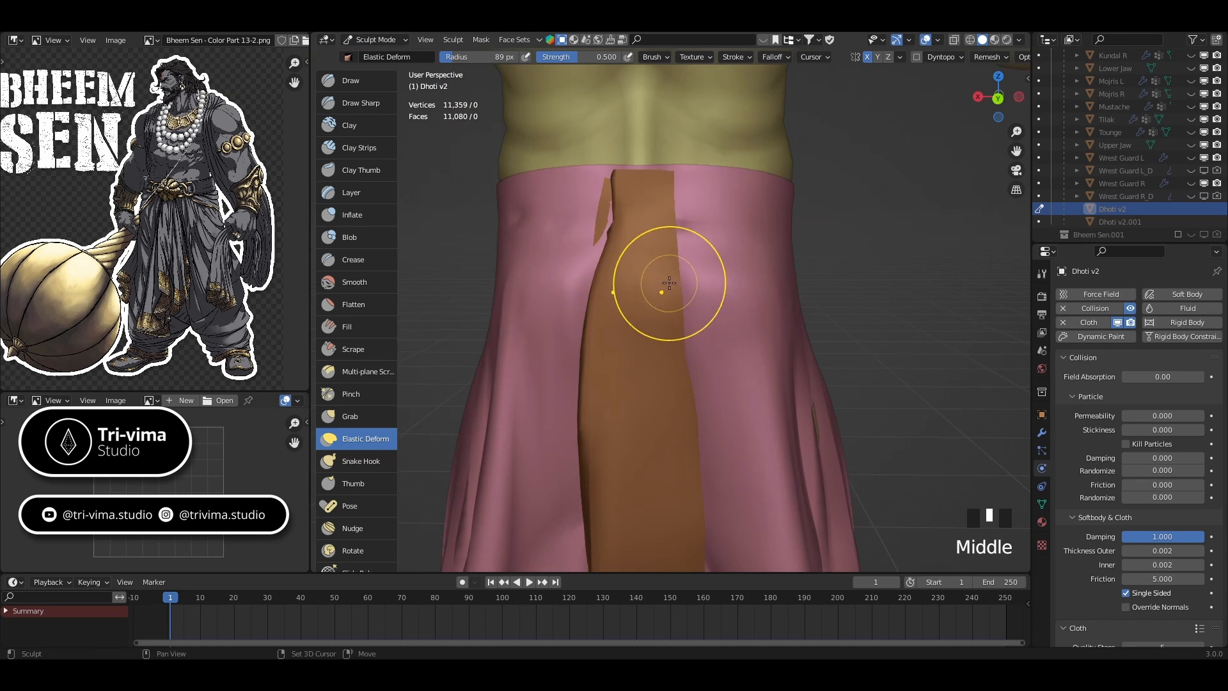
- Smooth and reshape the overlapping cloth around the top of the back strip at the rear waistband
left_click_drag(658, 282, 608, 228, "shift")
middle_click_drag(608, 228, 701, 298)
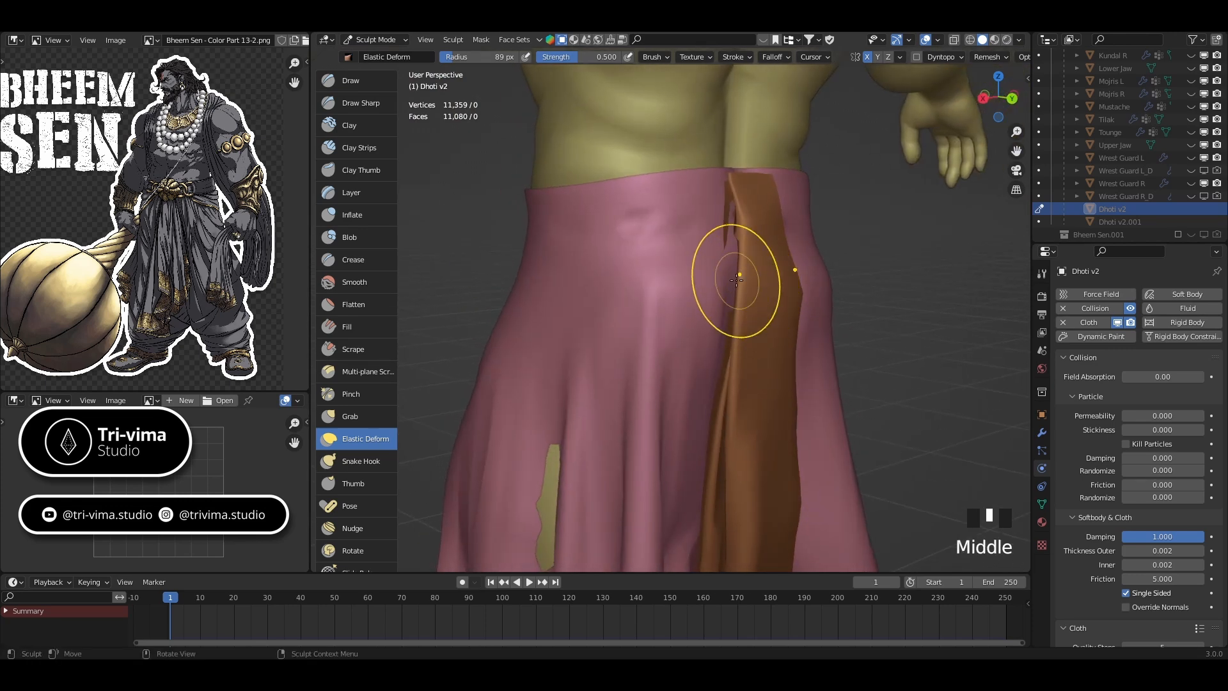
mouse_move(737, 280)
left_mouse_down("ctrl")
mouse_move(709, 266)
mouse_move(723, 307)
mouse_move(738, 232)
mouse_move(816, 260)
mouse_move(804, 206)
mouse_move(776, 198)
left_mouse_up("ctrl")
left_click(814, 232, "ctrl")
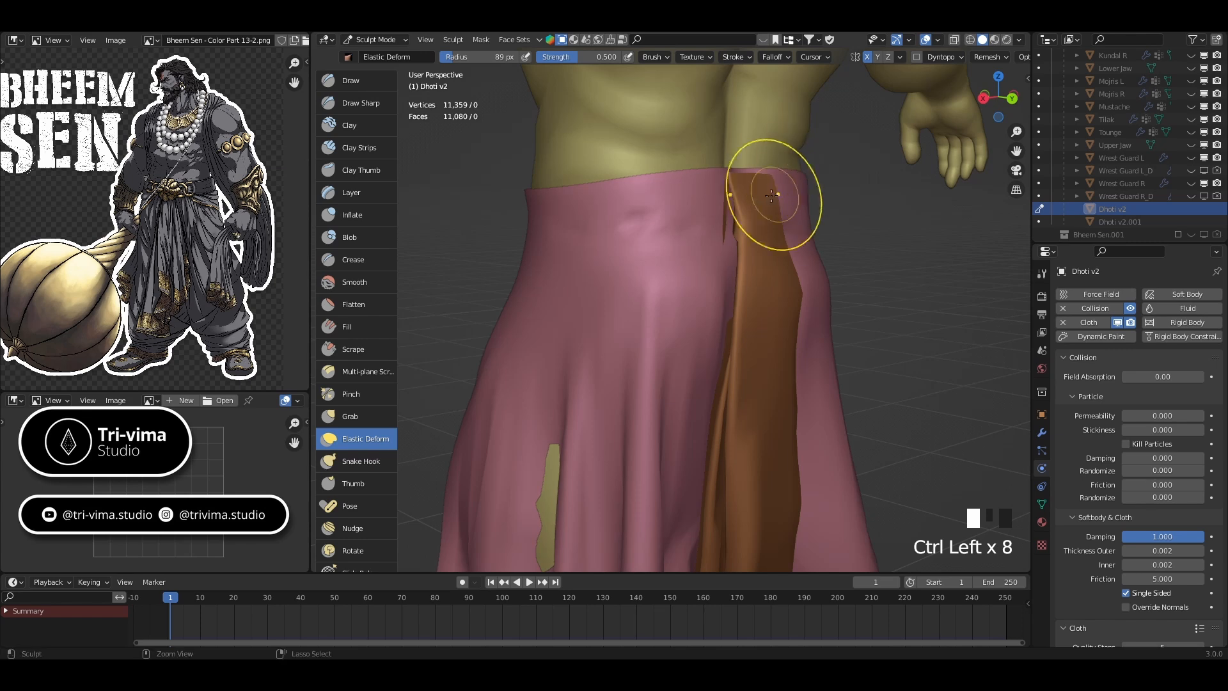
- Pull the cloth outward over the body patches showing through along the character's right thigh and lower leg
mouse_move(776, 198)
middle_mouse_down()
mouse_move(786, 234)
mouse_move(637, 244)
mouse_move(649, 246)
middle_mouse_up()
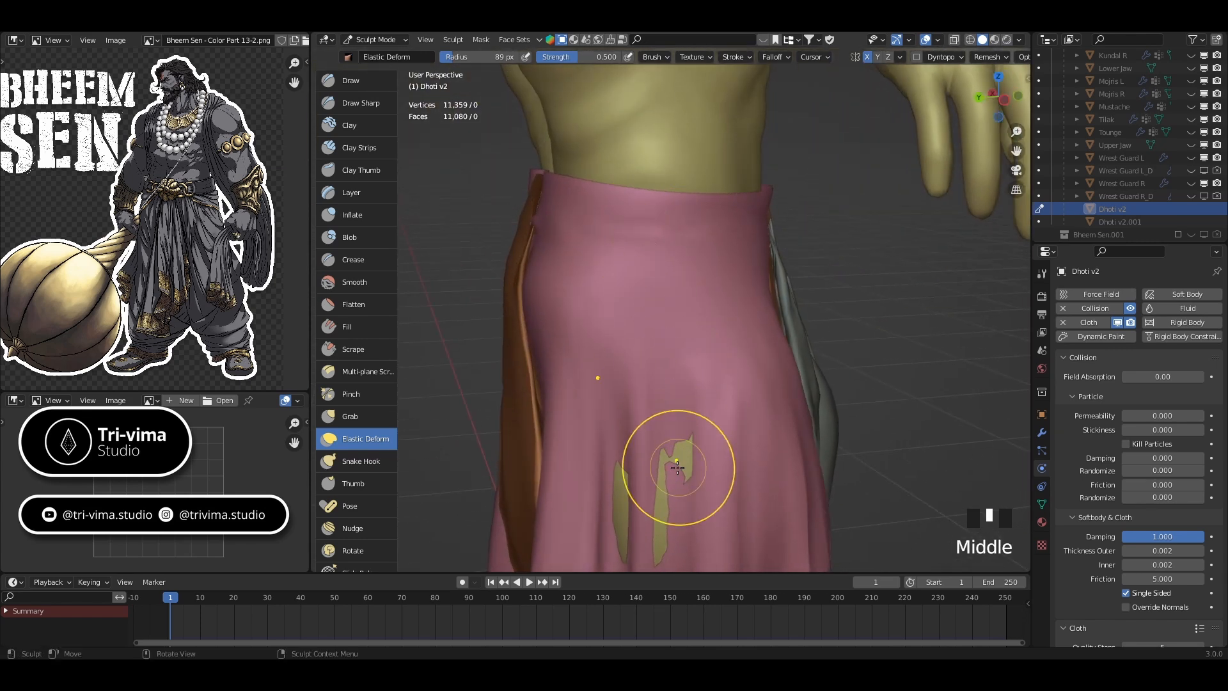
mouse_move(680, 467)
left_mouse_down("ctrl")
mouse_move(687, 480)
mouse_move(664, 467)
left_mouse_up("ctrl")
middle_click_drag(678, 477, 711, 348, "shift")
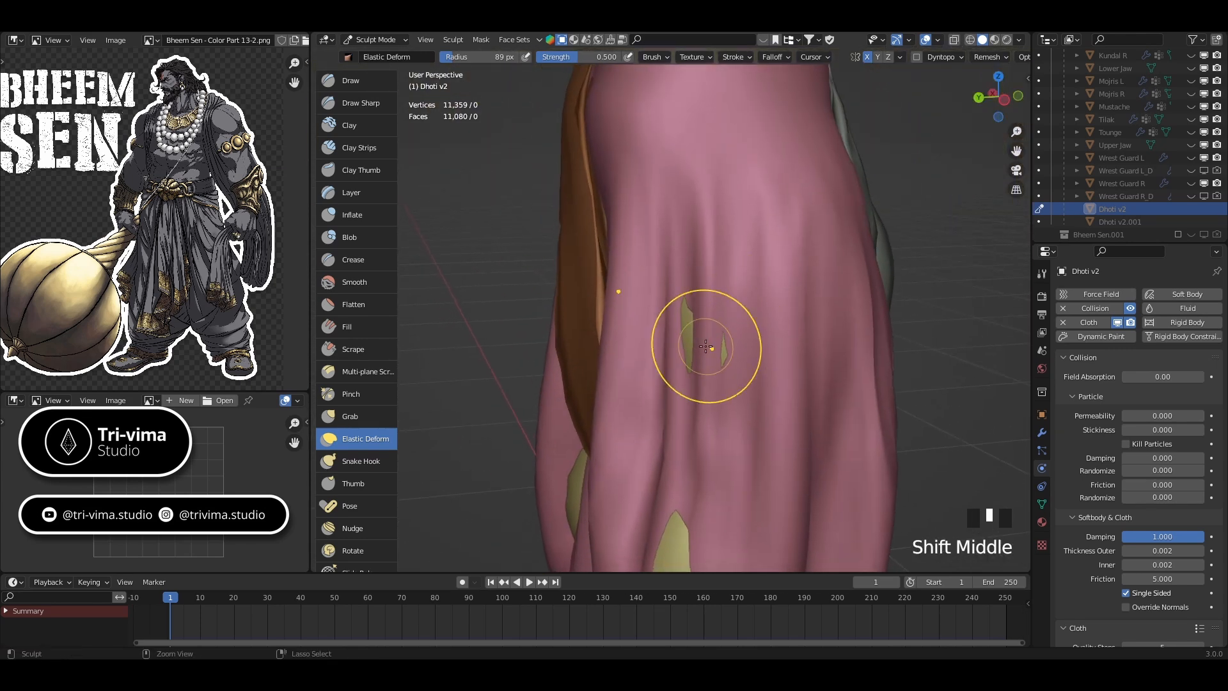
left_click_drag(711, 348, 691, 345, "ctrl")
middle_click_drag(718, 405, 763, 296, "shift")
left_click_drag(710, 445, 694, 451, "ctrl")
mouse_move(706, 398)
left_mouse_down("ctrl")
mouse_move(695, 396)
mouse_move(714, 406)
mouse_move(728, 383)
left_mouse_up("ctrl")
- Adjust the cloth on the other side of the dhoti with Elastic Deform and return to Object Mode
mouse_move(730, 402)
middle_mouse_down()
mouse_move(825, 406)
mouse_move(850, 296)
middle_mouse_up()
mouse_move(850, 296)
left_mouse_down("ctrl")
mouse_move(584, 329)
mouse_move(588, 352)
left_mouse_up("ctrl")
mouse_move(589, 352)
middle_mouse_down()
mouse_move(749, 362)
mouse_move(810, 339)
mouse_move(811, 303)
mouse_move(617, 368)
middle_mouse_up()
scroll(750, 362, "down", 3)
key("ctrl+Tab")
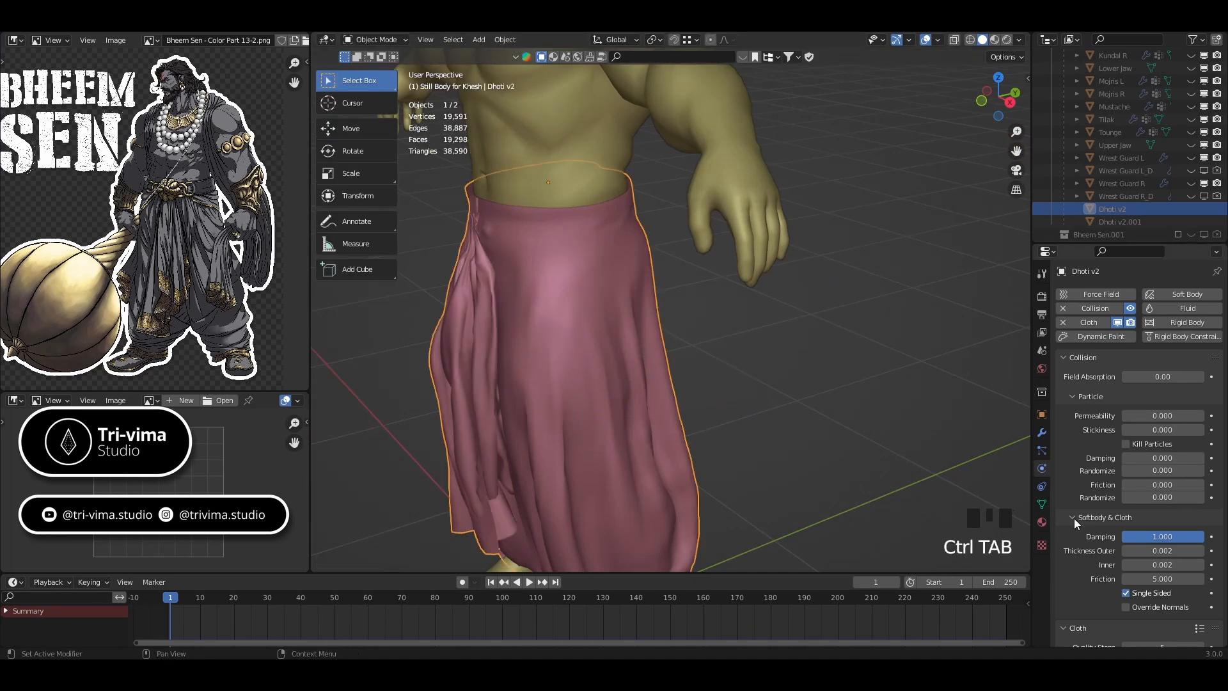
- Assign Dhoti 01 Hip Pin as the cloth's pin group
scroll(1074, 420, "down", 15)
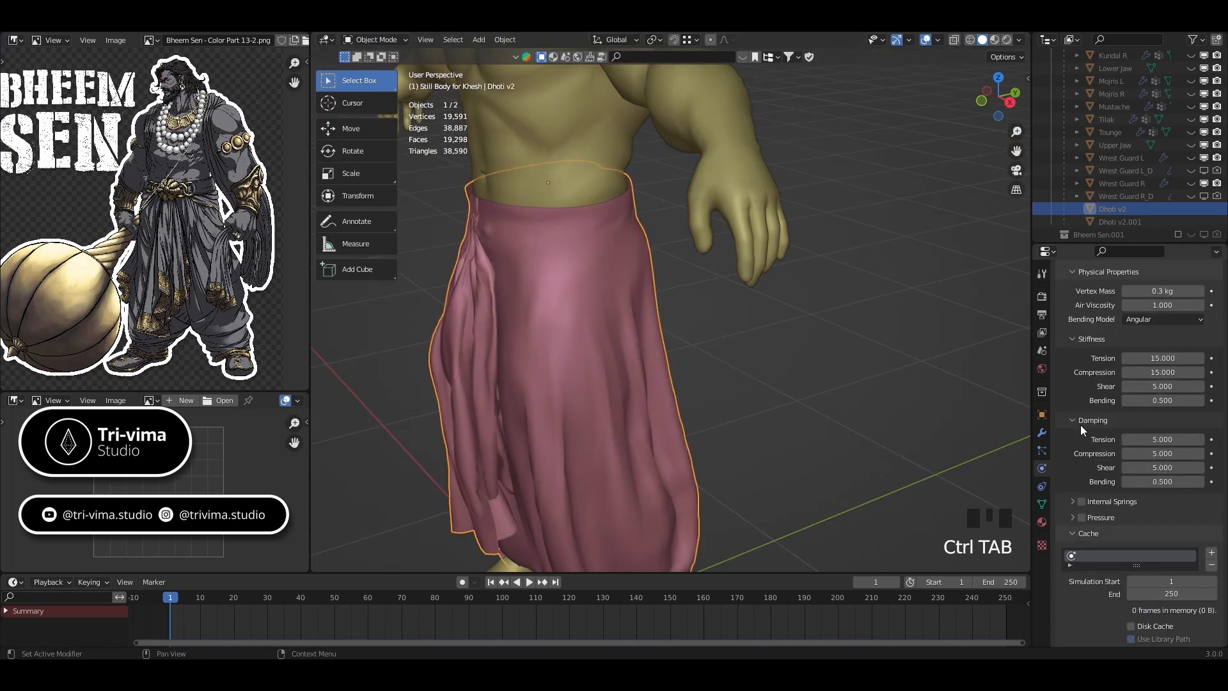
left_click(1127, 575)
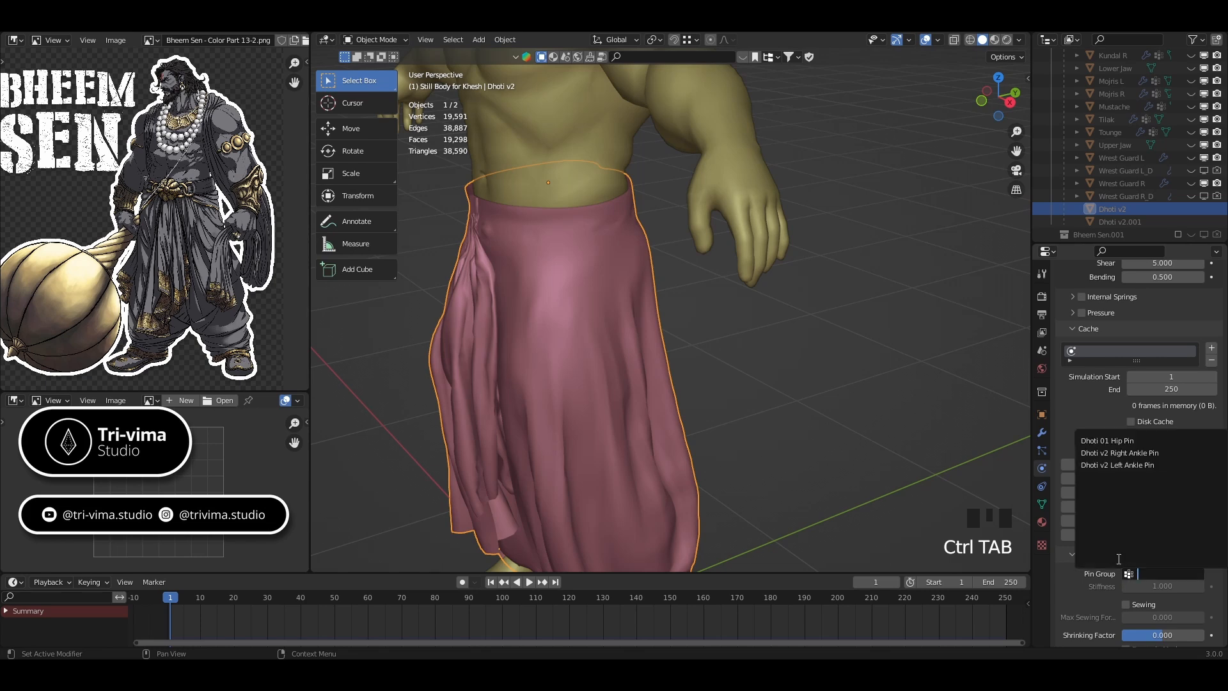
left_click(1102, 442)
- Set the cloth's collision quality to 5 and enable self collisions
scroll(1081, 570, "down", 9)
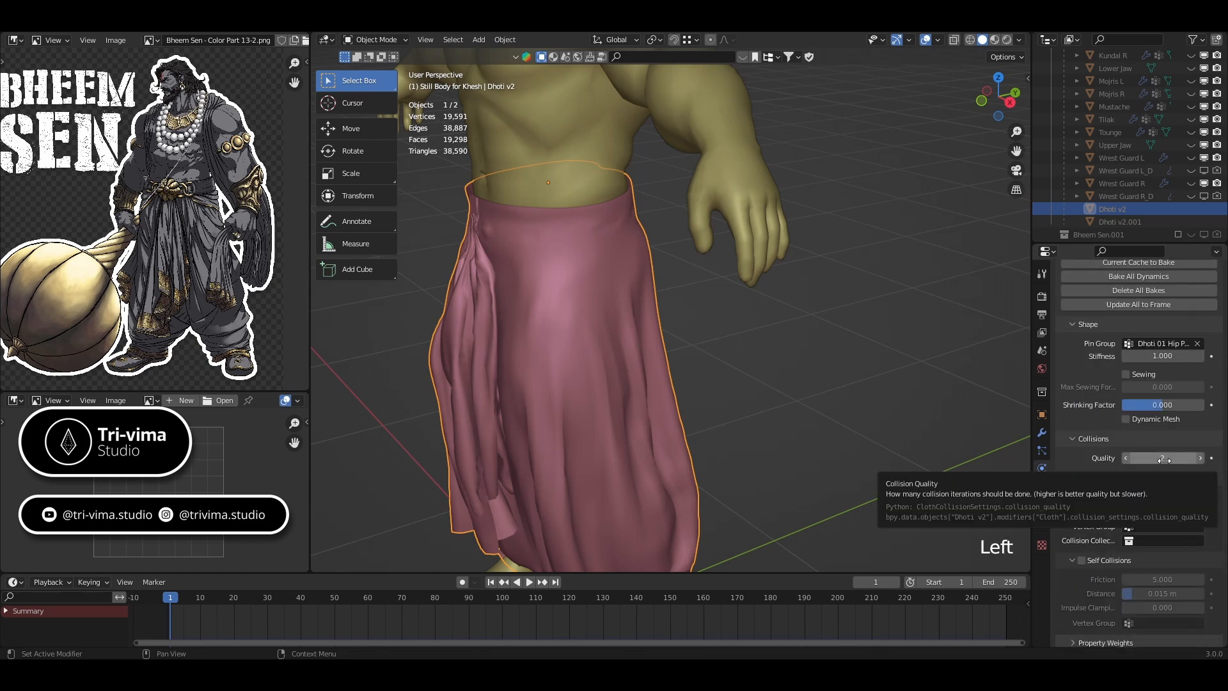
left_click(1164, 459)
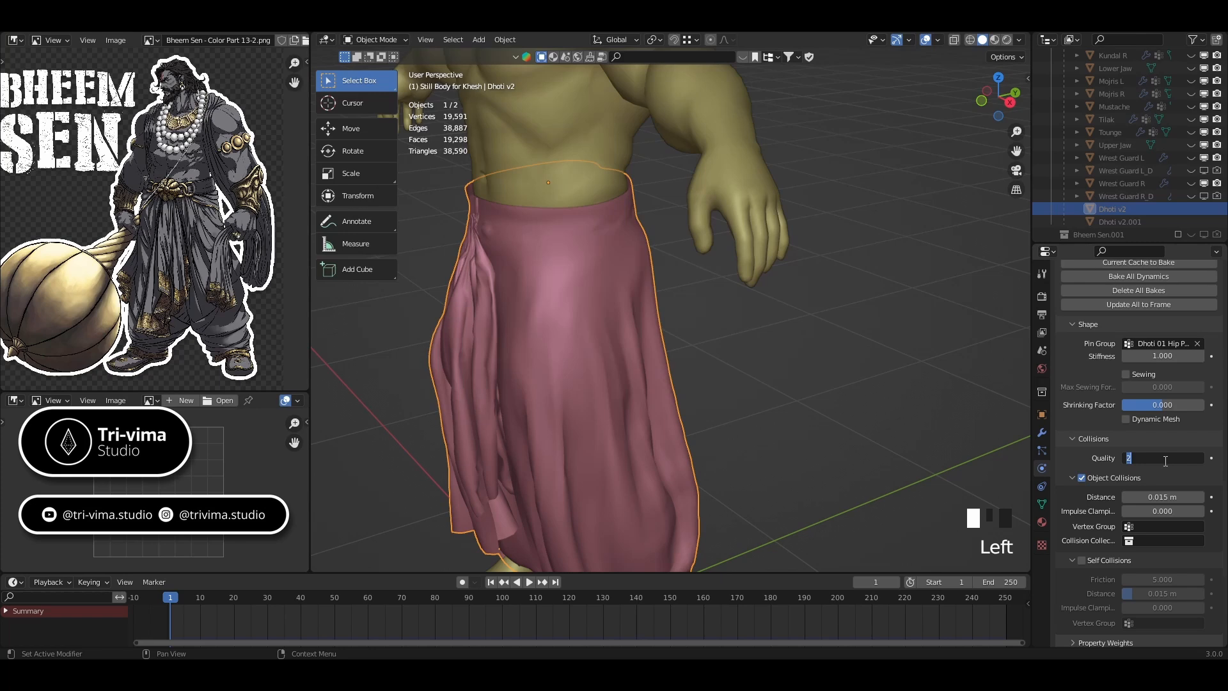
type("5")
key("Return")
left_click(1080, 559)
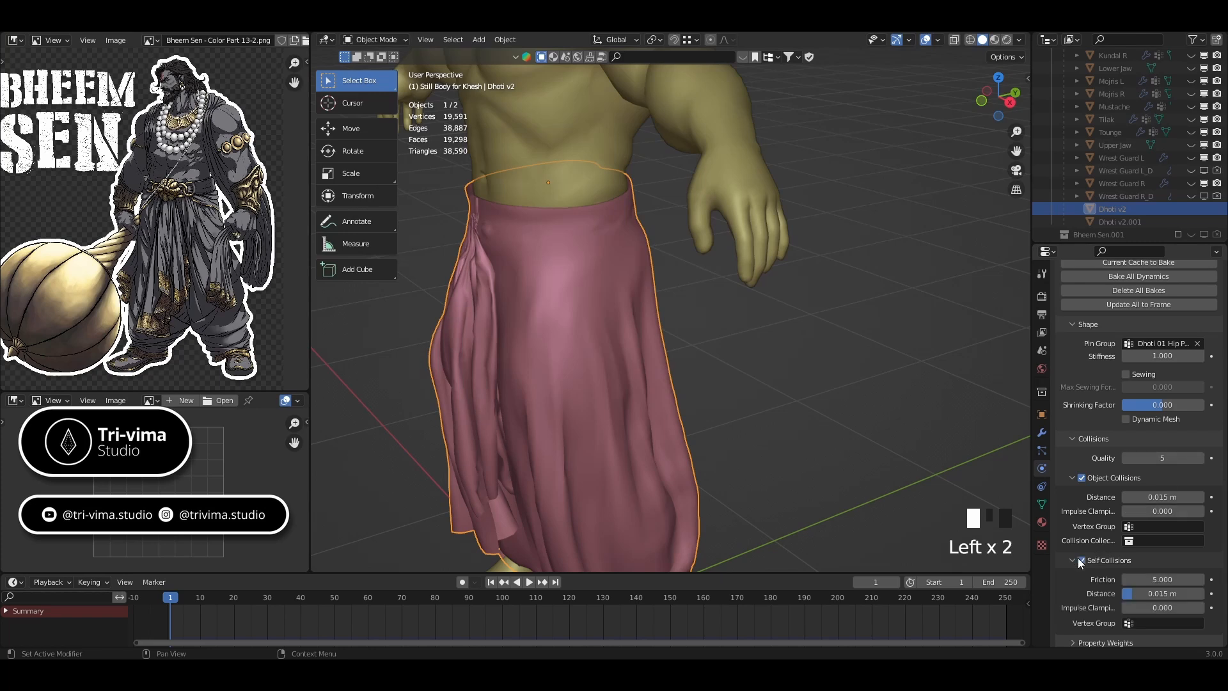
- Set the cloth's gravity field weight to 2
scroll(1113, 491, "down", 3)
scroll(1113, 490, "down", 3)
left_click(1161, 541)
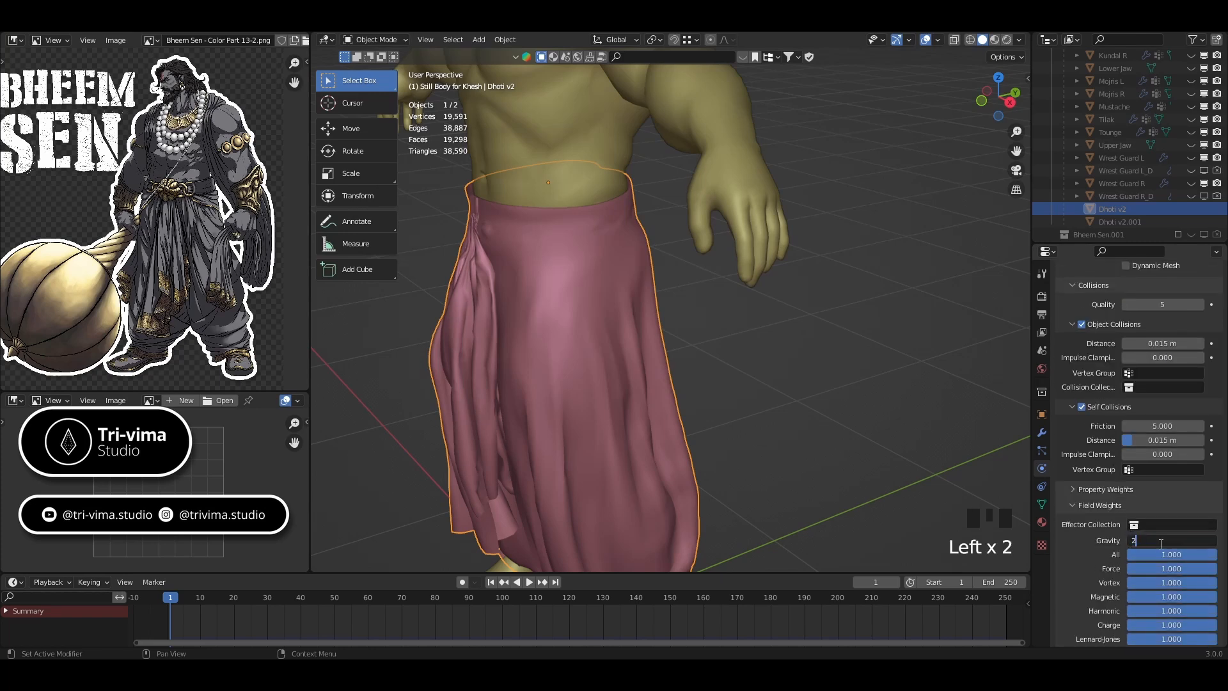
key("Return")
scroll(1114, 385, "up", 18)
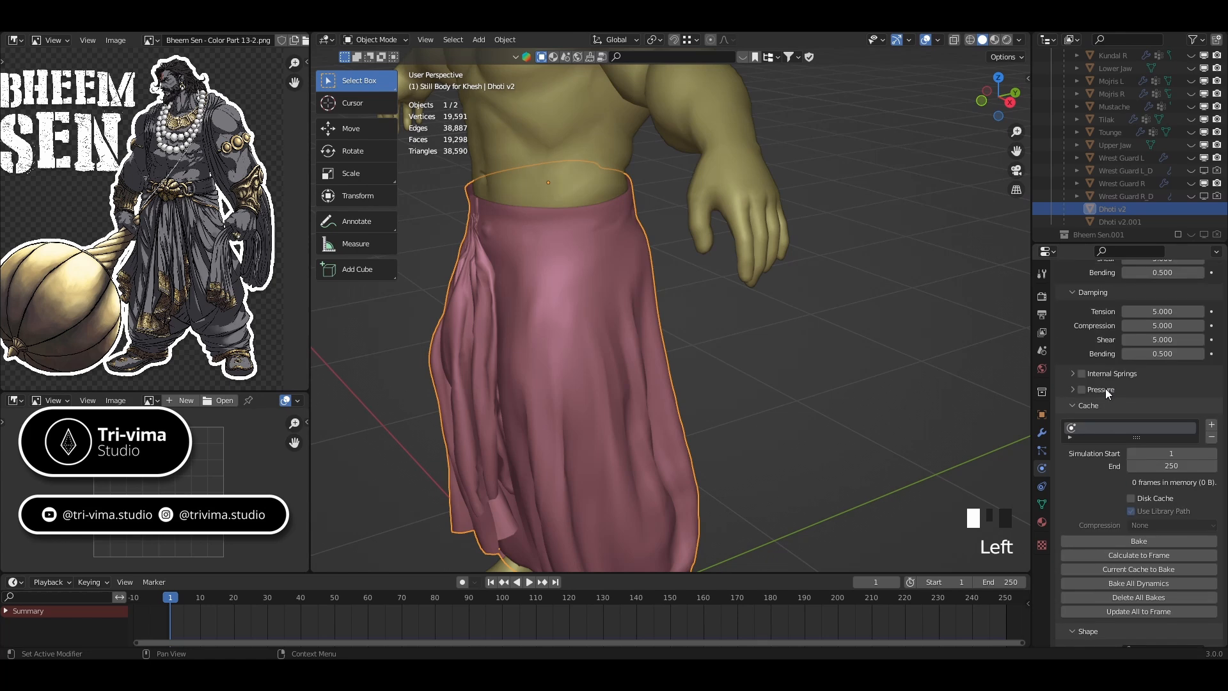
scroll(1120, 383, "up", 5)
scroll(1178, 320, "up", 4)
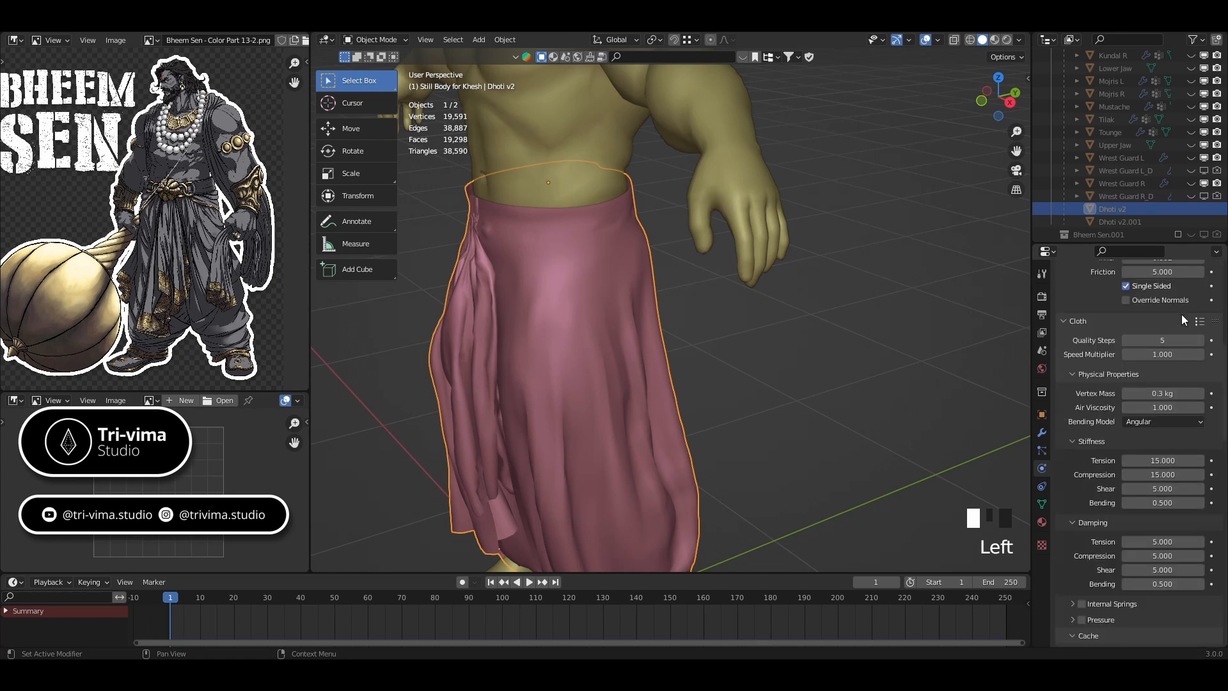
- Apply the Silk cloth preset to the dhoti and set its quality steps to 10
scroll(1183, 327, "up", 8)
left_click(1200, 532)
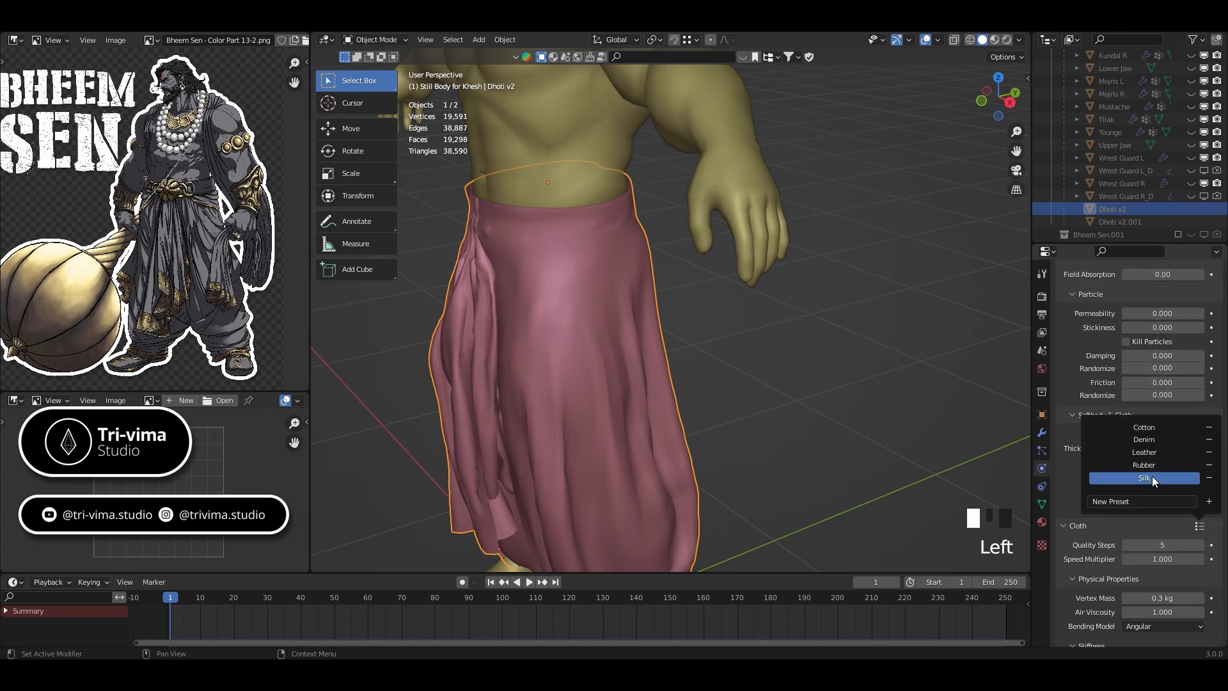
left_click(1155, 477)
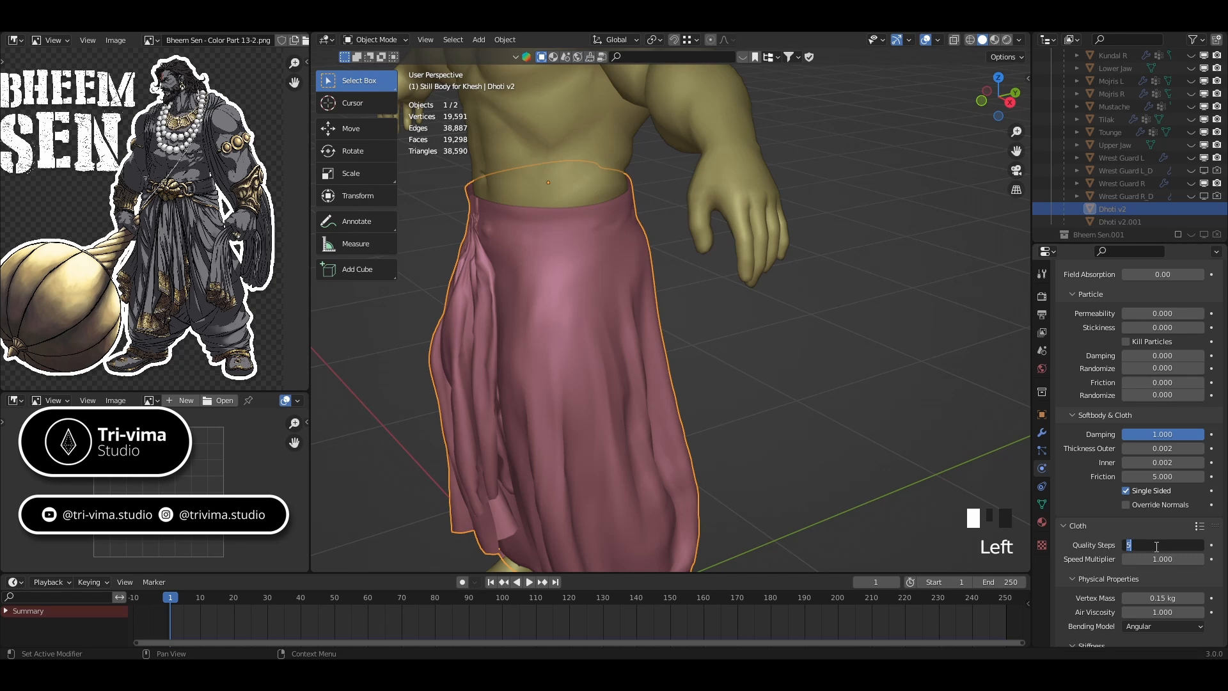
key("Left")
- Review the dhoti's cloth damping, cache, pin group, collision and field weight settings
scroll(1145, 544, "down", 15)
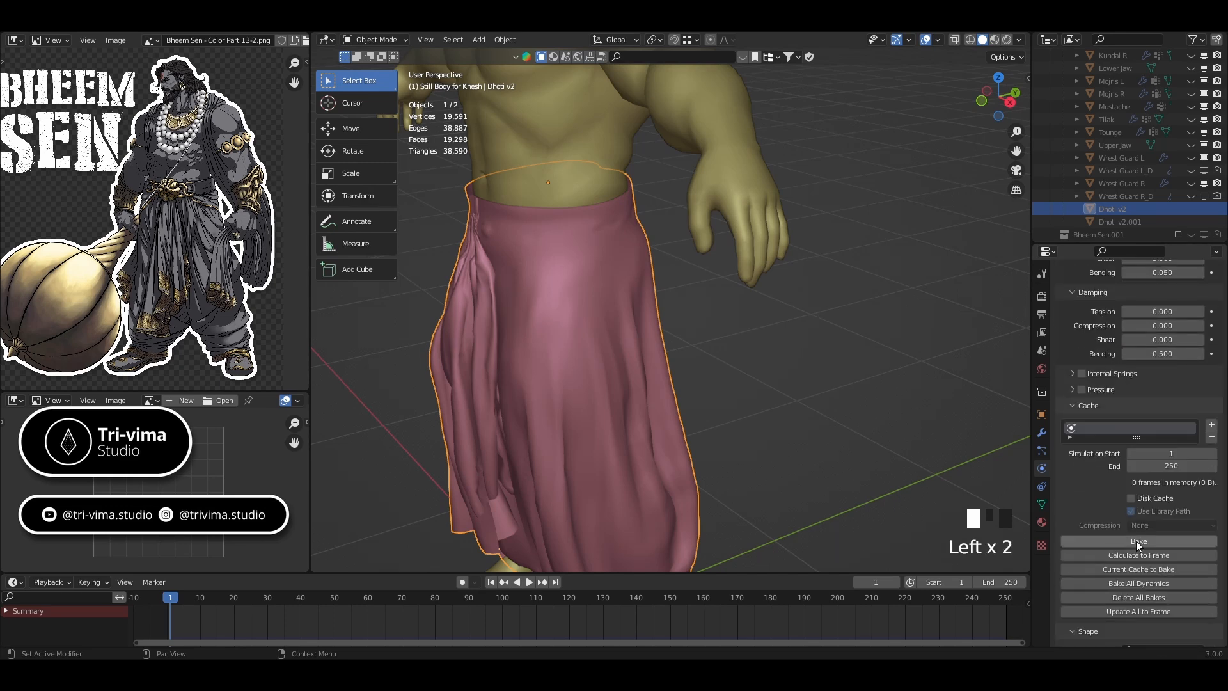
scroll(1100, 549, "down", 13)
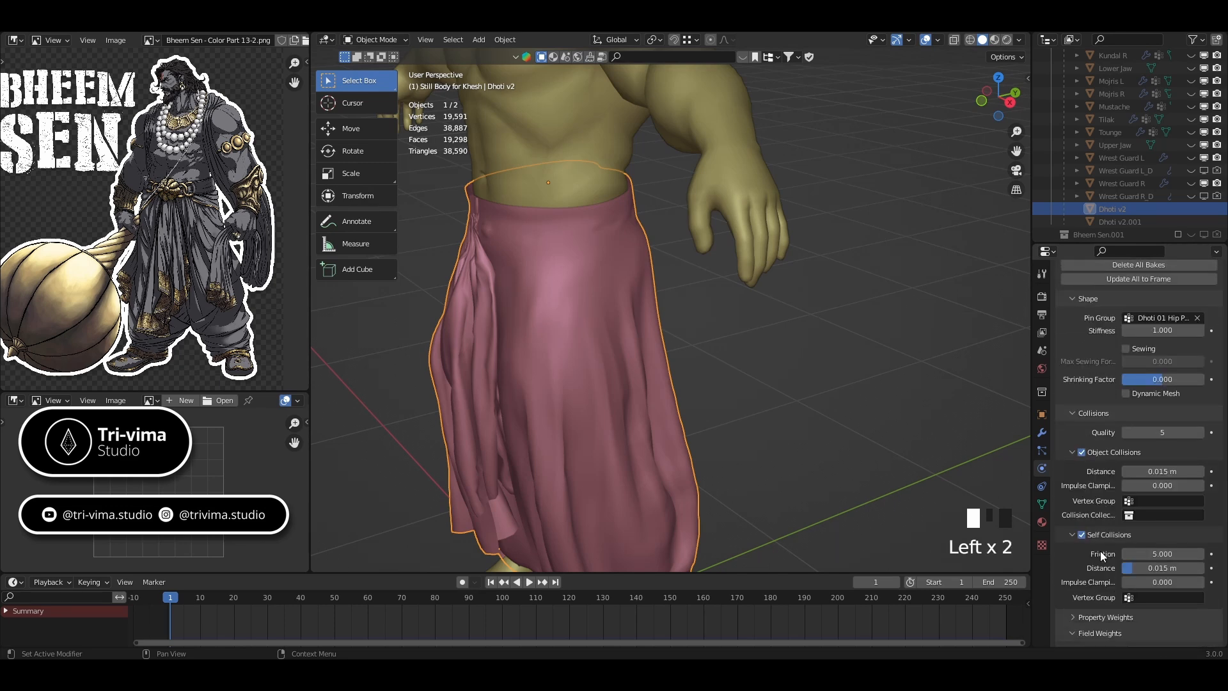
scroll(1101, 551, "down", 9)
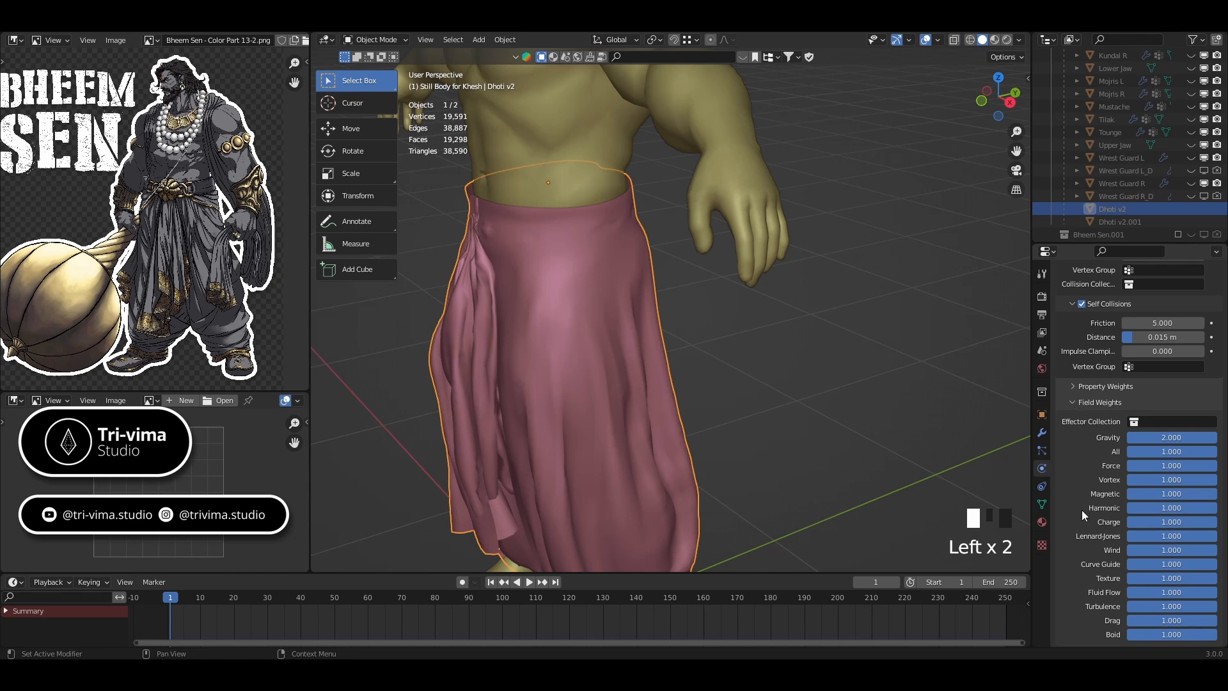
scroll(1085, 461, "up", 4)
scroll(1088, 454, "up", 6)
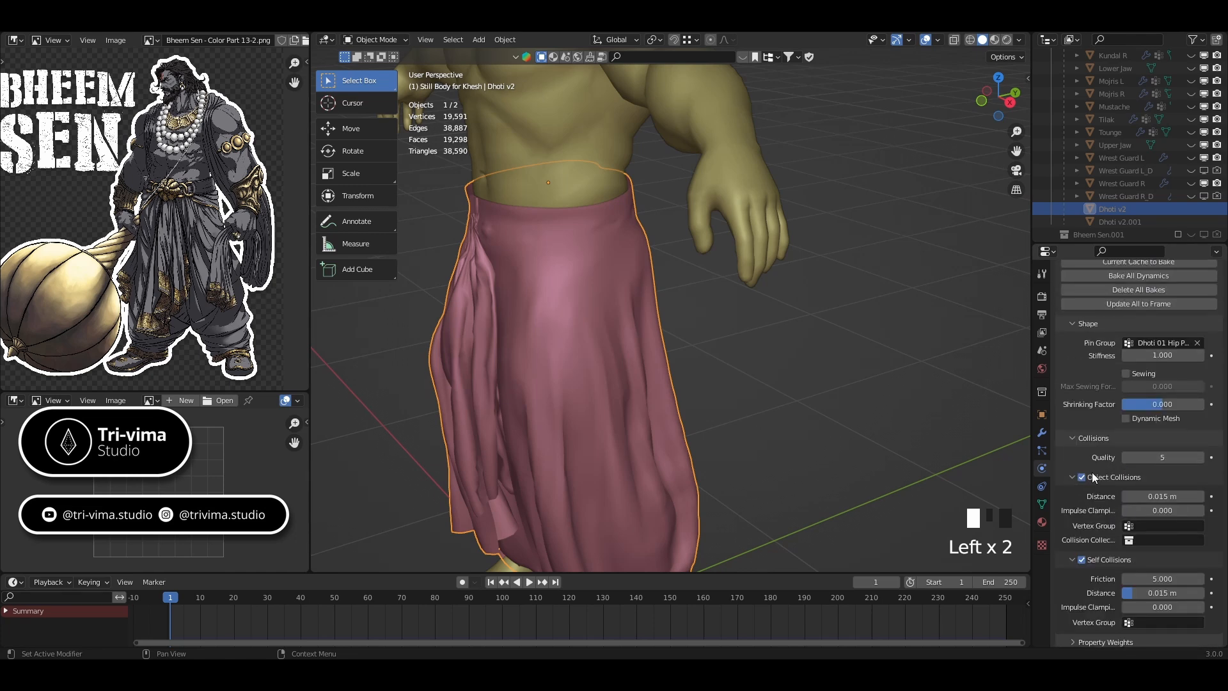
scroll(1092, 473, "up", 12)
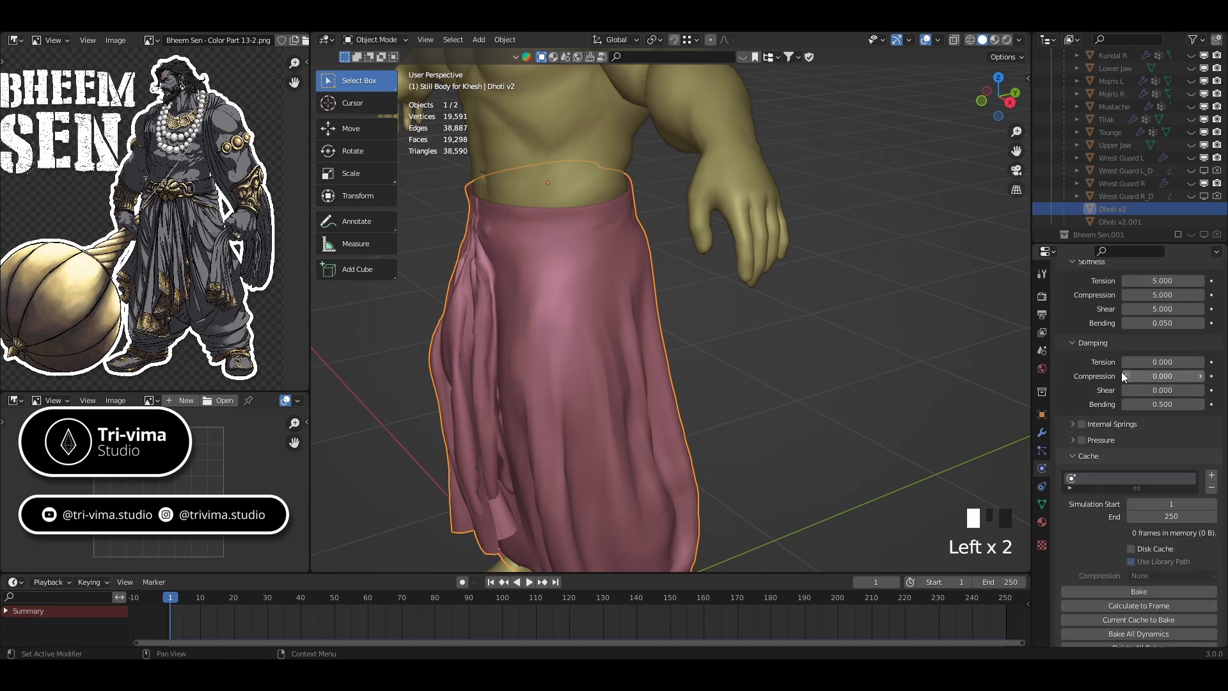
scroll(1120, 384, "up", 12)
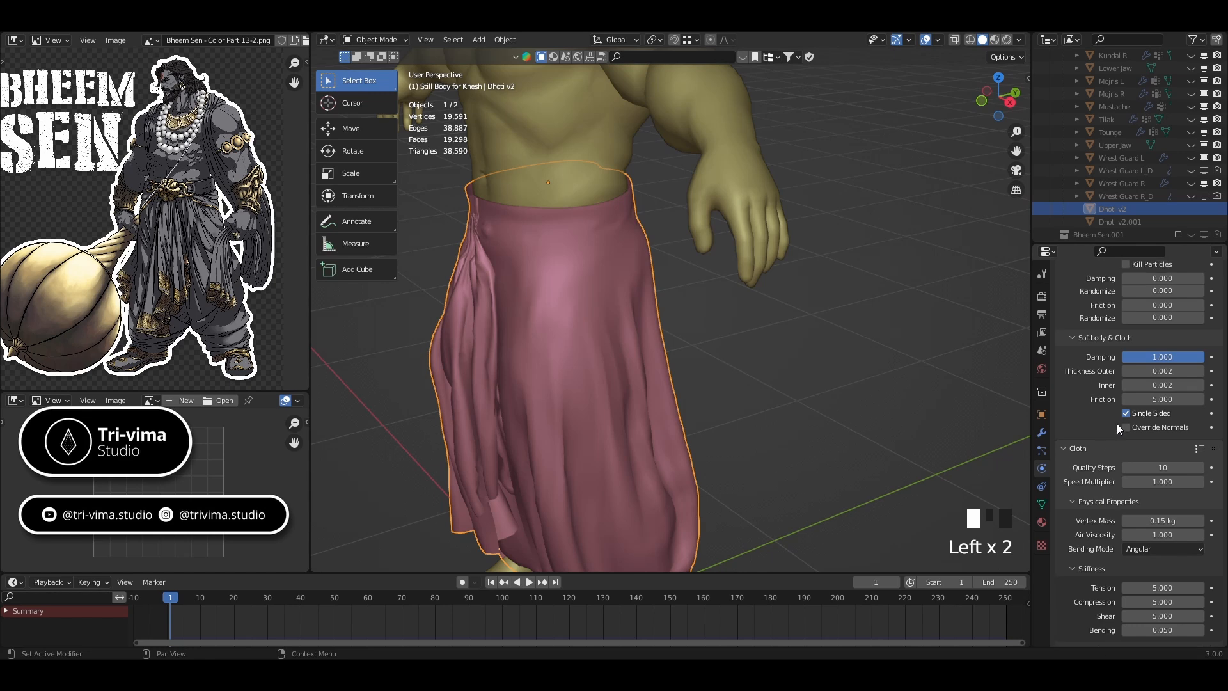
scroll(1109, 423, "up", 6)
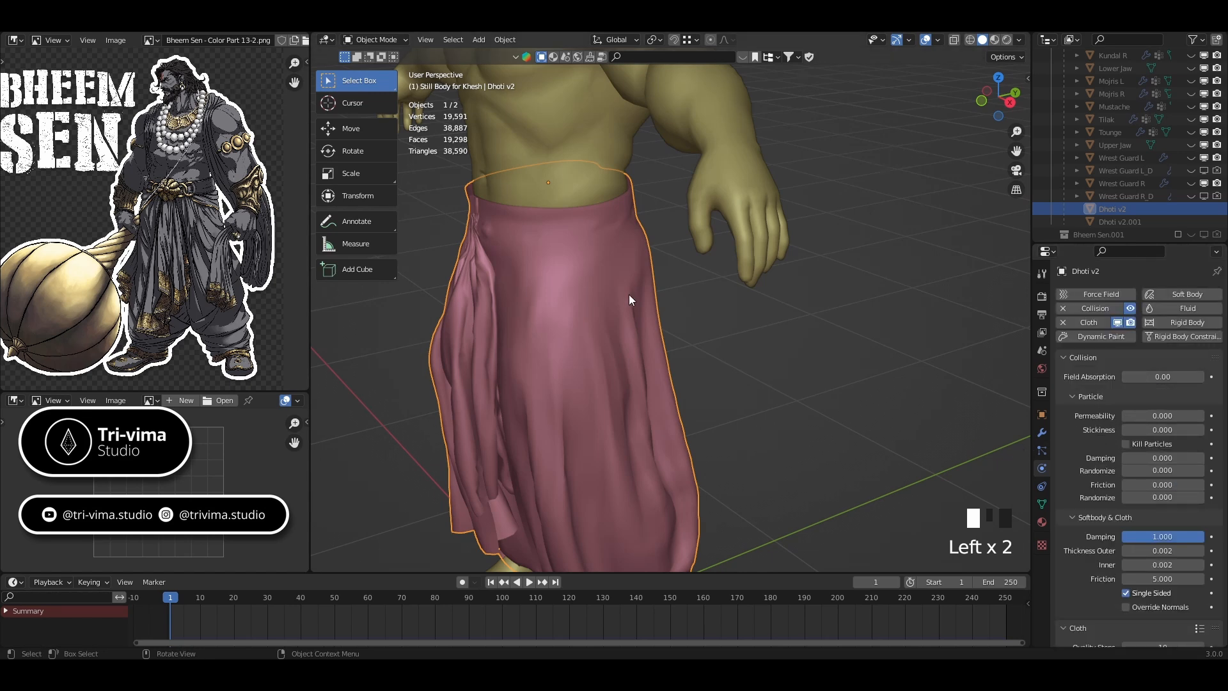
- In Weight Paint mode, blur the front waistband weights and paint weight 0 with the Draw brush over the gathered folds below it
key("ctrl+Tab")
left_click(519, 241)
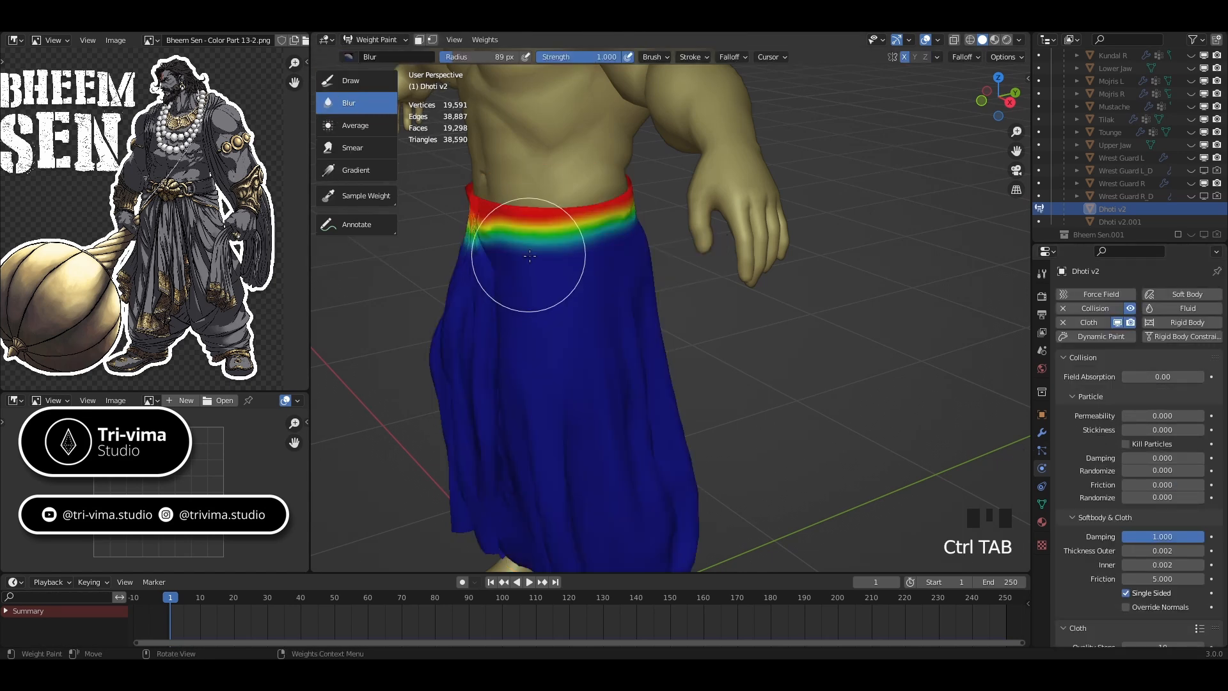
middle_click_drag(521, 255, 579, 259)
left_click_drag(569, 218, 681, 221)
left_click(356, 81)
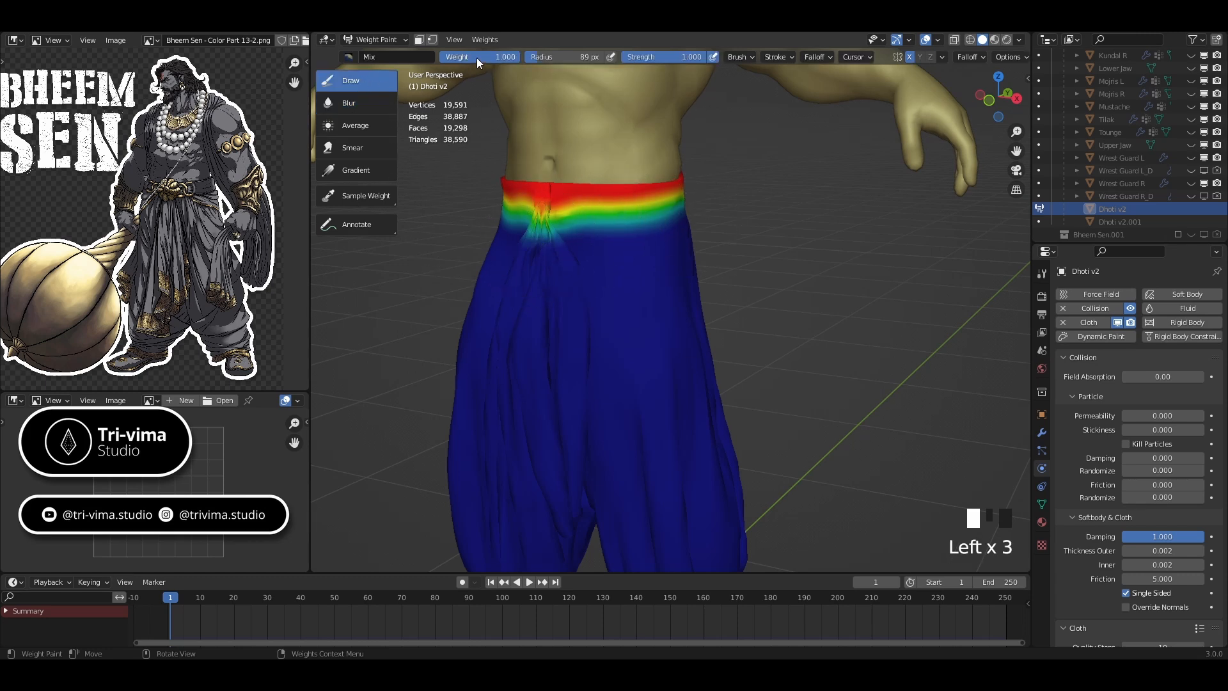
left_click_drag(477, 63, 405, 62)
mouse_move(535, 251)
left_mouse_down()
mouse_move(548, 254)
mouse_move(538, 246)
left_mouse_up()
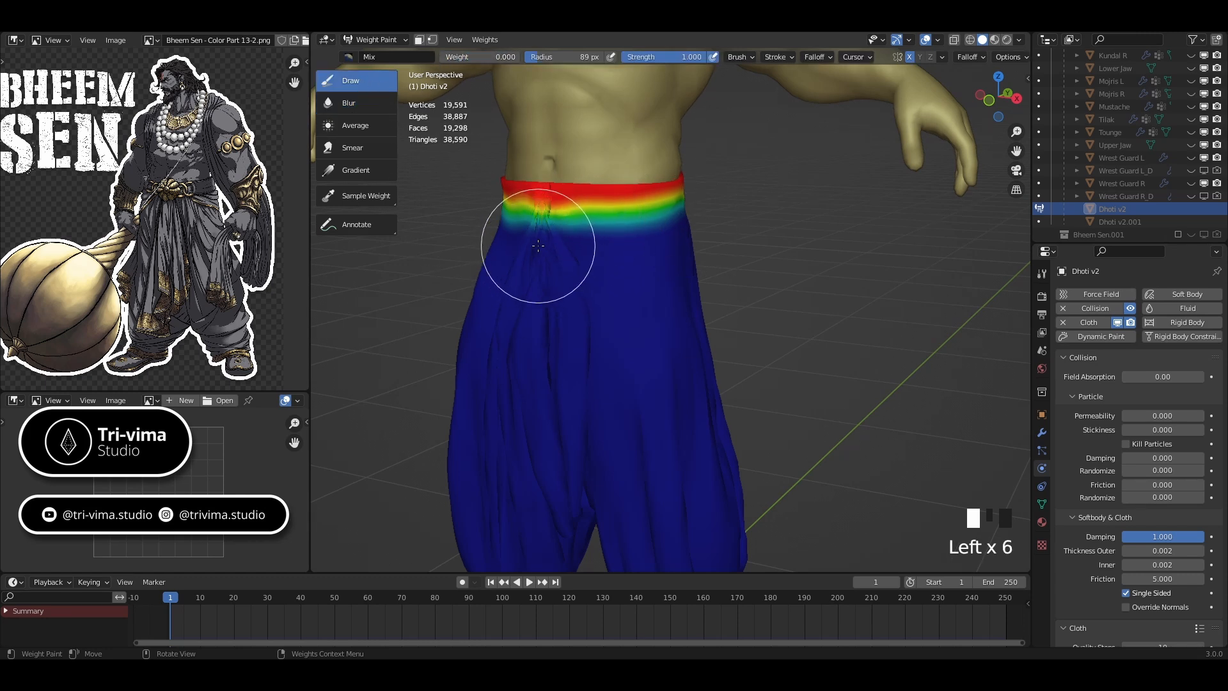
- Blur the hip pin weights along the side and back of the waistband, and return to Object Mode
middle_click_drag(538, 246, 491, 262)
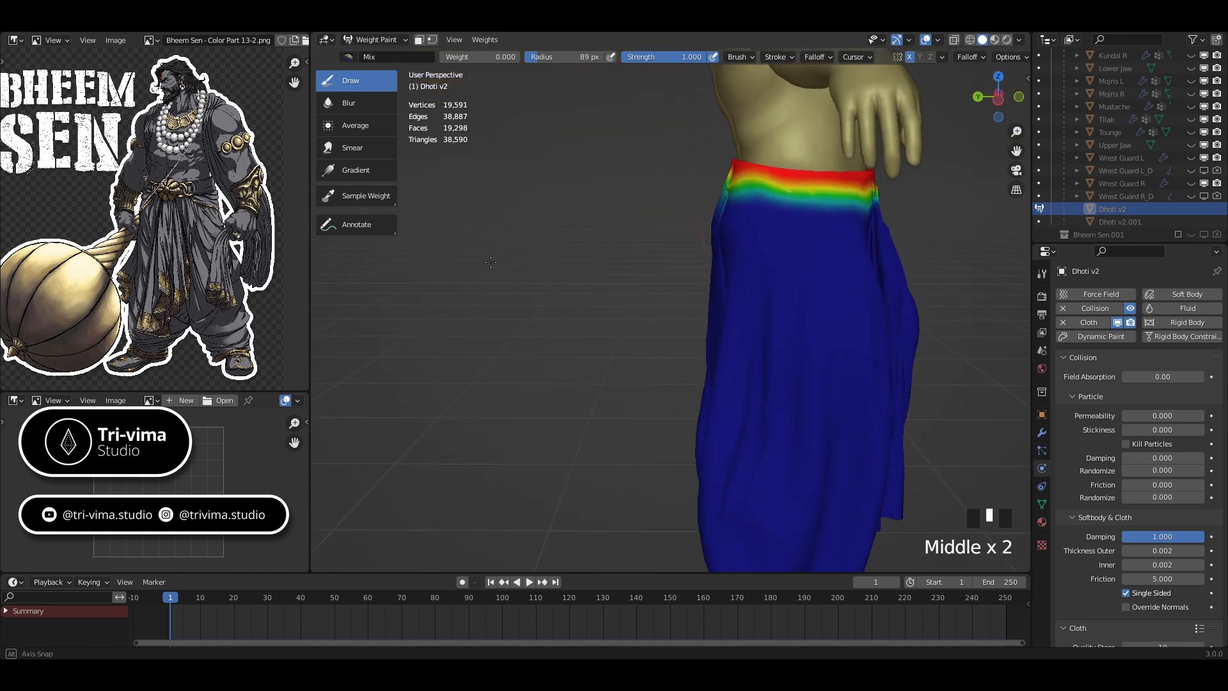
left_click(350, 103)
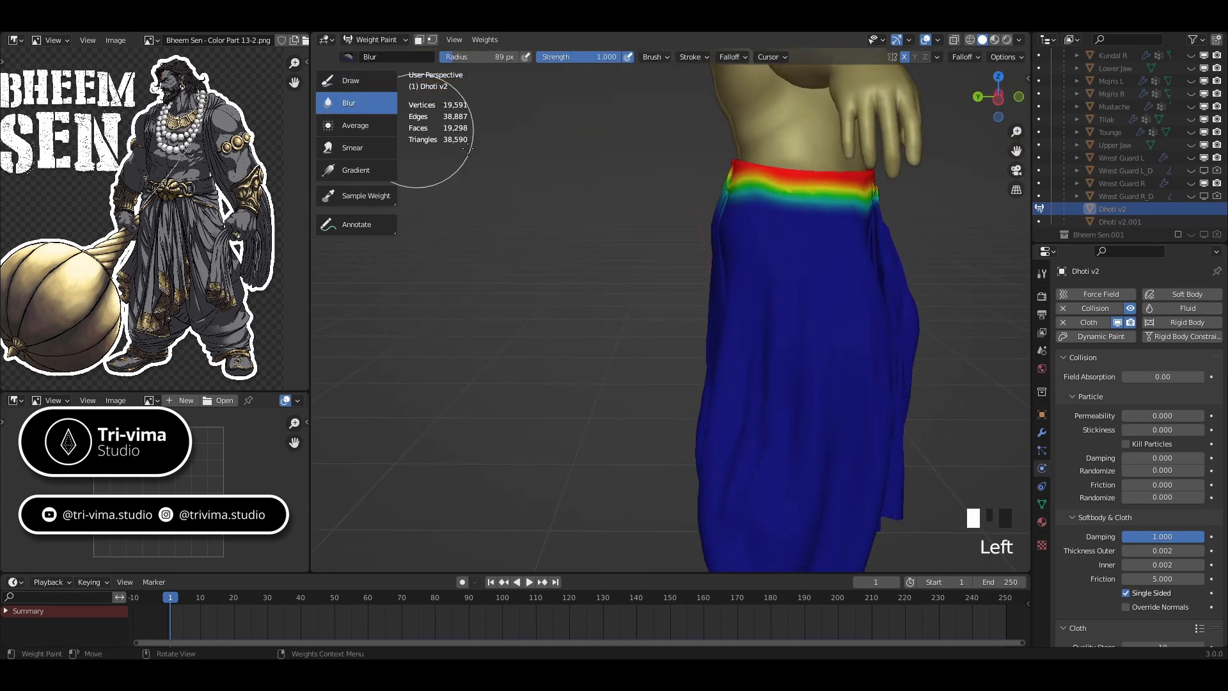
mouse_move(760, 189)
left_mouse_down()
mouse_move(744, 189)
mouse_move(838, 194)
left_mouse_up()
mouse_move(840, 196)
left_mouse_down()
mouse_move(856, 199)
mouse_move(793, 194)
left_mouse_up()
left_click_drag(790, 192, 732, 179)
middle_click_drag(732, 178, 511, 191)
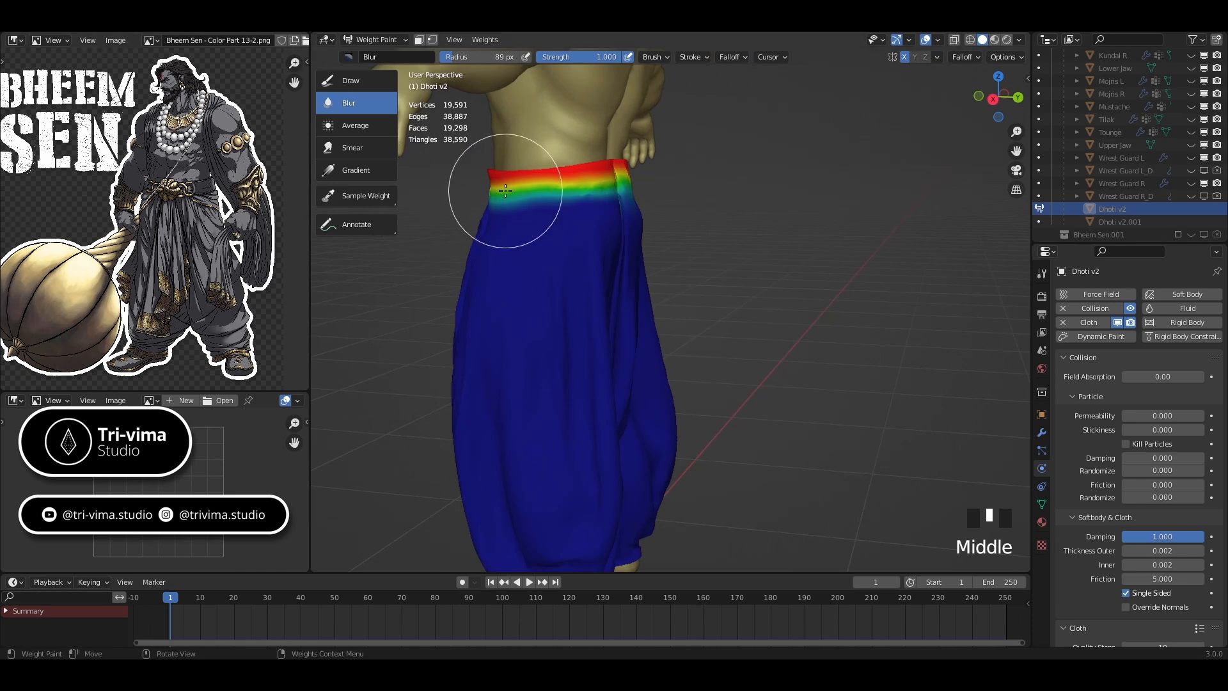
mouse_move(576, 189)
left_mouse_down()
mouse_move(613, 187)
mouse_move(583, 197)
left_mouse_up()
mouse_move(583, 197)
left_mouse_down()
mouse_move(600, 196)
mouse_move(587, 190)
left_mouse_up()
left_click_drag(587, 190, 581, 198)
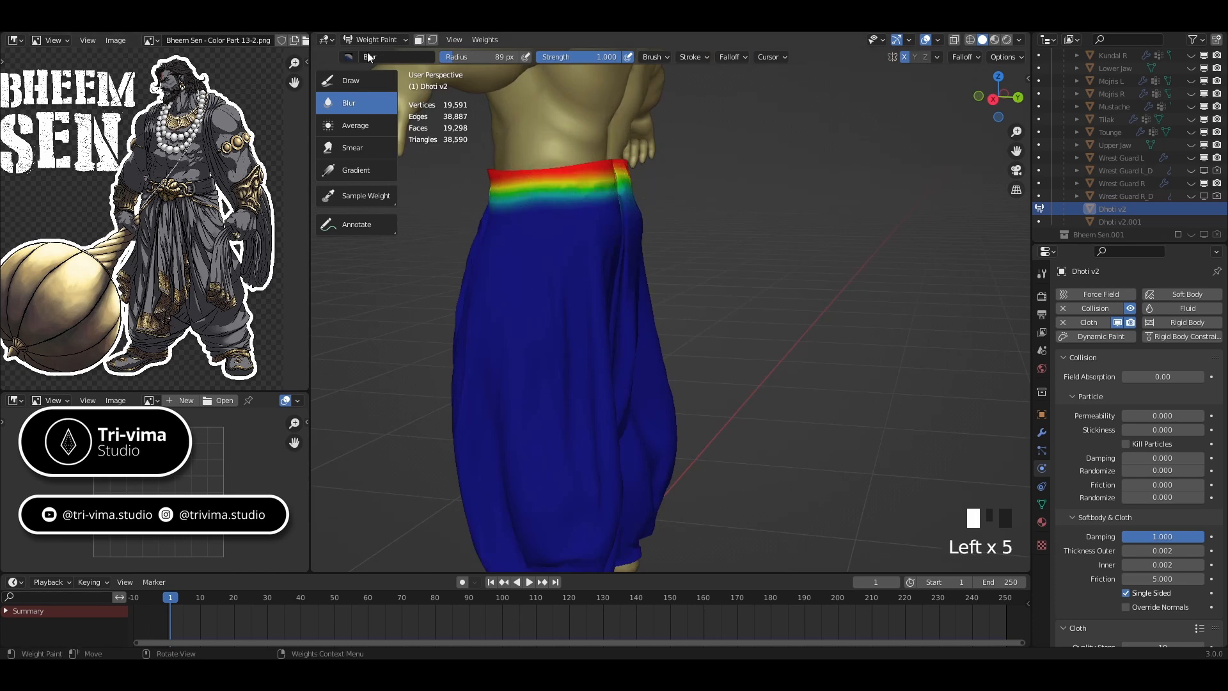
left_click(366, 41)
left_click(372, 53)
key("ctrl+Tab")
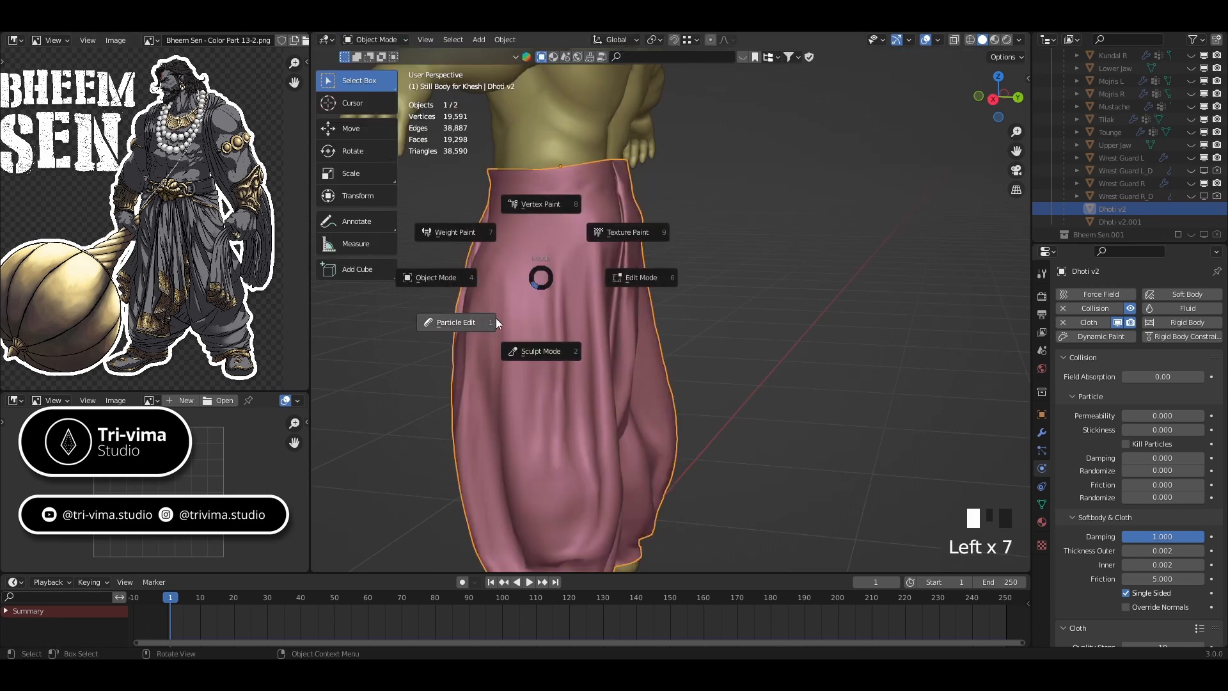
- Hide the viewport toolbar, reveal all hidden objects of the character and clear the selection
middle_click_drag(438, 282, 651, 367)
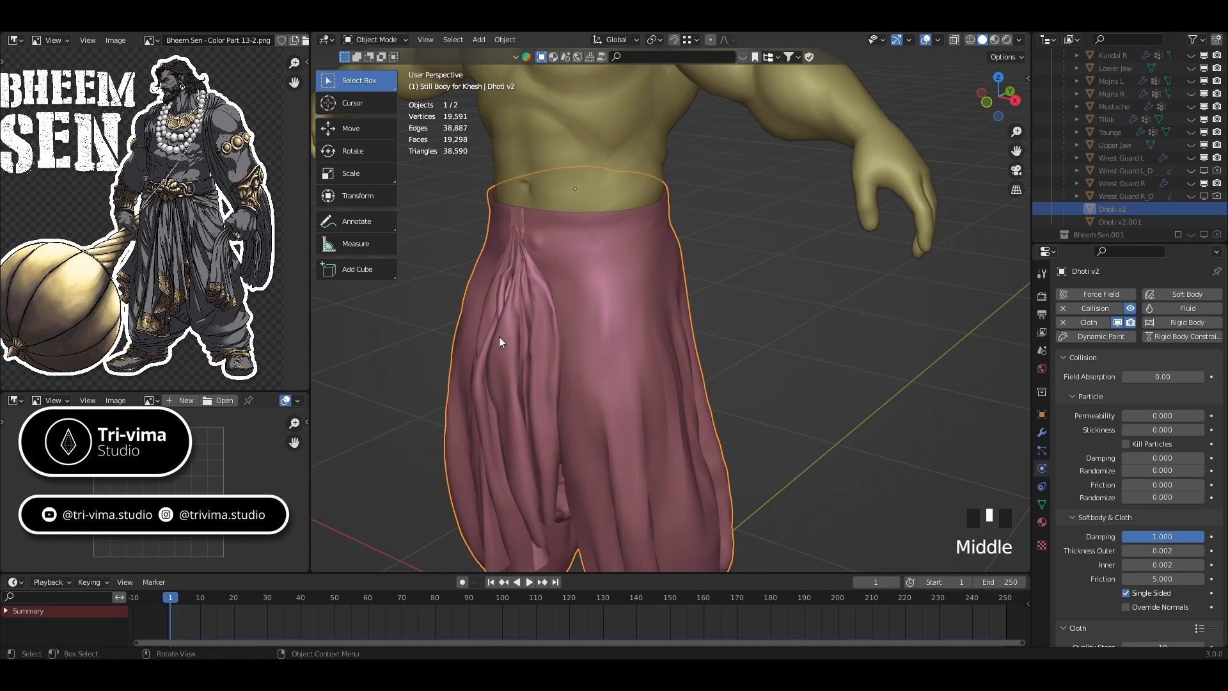
key("t")
scroll(604, 368, "down", 3)
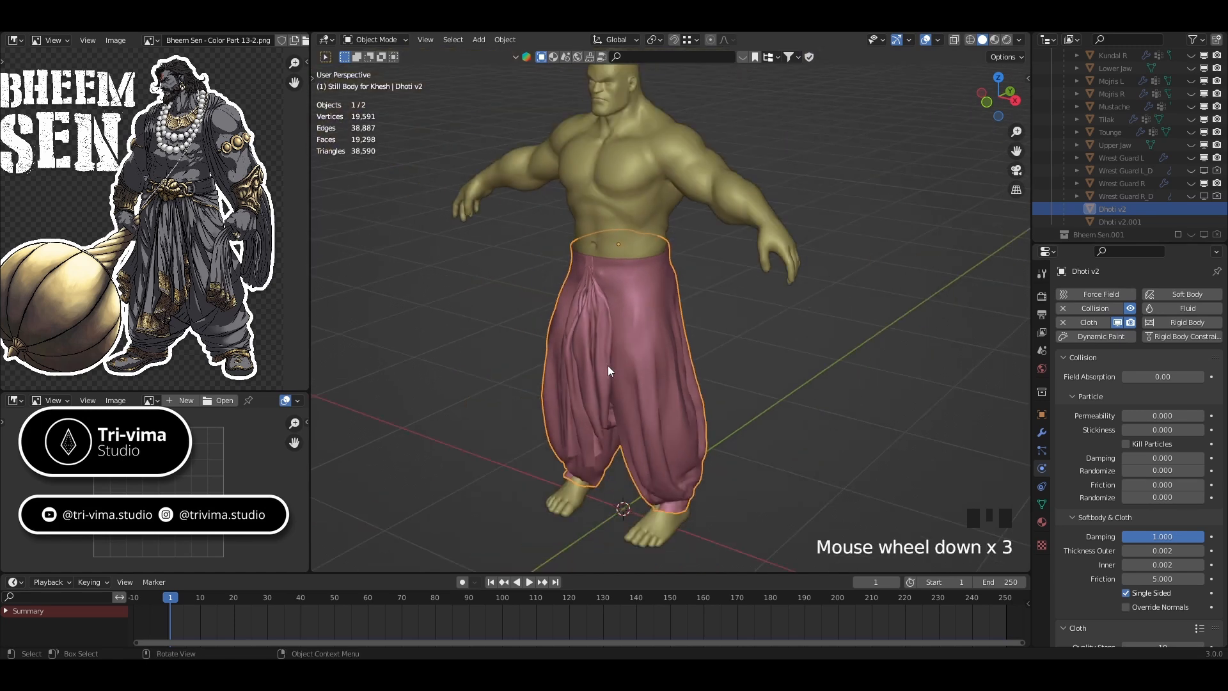
middle_click_drag(608, 366, 996, 313, "shift")
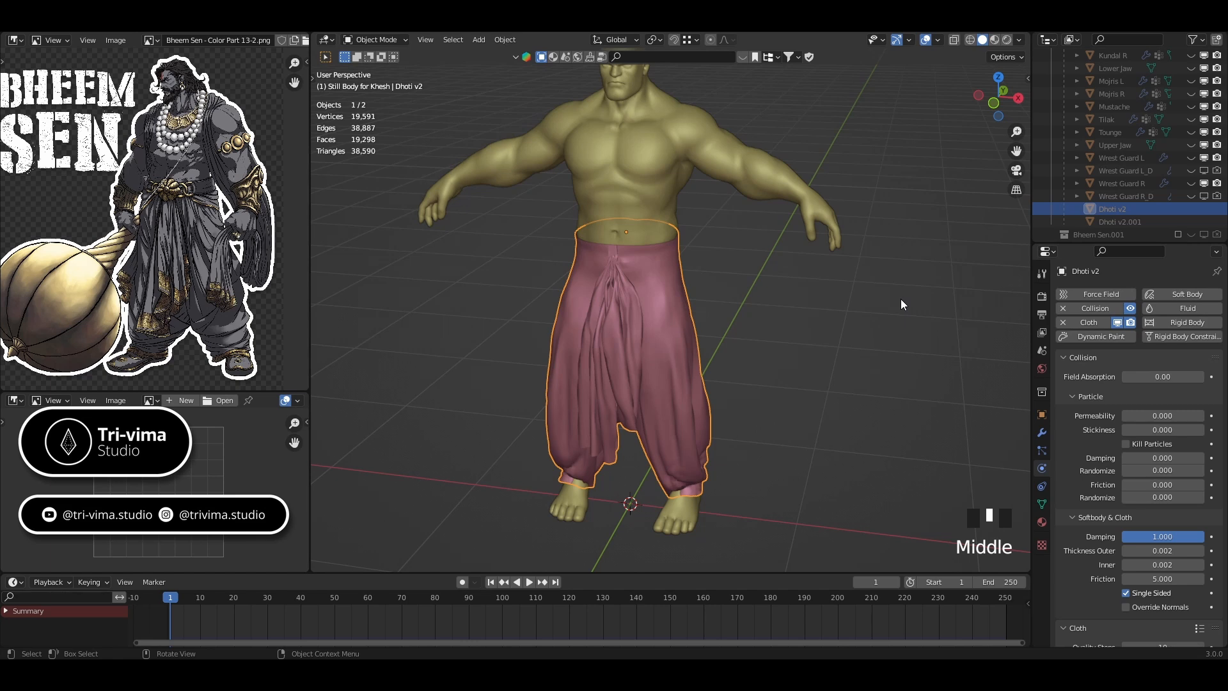
key("alt+h")
left_click(759, 386)
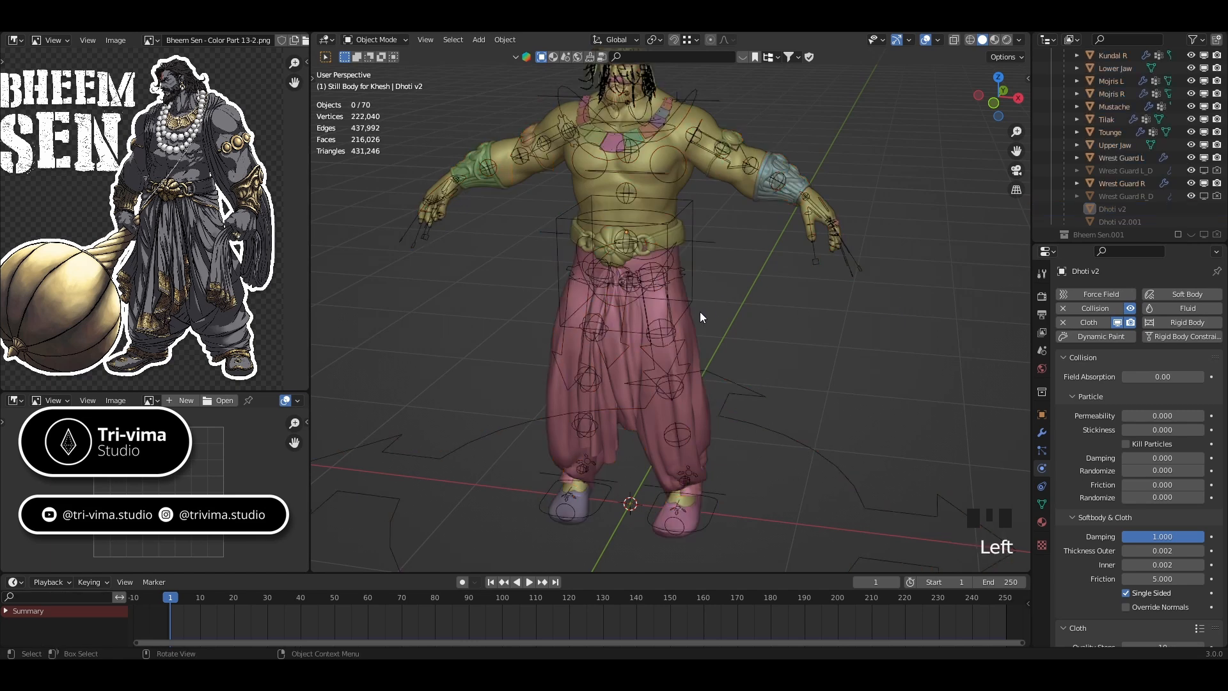
- Hide all Golden Haar pendants and their empties, from GHPL1_Empty 01 through GHPR6_Empty 02, working in the maximized Outliner
middle_click_drag(700, 312, 682, 324, "shift")
scroll(589, 299, "up", 3)
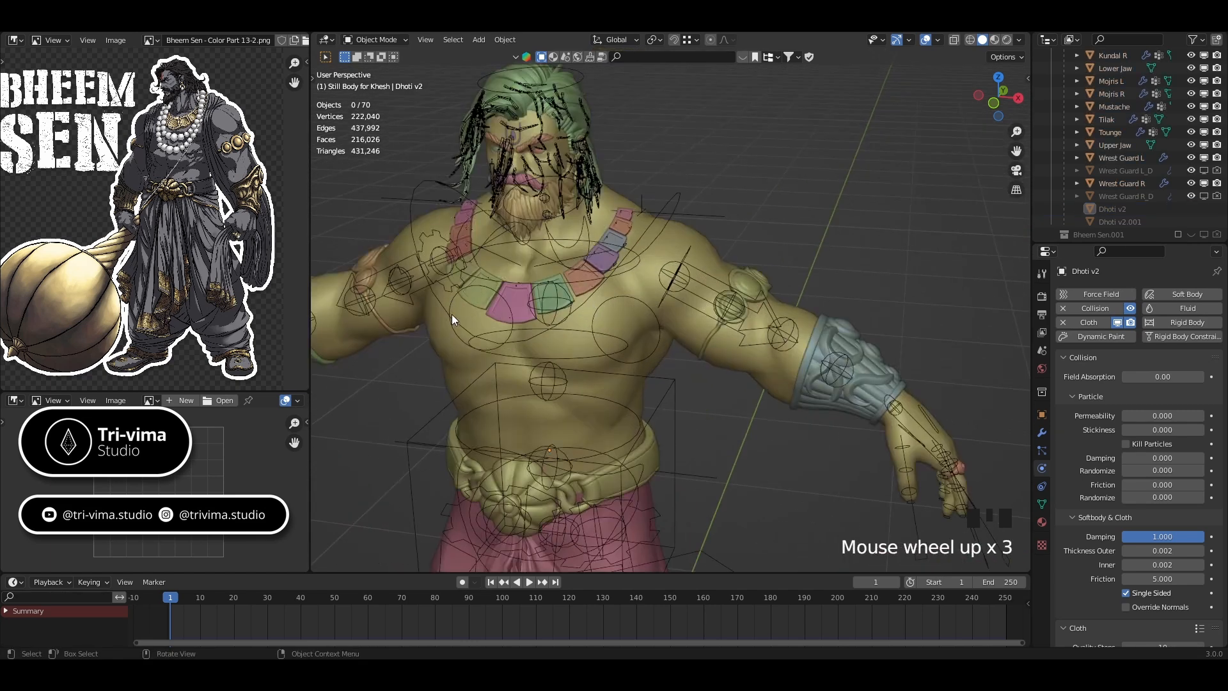
left_click(623, 215)
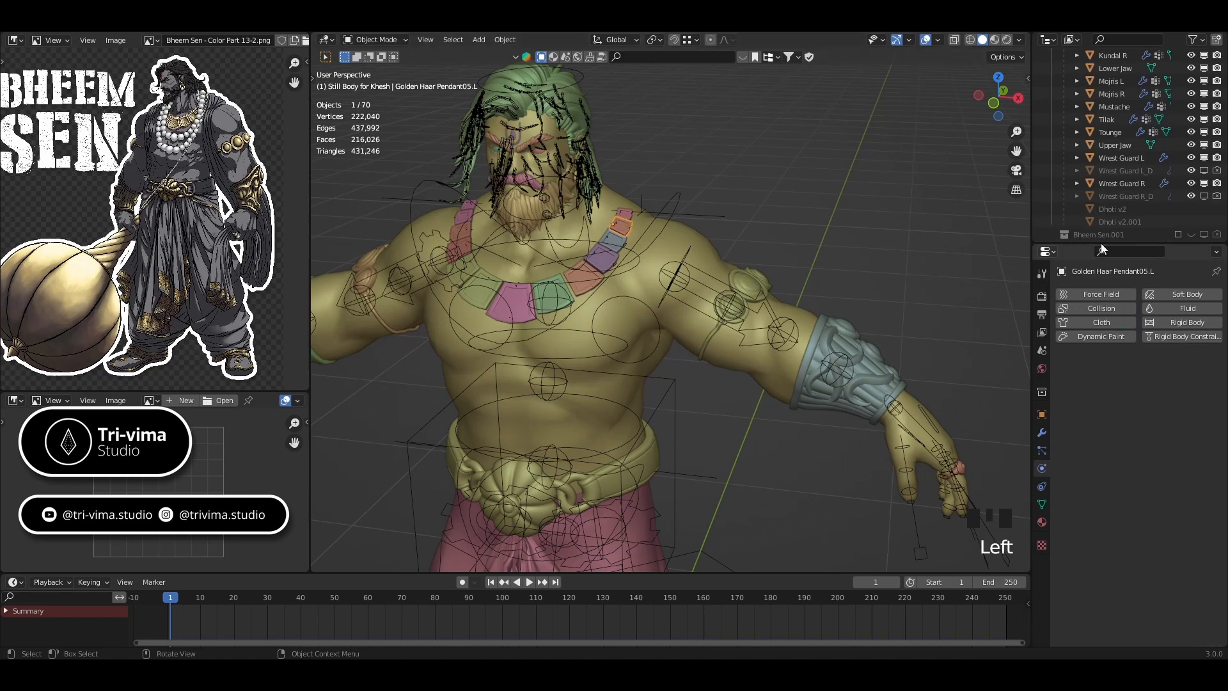
scroll(1154, 174, "up", 15)
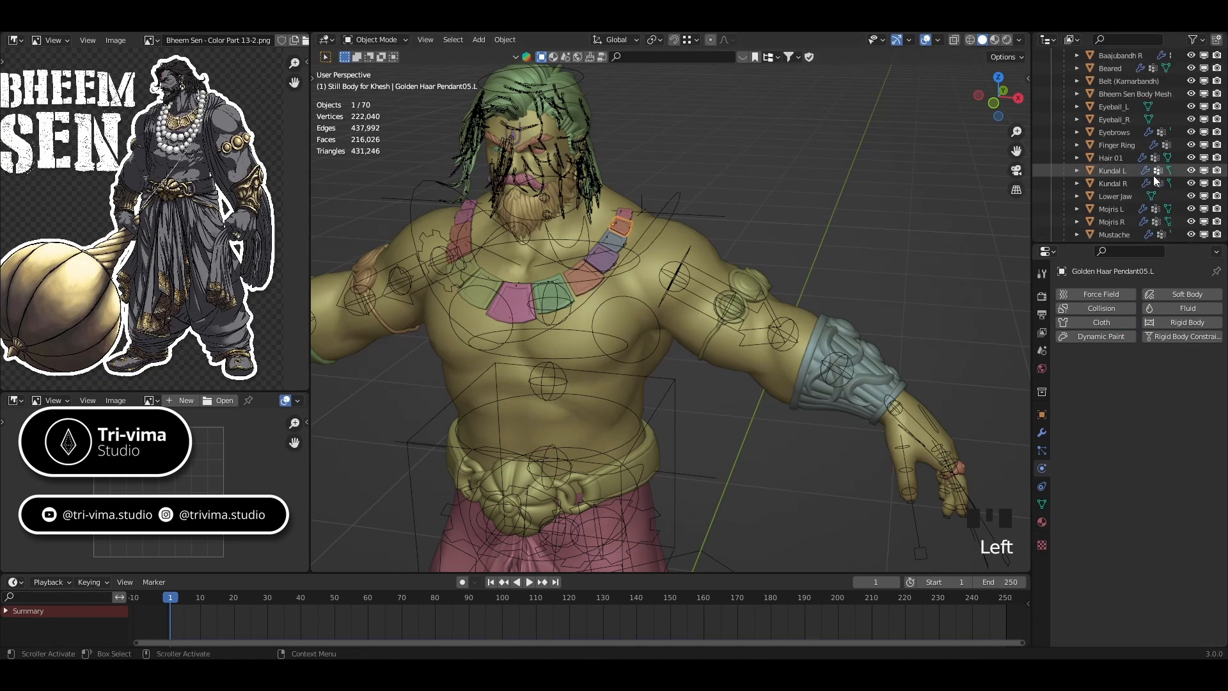
scroll(1153, 175, "down", 4)
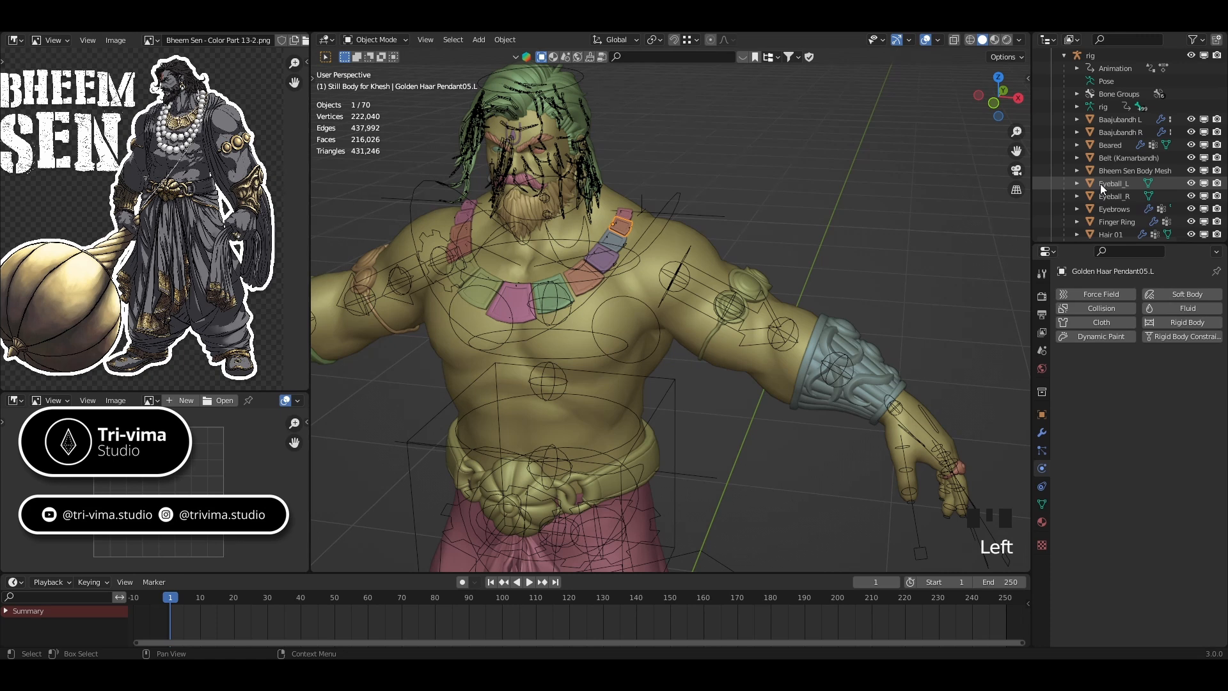
scroll(1101, 183, "down", 10)
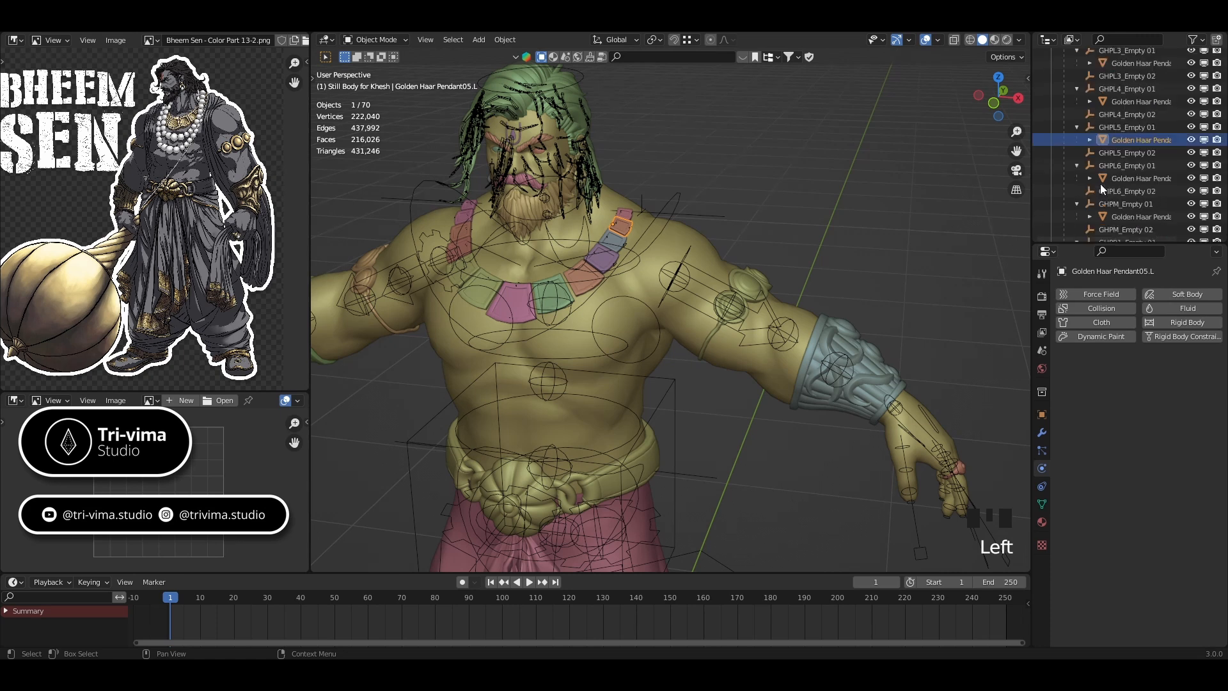
key("ctrl+space")
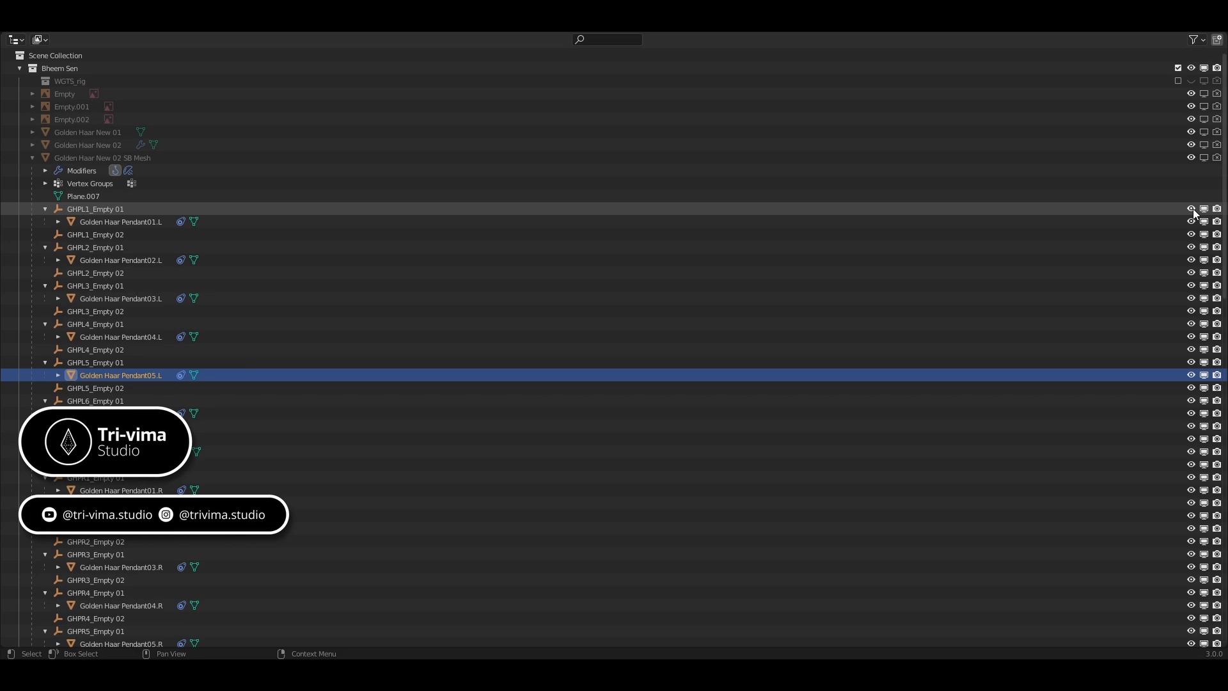
left_click_drag(1193, 210, 1187, 627)
scroll(1061, 512, "down", 6)
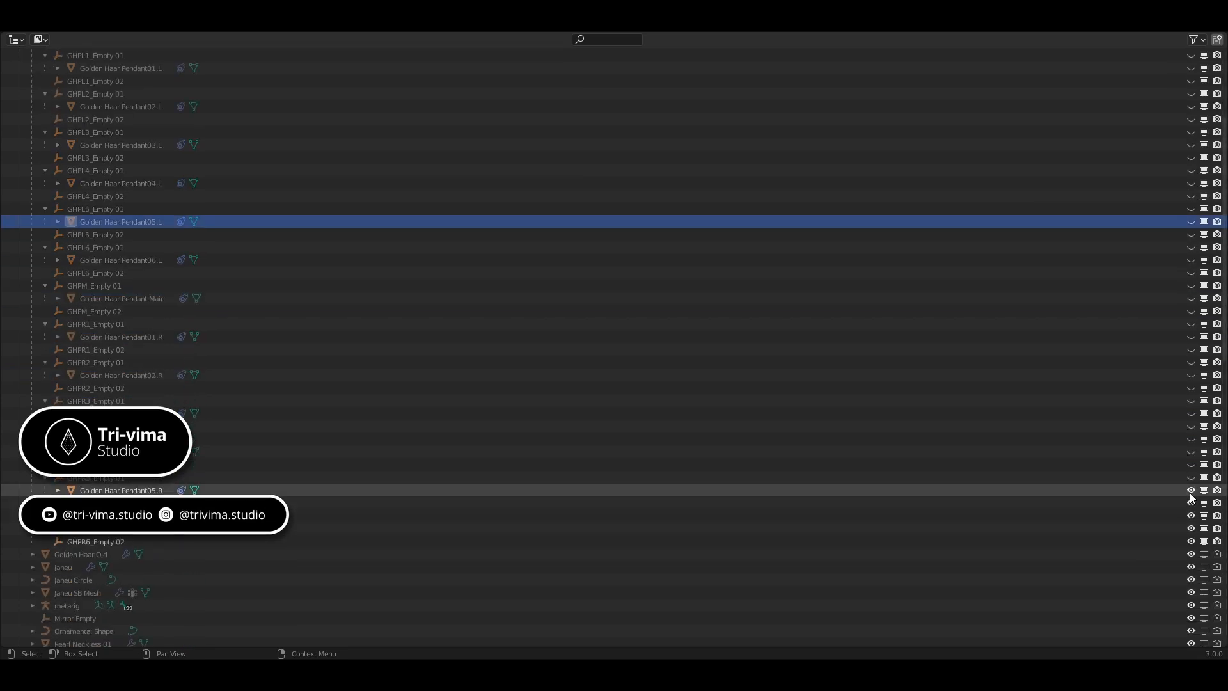
- Disable the Golden Haar pendants and their empties in viewports and renders, restore the editor layout and save the file
left_click_drag(1203, 541, 1192, 197)
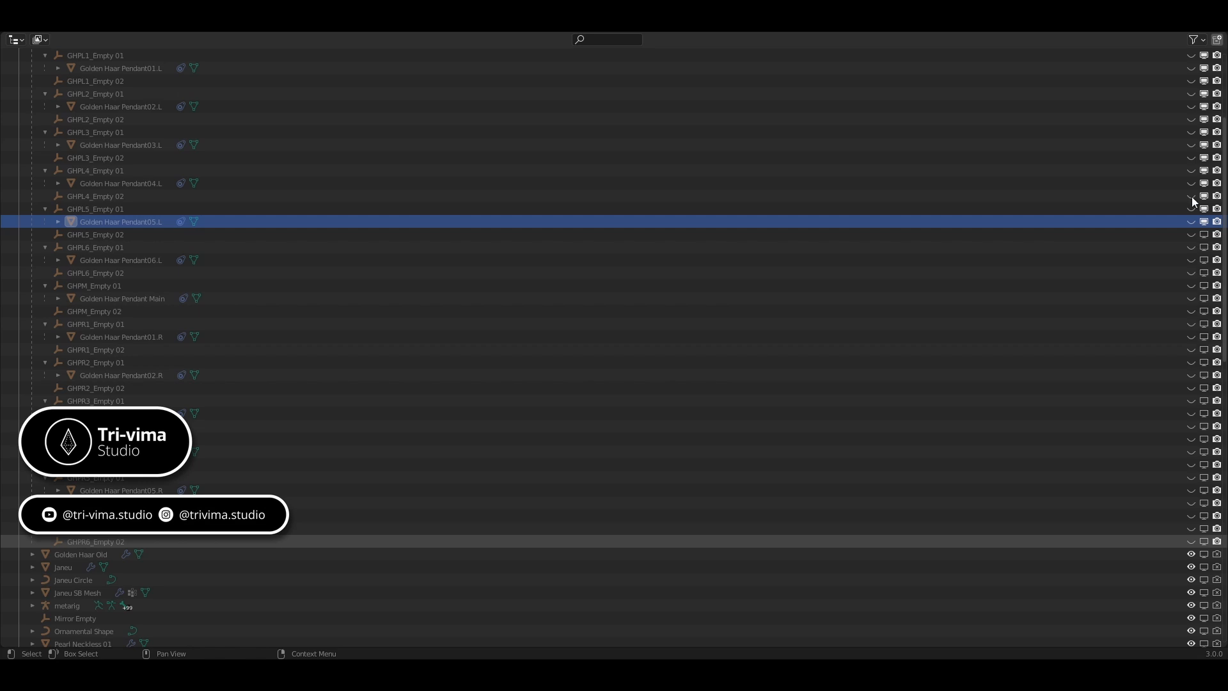
left_click_drag(1217, 57, 1215, 491)
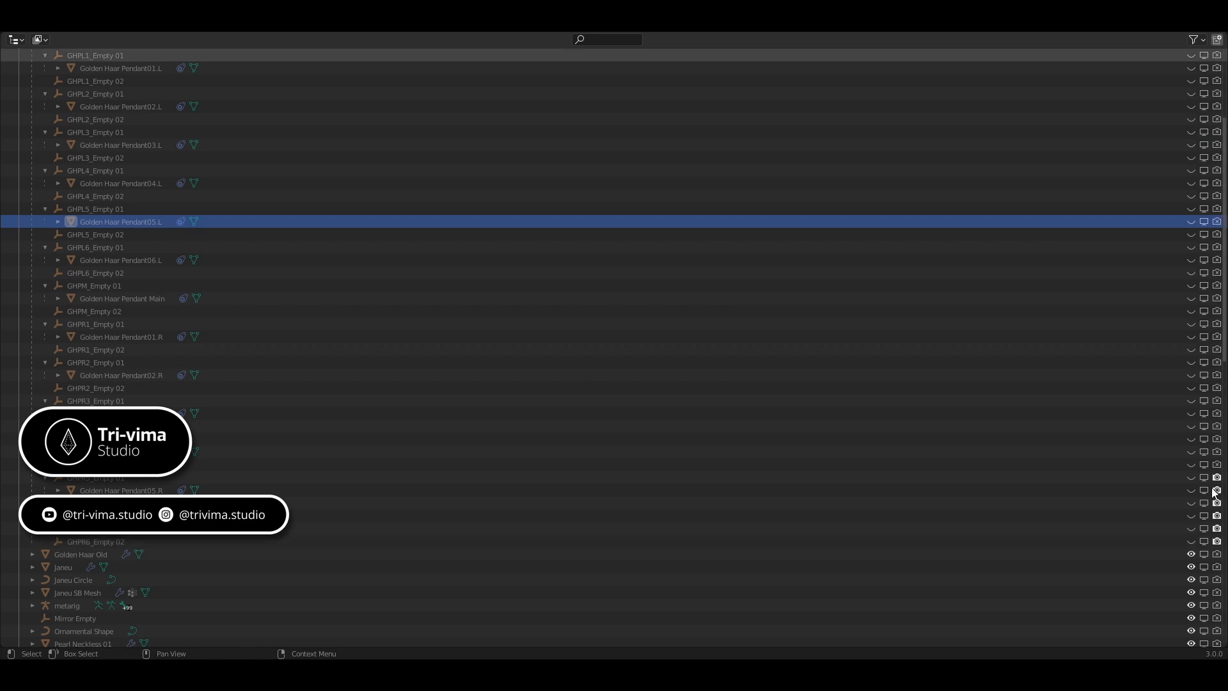
scroll(1195, 435, "up", 6)
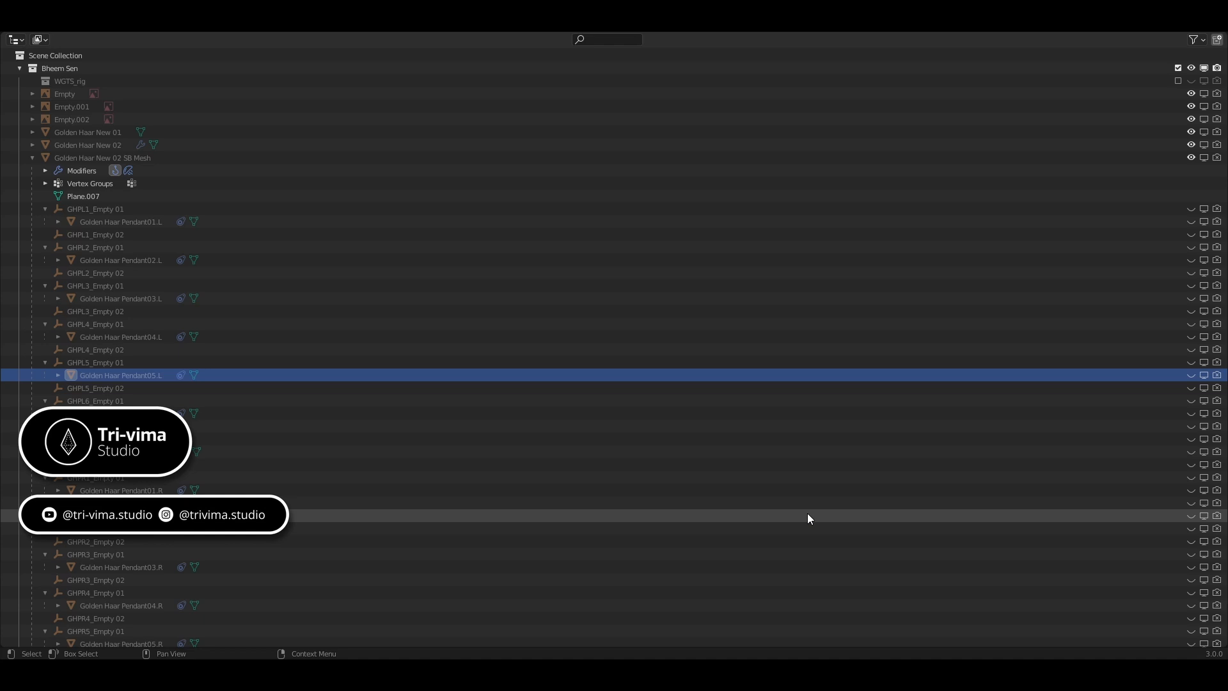
scroll(1031, 217, "down", 9)
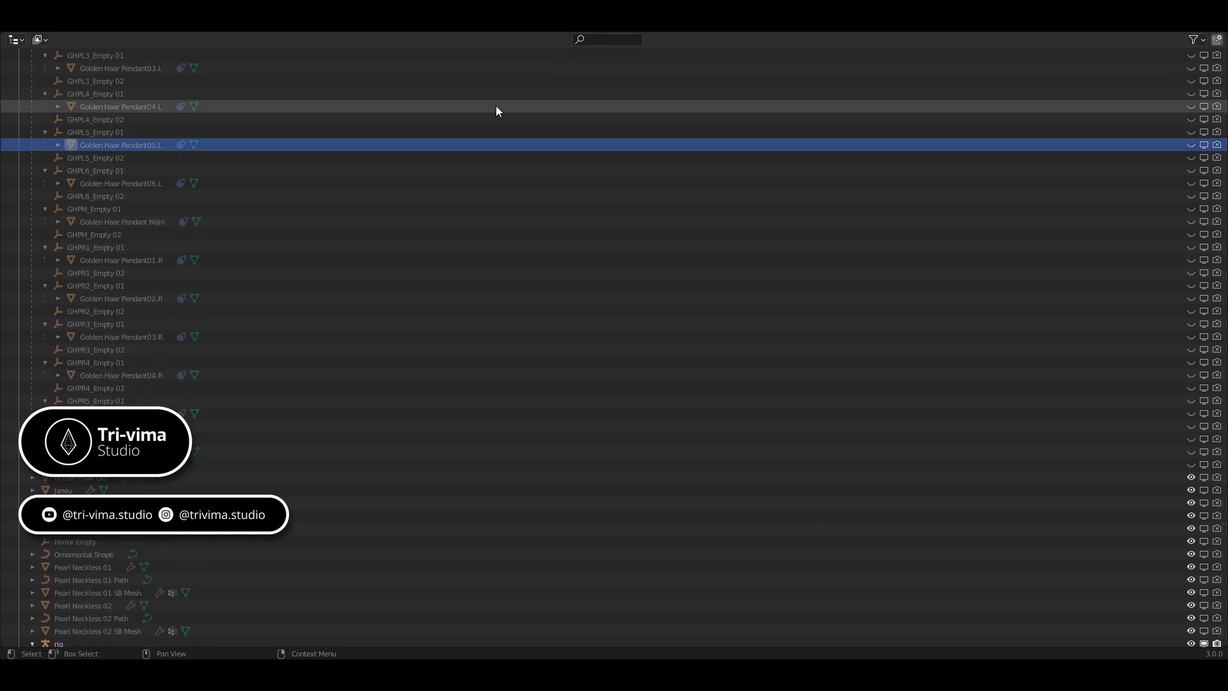
key("ctrl+space")
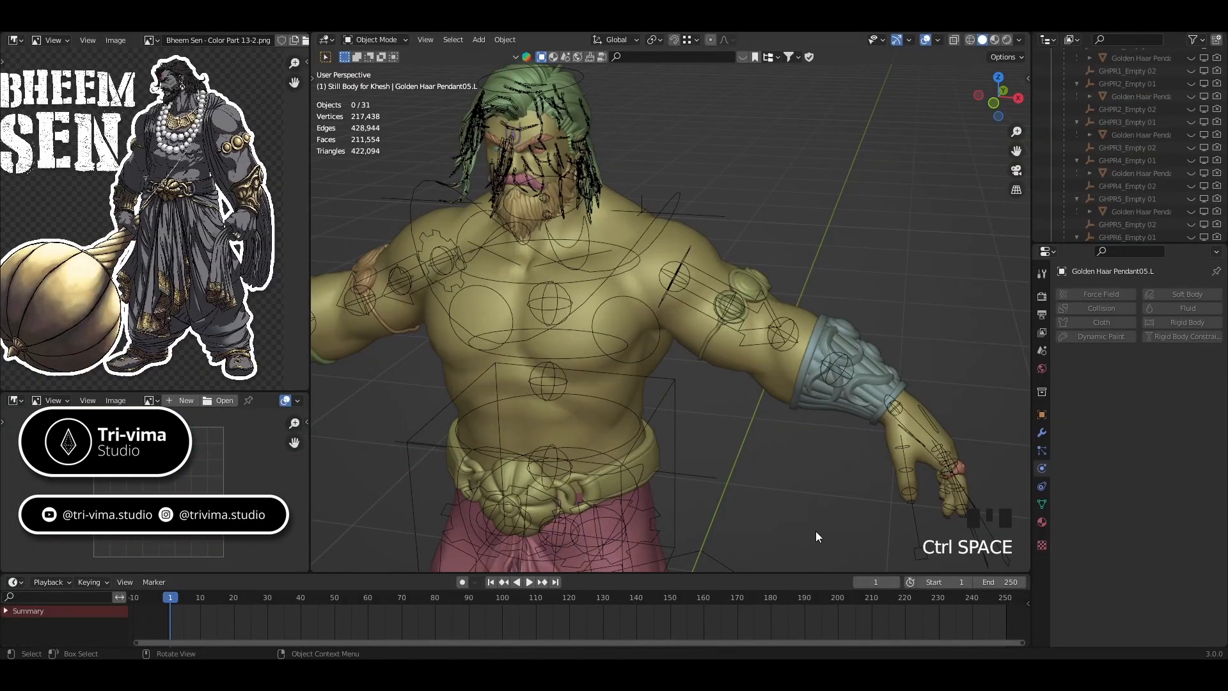
key("ctrl+s")
- Select Dhoti v2 and try baking its cloth simulation cache, stopping the bake after the first few frames
scroll(715, 431, "down", 2)
middle_click_drag(692, 357, 705, 418, "shift")
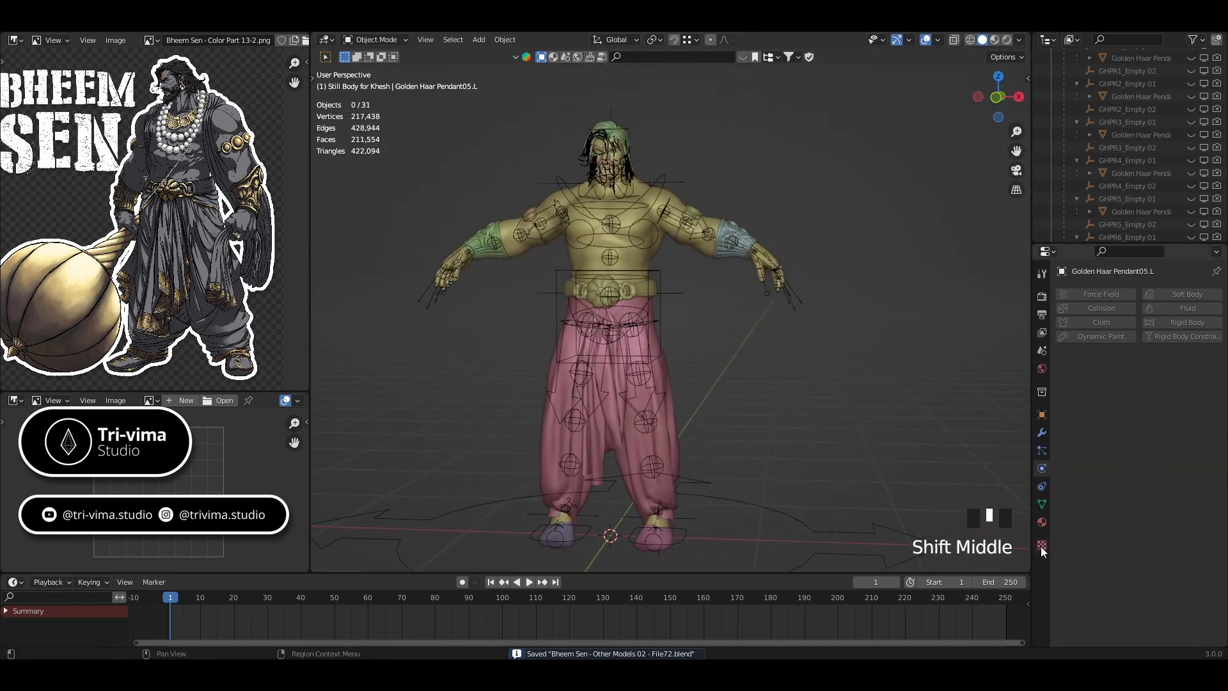
left_click(670, 430)
scroll(1092, 541, "down", 20)
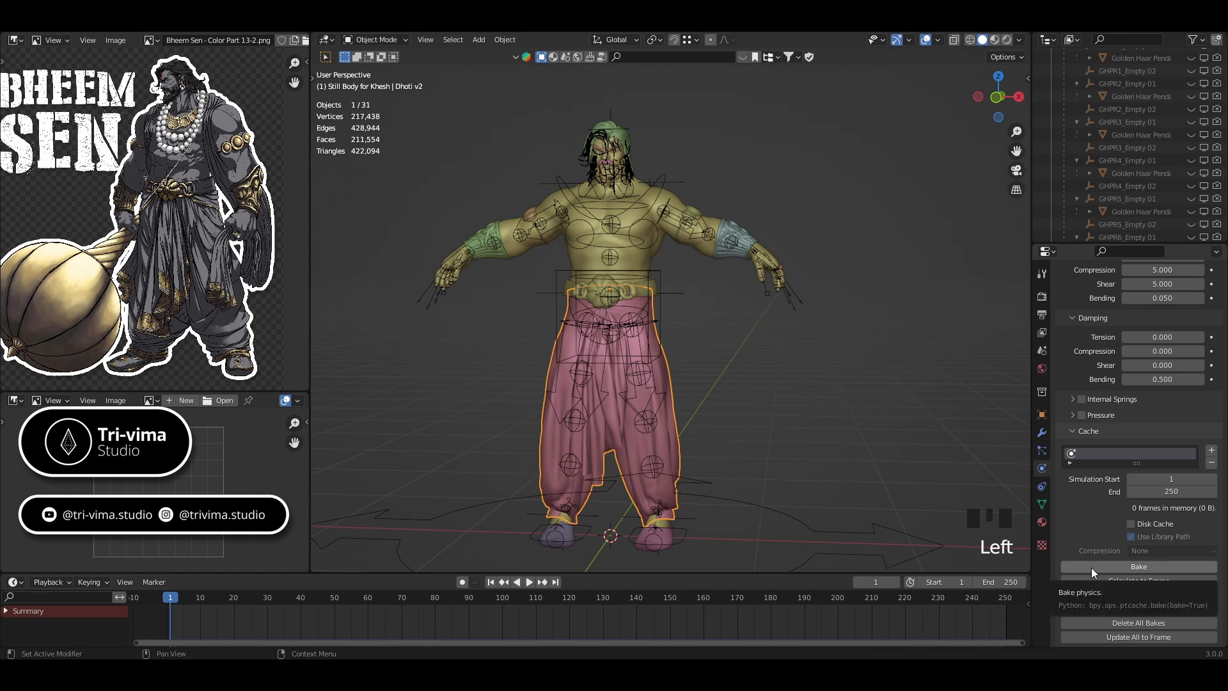
left_click(1091, 567)
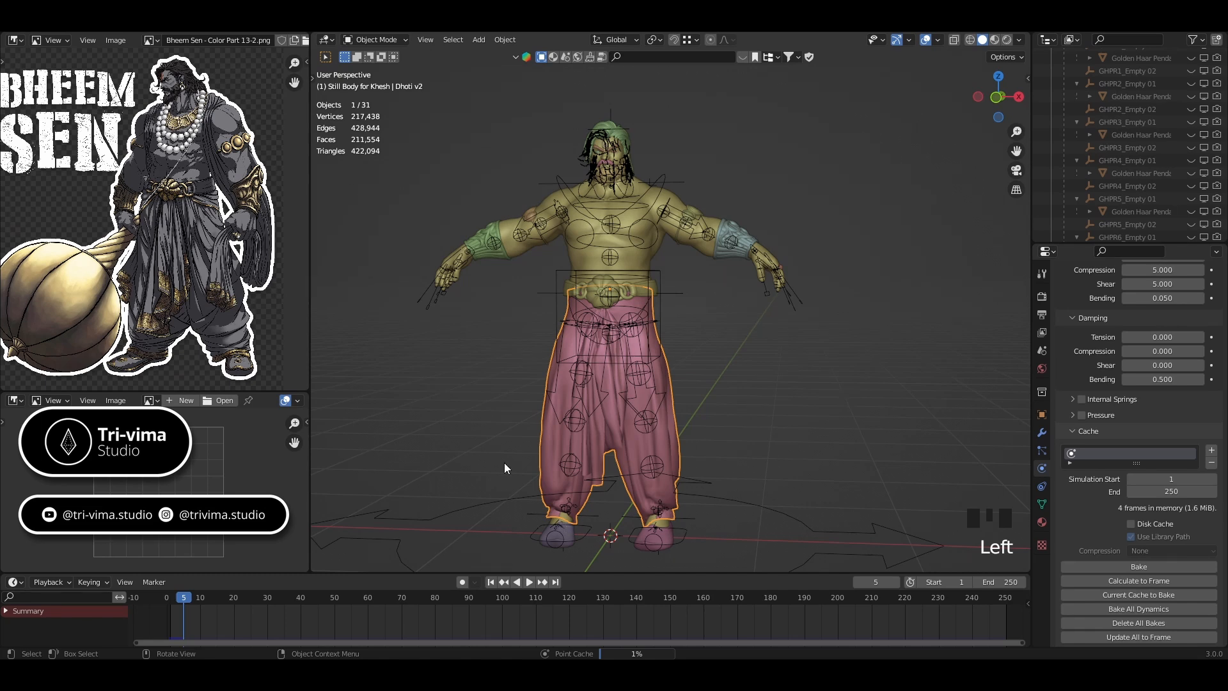
key("Escape")
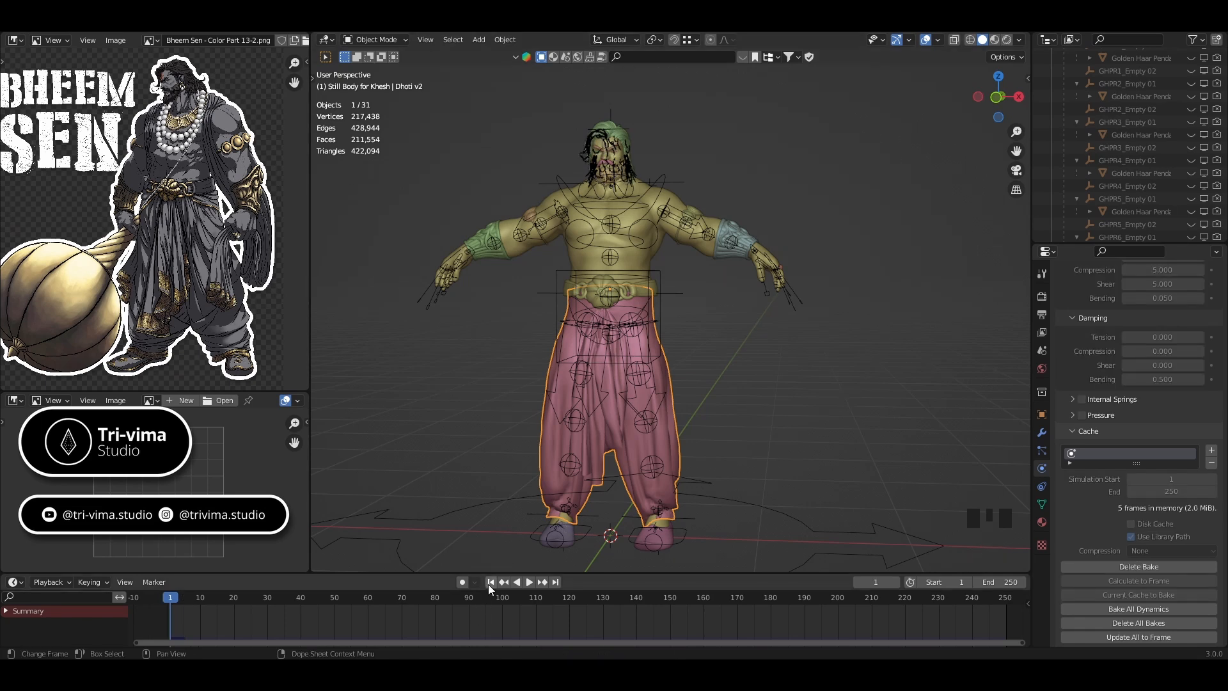
- Enter Sculpt Mode on Dhoti v2 and nudge its waistband edges into place around the belt with Elastic Deform
scroll(552, 510, "up", 3)
middle_click_drag(570, 473, 581, 298, "shift")
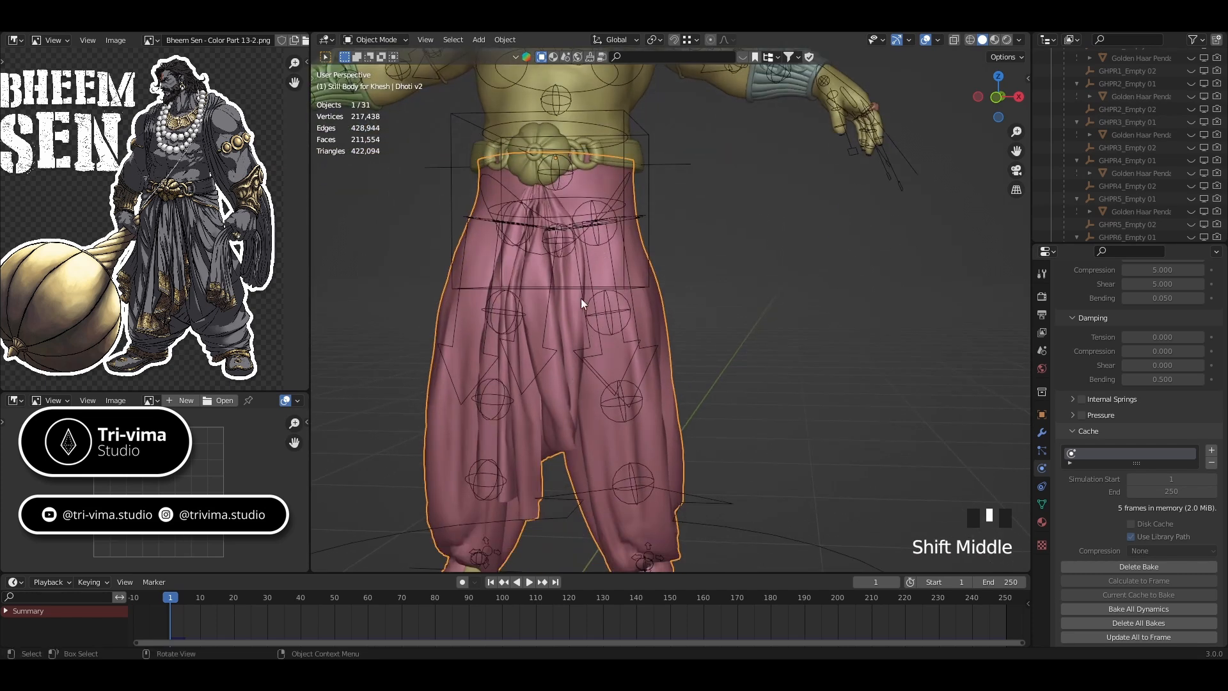
key("ctrl+Tab")
left_click(614, 277)
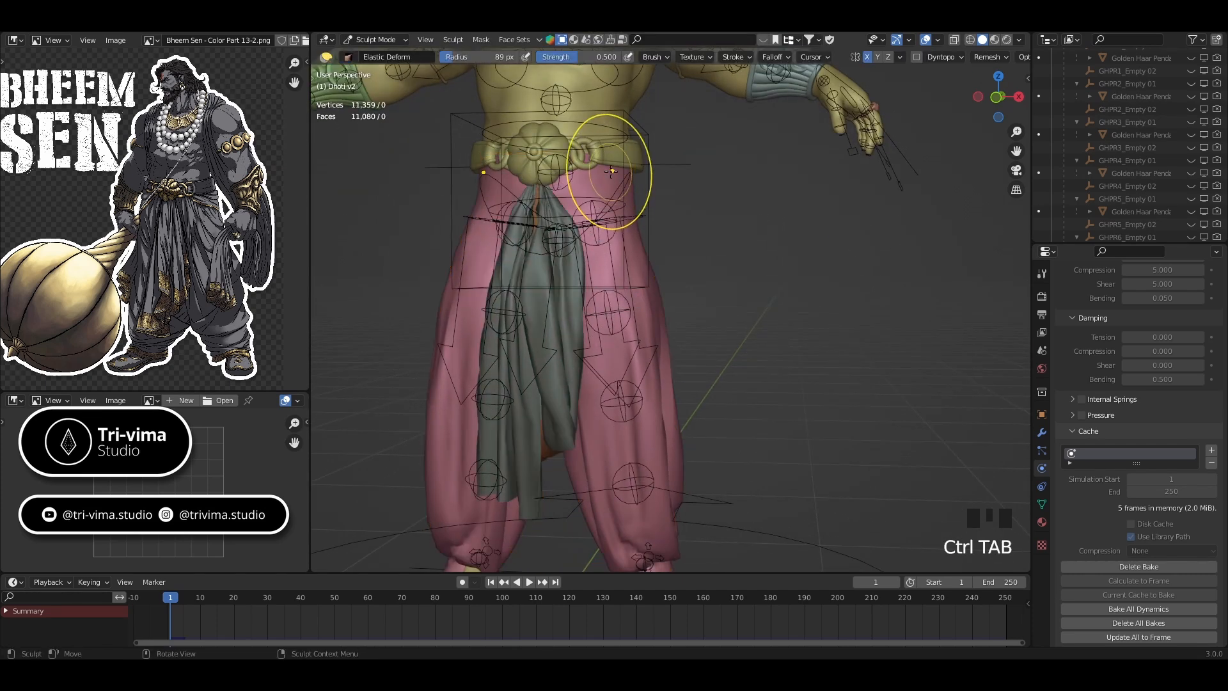
left_click(499, 159)
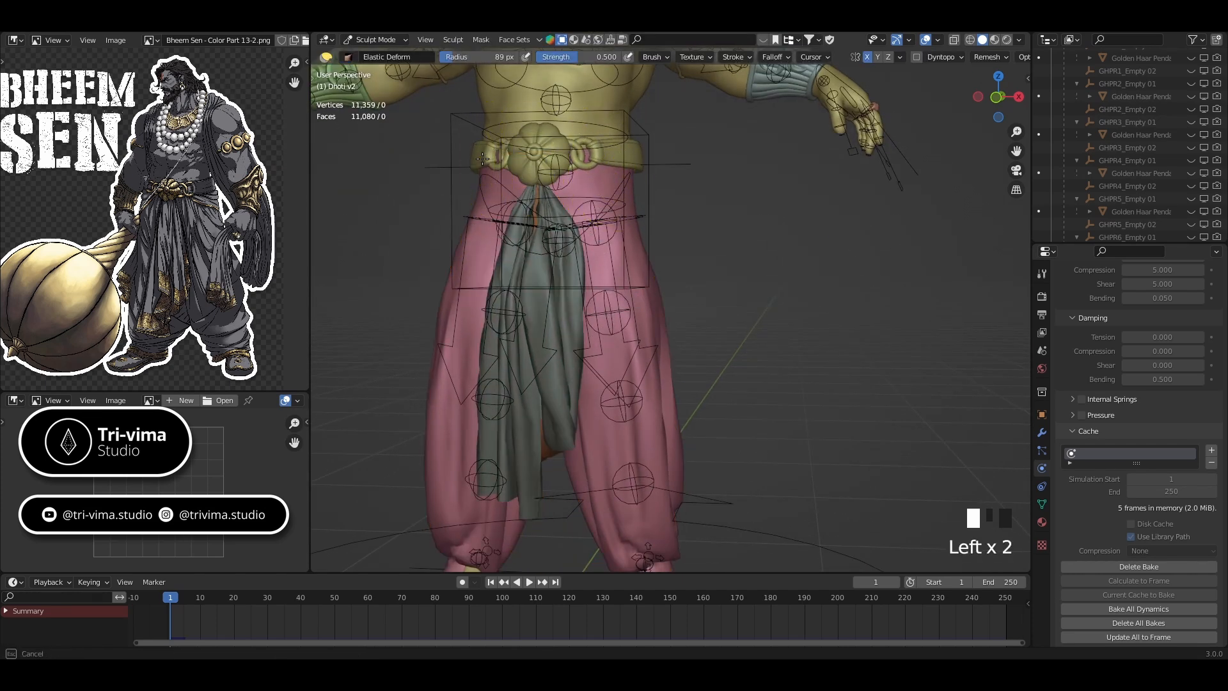
left_click_drag(631, 160, 631, 152)
middle_click_drag(631, 152, 608, 205)
left_click_drag(625, 151, 611, 167)
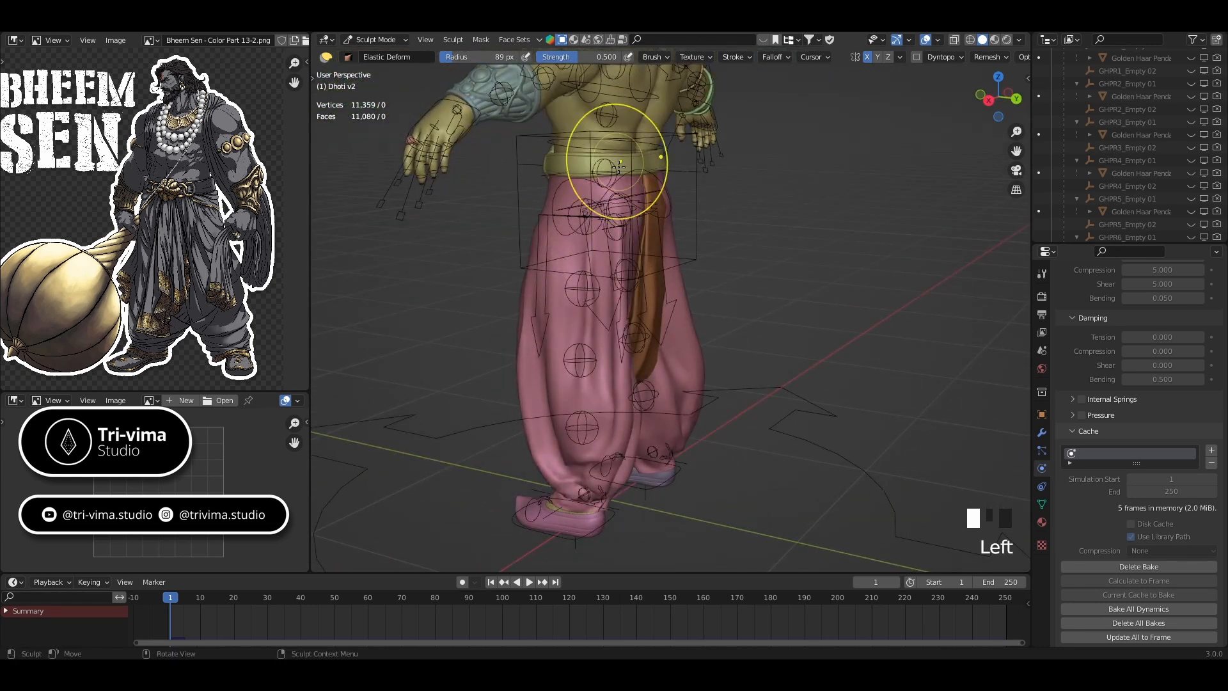
- Adjust the dhoti's lower leg cuffs around the ankles with symmetrical Elastic Deform strokes
mouse_move(611, 166)
middle_mouse_down()
mouse_move(640, 505)
mouse_move(643, 387)
middle_mouse_up()
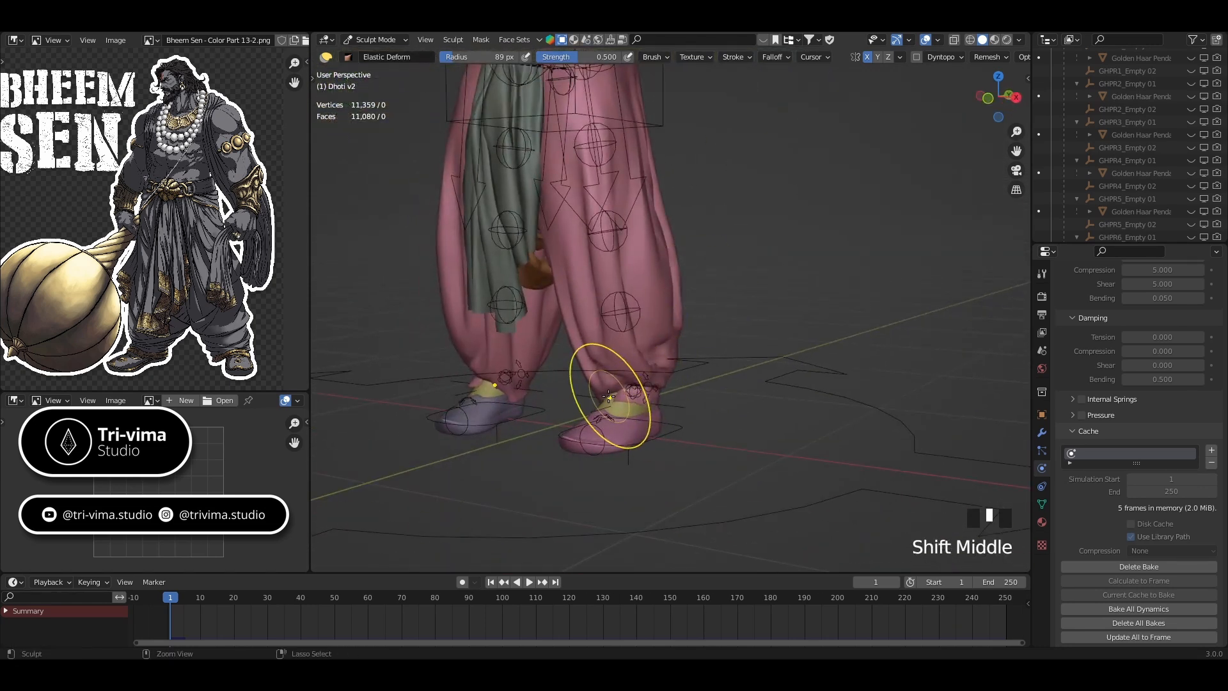
left_click_drag(601, 392, 602, 398, "ctrl")
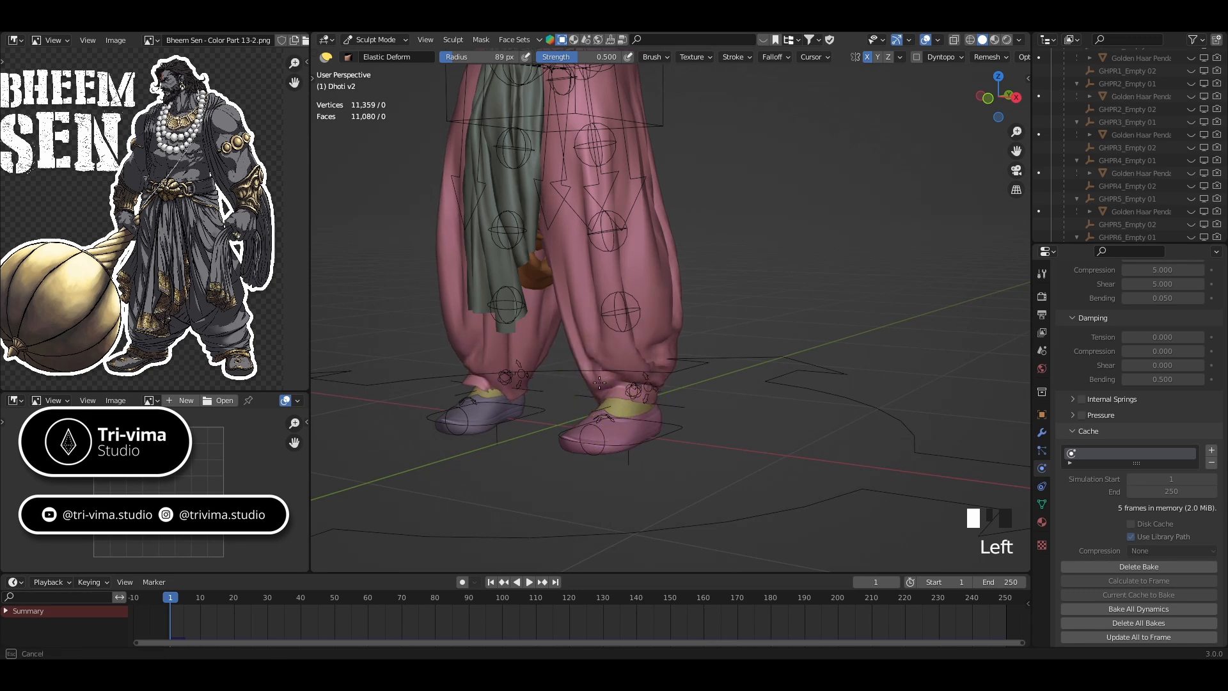
middle_click_drag(602, 398, 642, 405)
scroll(642, 405, "up", 2)
left_click_drag(642, 405, 640, 407)
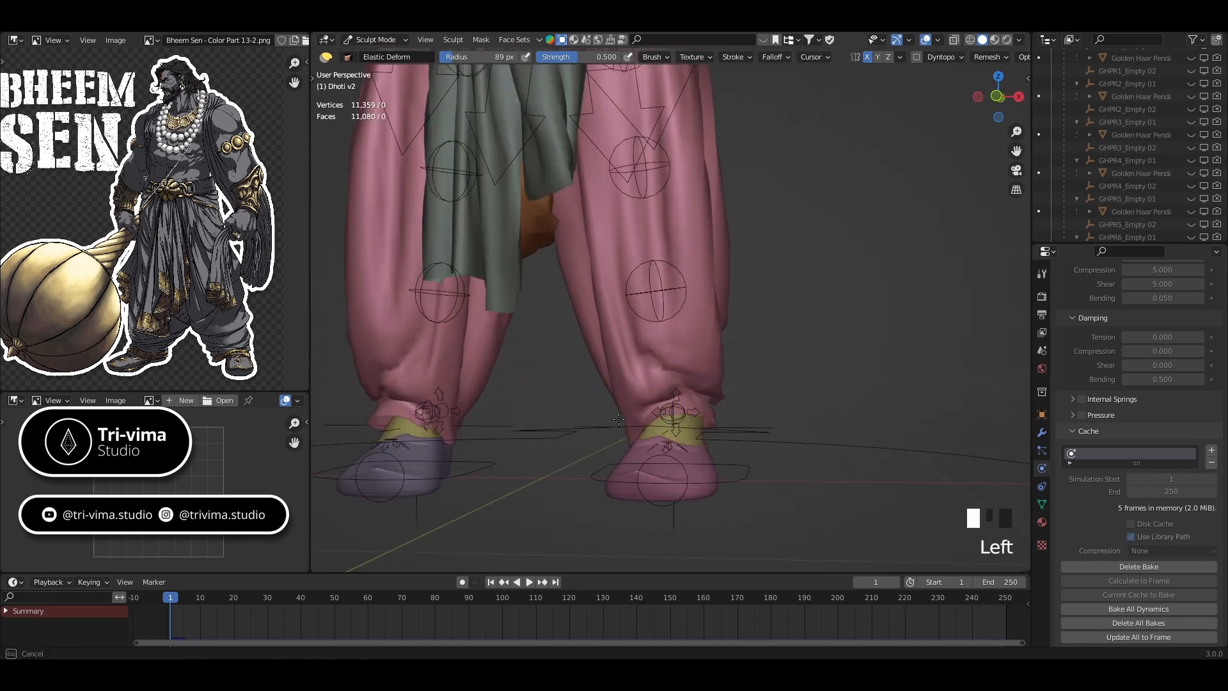
- Refine both sides of the dhoti's cuff around the ankle in close-up with Elastic Deform, and return to Object Mode
mouse_move(639, 407)
middle_mouse_down()
mouse_move(746, 407)
mouse_move(711, 464)
middle_mouse_up()
scroll(707, 466, "up", 3)
mouse_move(743, 566)
left_mouse_down("shift")
mouse_move(737, 529)
mouse_move(749, 523)
mouse_move(721, 534)
left_mouse_up("shift")
scroll(724, 494, "down", 1)
middle_click_drag(724, 494, 740, 507)
left_click_drag(741, 507, 724, 493)
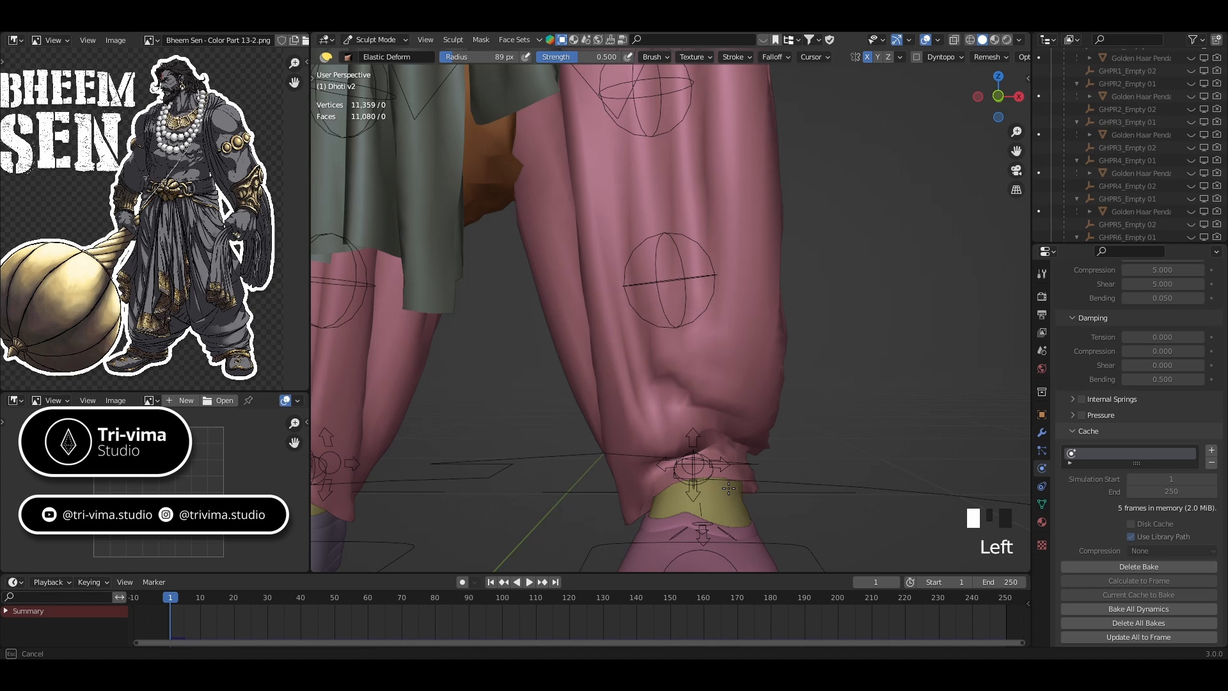
mouse_move(622, 507)
left_mouse_down()
mouse_move(643, 493)
mouse_move(622, 515)
left_mouse_up()
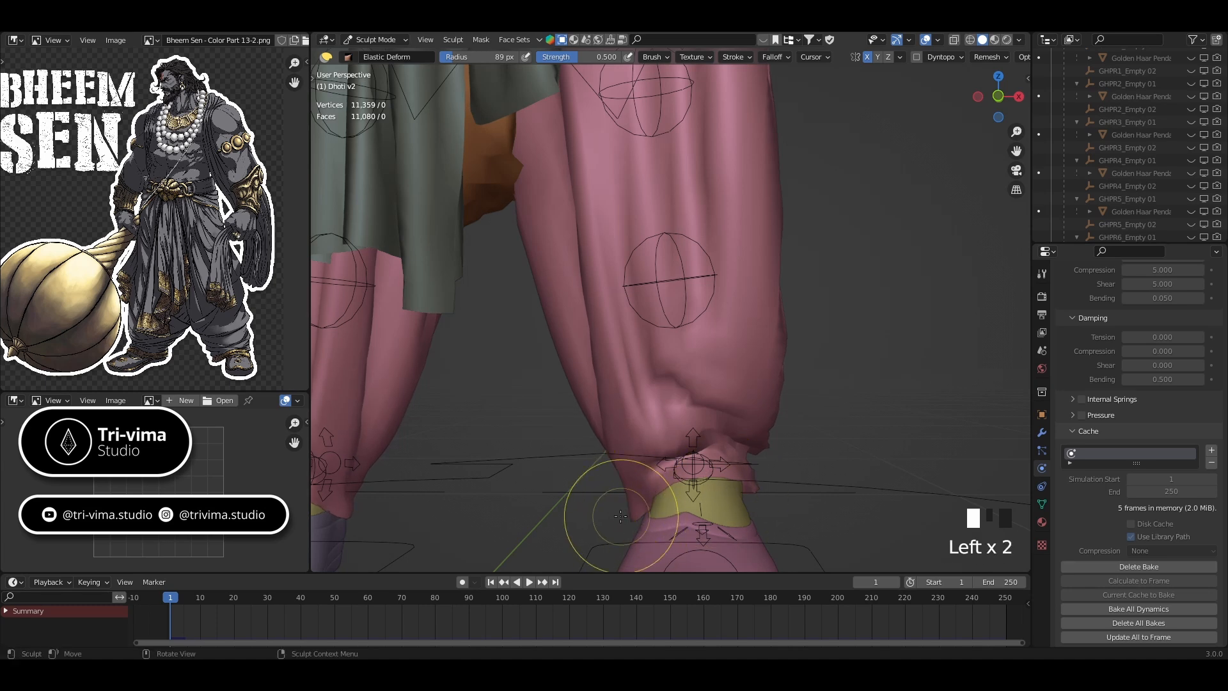
mouse_move(622, 515)
middle_mouse_down()
mouse_move(769, 477)
mouse_move(1006, 502)
mouse_move(570, 539)
middle_mouse_up()
scroll(571, 539, "down", 4)
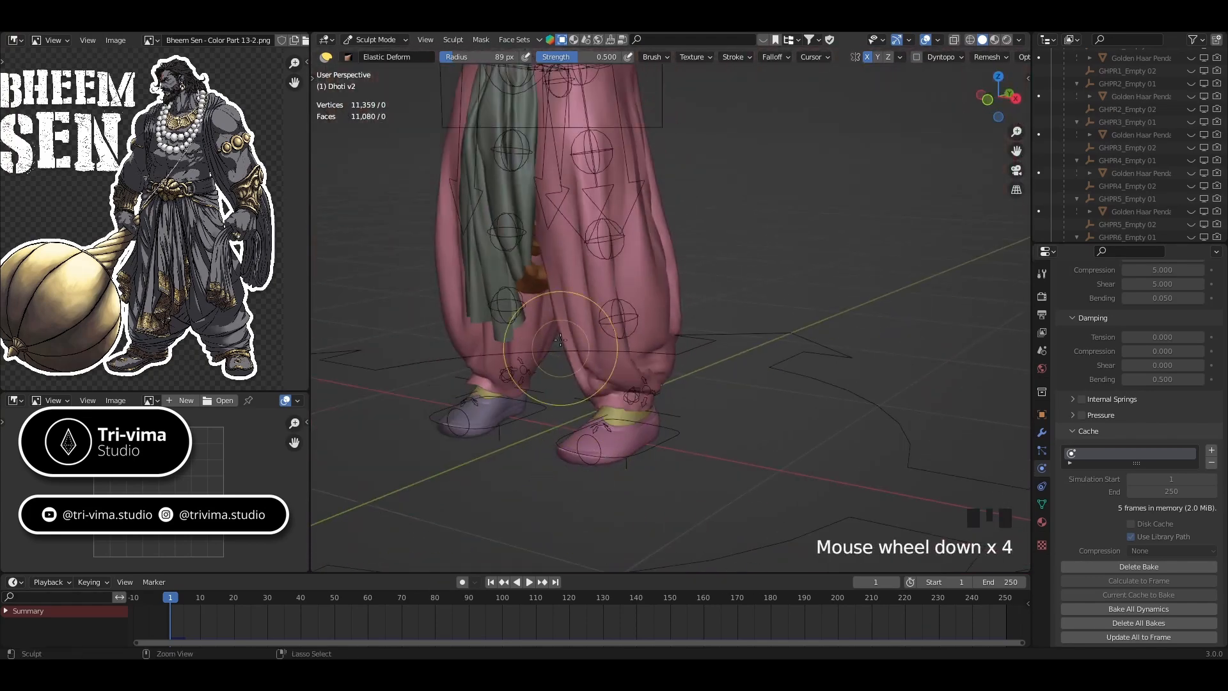
key("ctrl+Tab")
left_click(456, 325)
- Delete the partial cloth bake of Dhoti v2 and bake the simulation again
middle_click_drag(565, 321, 591, 459, "shift")
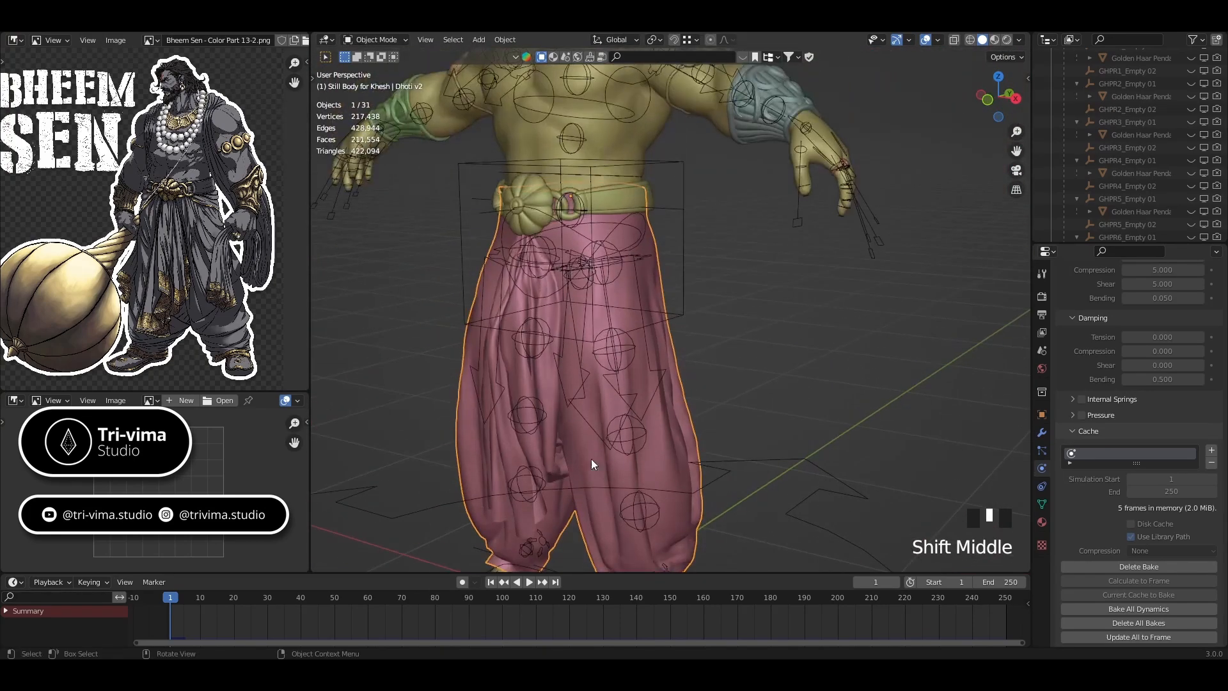
middle_click_drag(576, 343, 627, 275)
scroll(613, 263, "up", 3)
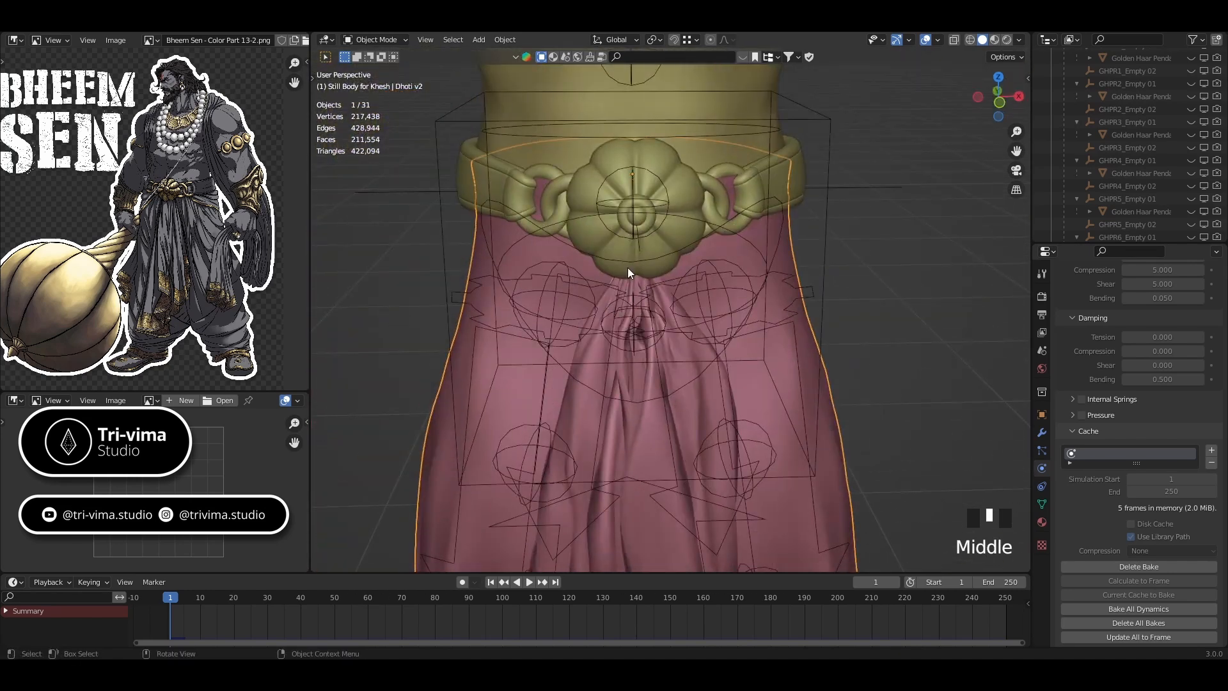
scroll(627, 268, "down", 2)
key("ctrl+Tab")
left_click(537, 272)
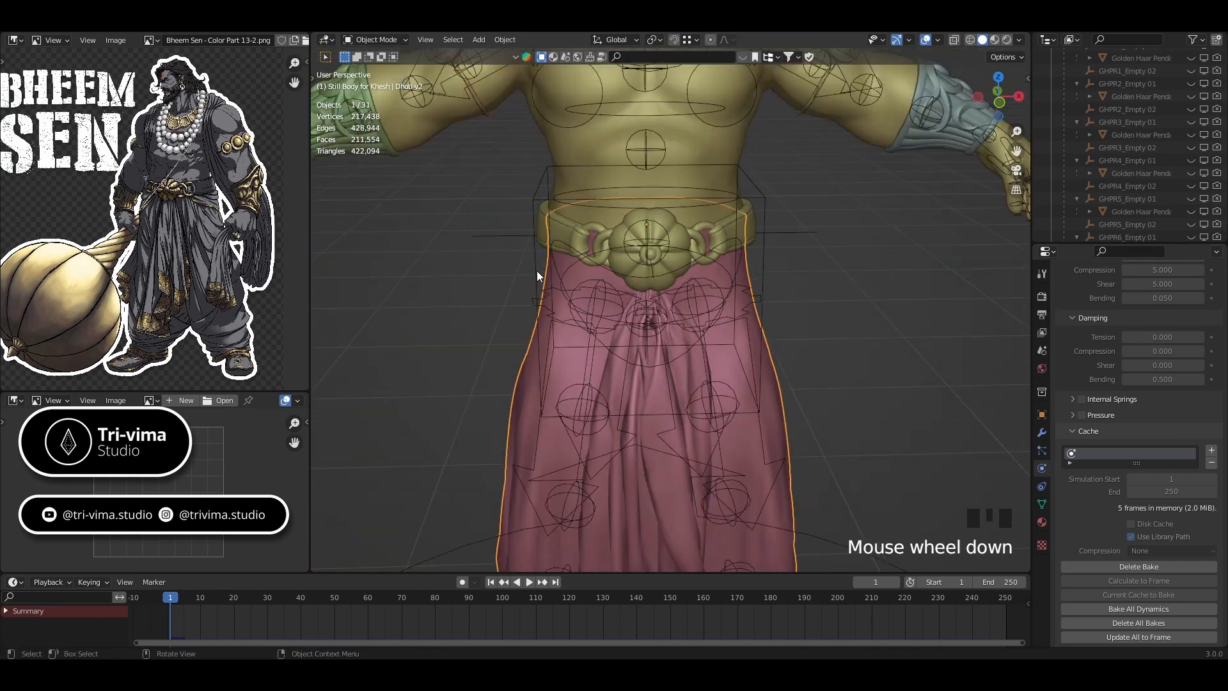
scroll(537, 273, "down", 4)
middle_click_drag(540, 275, 527, 347, "shift")
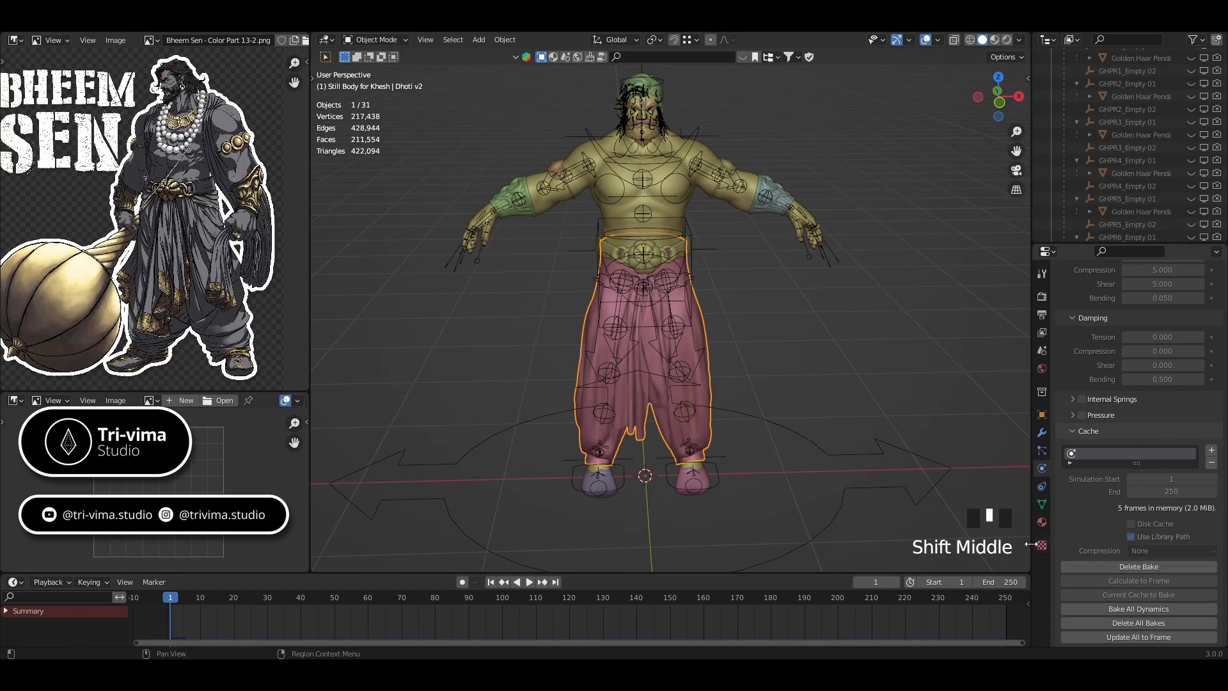
left_click(1078, 567)
left_click(1089, 568)
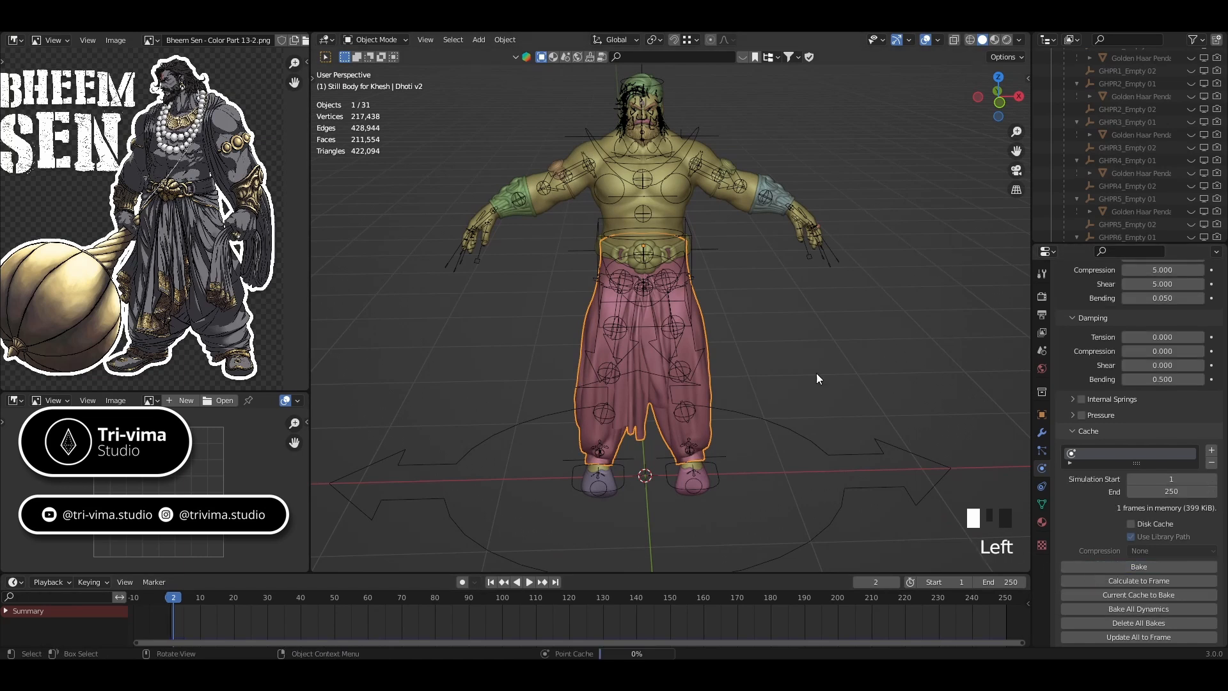
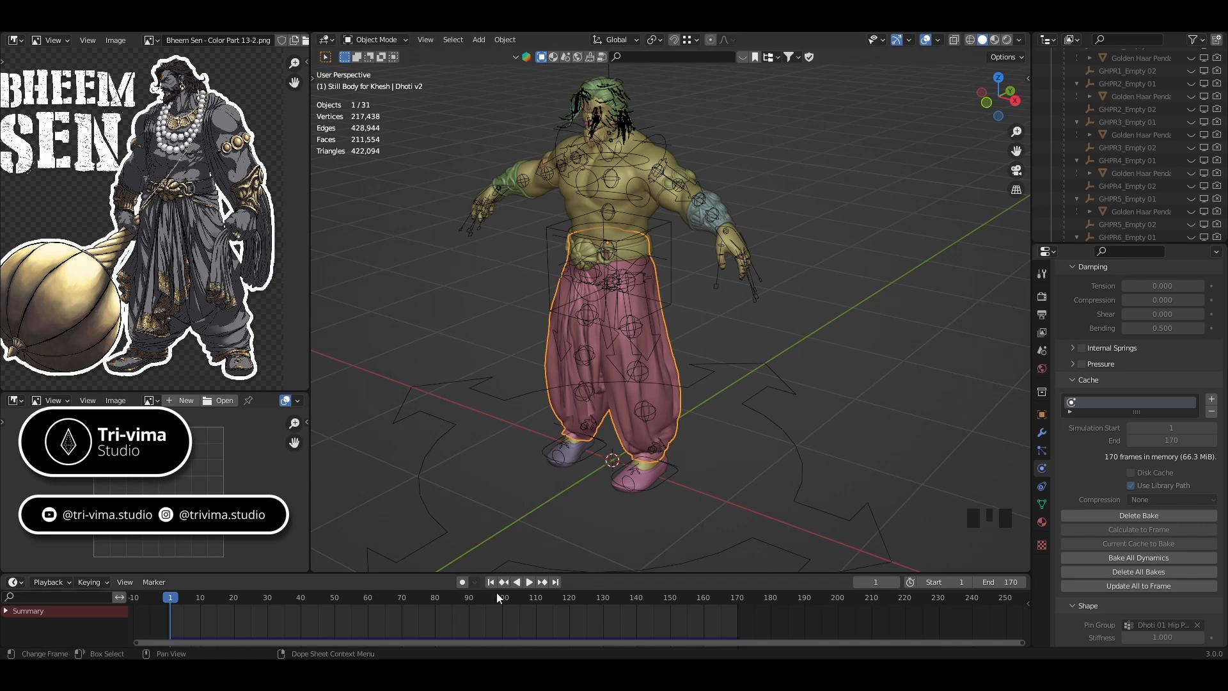
- Play the baked animation with viewport overlays hidden and examine how the dhoti moves around the legs and belt
left_click(529, 582)
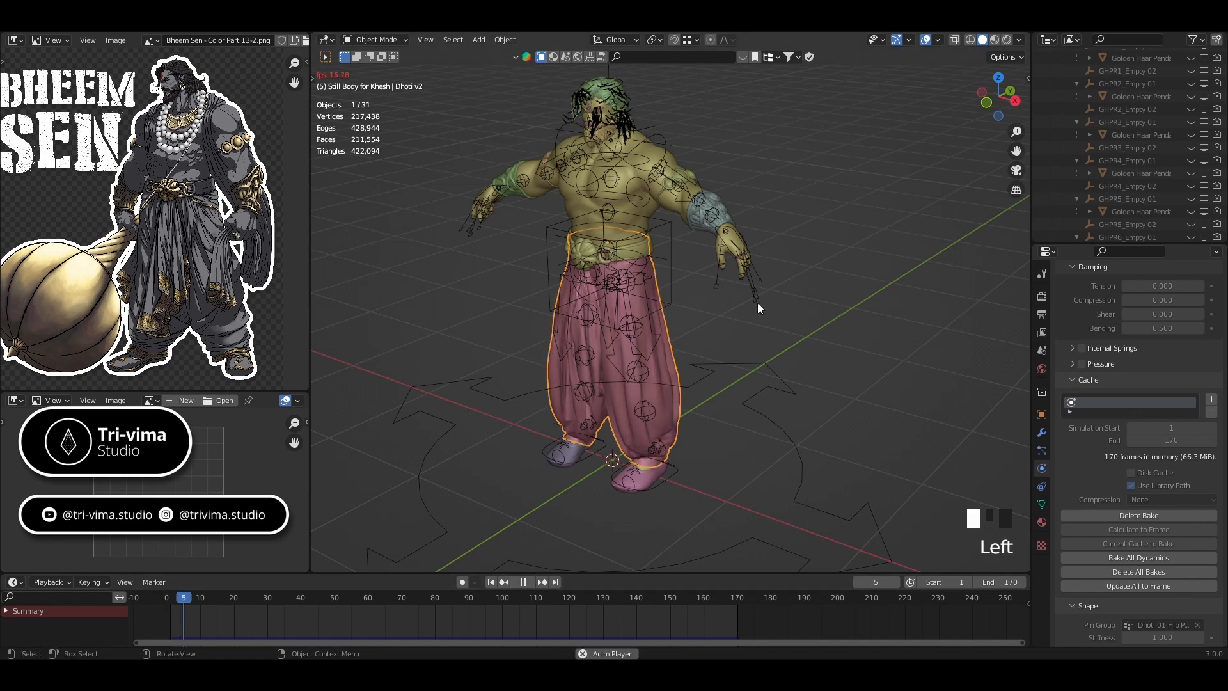
left_click(927, 39)
scroll(546, 232, "up", 4)
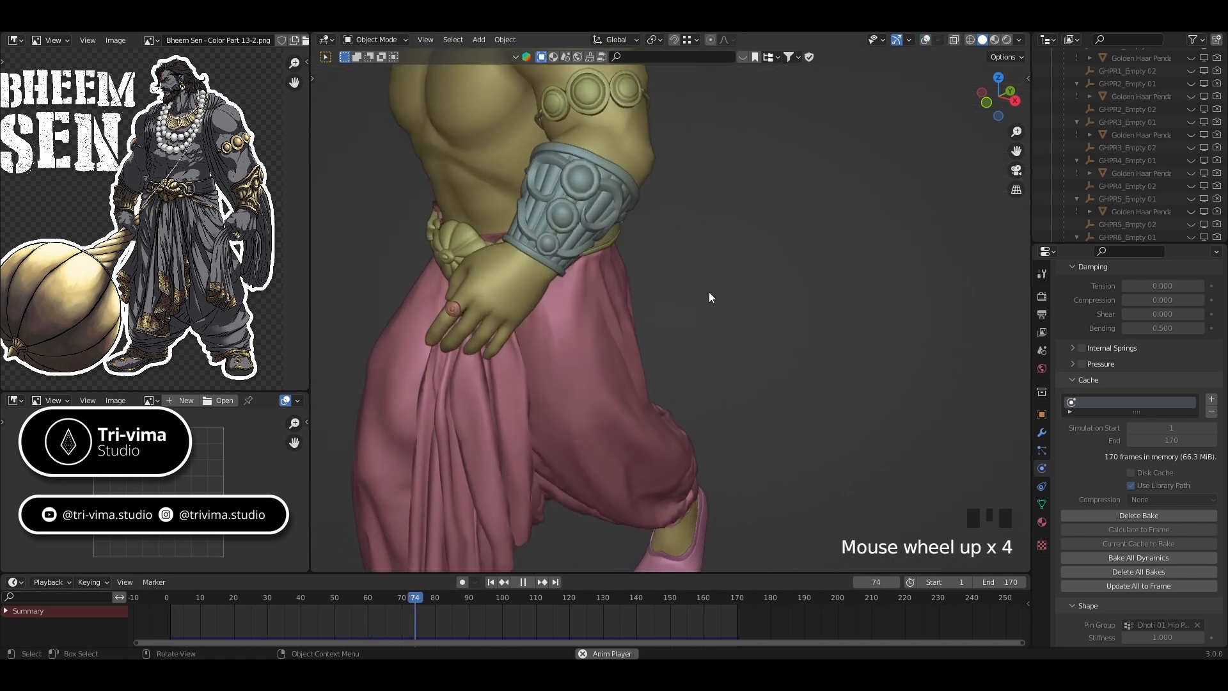
middle_click_drag(708, 292, 772, 293)
middle_click_drag(908, 358, 657, 360)
scroll(757, 367, "down", 3)
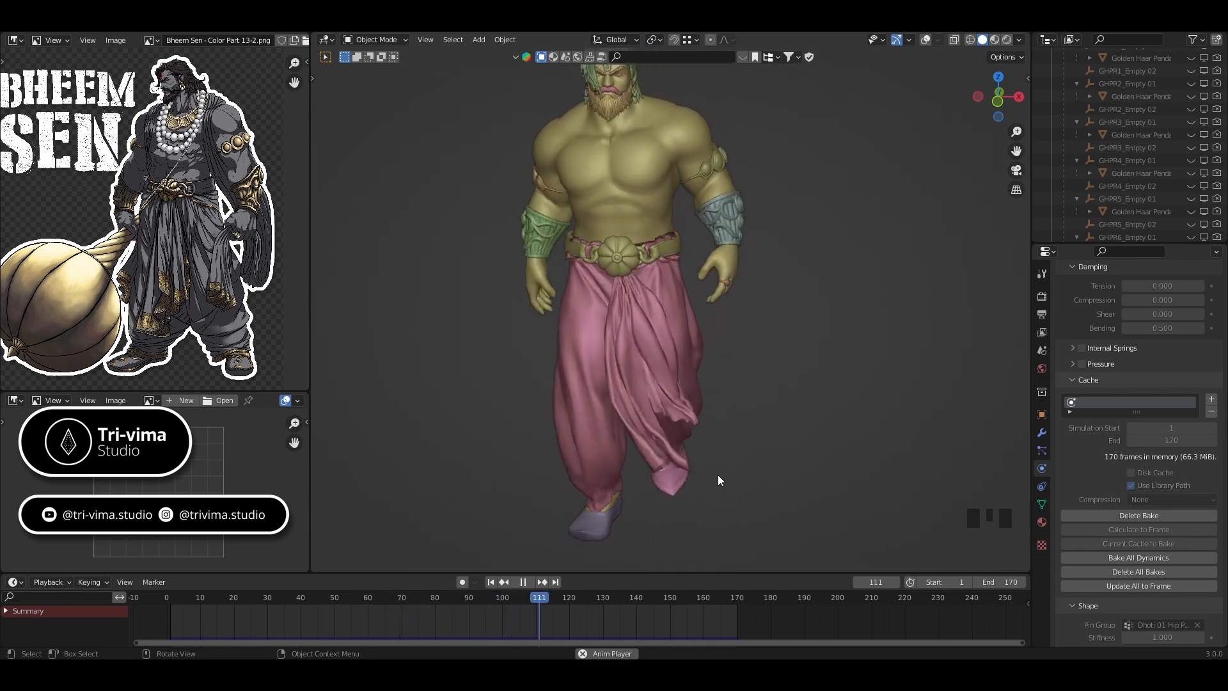
scroll(624, 352, "up", 4)
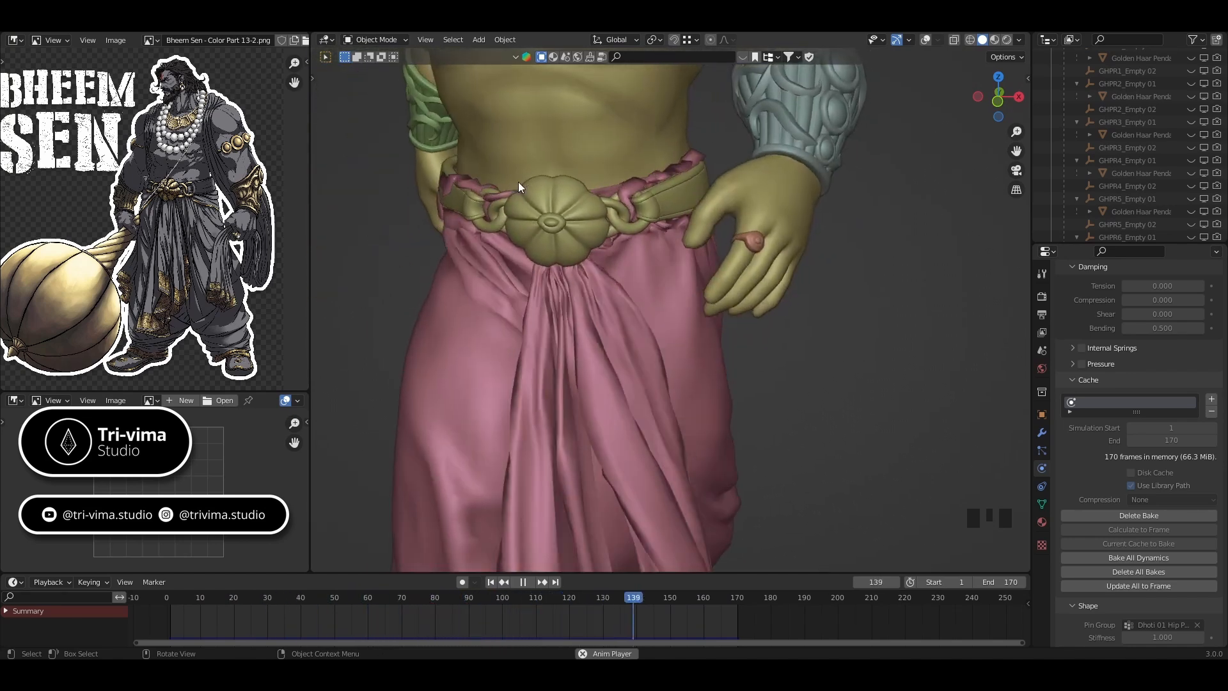
scroll(523, 187, "down", 4)
- Stop playback, return to frame 1, check the dhoti's starting shape and turn the viewport overlays back on
left_click(491, 582)
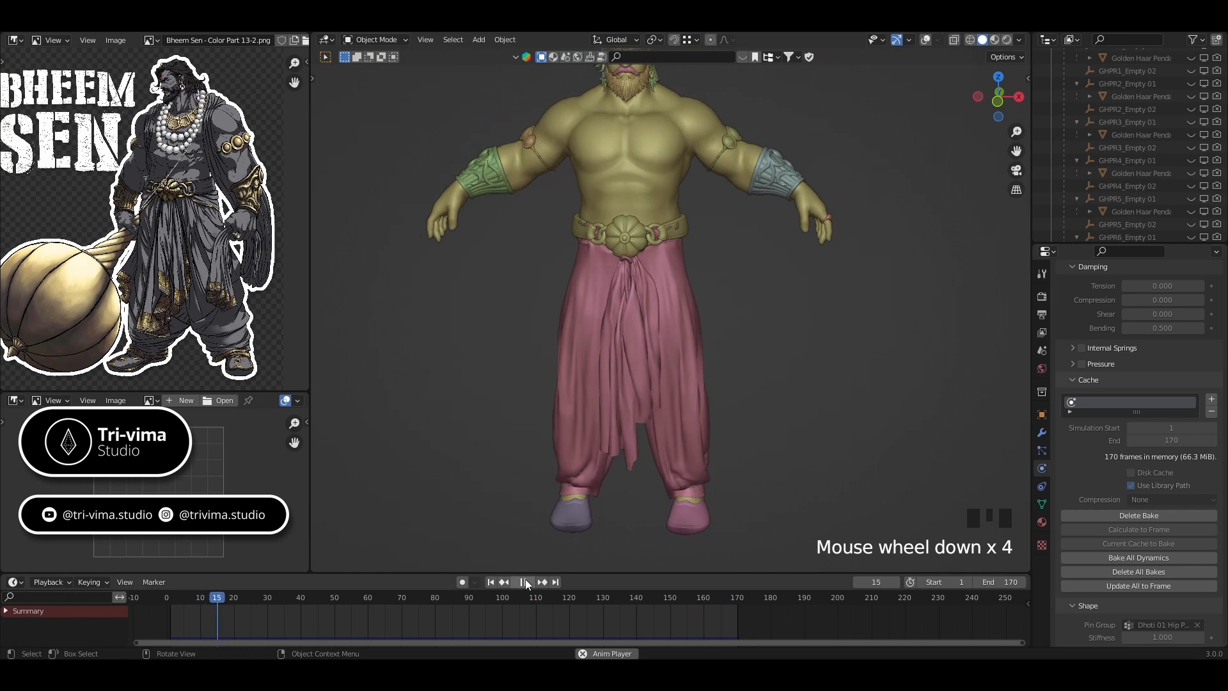
left_click(523, 582)
left_click(491, 582)
scroll(570, 400, "down", 2)
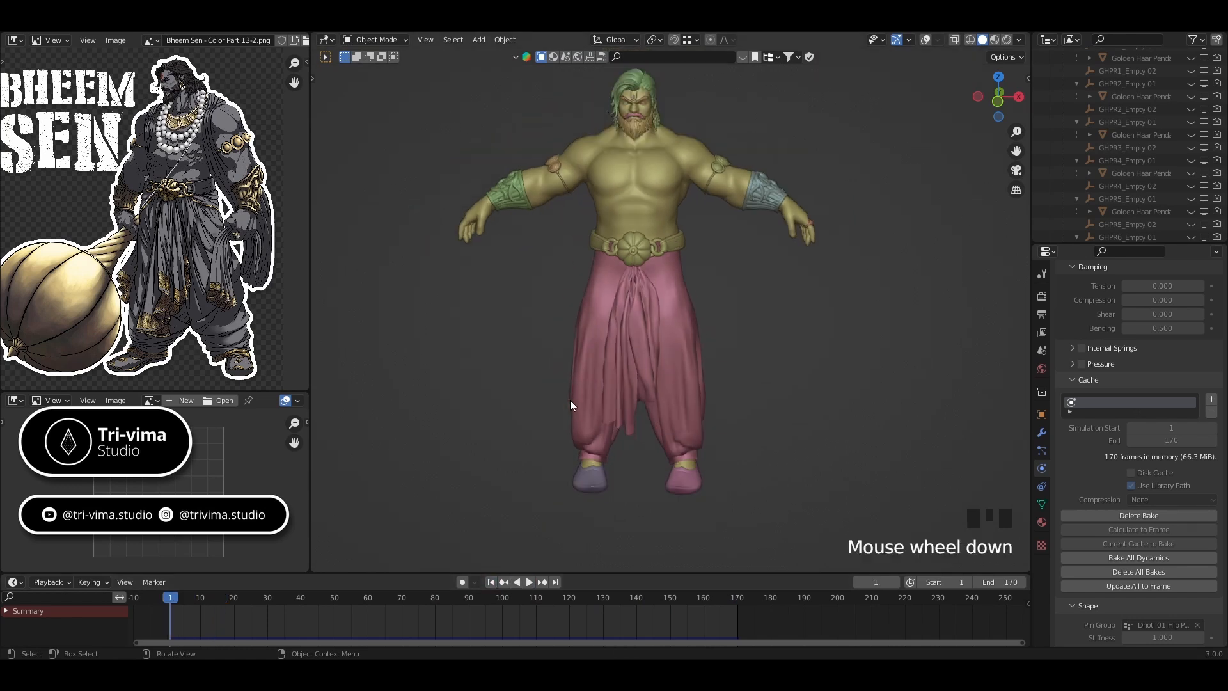
scroll(645, 295, "up", 2)
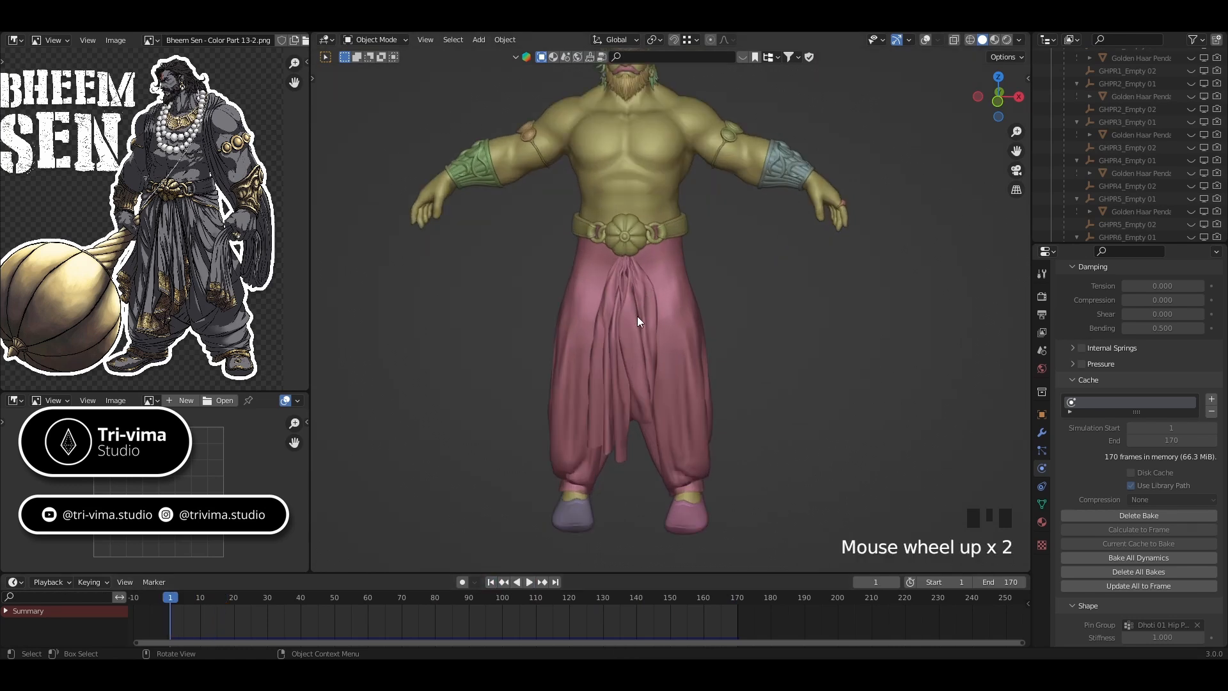
left_click(927, 39)
- Switch Dhoti v2 to Weight Paint mode and activate the Gradient tool with the Linear type
key("ctrl+Tab")
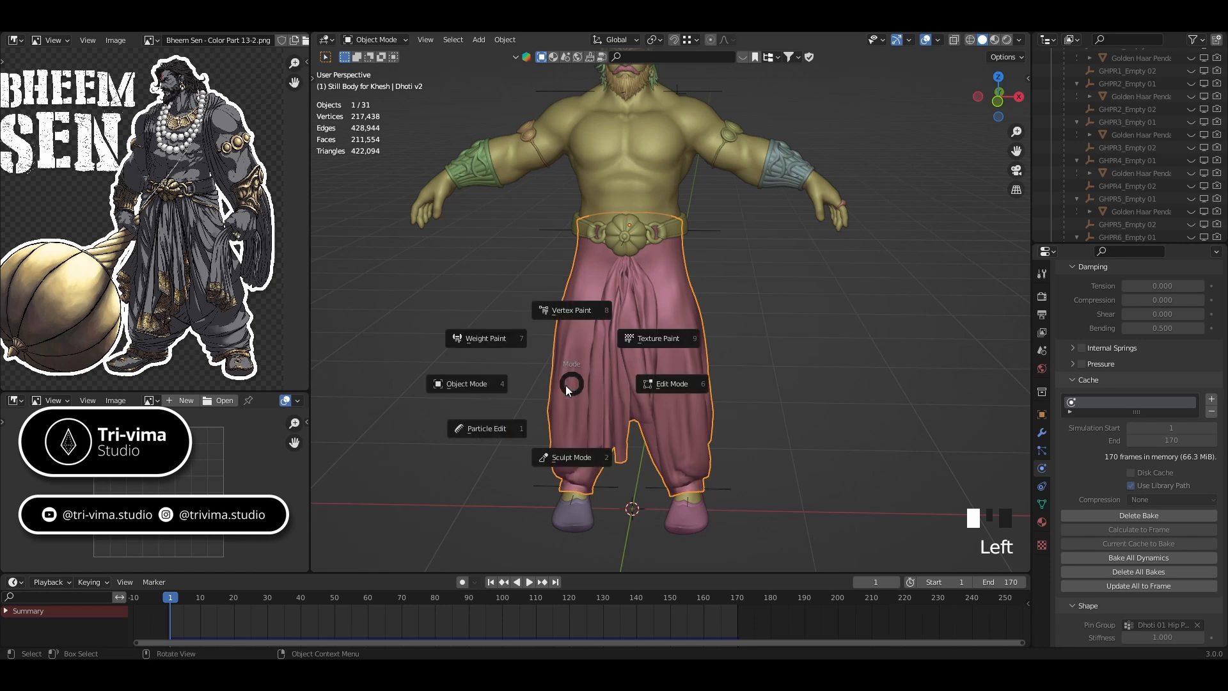
left_click(496, 344)
scroll(584, 282, "up", 2)
middle_click_drag(584, 282, 607, 376)
key("KP_3")
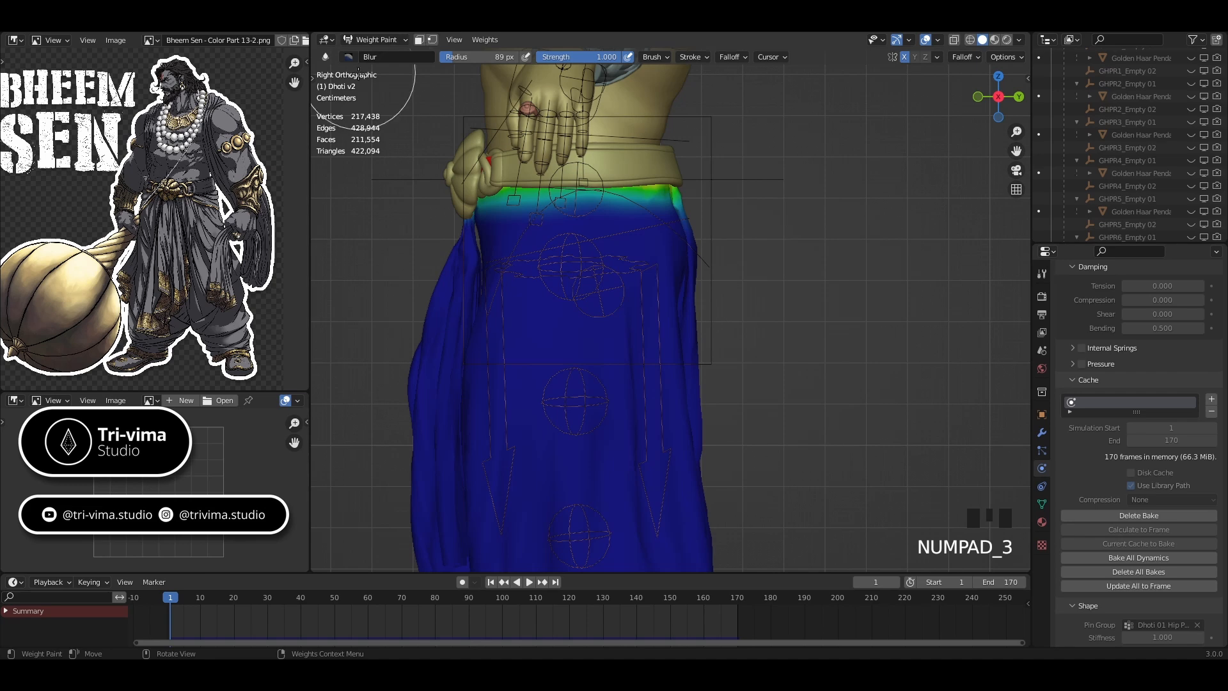
key("t")
left_click(356, 171)
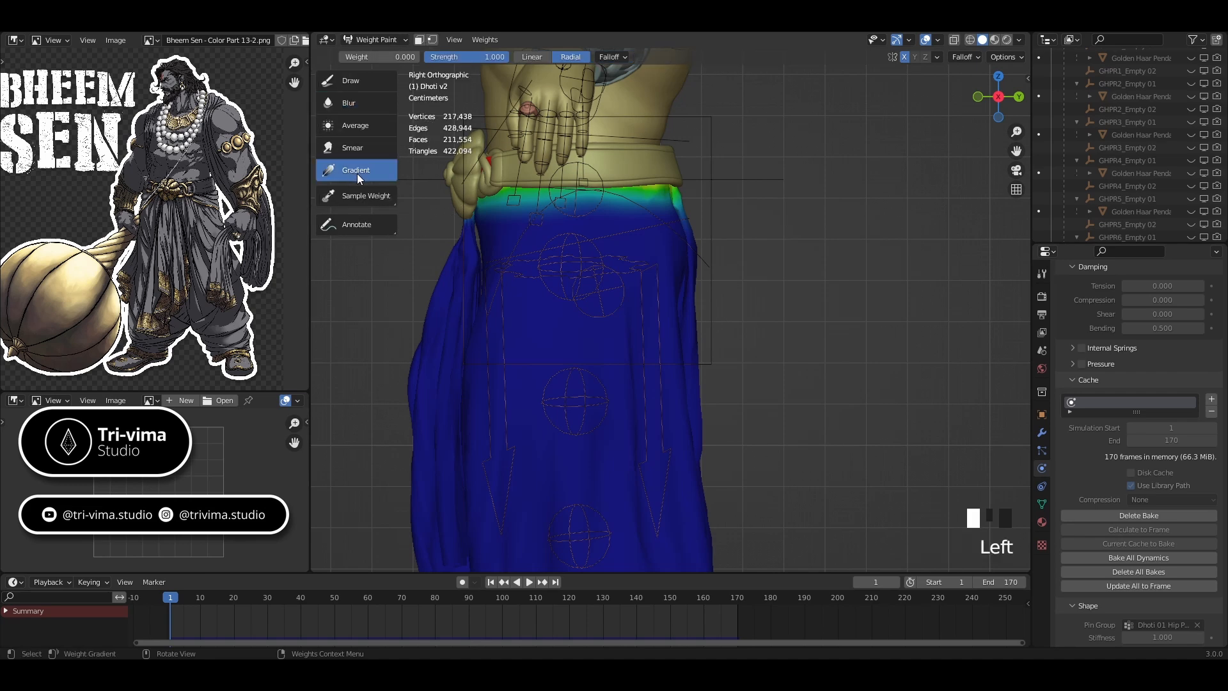
left_click(538, 56)
- Set the gradient weight to 1.000 for the dhoti's waistband, working in the front view
middle_click_drag(559, 195, 678, 176)
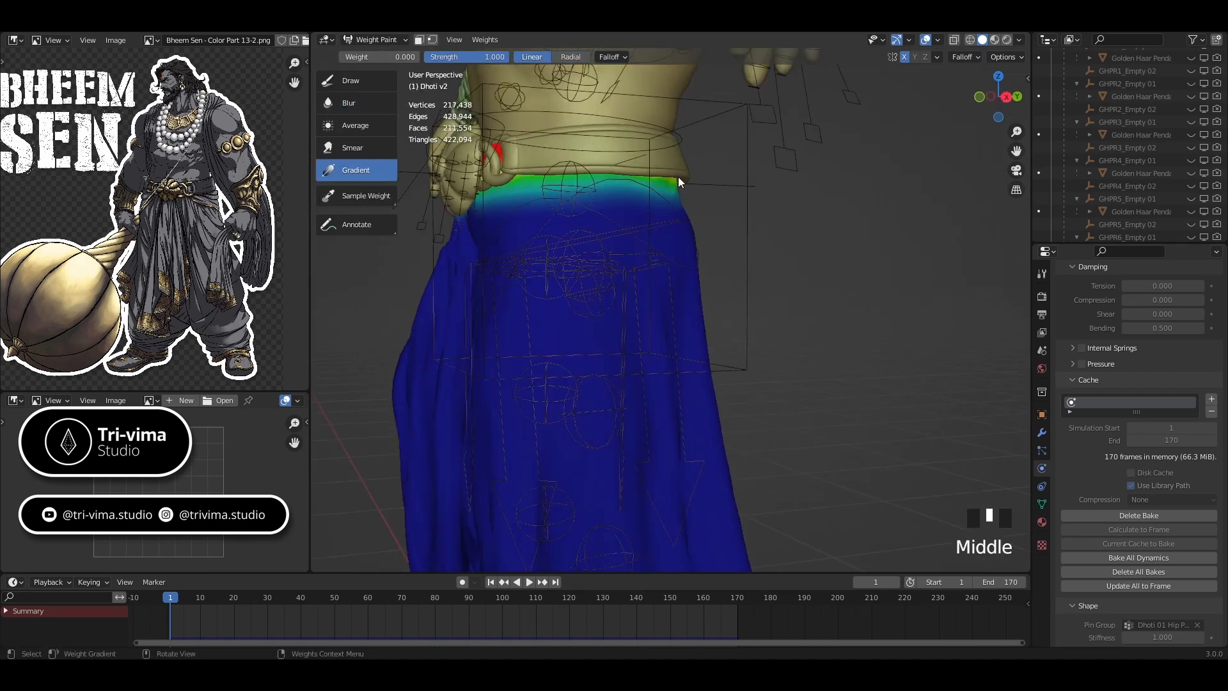
key("KP_1")
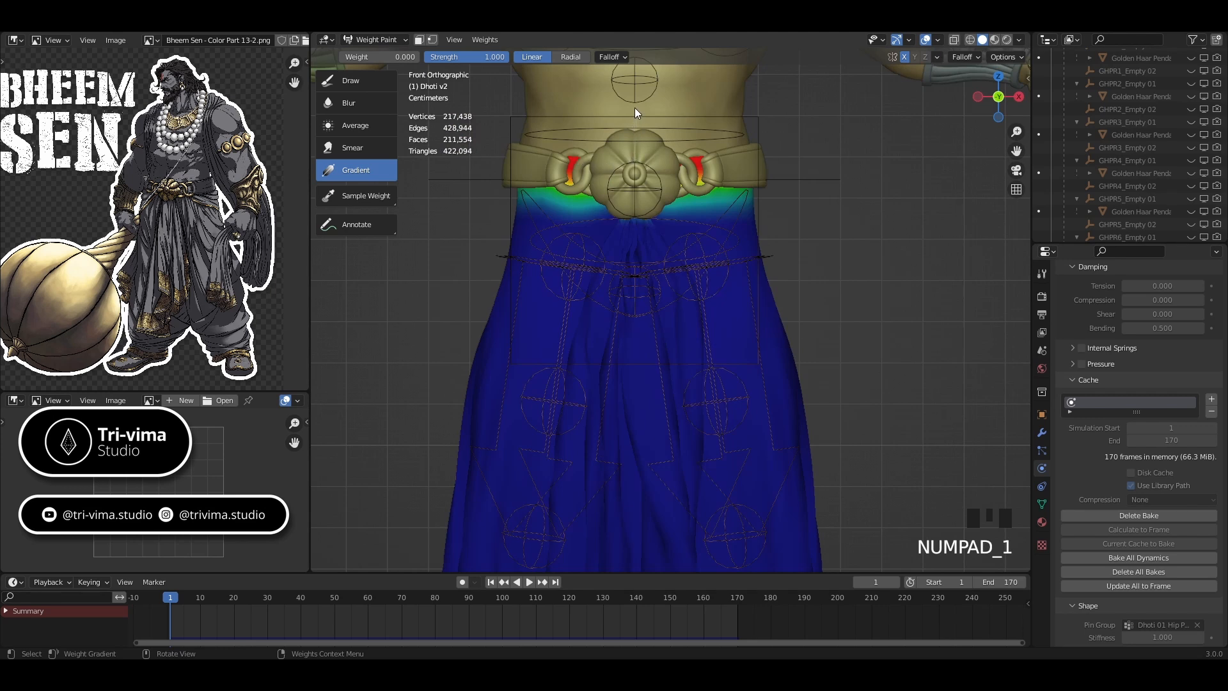
left_click_drag(359, 56, 416, 57)
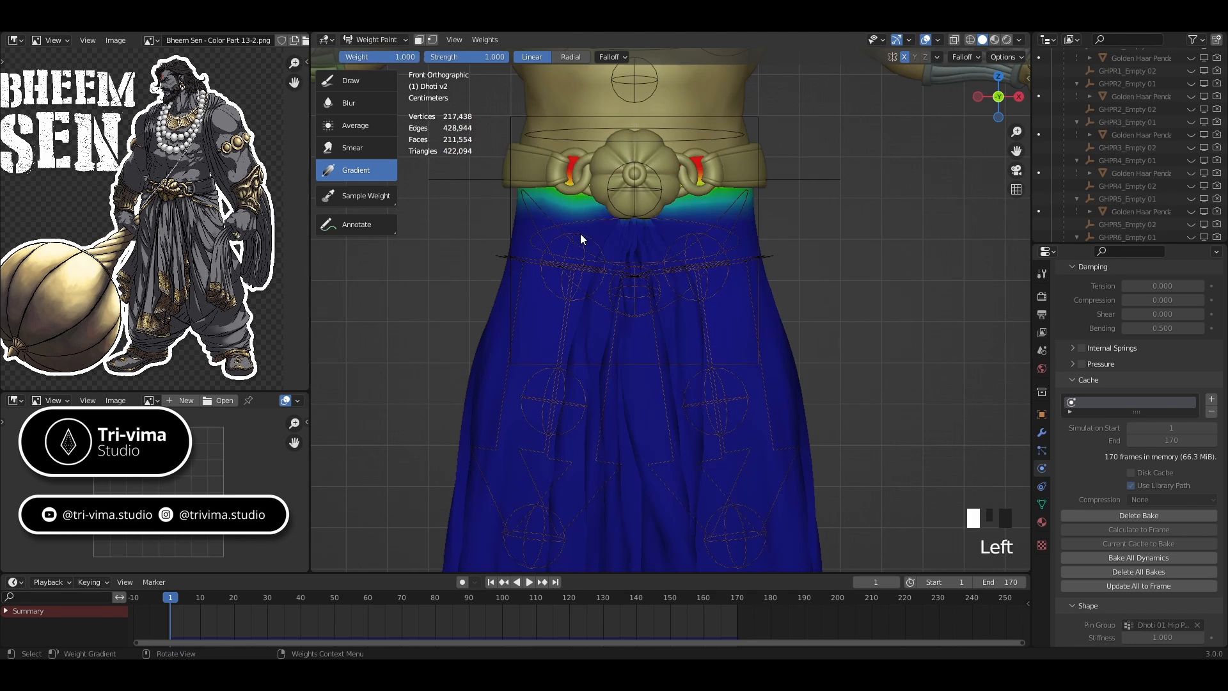
left_click(747, 170)
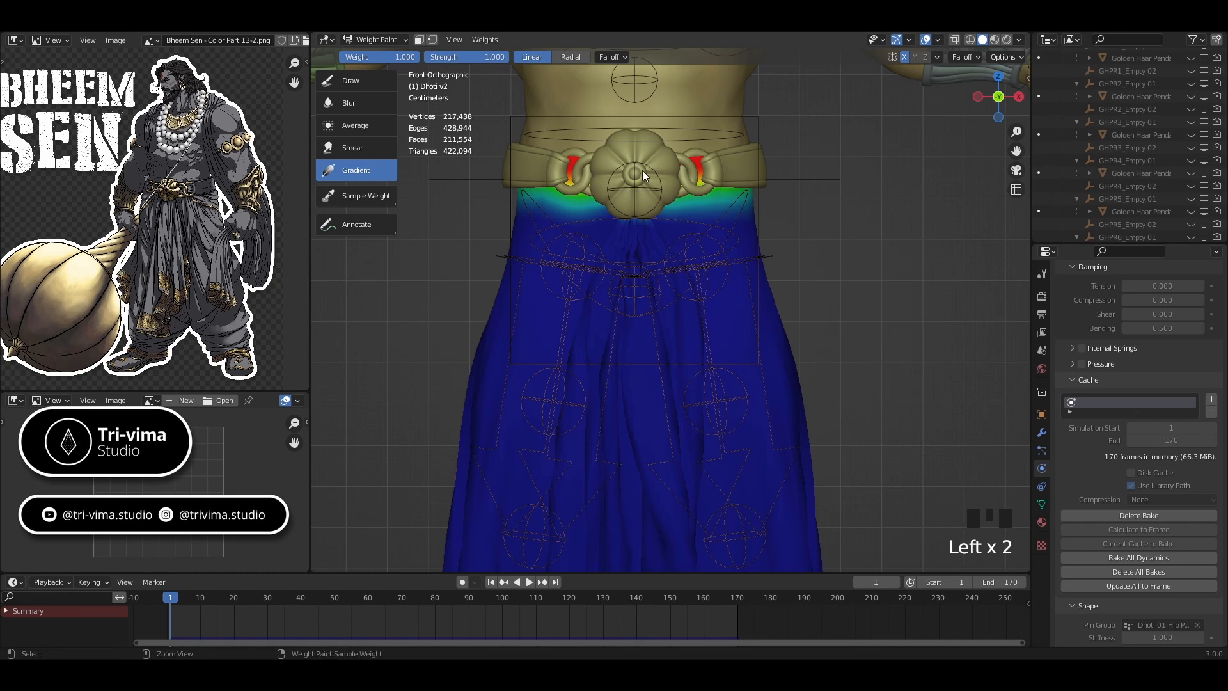
- Return to Object Mode and select the Belt (Kamarbandh)
key("ctrl+Tab")
left_click(559, 170)
left_click(600, 164)
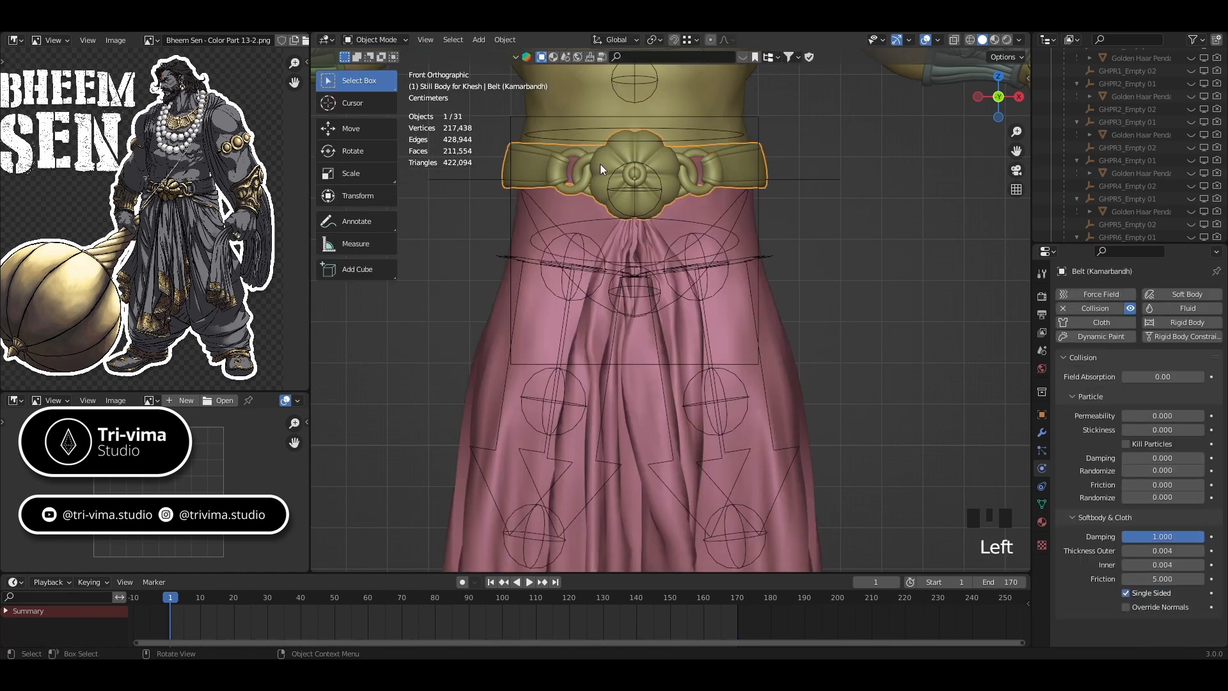
- Hide the Belt (Kamarbandh), select Dhoti v2 and switch it to Weight Paint mode
key("h")
left_click(578, 171)
key("ctrl+Tab")
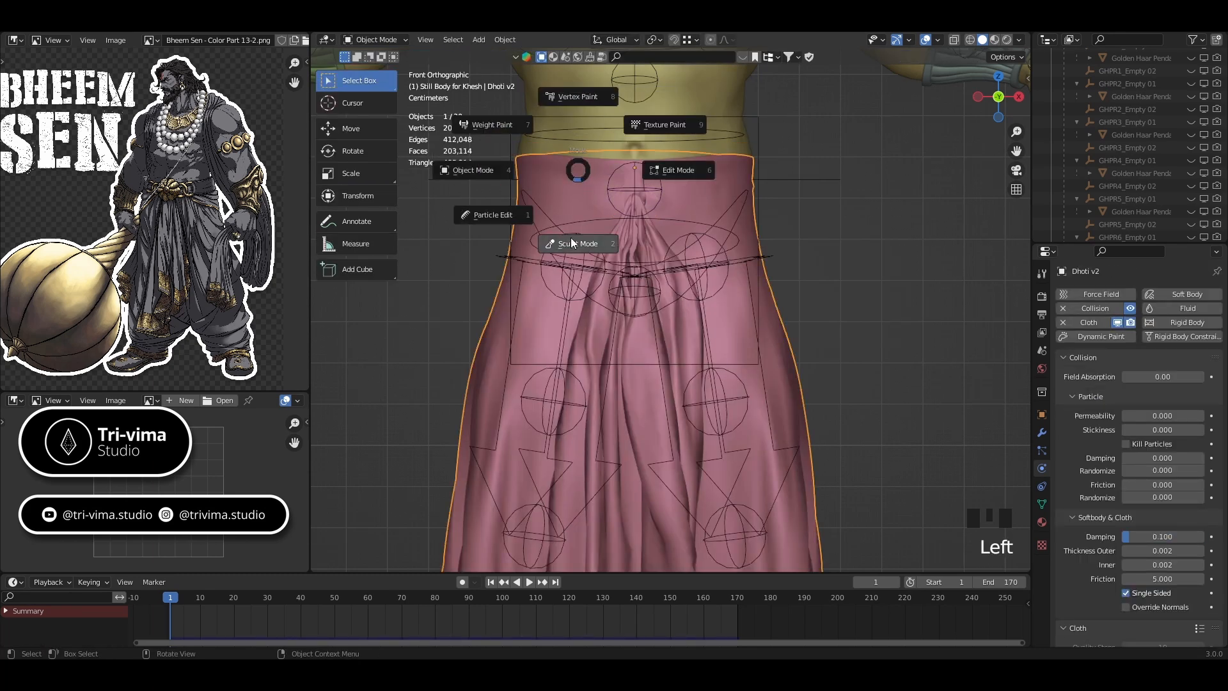
left_click(532, 146)
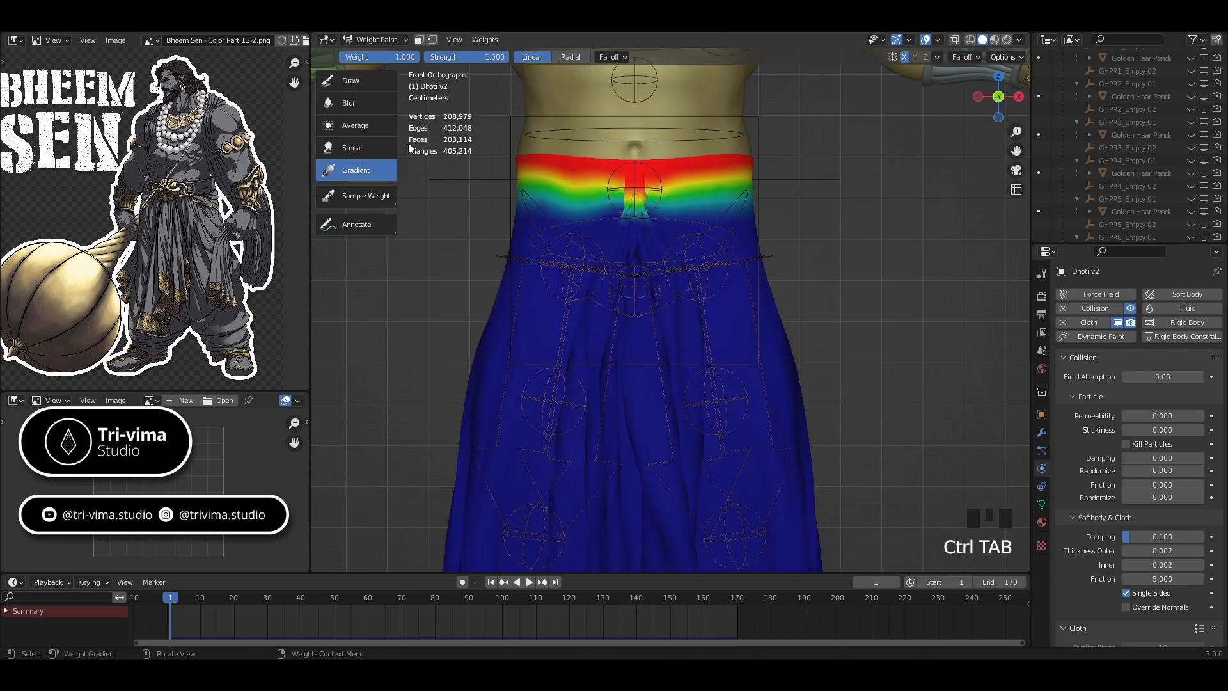
- Set the gradient weight to 0.000 and sweep it down the dhoti in the front view to clear the painted waistband
left_click_drag(386, 56, 345, 57)
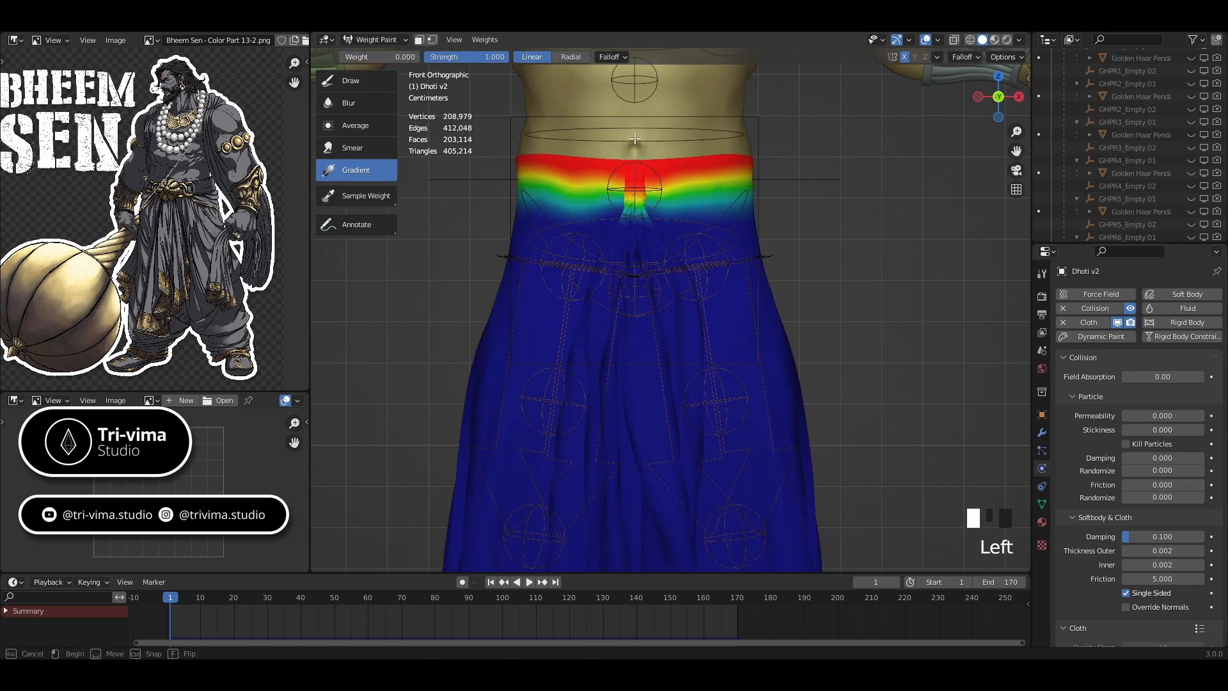
left_click_drag(633, 131, 636, 427)
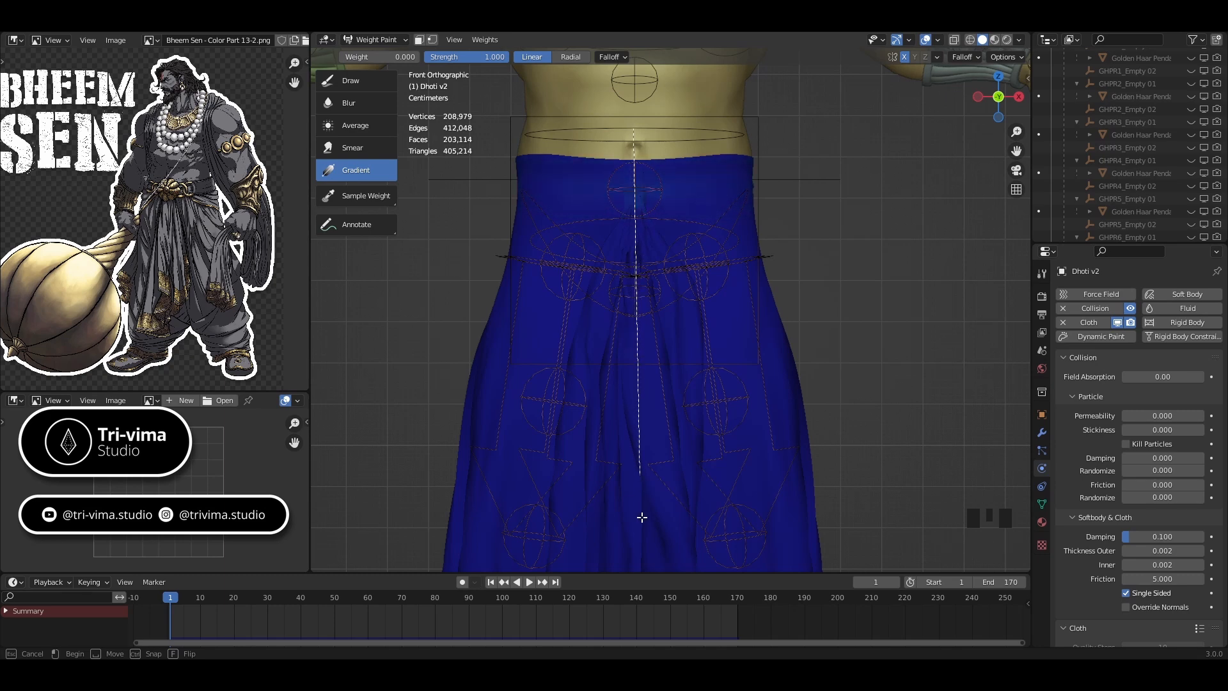
left_click_drag(643, 542, 653, 425)
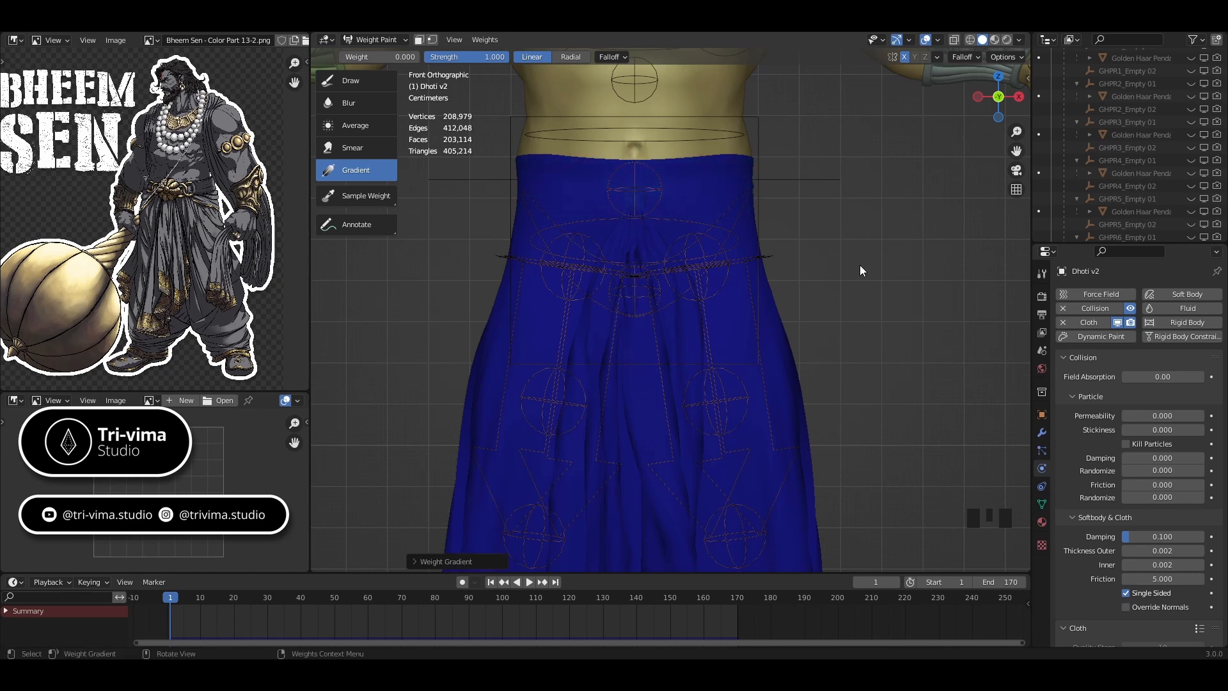
- Try a linear gradient with weight 1.000 down the dhoti's waistband in the right side view, and undo it
key("KP_3")
key("ctrl+KP_1")
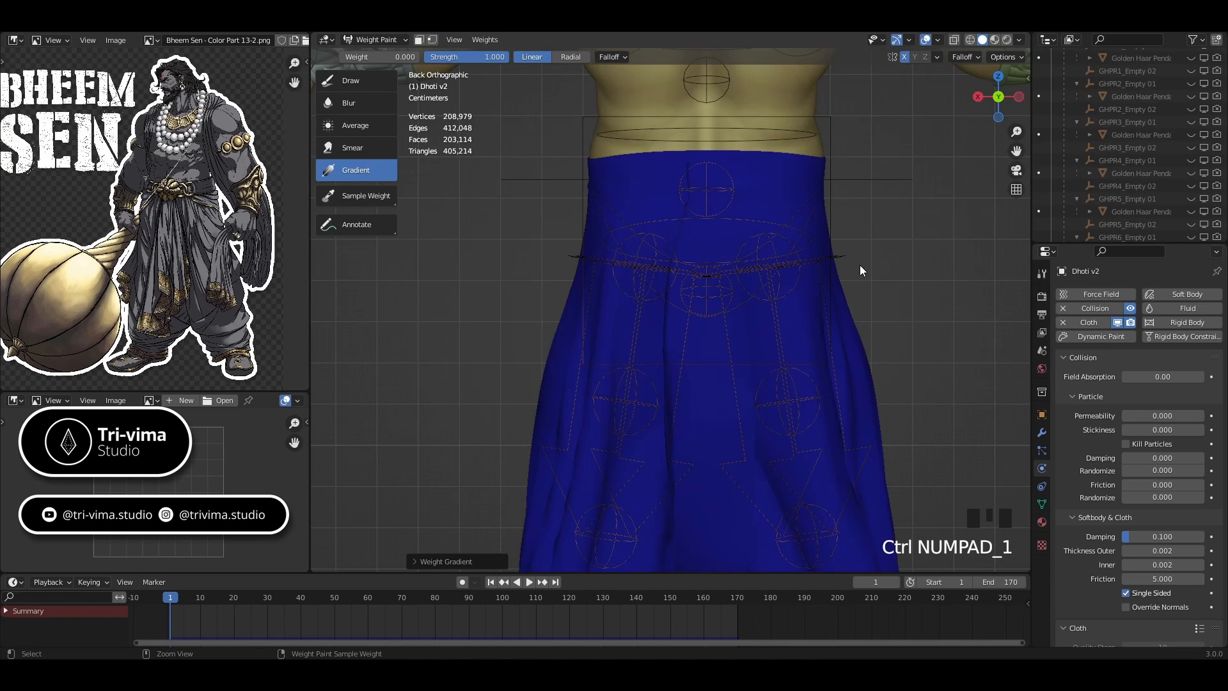
key("KP_3")
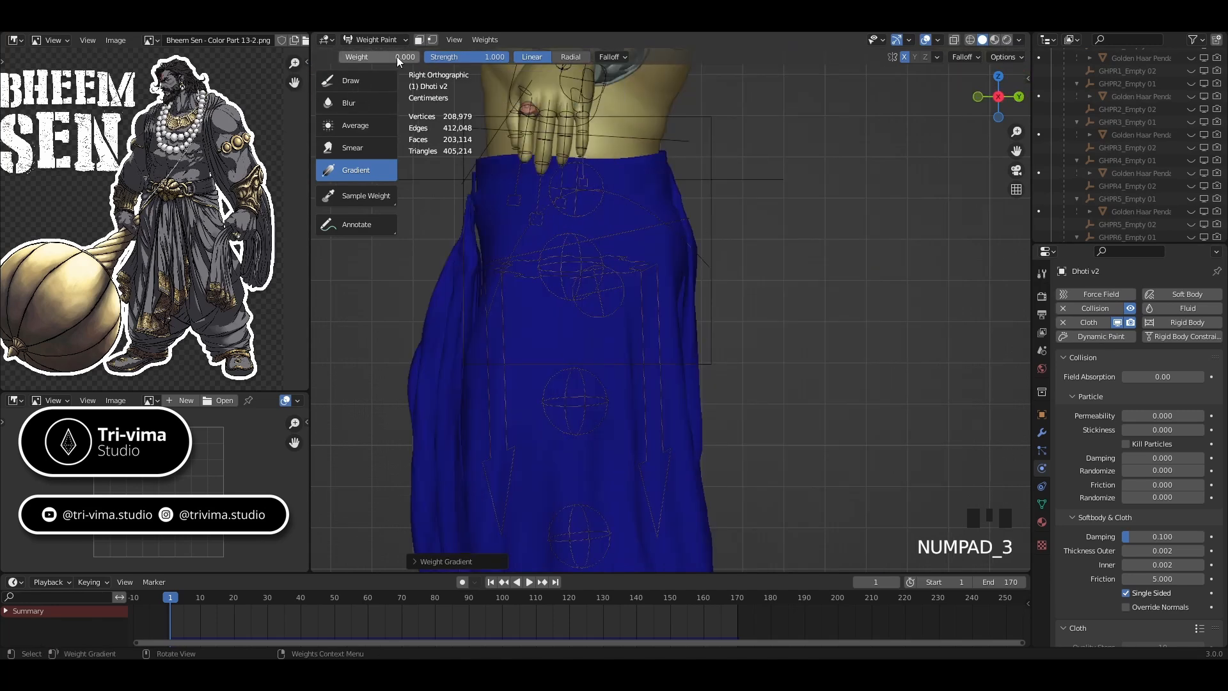
left_click_drag(397, 57, 419, 57)
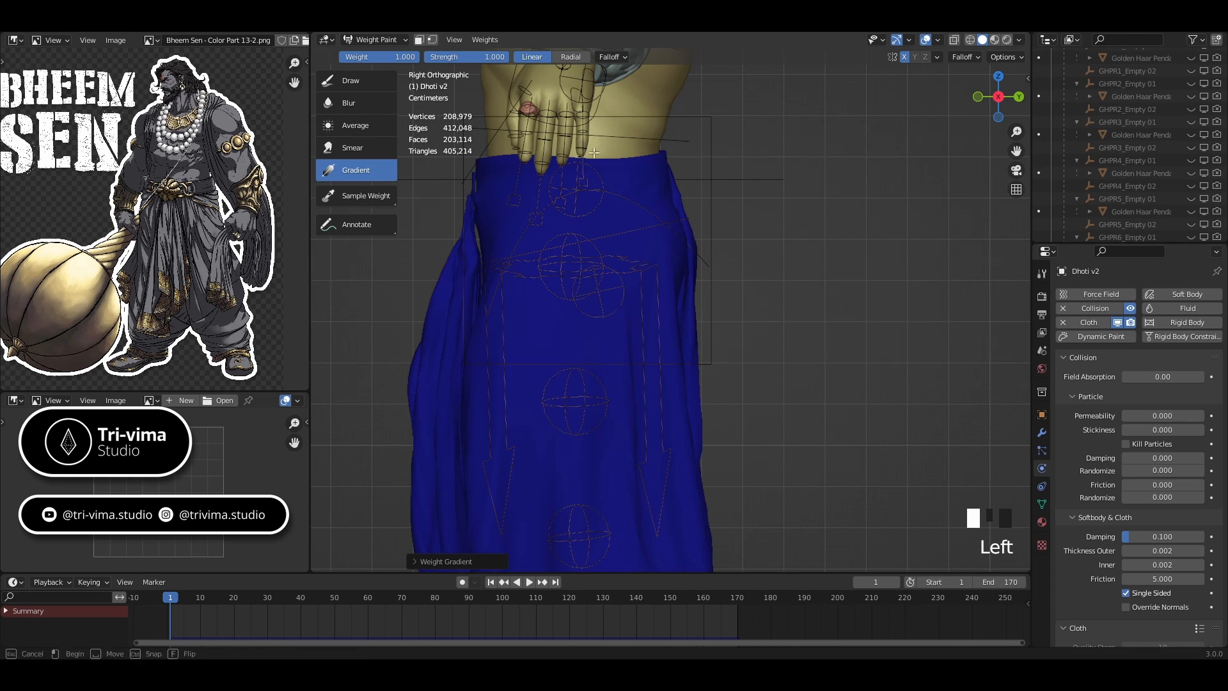
left_click_drag(593, 126, 595, 219)
key("ctrl+z")
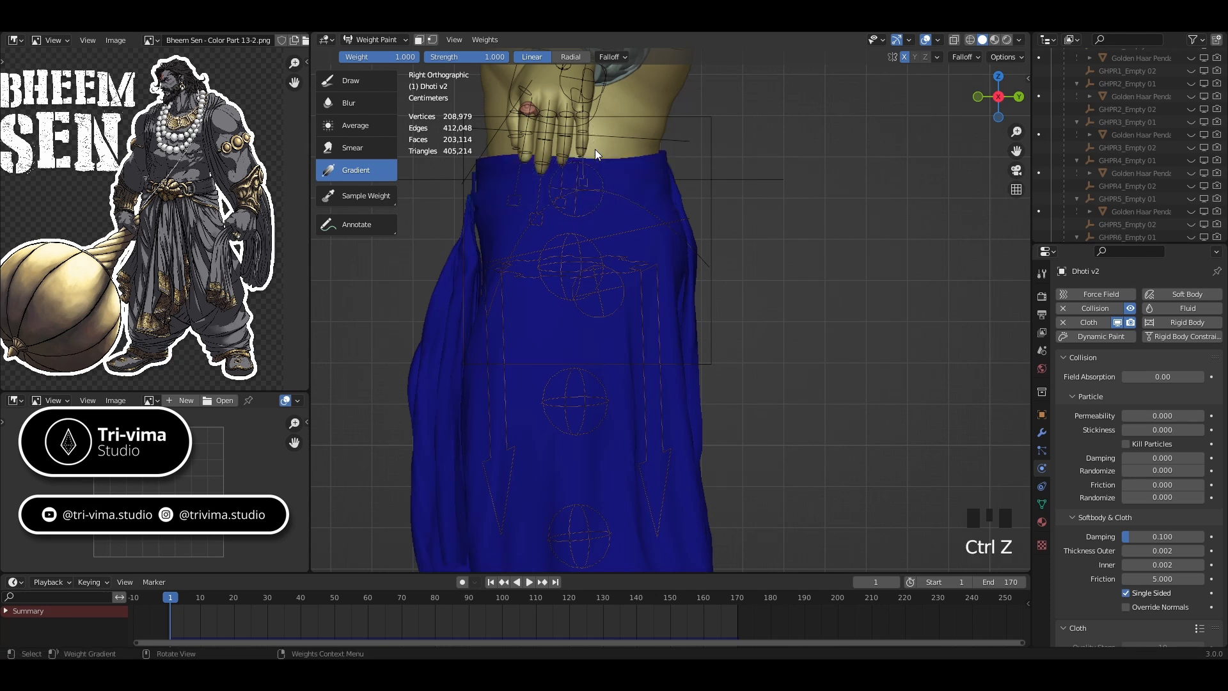
left_click_drag(593, 144, 595, 203)
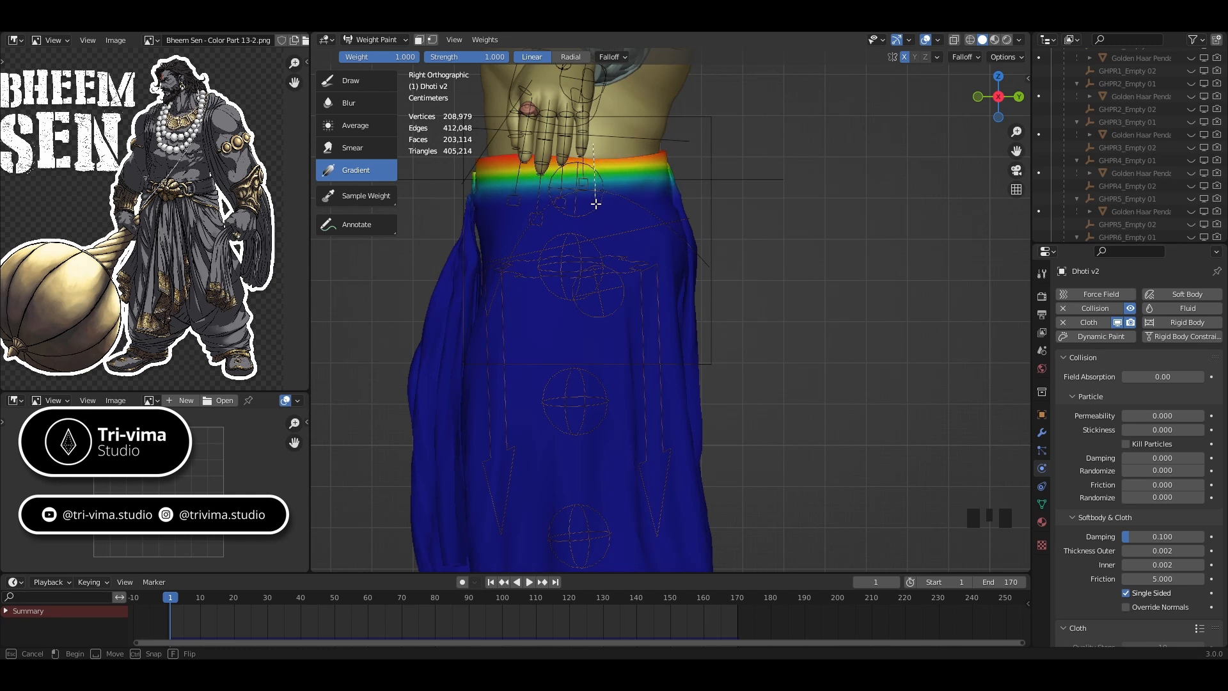
left_click_drag(596, 215, 598, 233)
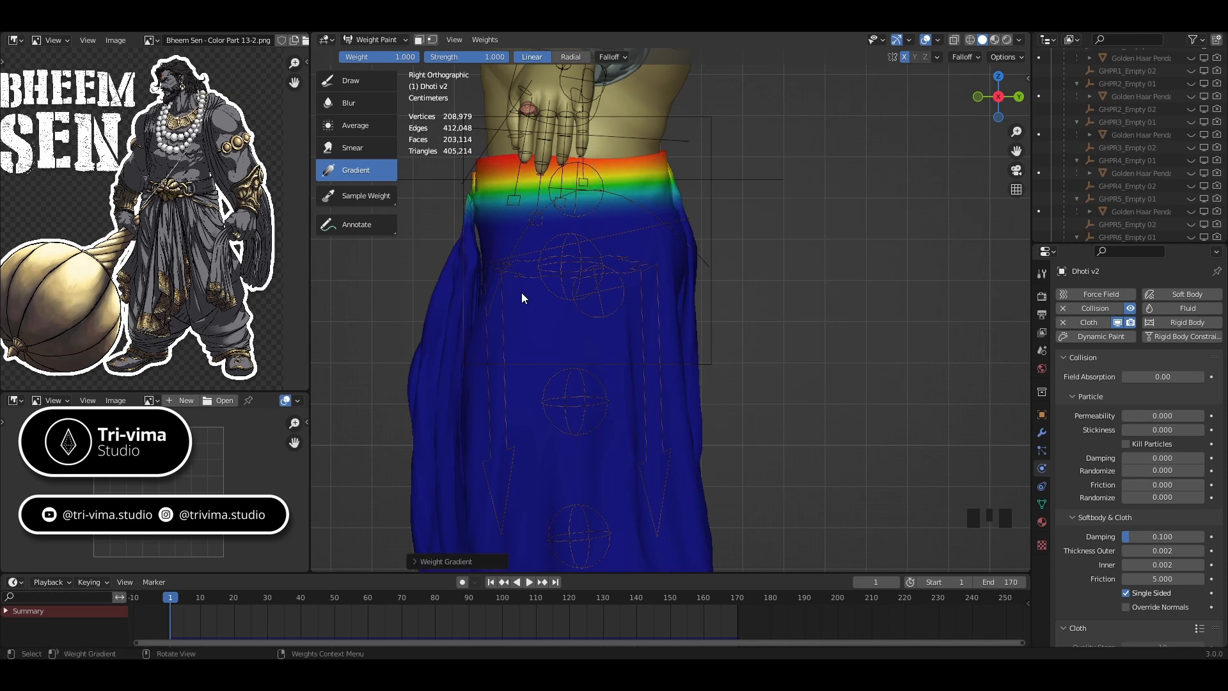
middle_click_drag(521, 293, 590, 316)
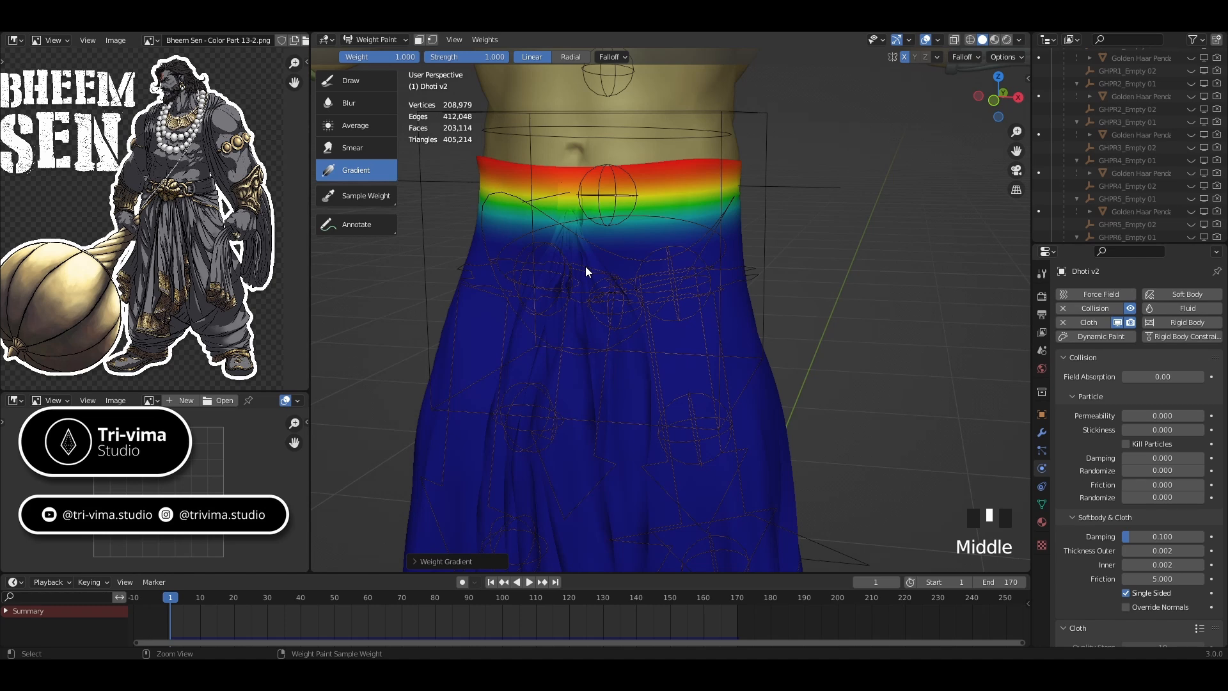
key("ctrl+z")
- In Edit Mode, select the dhoti's entire linked front pleat piece and move it up along Z by about 0.03 m
key("ctrl+Tab")
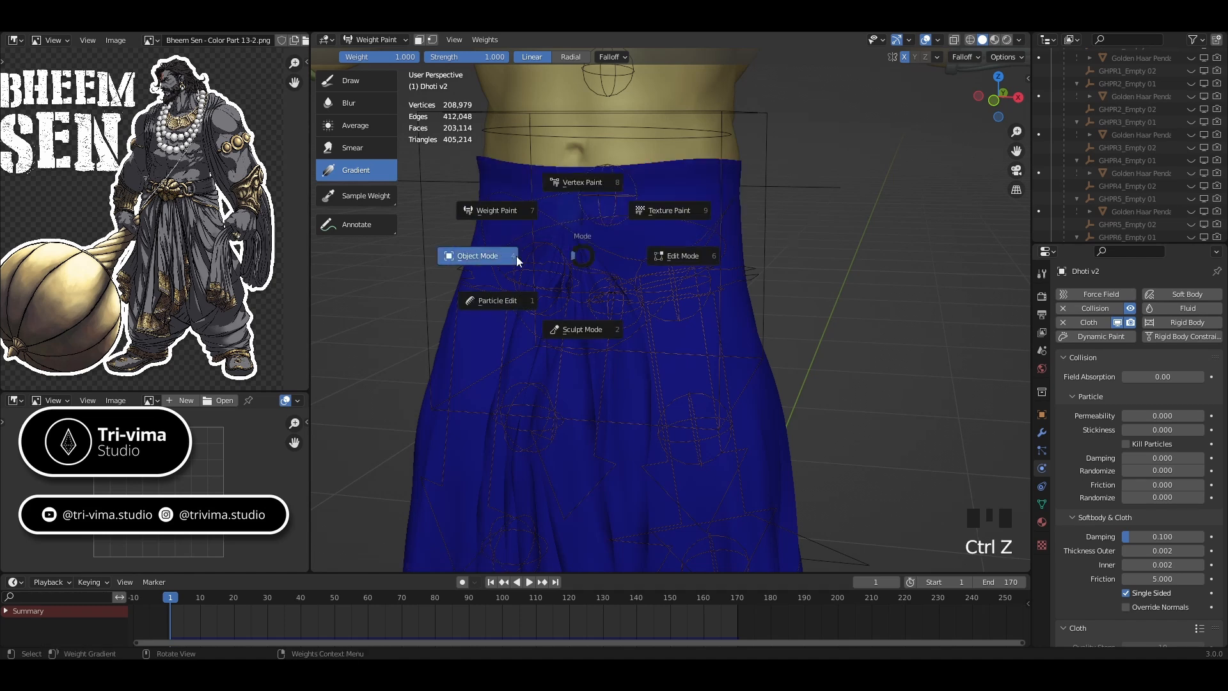
key("Tab")
left_click(581, 258)
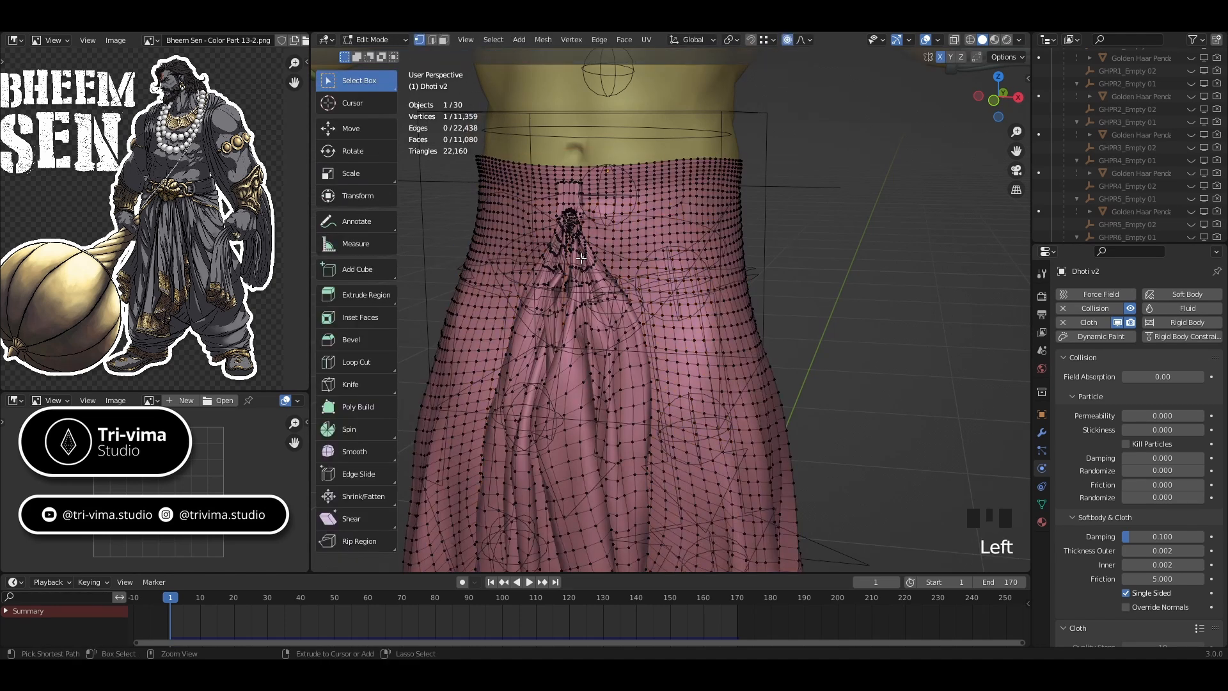
key("ctrl+l")
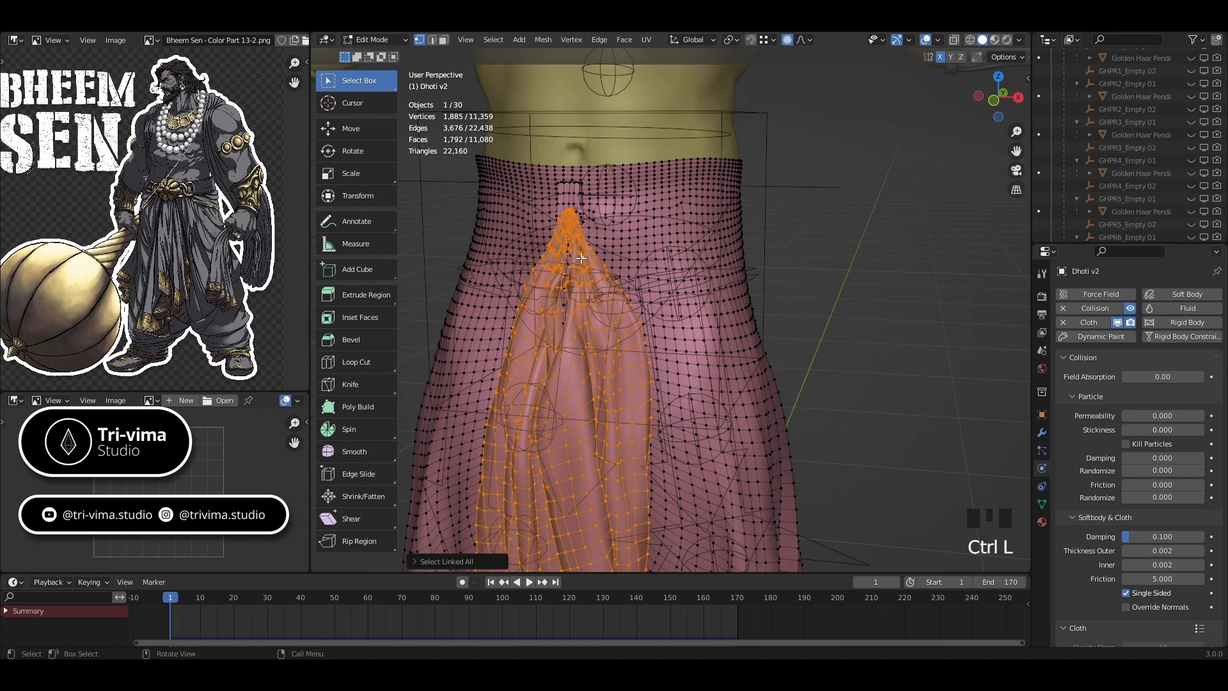
key("g")
right_click(578, 244)
key("g")
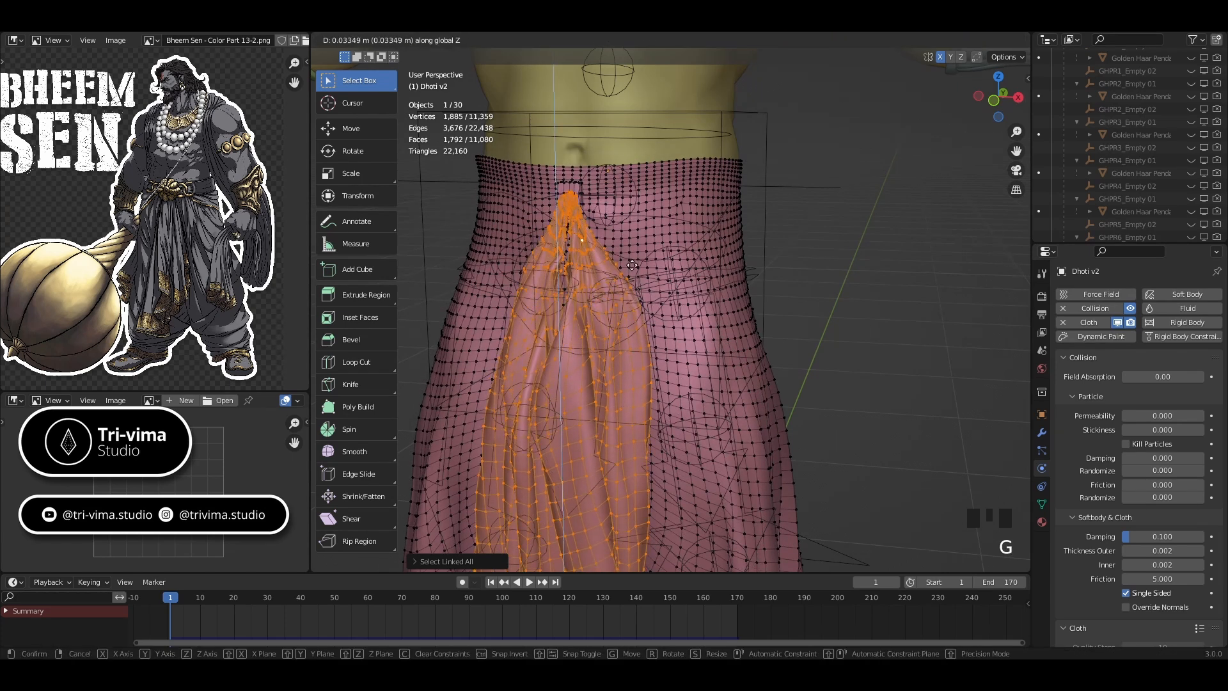
left_click(632, 257)
- Switch Dhoti v2 to Sculpt Mode with the Elastic Deform brush, working around the back panel at the waist
middle_click_drag(632, 258, 630, 352)
scroll(618, 192, "up", 4)
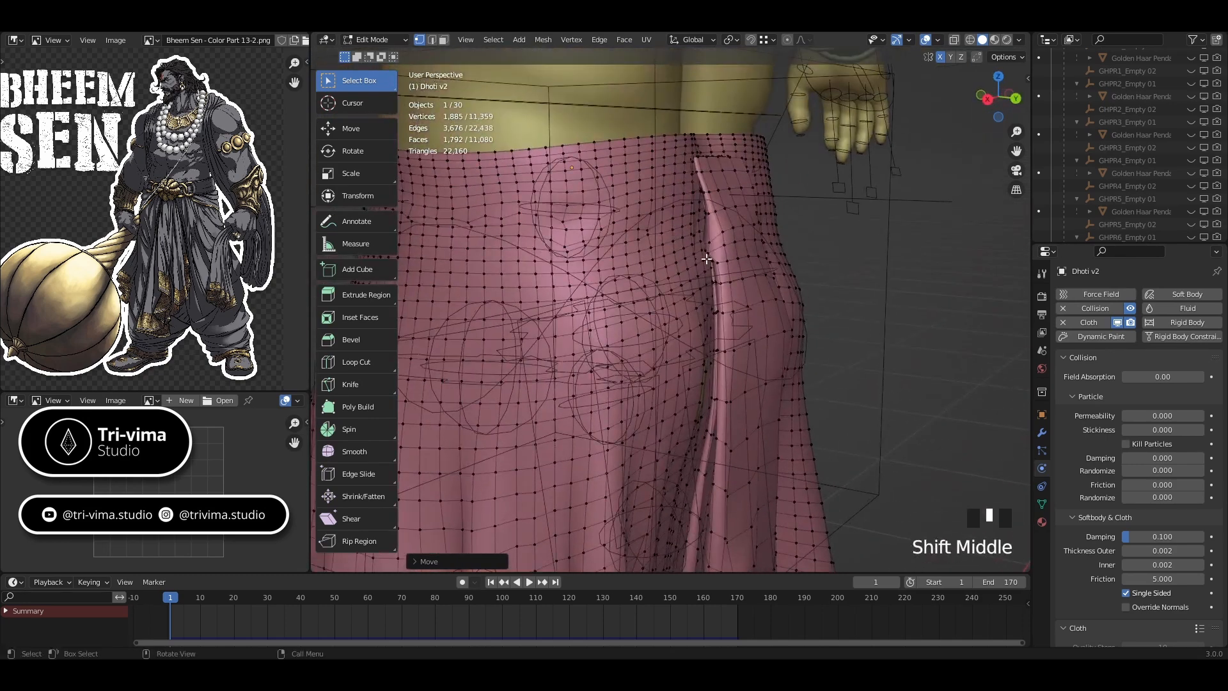
key("ctrl+Tab")
left_click(708, 306)
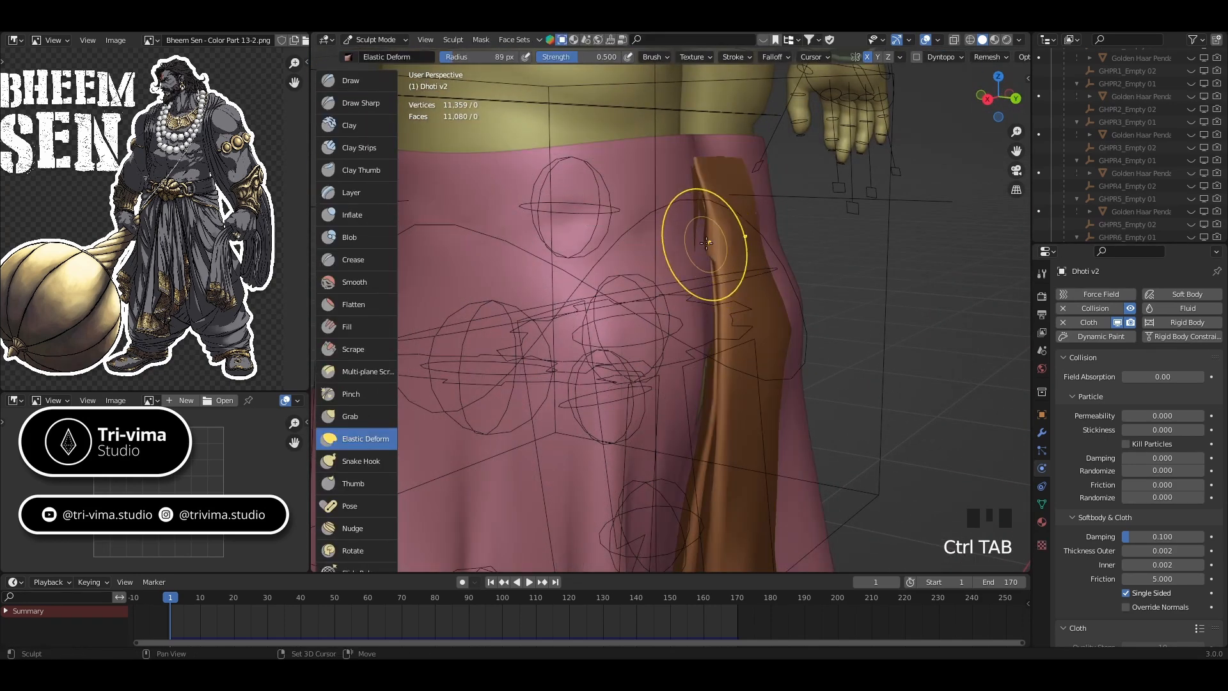
left_click_drag(704, 240, 711, 272, "shift")
left_click_drag(704, 233, 709, 262, "shift")
mouse_move(699, 223)
left_mouse_down("shift")
mouse_move(695, 198)
mouse_move(703, 227)
left_mouse_up("shift")
middle_click_drag(597, 284, 646, 250)
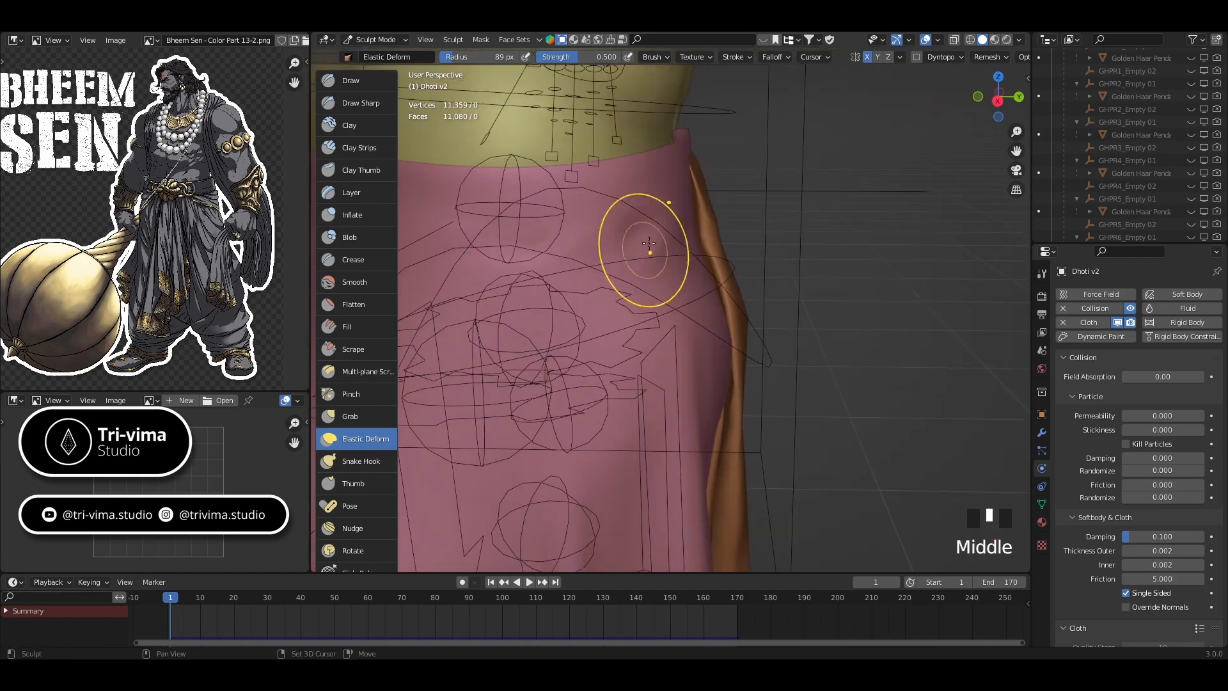
- Adjust the side edges of the dhoti's waistband with Elastic Deform and turn off X symmetry
mouse_move(648, 246)
left_mouse_down("shift")
mouse_move(575, 234)
mouse_move(553, 253)
left_mouse_up("shift")
left_click_drag(550, 247, 524, 285, "shift")
middle_click_drag(524, 285, 479, 252)
left_click_drag(479, 252, 472, 253, "shift")
left_click_drag(471, 253, 465, 253, "shift")
mouse_move(464, 253)
middle_mouse_down()
mouse_move(588, 263)
mouse_move(633, 282)
mouse_move(704, 275)
mouse_move(518, 285)
middle_mouse_up()
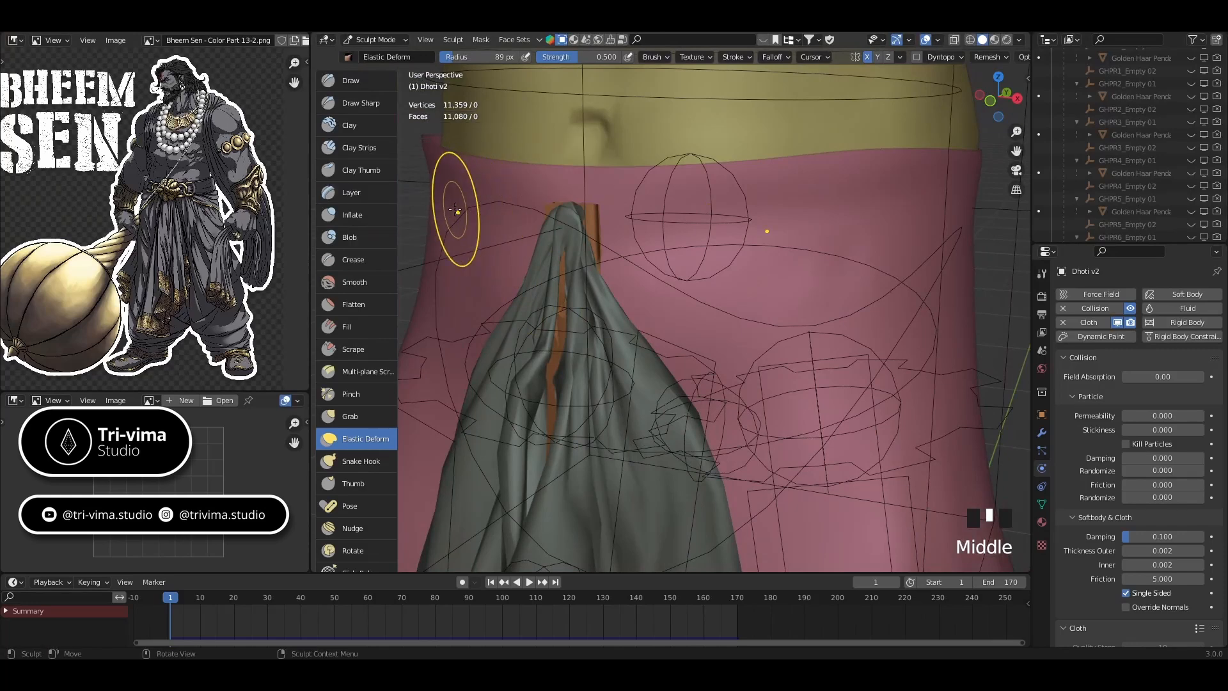
middle_click_drag(466, 210, 533, 226)
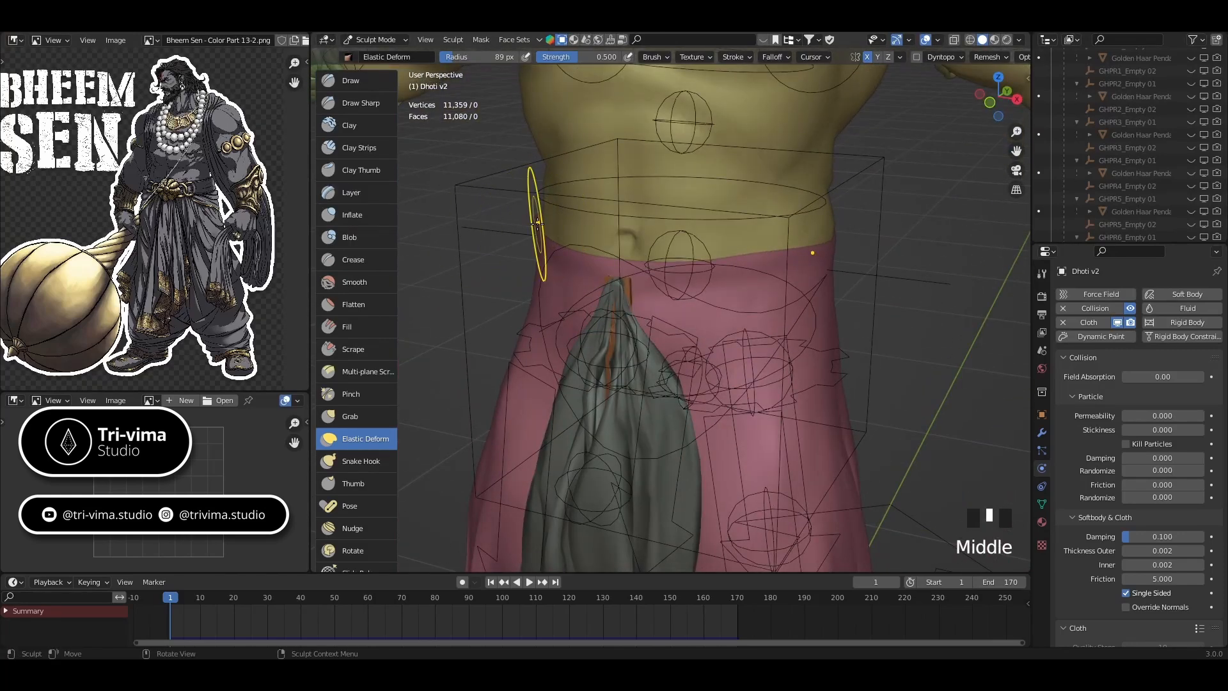
left_click(537, 224)
mouse_move(788, 281)
left_mouse_down("ctrl")
mouse_move(803, 275)
mouse_move(795, 288)
left_mouse_up("ctrl")
middle_click_drag(795, 288, 832, 218)
left_click(831, 207)
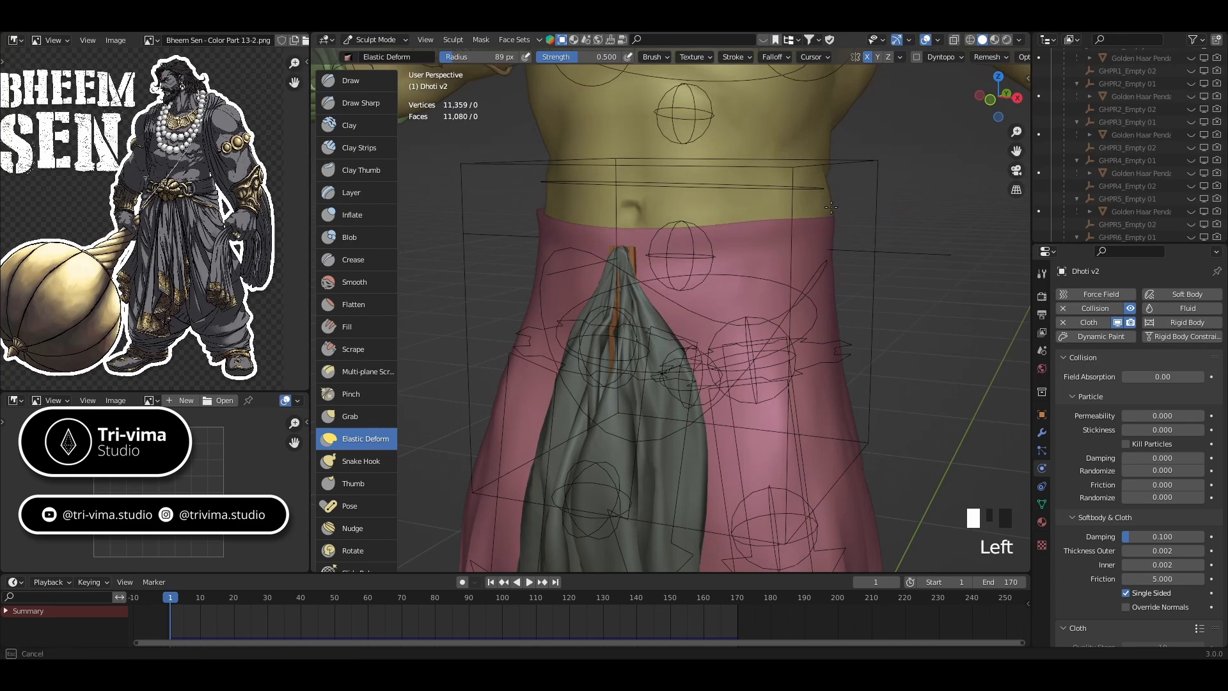
left_click_drag(760, 234, 759, 234)
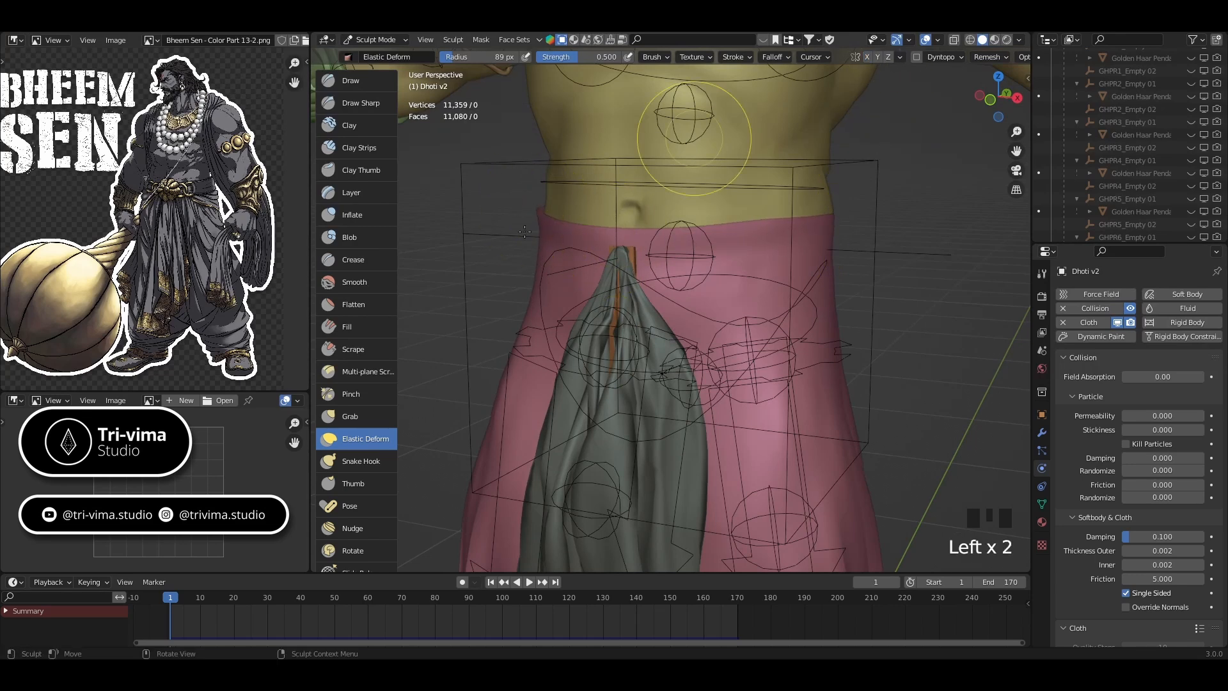
- Pull the tops of the front pleat and the back panel up to the waistline with Elastic Deform
scroll(598, 250, "up", 2)
left_click_drag(588, 199, 614, 174)
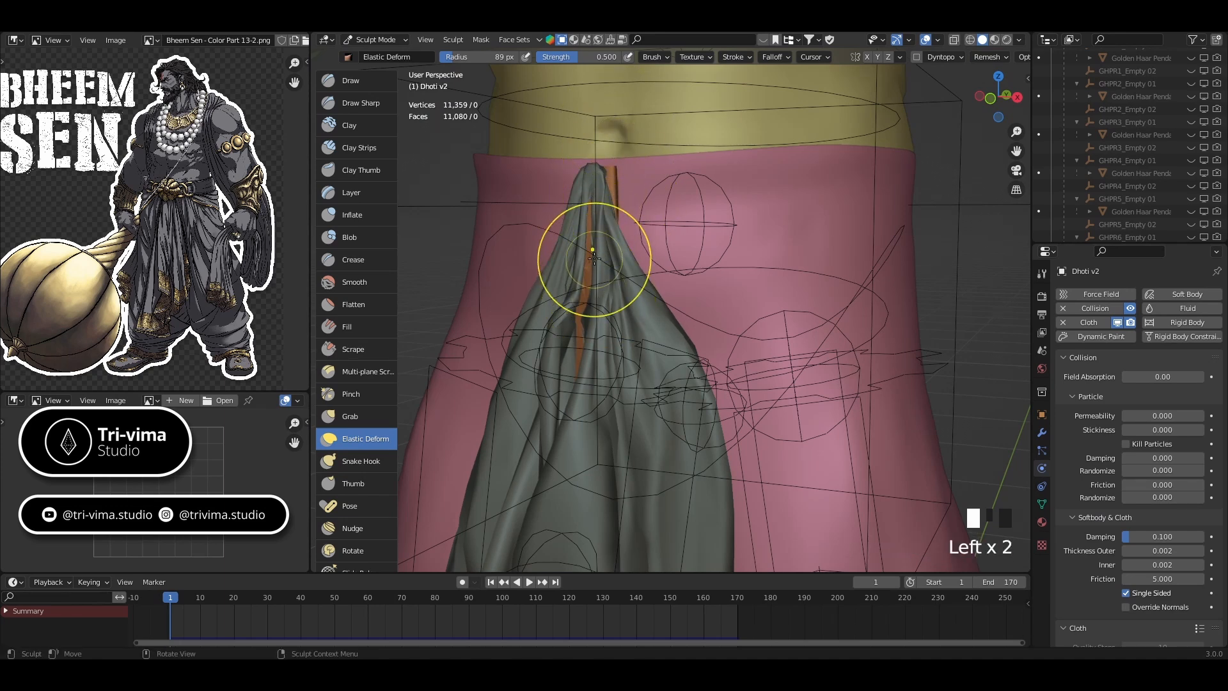
middle_click_drag(778, 300, 708, 183)
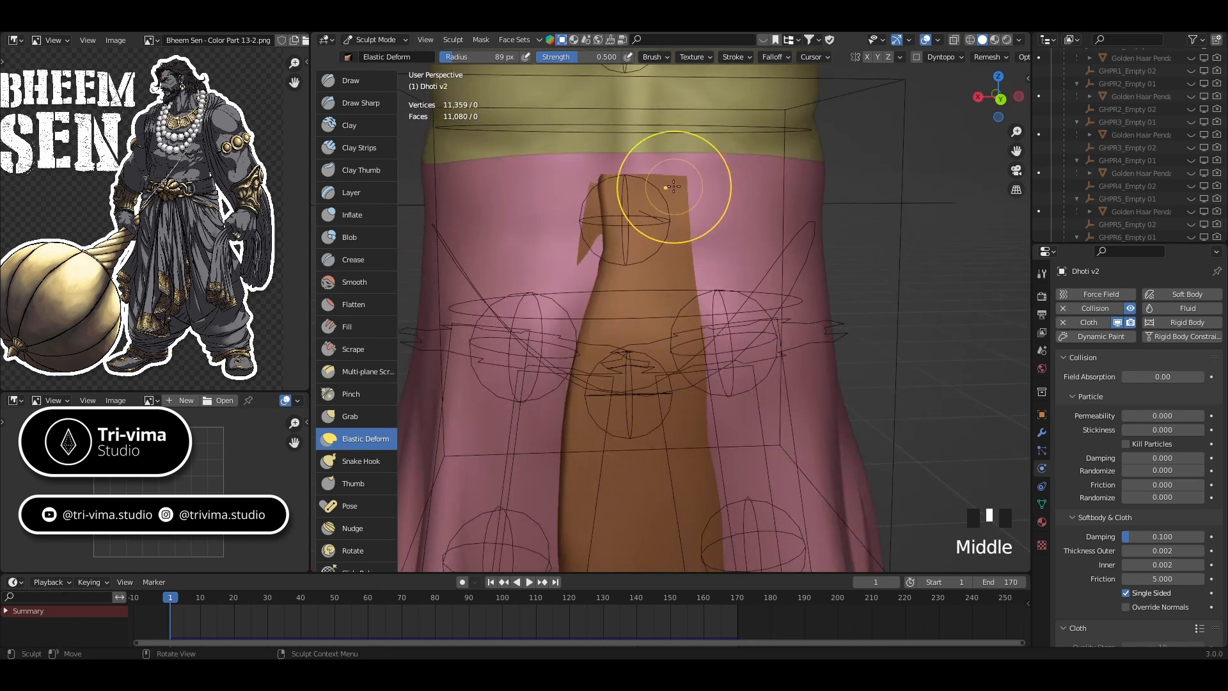
mouse_move(672, 192)
left_mouse_down()
mouse_move(666, 151)
mouse_move(601, 140)
left_mouse_up()
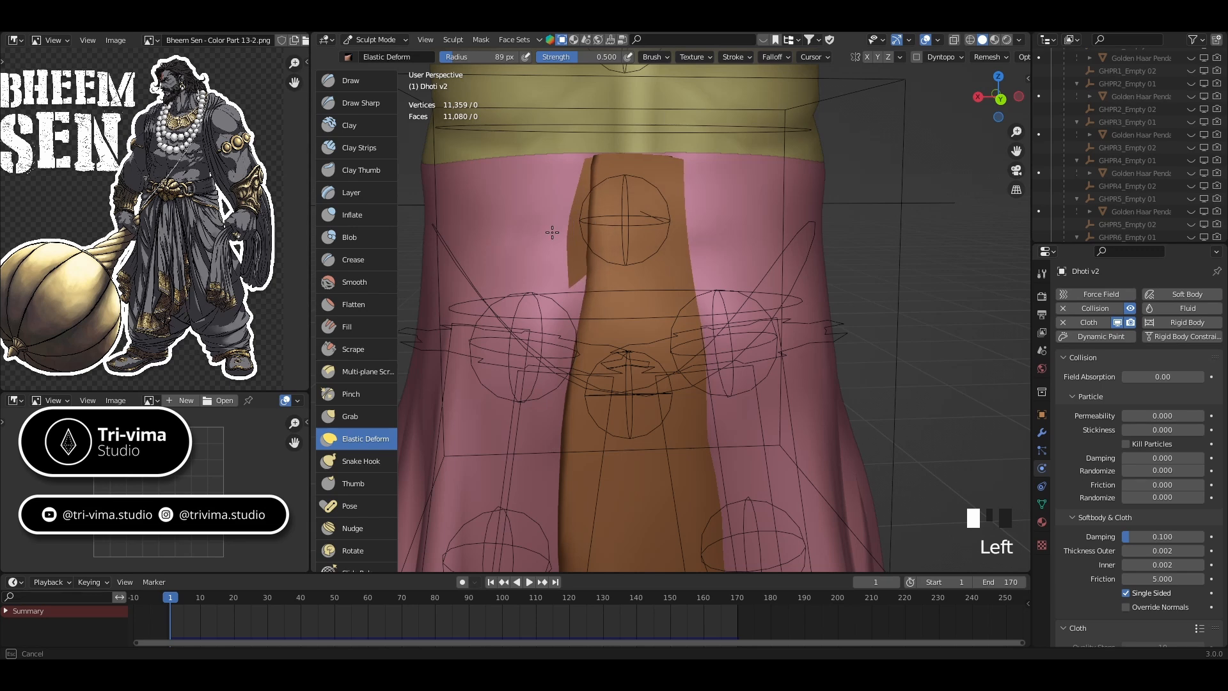
left_click_drag(585, 241, 586, 234)
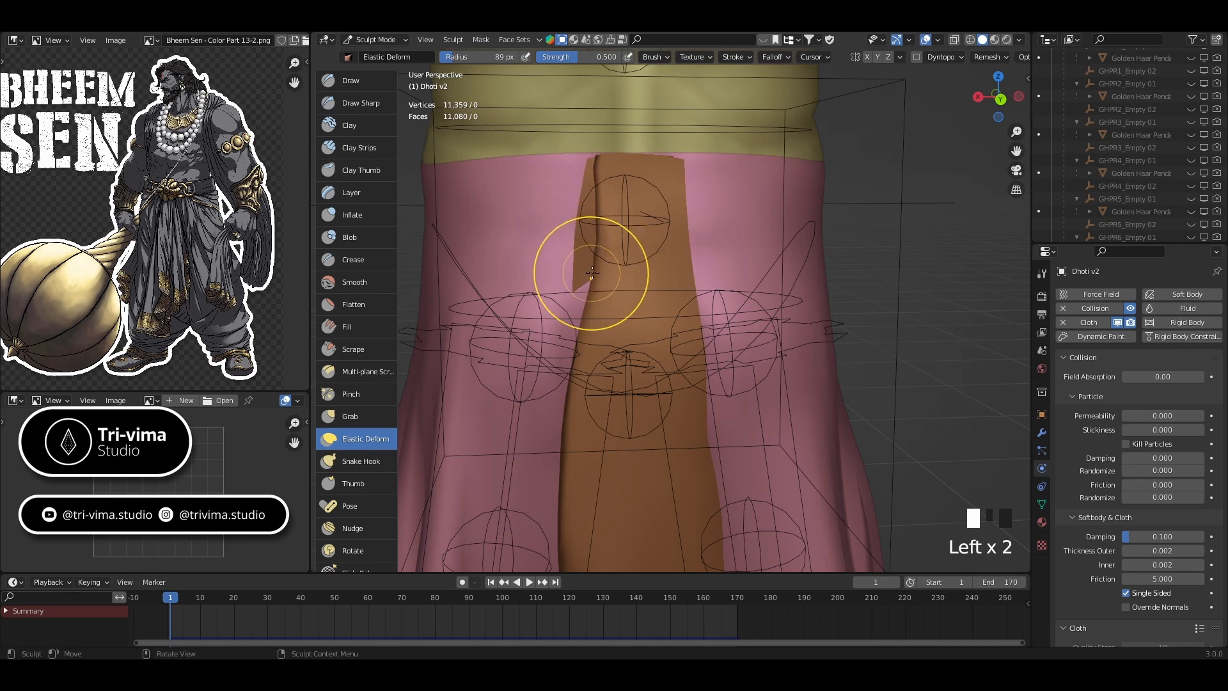
- Push the back panel's upper part in against the hips from both sides, turning X symmetry on for the second side
middle_click_drag(587, 277, 768, 219)
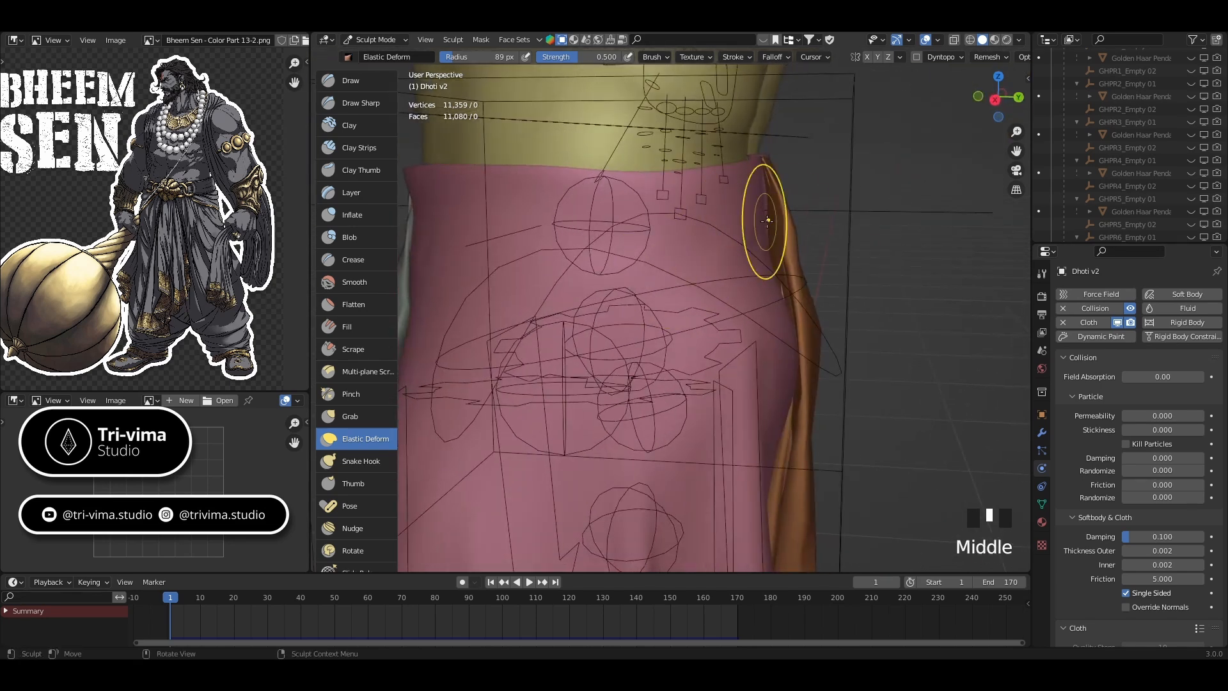
mouse_move(768, 219)
left_mouse_down()
mouse_move(780, 218)
mouse_move(736, 218)
left_mouse_up()
middle_click_drag(736, 217, 667, 211)
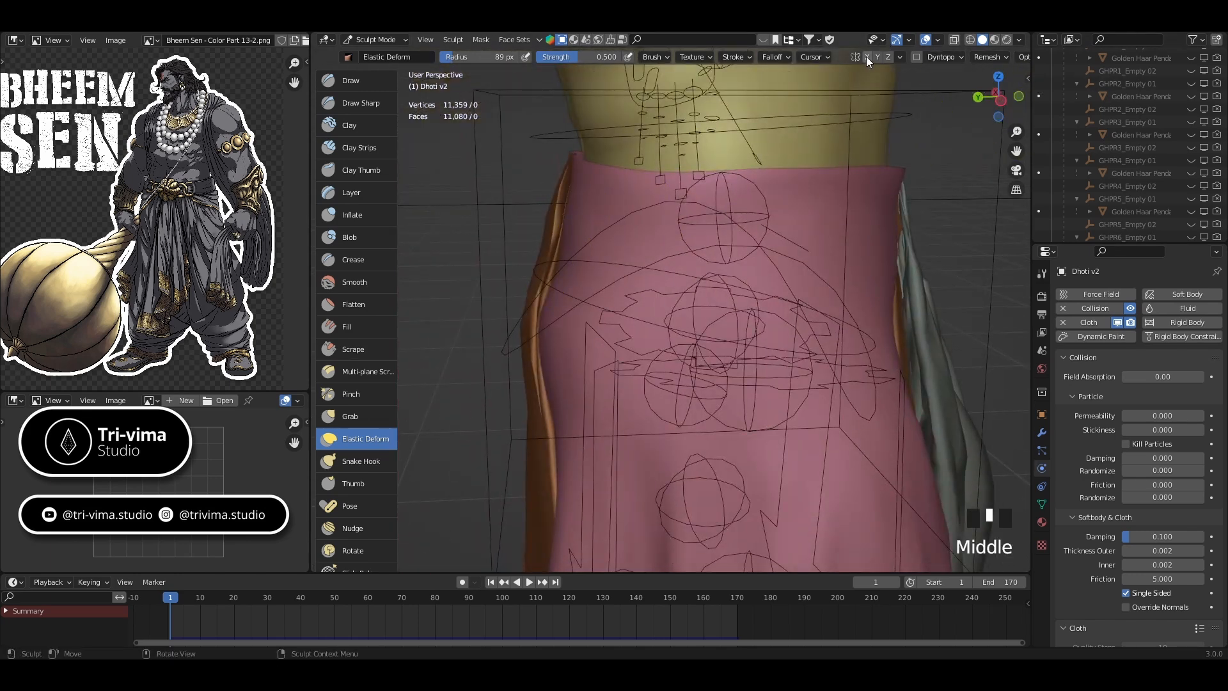
left_click_drag(550, 224, 563, 220)
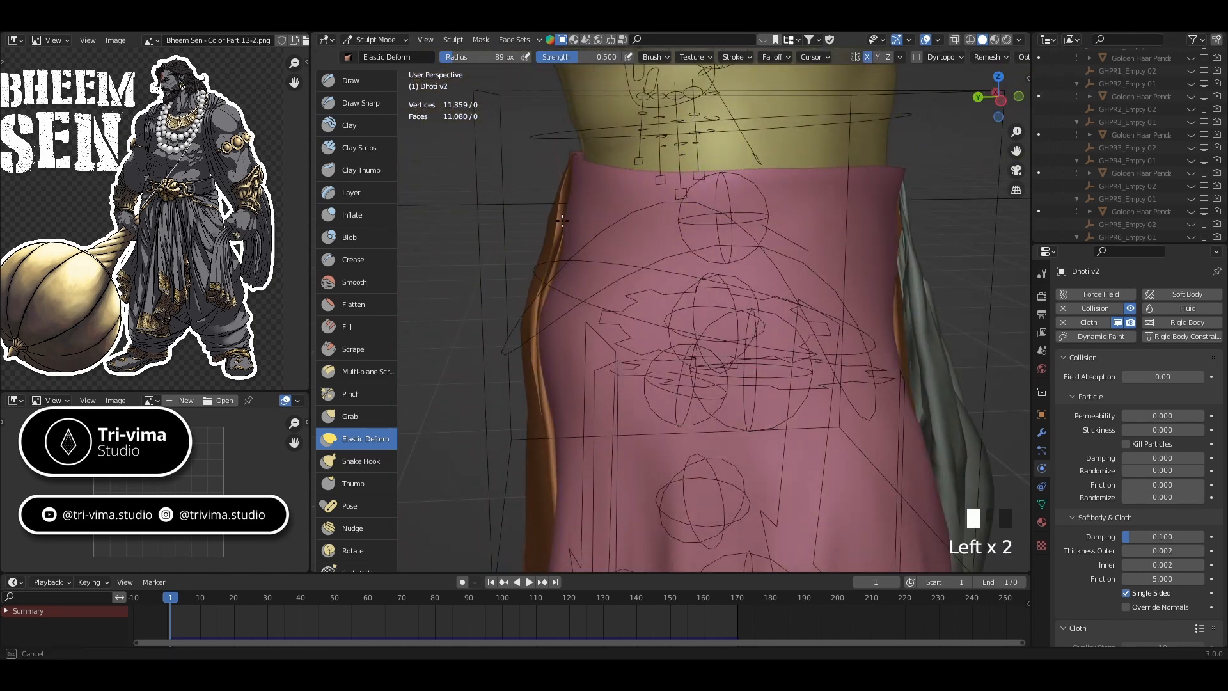
middle_click_drag(558, 212, 698, 227)
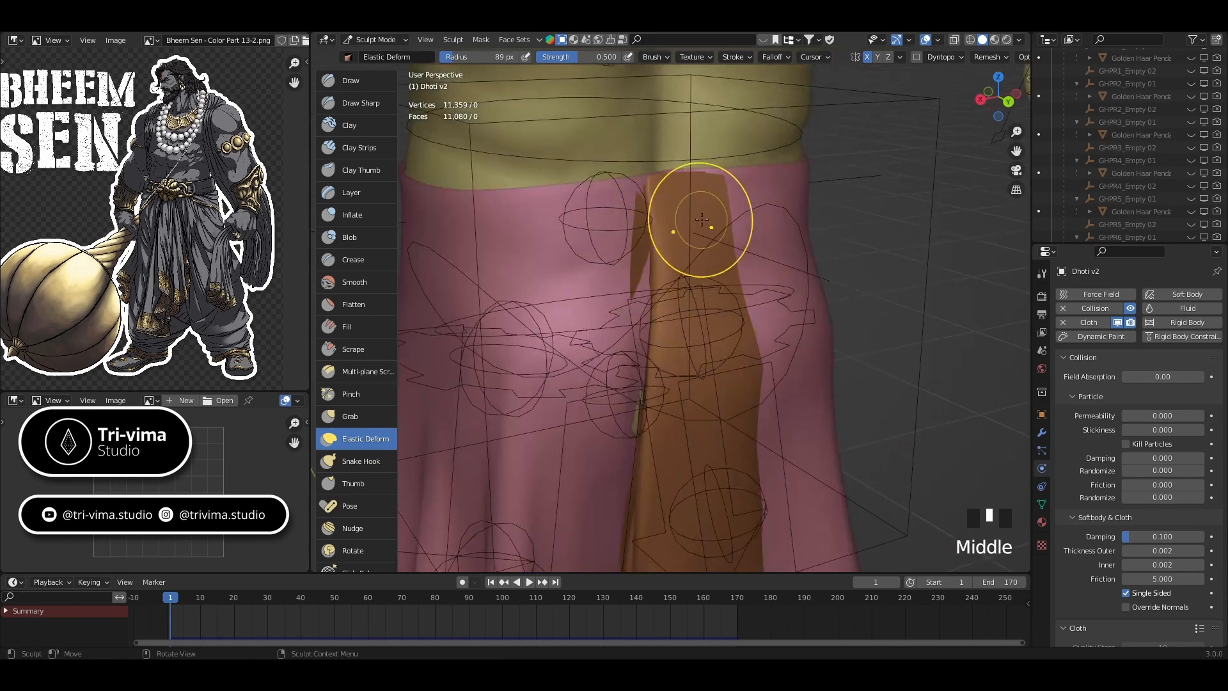
- Nudge the dhoti's waistband in toward the body at the back and front, with X symmetry off for the front
scroll(686, 279, "down", 4)
middle_click_drag(686, 280, 717, 312)
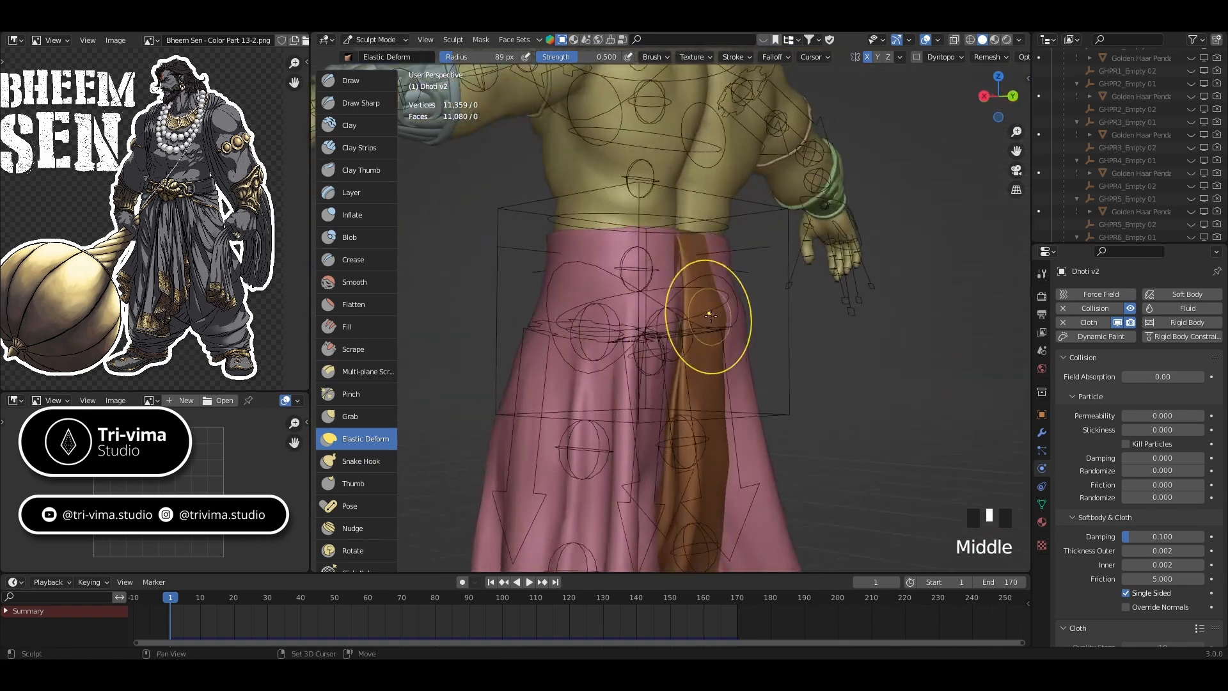
left_click_drag(726, 316, 694, 355, "shift")
middle_click_drag(694, 355, 682, 329)
left_click_drag(682, 328, 696, 332, "ctrl")
middle_click_drag(696, 333, 718, 259)
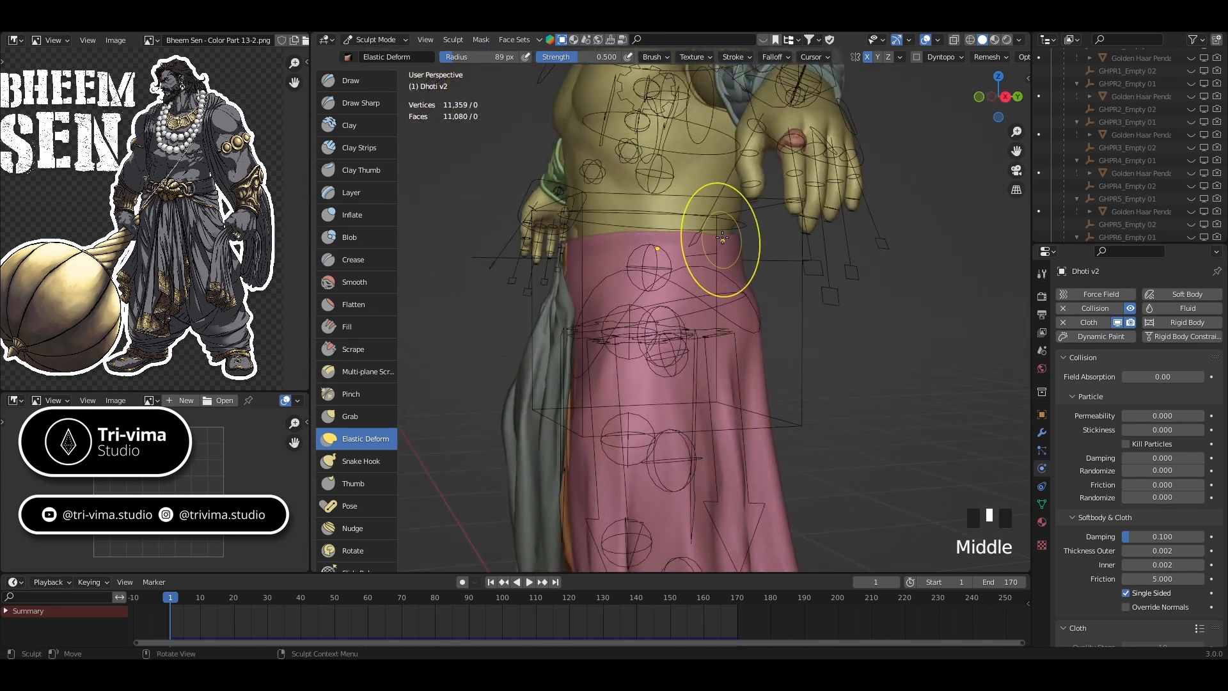
left_click_drag(722, 238, 710, 244)
mouse_move(710, 243)
middle_mouse_down()
mouse_move(746, 275)
mouse_move(746, 257)
middle_mouse_up()
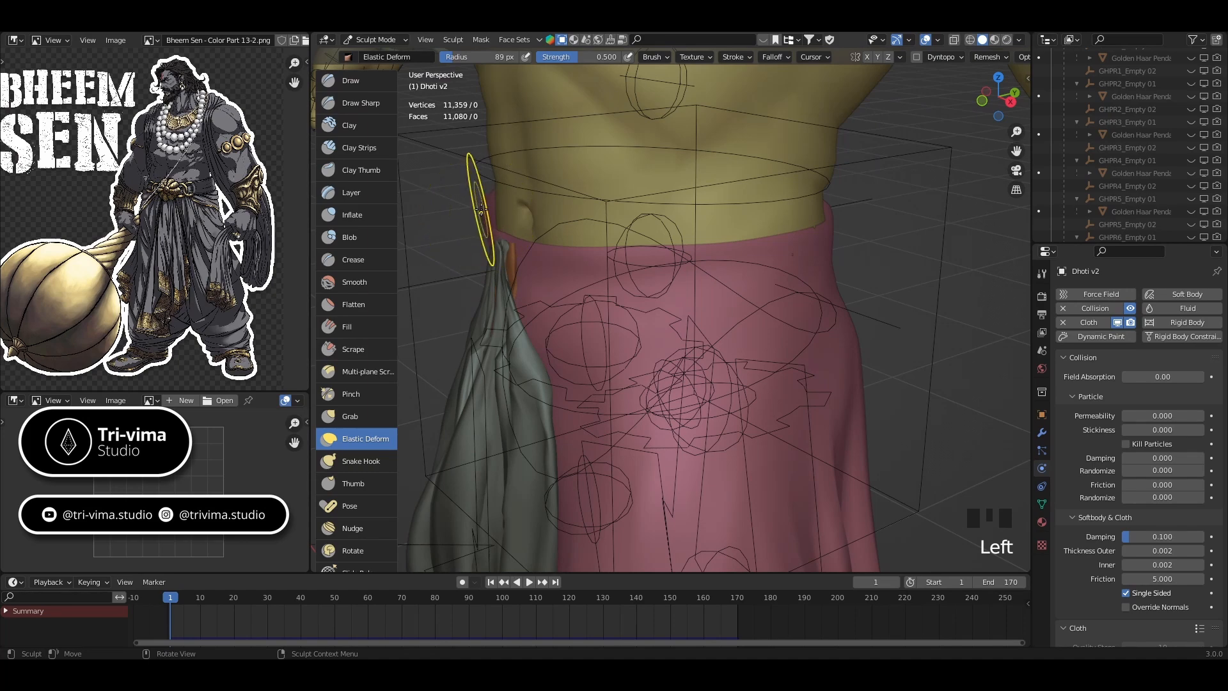
left_click_drag(481, 209, 504, 210)
left_click(491, 210)
middle_click_drag(490, 211, 494, 231)
scroll(493, 231, "down", 2)
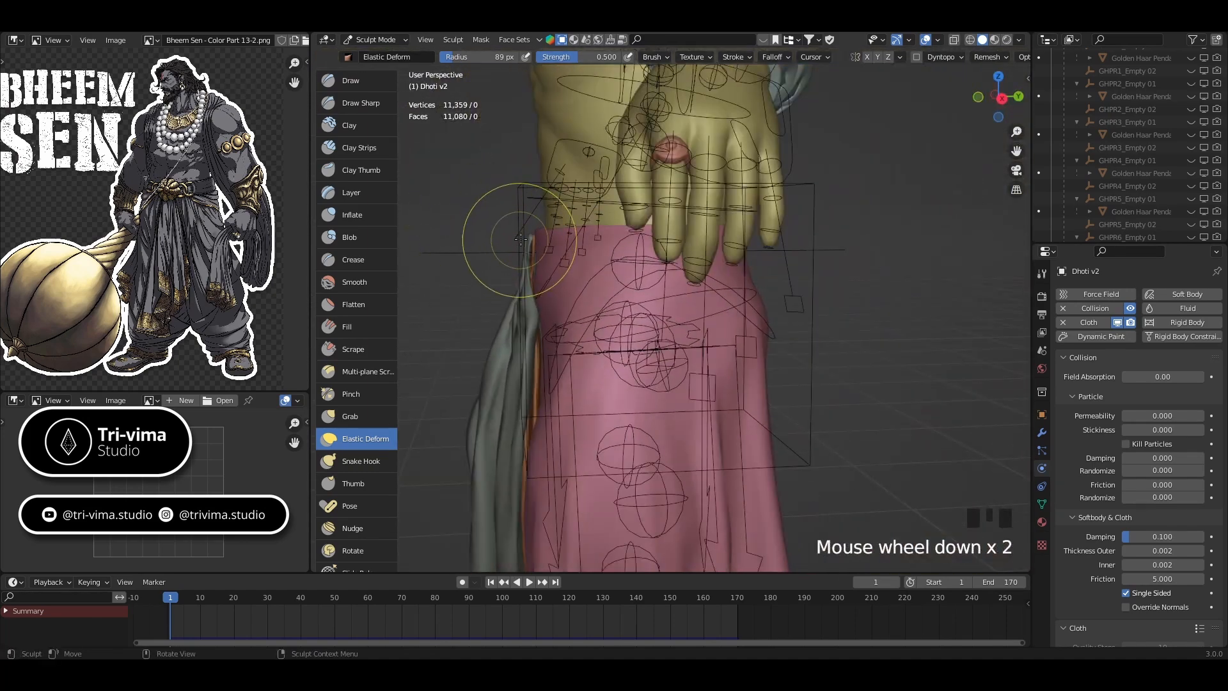
- Pull the dhoti's waistband in against the body at the front and one side of the waist with Elastic Deform
mouse_move(531, 237)
left_mouse_down()
mouse_move(544, 237)
mouse_move(534, 239)
left_mouse_up()
mouse_move(534, 239)
middle_mouse_down()
mouse_move(569, 275)
mouse_move(817, 237)
middle_mouse_up()
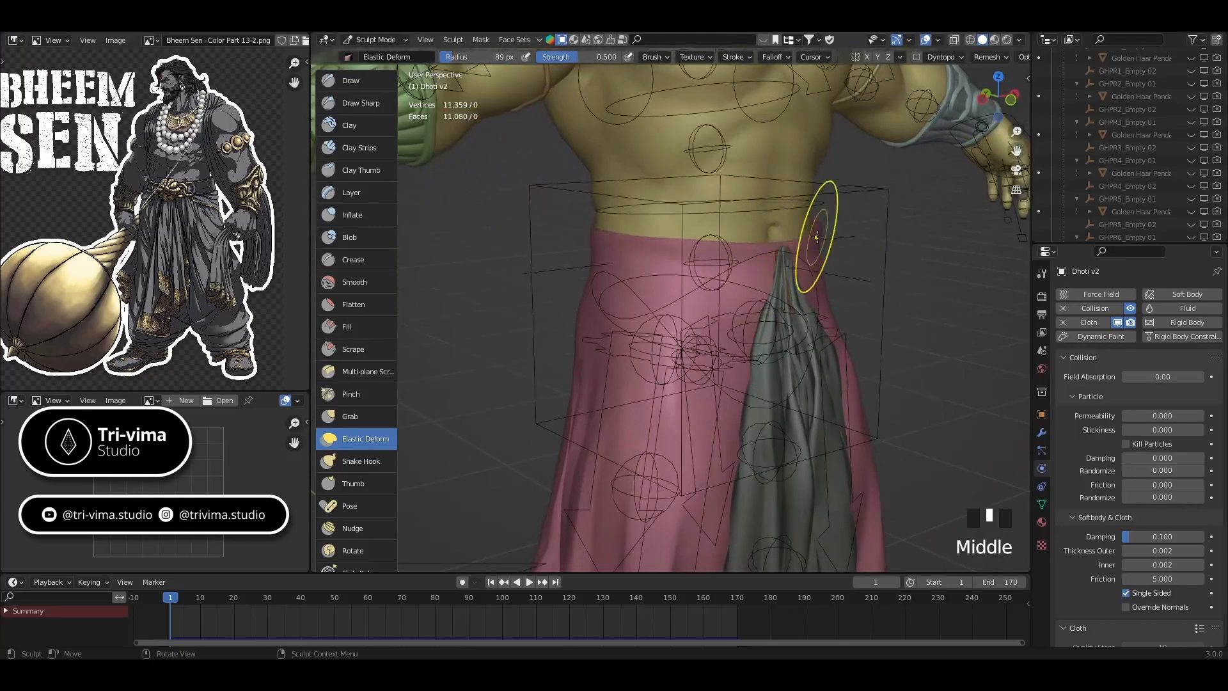
left_click(817, 234)
left_click_drag(817, 234, 803, 225)
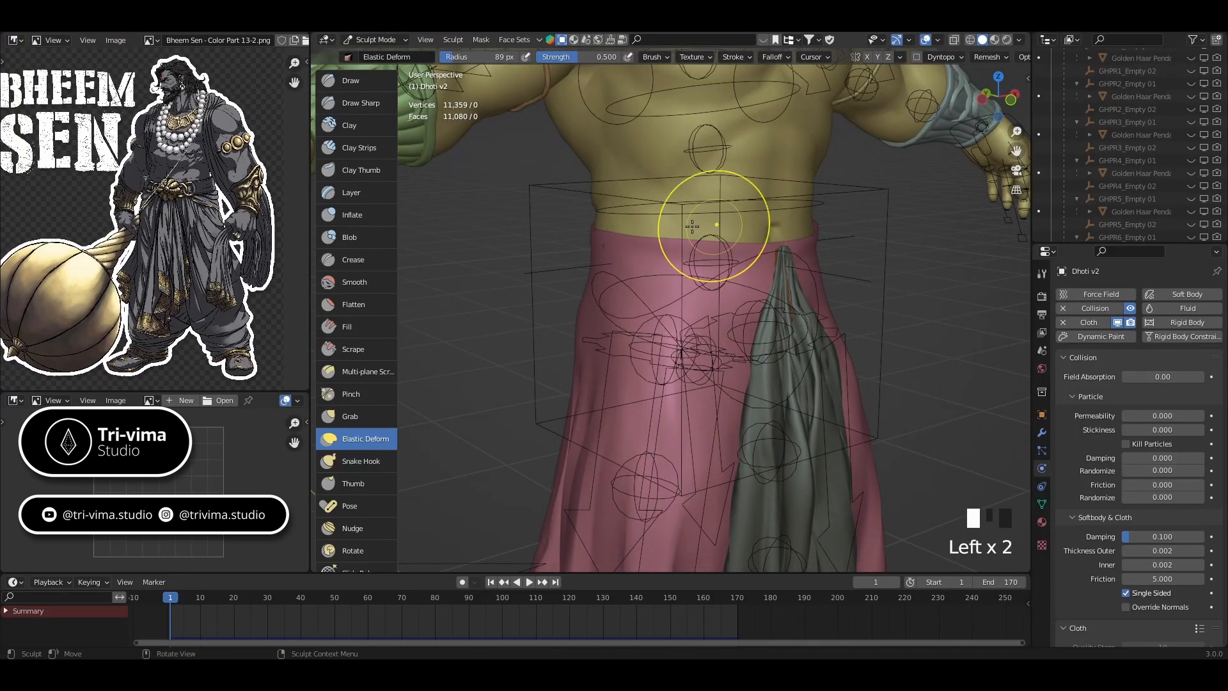
middle_click_drag(709, 226, 611, 245)
left_click_drag(581, 250, 595, 249, "ctrl")
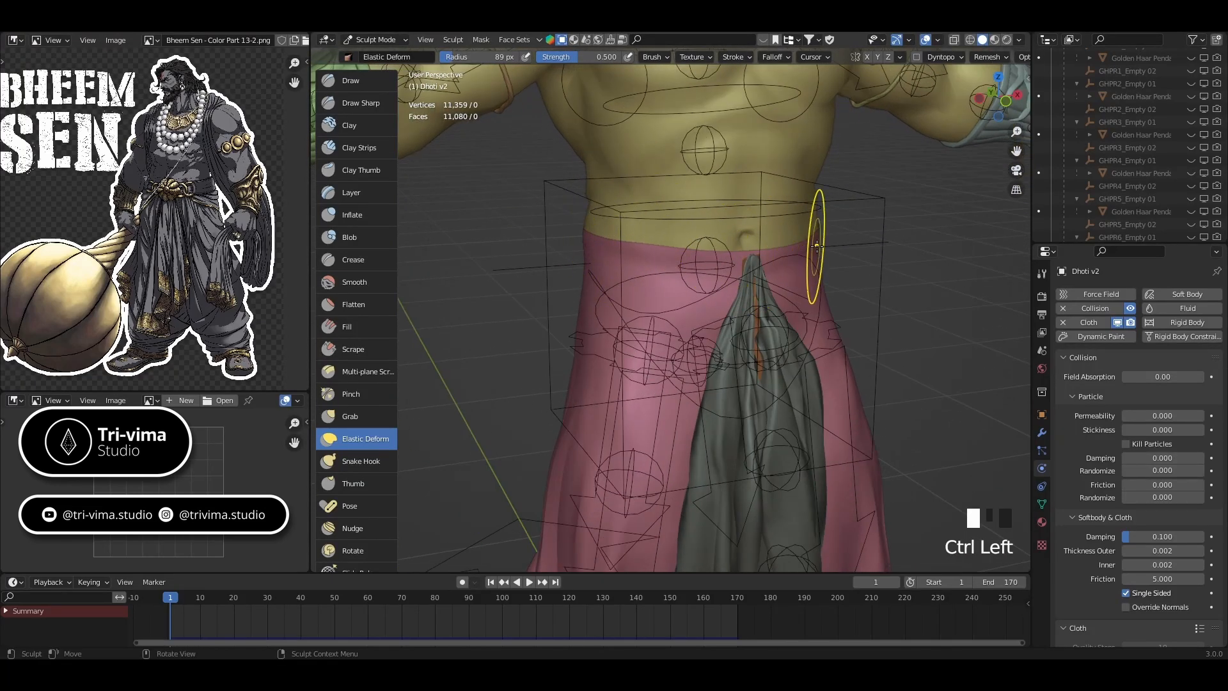
- Adjust the dhoti's waistband on both sides of the waist with short Elastic Deform strokes along the surface normal
middle_click_drag(822, 247, 782, 260)
scroll(782, 260, "up", 3)
left_click_drag(924, 204, 934, 201, "ctrl")
middle_click_drag(452, 242, 487, 224)
left_click_drag(515, 206, 531, 215, "ctrl")
middle_click_drag(530, 215, 473, 178)
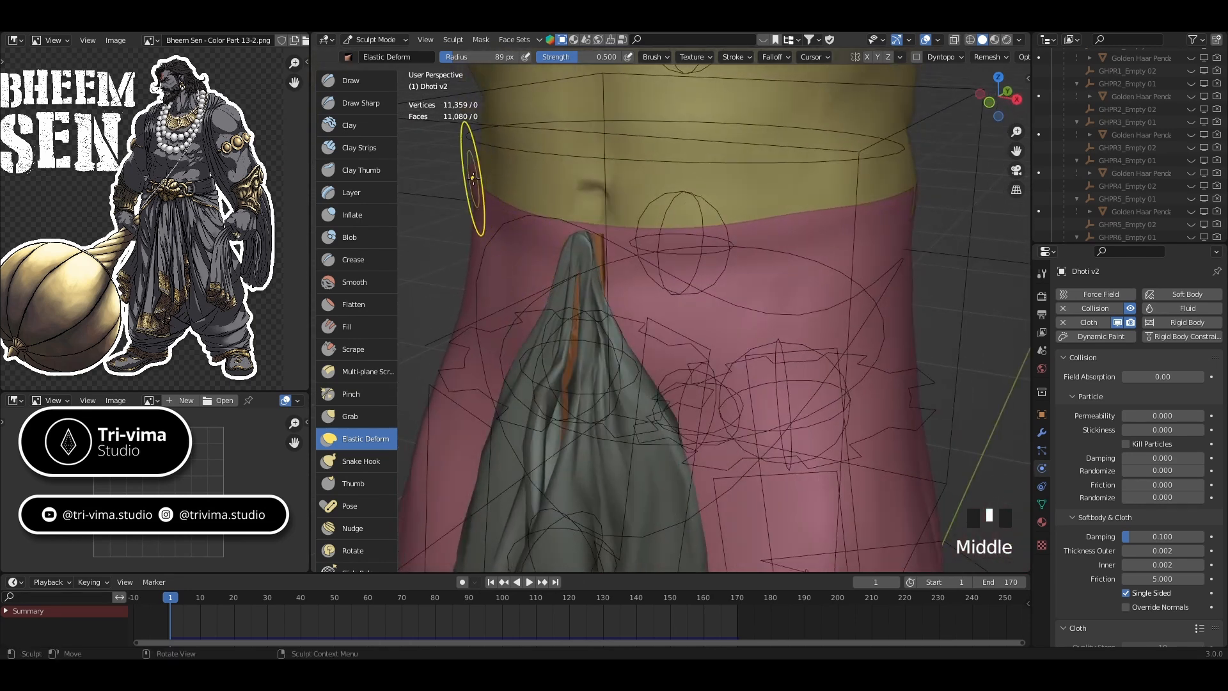
- Pull the waistband's side edge in toward the body beside the front pleat and smooth the cloth there
left_click_drag(475, 170, 507, 250)
middle_click_drag(507, 249, 551, 252)
left_click_drag(553, 254, 488, 246, "ctrl")
middle_click_drag(689, 263, 646, 263)
left_click_drag(480, 236, 486, 253, "shift")
left_click_drag(488, 240, 490, 248, "shift")
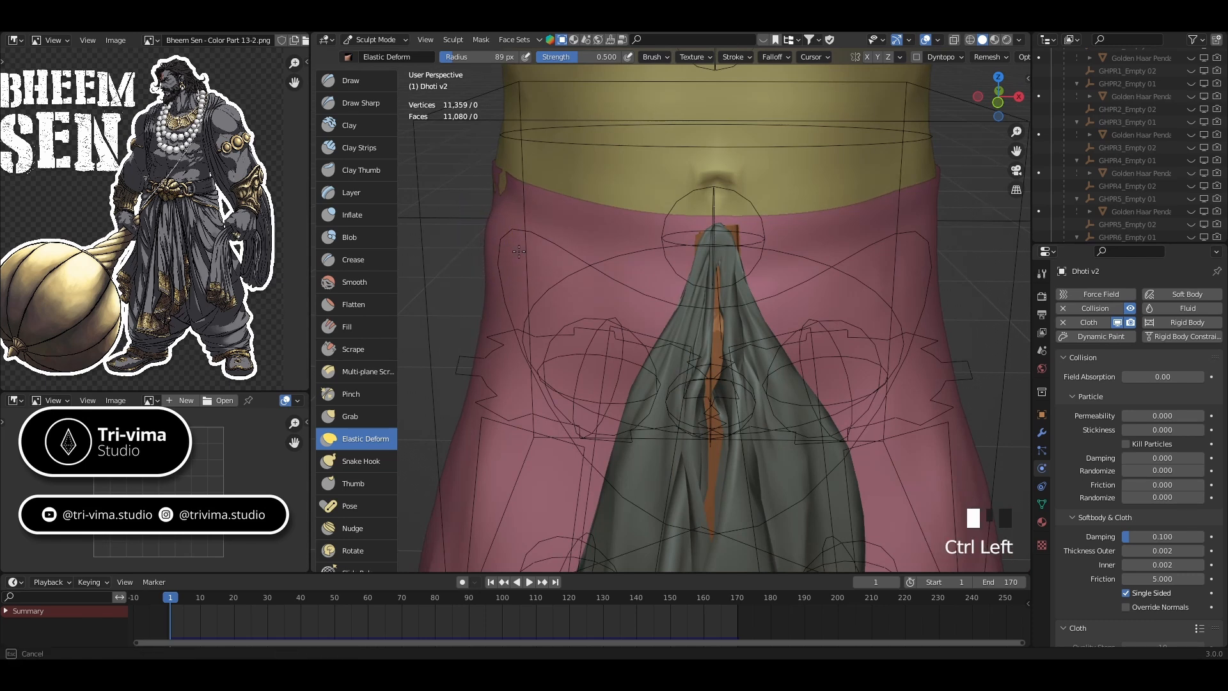
- Raise the side of the waistband along its normal to cover the body poking through near the edge
left_click_drag(509, 189, 510, 192, "ctrl")
mouse_move(511, 192)
middle_mouse_down("shift")
mouse_move(597, 268)
mouse_move(616, 201)
middle_mouse_up("shift")
scroll(597, 267, "up", 3)
left_click_drag(616, 201, 591, 185, "ctrl")
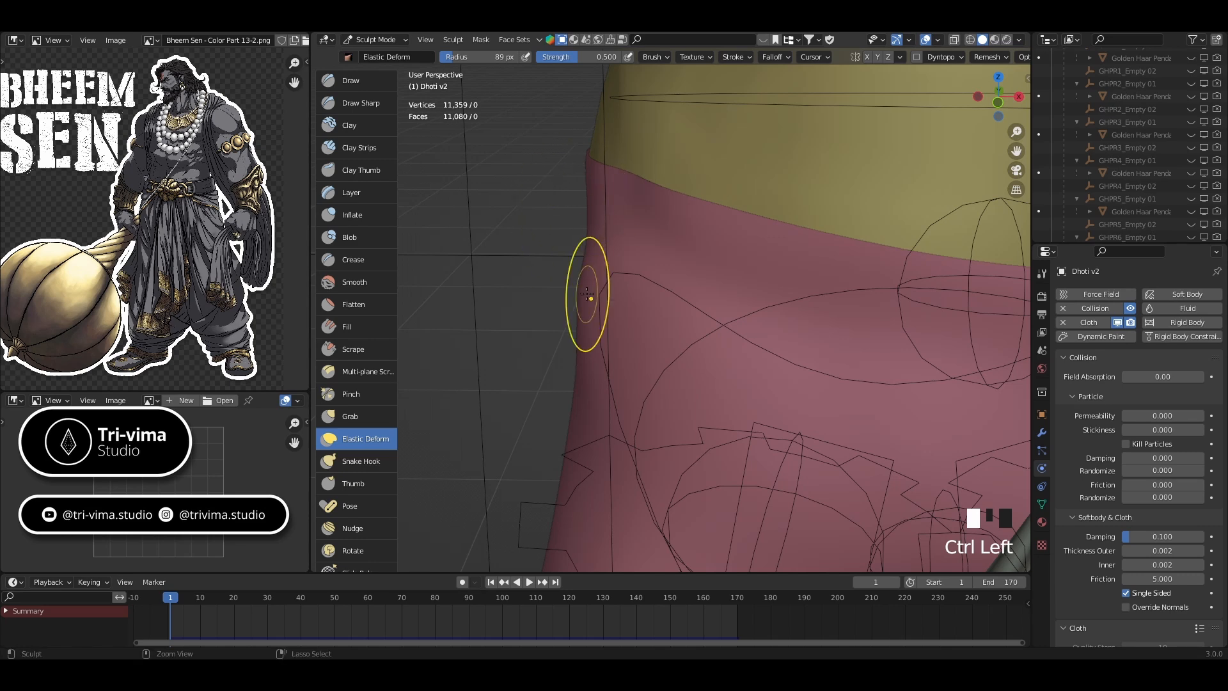
left_click_drag(586, 288, 595, 298, "ctrl")
left_click_drag(636, 192, 616, 185, "ctrl")
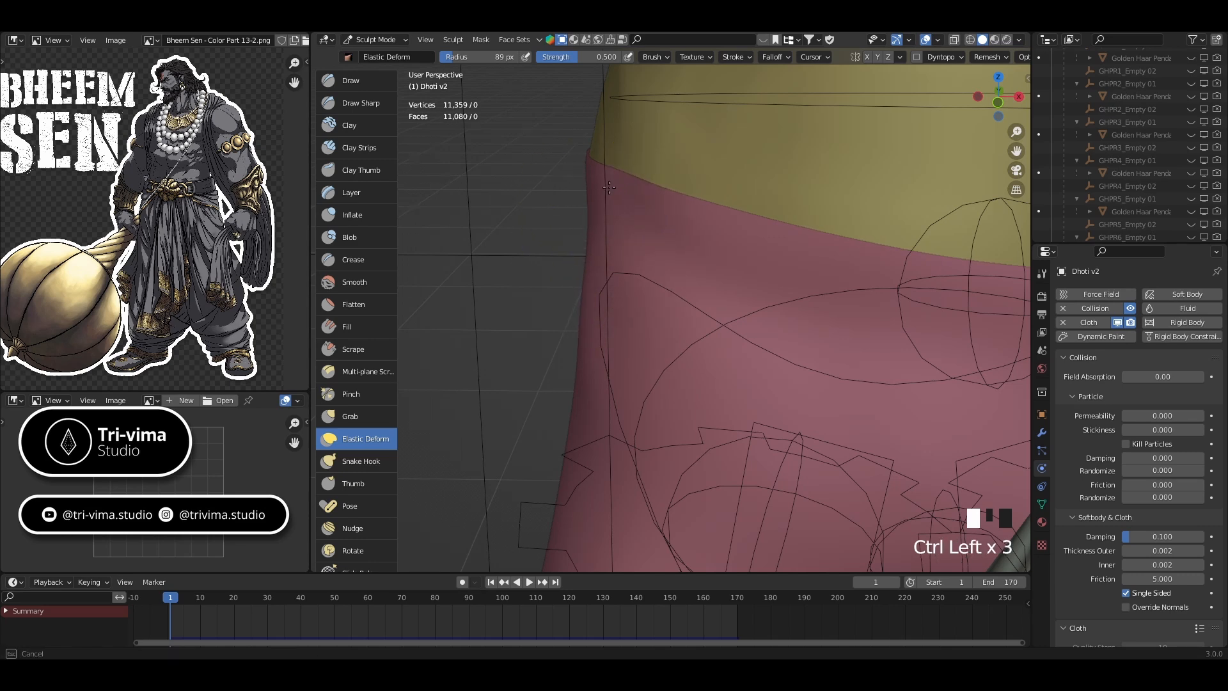
- Reshape the side of the dhoti just below the waistband with Elastic Deform and smooth the surface
scroll(609, 186, "down", 2)
middle_click_drag(610, 187, 570, 259)
left_click_drag(573, 259, 588, 291, "ctrl")
middle_click_drag(568, 305, 618, 281)
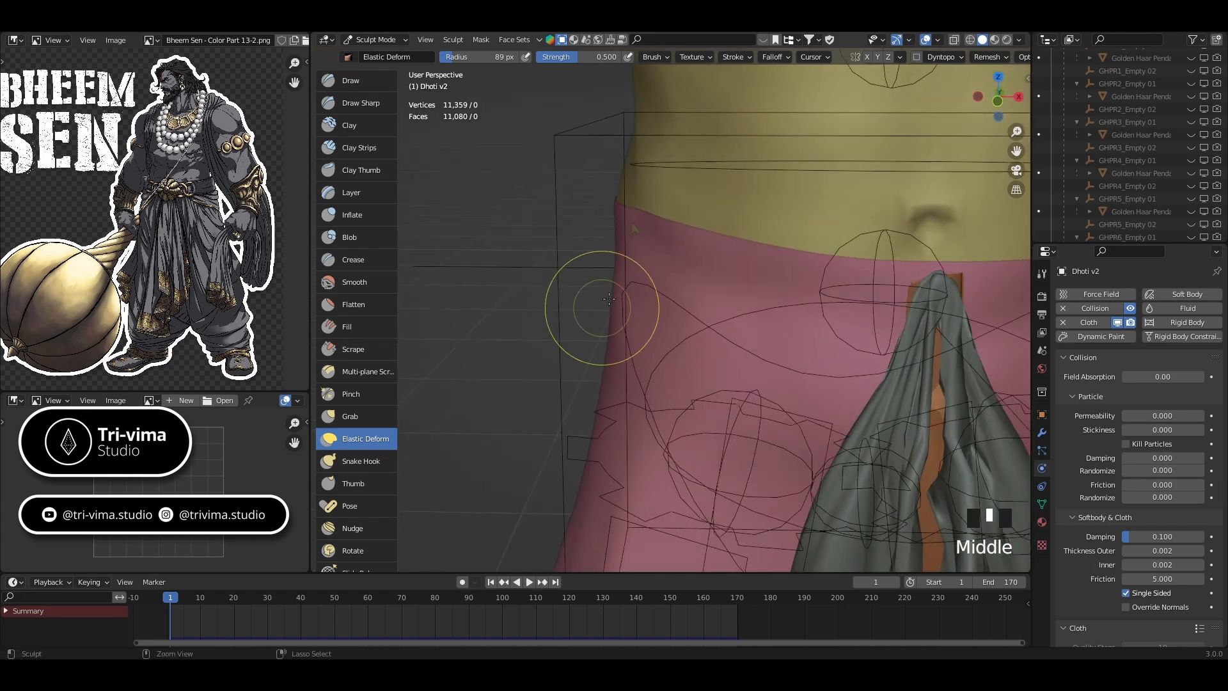
left_click_drag(622, 273, 631, 225, "ctrl")
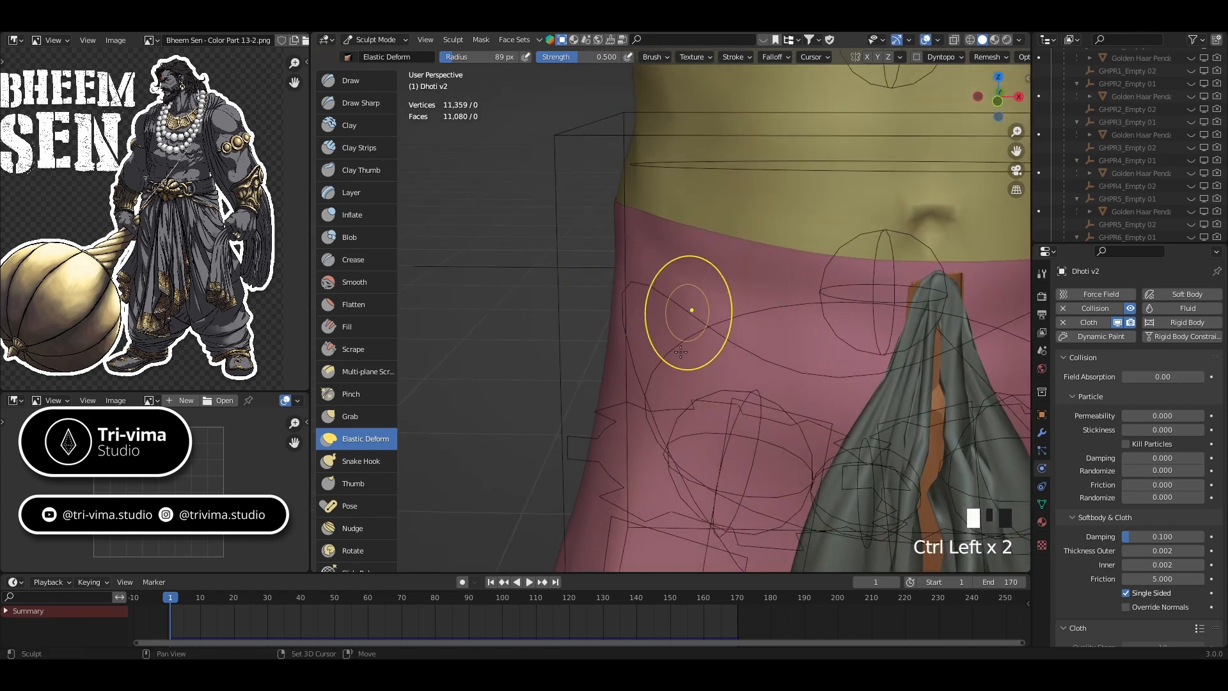
left_click_drag(684, 307, 677, 296, "shift")
left_click_drag(677, 296, 672, 288, "shift")
left_click_drag(672, 288, 677, 300, "shift")
- Nudge the waistband's edge in at the back and raise the cloth where the body pokes through
mouse_move(681, 307)
middle_mouse_down()
mouse_move(810, 340)
mouse_move(915, 326)
mouse_move(834, 310)
mouse_move(860, 285)
mouse_move(843, 294)
middle_mouse_up()
left_click_drag(831, 192, 821, 198)
middle_click_drag(447, 268, 522, 282, "shift")
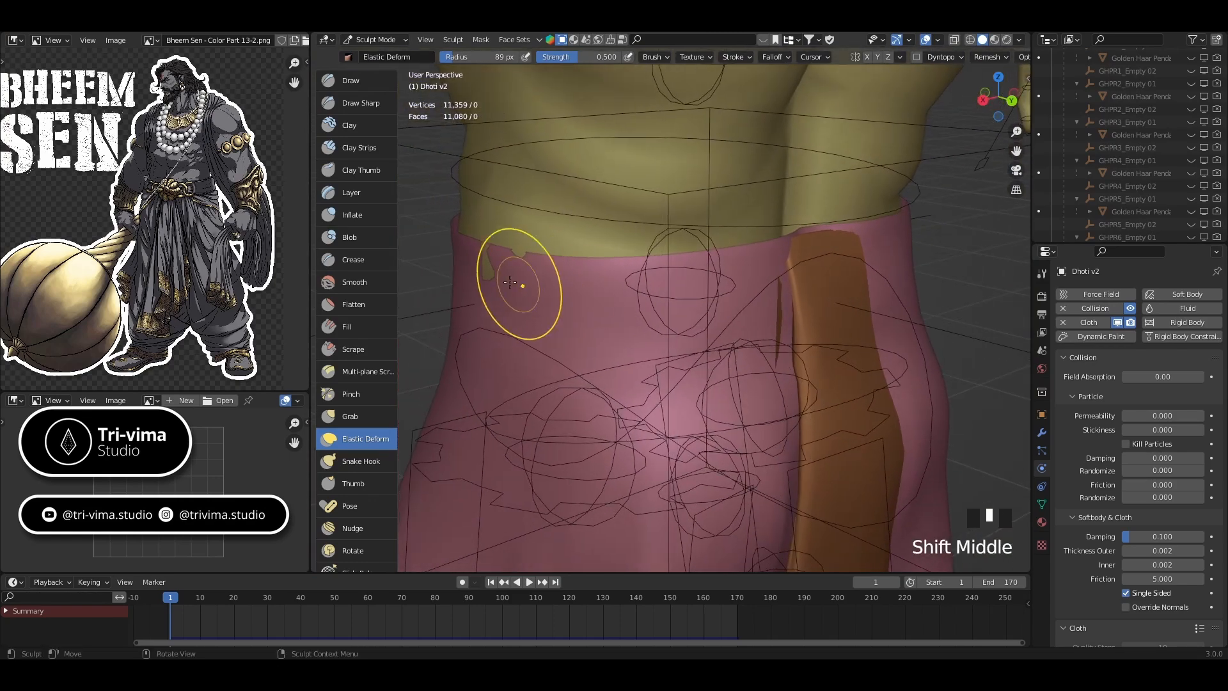
left_click_drag(496, 266, 485, 271, "ctrl")
- Push the front of the waistband behind the pleat in against the belly with Elastic Deform
middle_click_drag(408, 237, 569, 232)
mouse_move(538, 236)
middle_mouse_down("shift")
mouse_move(659, 238)
mouse_move(540, 243)
middle_mouse_up("shift")
scroll(537, 205, "up", 2)
scroll(541, 234, "up", 2)
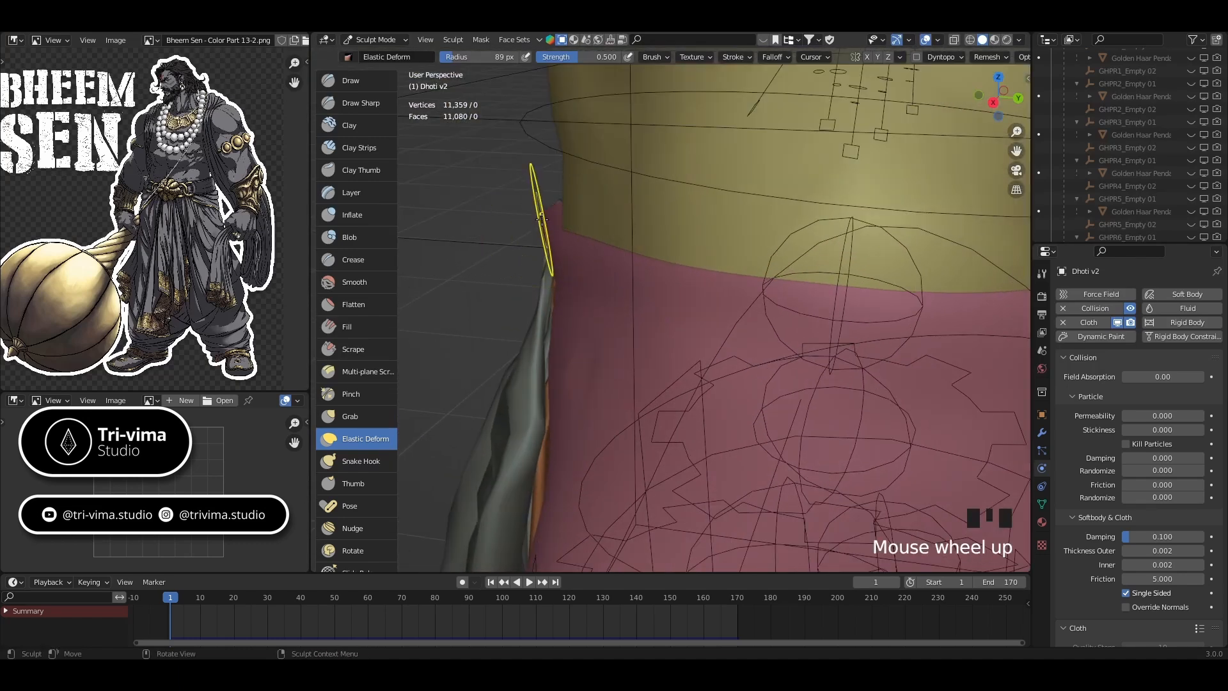
left_click_drag(542, 219, 579, 215)
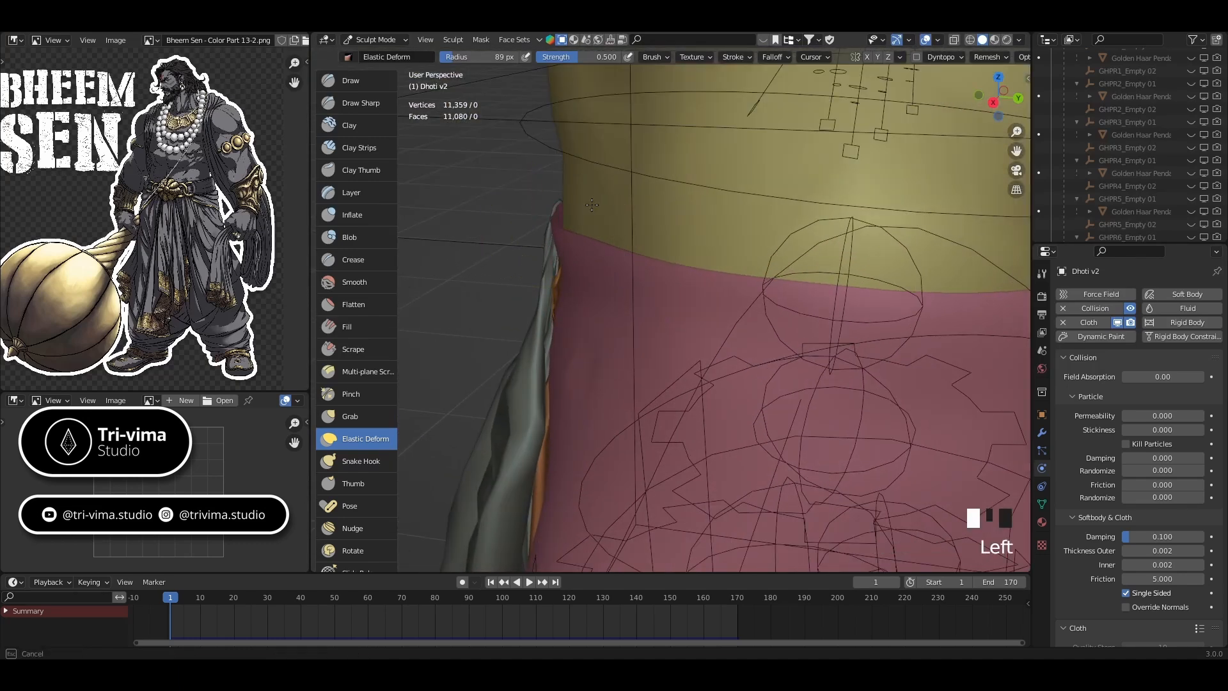
- Tuck the protruding side edge of the waistband in against the waist from the front three-quarter view
mouse_move(585, 221)
middle_mouse_down()
mouse_move(726, 309)
mouse_move(862, 293)
mouse_move(828, 286)
middle_mouse_up()
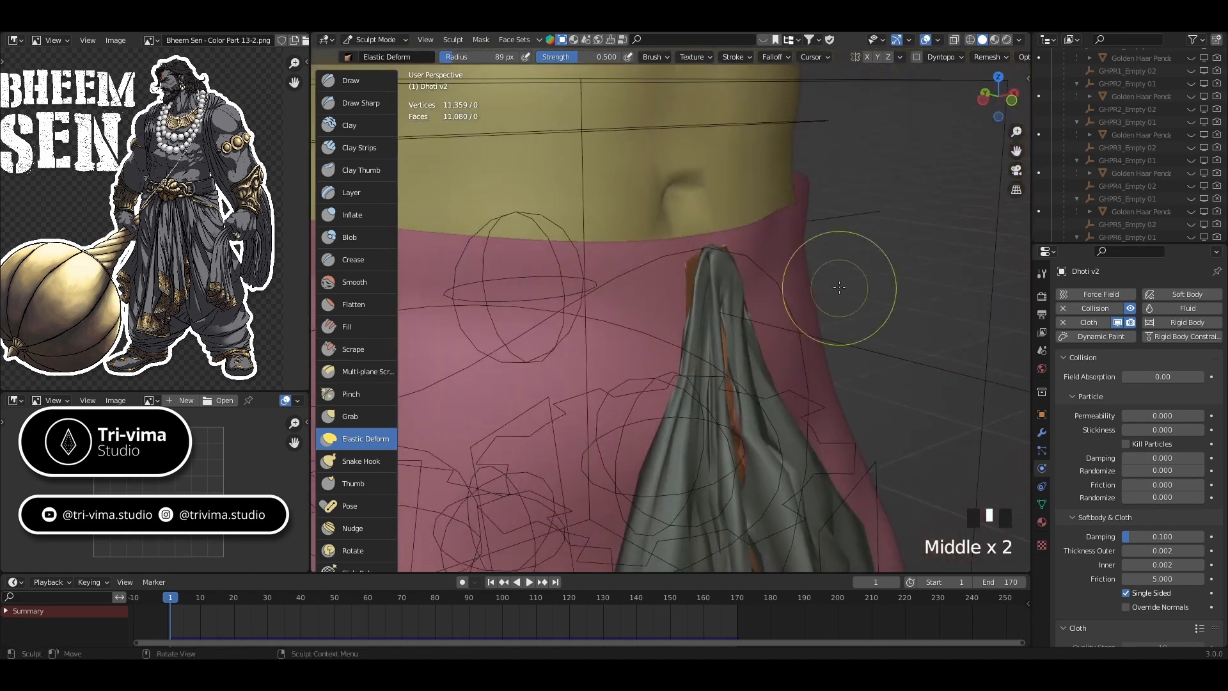
left_click_drag(808, 182, 800, 197)
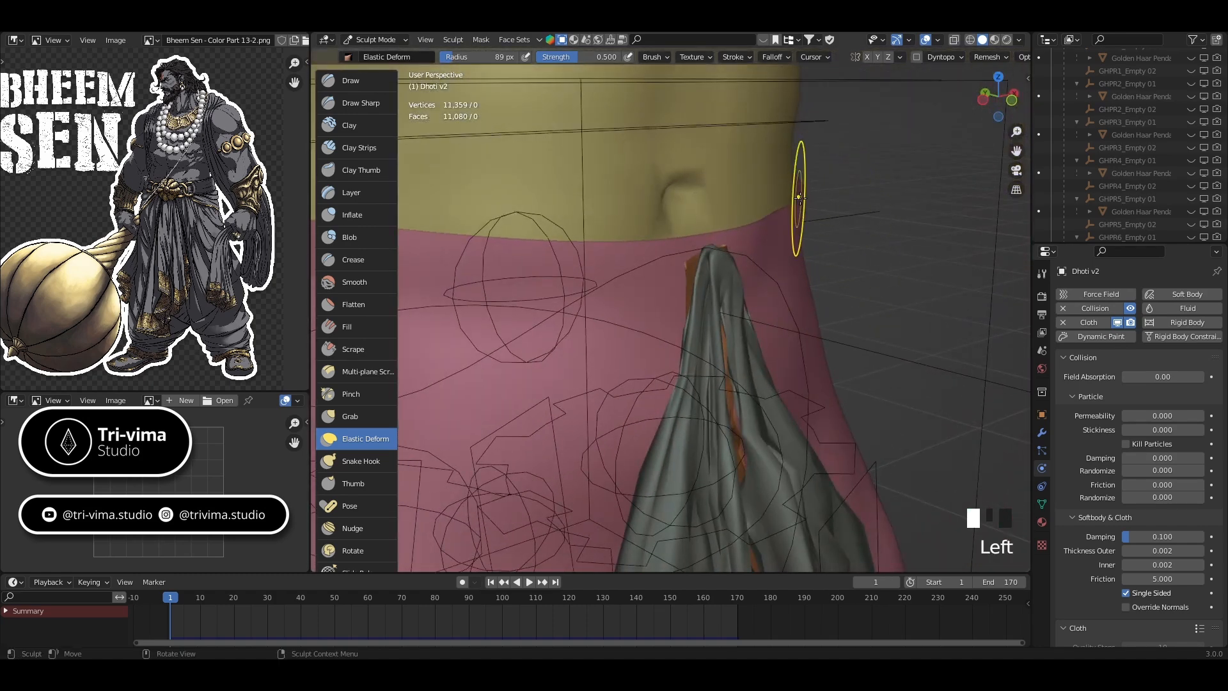
left_click(800, 198)
middle_click_drag(799, 198, 796, 198)
left_click_drag(795, 198, 812, 232)
- Flatten the protruding waistband edge above the front pleat and raise the cloth over the exposed body patch beside it
middle_click_drag(811, 232, 540, 270)
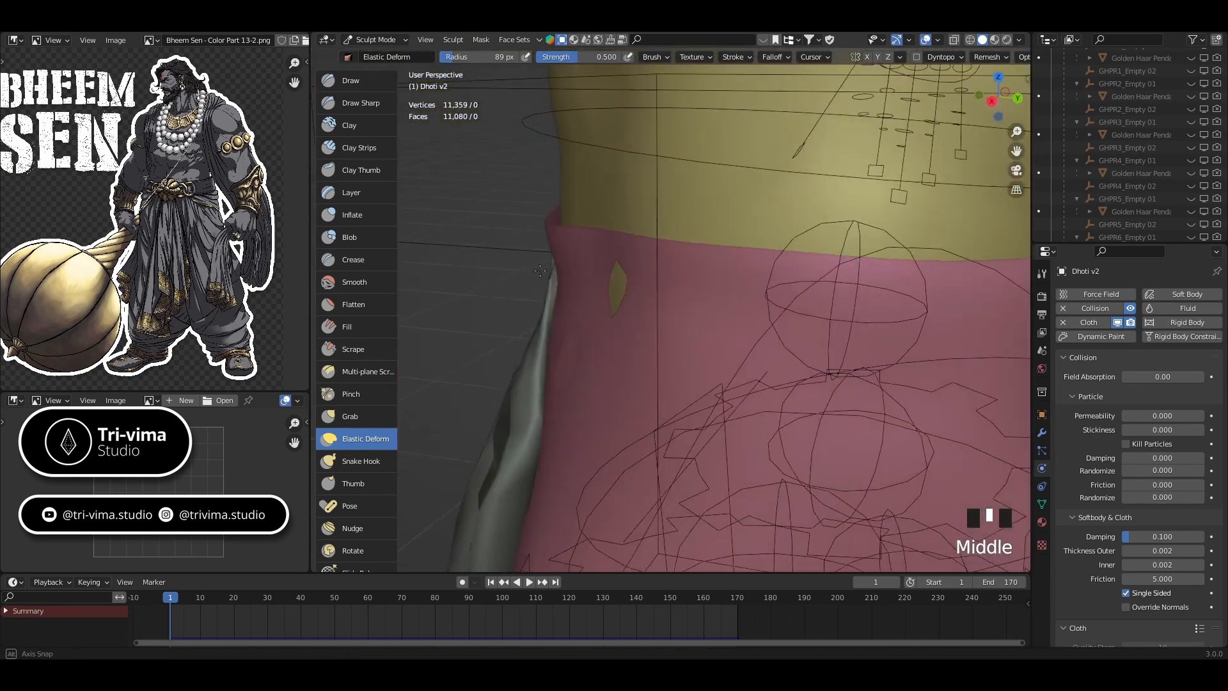
left_click_drag(547, 227, 564, 223)
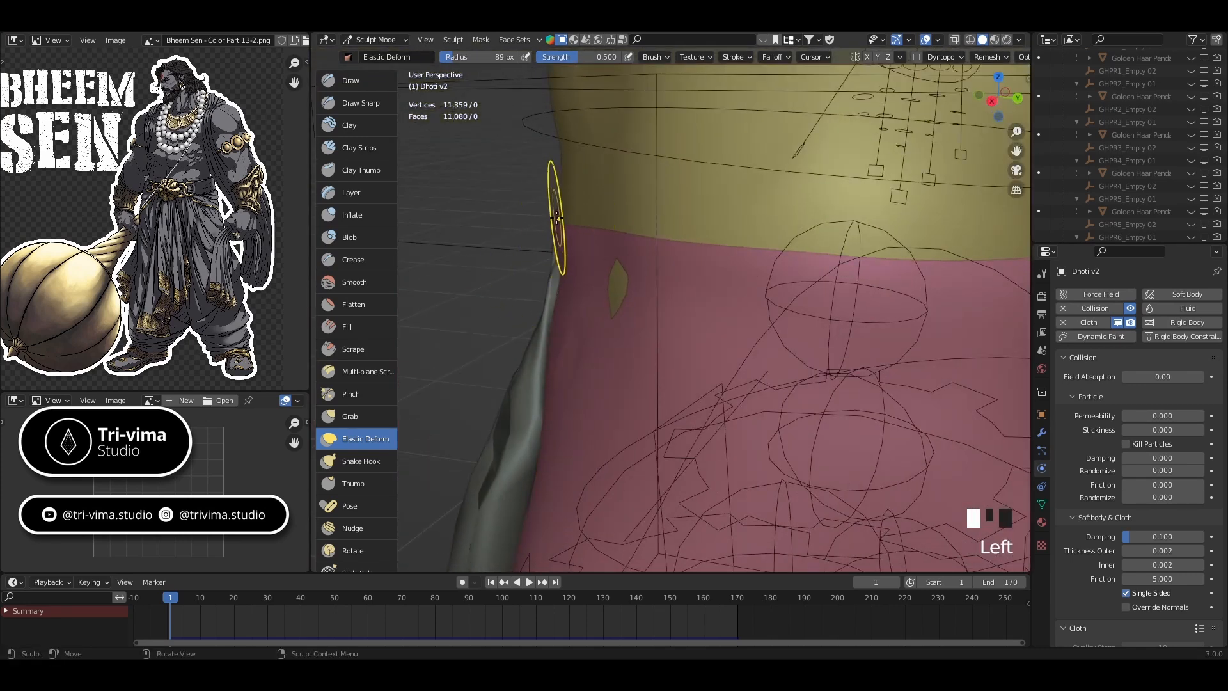
left_click_drag(596, 284, 598, 291, "ctrl")
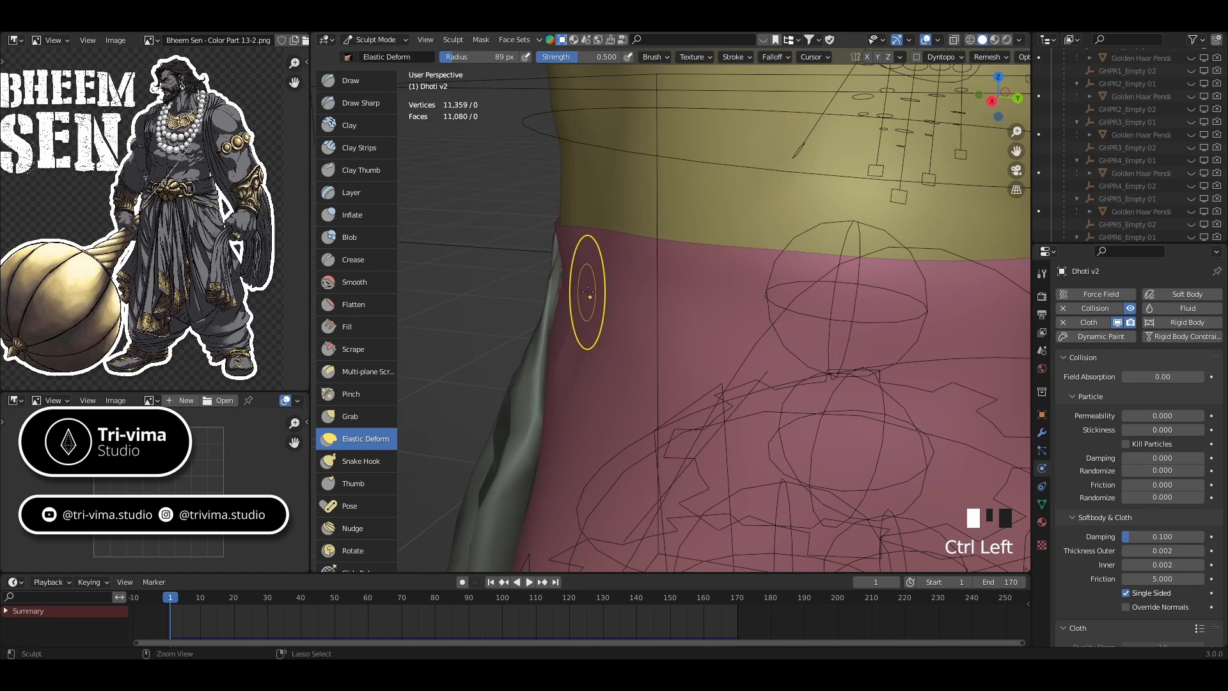
middle_click_drag(588, 292, 584, 288)
left_click_drag(585, 288, 572, 270, "ctrl")
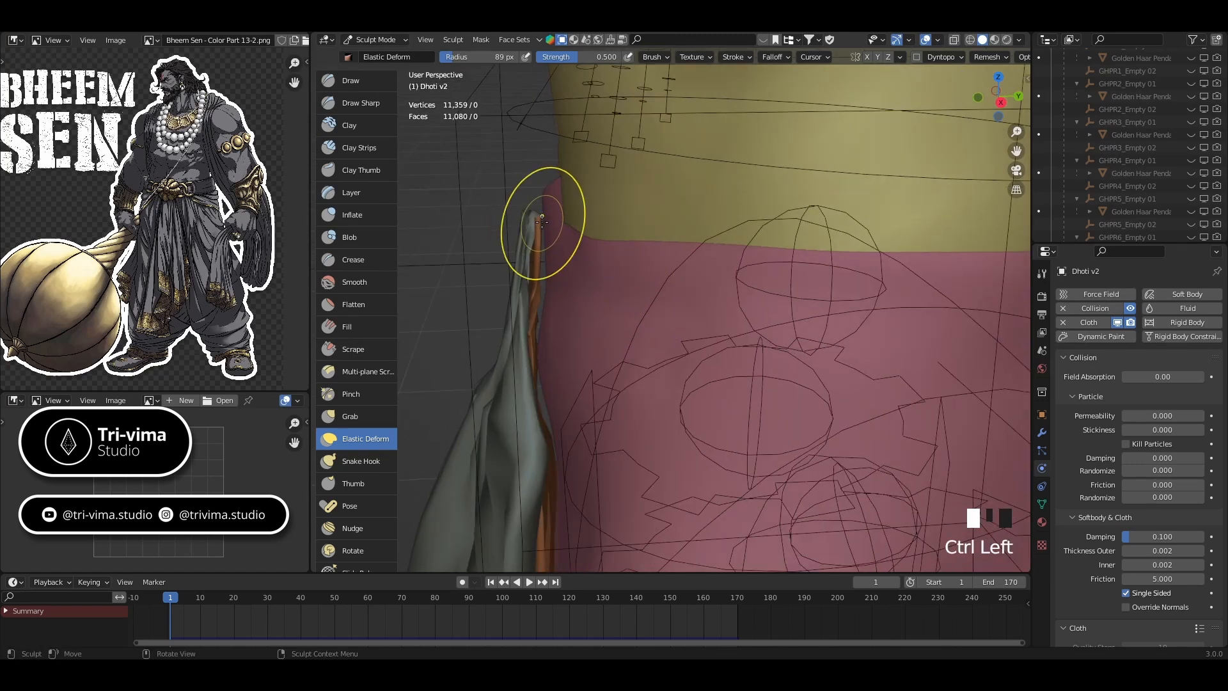
- Refine the waistband edge behind the top of the front pleat so it hugs the belly
left_click_drag(577, 201, 573, 203)
middle_click_drag(573, 203, 586, 211)
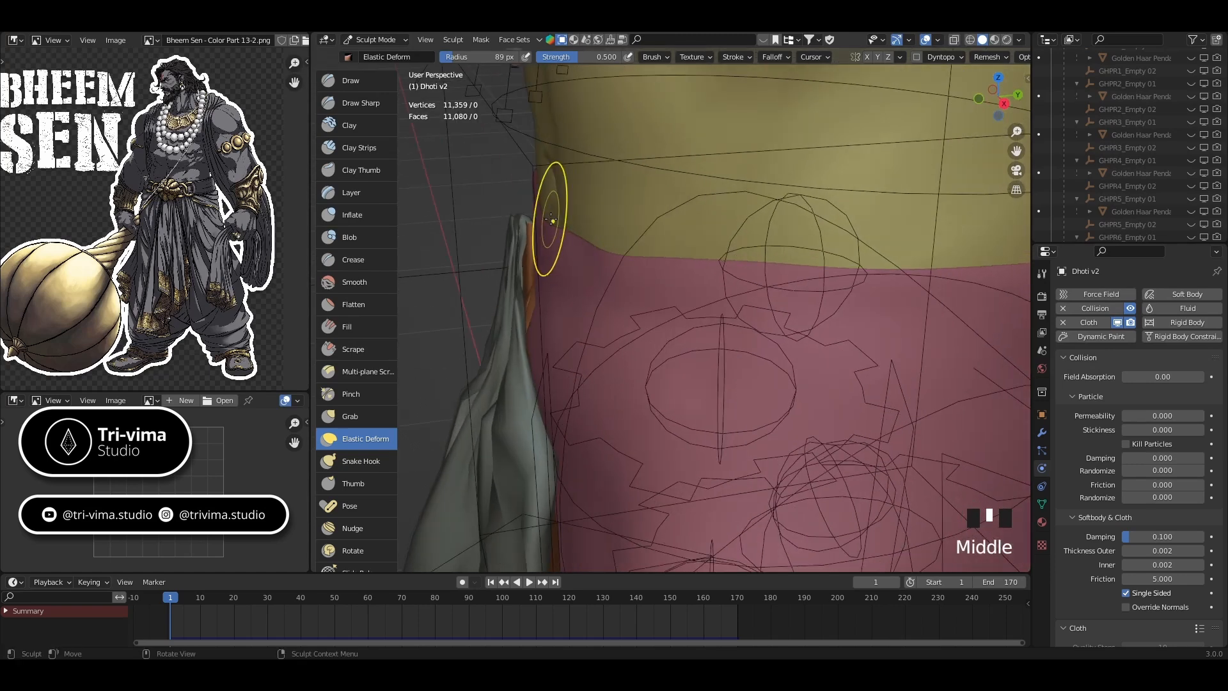
left_click_drag(550, 210, 556, 218)
mouse_move(625, 260)
middle_mouse_down()
mouse_move(562, 261)
mouse_move(550, 225)
middle_mouse_up()
left_click_drag(549, 226, 549, 226)
middle_click_drag(560, 225, 680, 274)
- Adjust the cloth on both sides of the front pleat along its normal, undoing the stroke that sinks it into the body
mouse_move(686, 304)
left_mouse_down("ctrl")
mouse_move(650, 296)
mouse_move(655, 336)
left_mouse_up("ctrl")
scroll(657, 341, "down", 2)
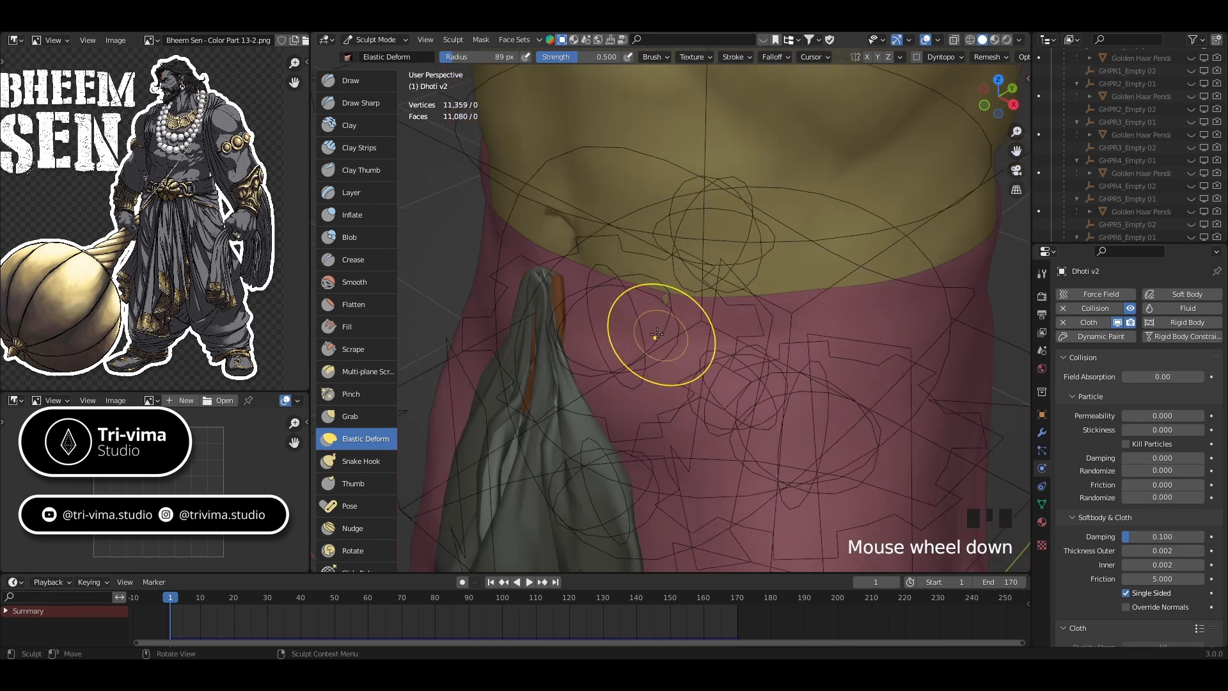
middle_click_drag(653, 329, 502, 307)
left_click_drag(480, 294, 472, 288, "ctrl")
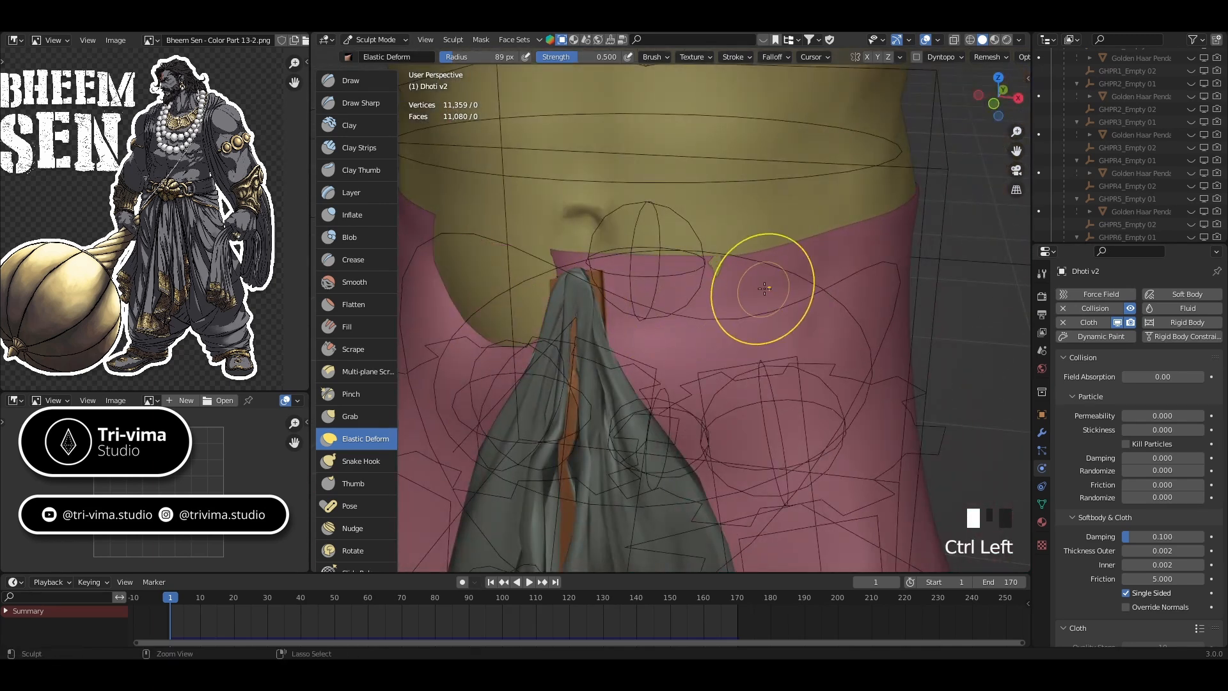
key("ctrl+z")
left_click(715, 292, "ctrl")
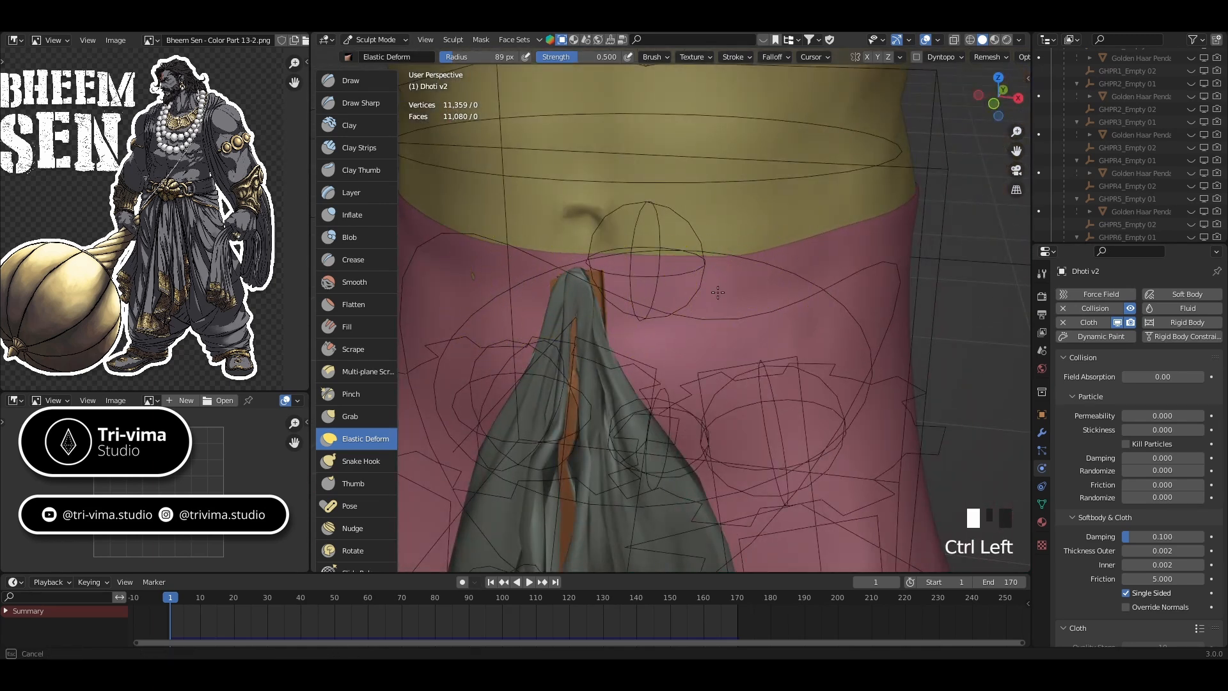
left_click(472, 297, "ctrl")
middle_click_drag(586, 331, 548, 260)
mouse_move(550, 257)
left_mouse_down()
mouse_move(567, 253)
mouse_move(549, 255)
left_mouse_up()
key("ctrl+z")
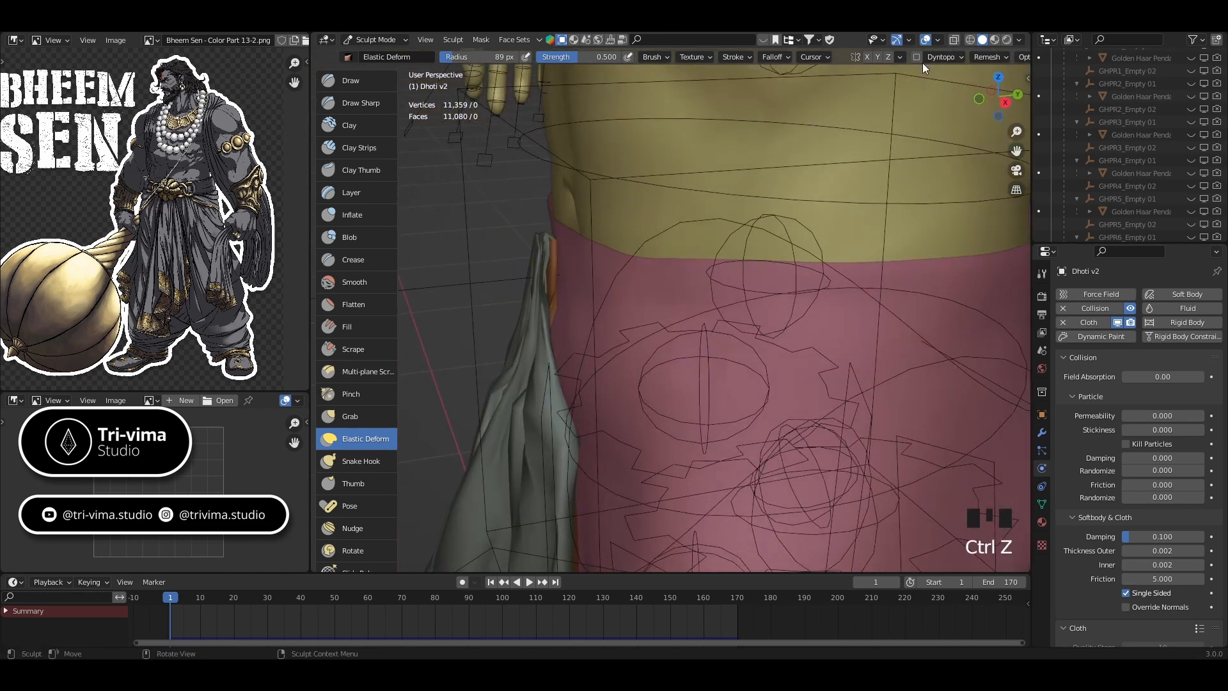
- Turn on X symmetry, push the top of the front pleat in against the waistband, and return to Object Mode
scroll(540, 251, "up", 2)
middle_click_drag(535, 259, 553, 249, "shift")
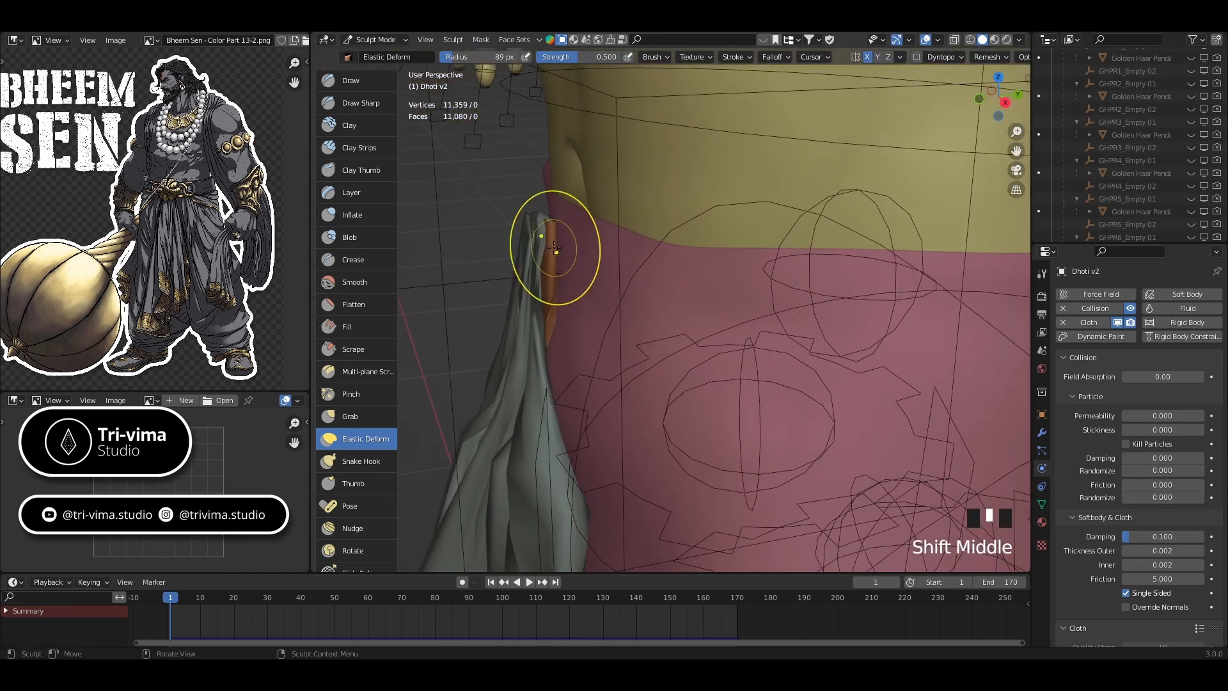
left_click_drag(541, 243, 623, 220)
mouse_move(582, 260)
middle_mouse_down()
mouse_move(686, 294)
mouse_move(788, 305)
middle_mouse_up()
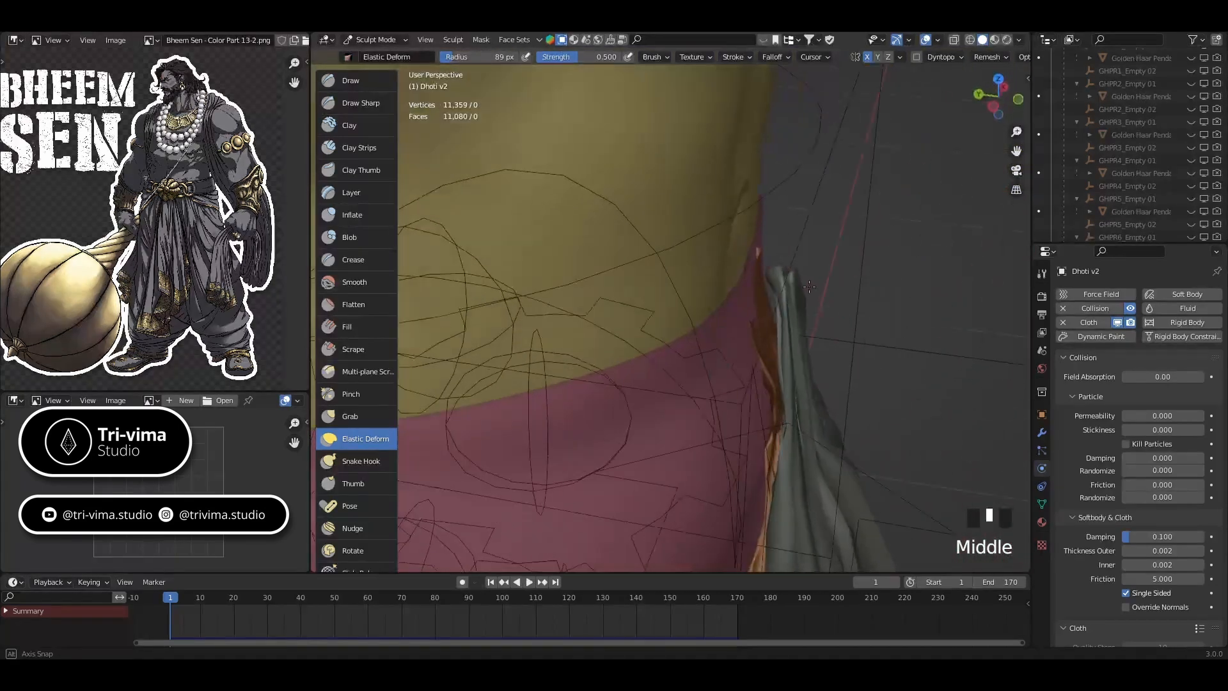
left_click_drag(762, 303, 750, 303)
mouse_move(745, 302)
left_mouse_down()
mouse_move(758, 303)
mouse_move(684, 291)
left_mouse_up()
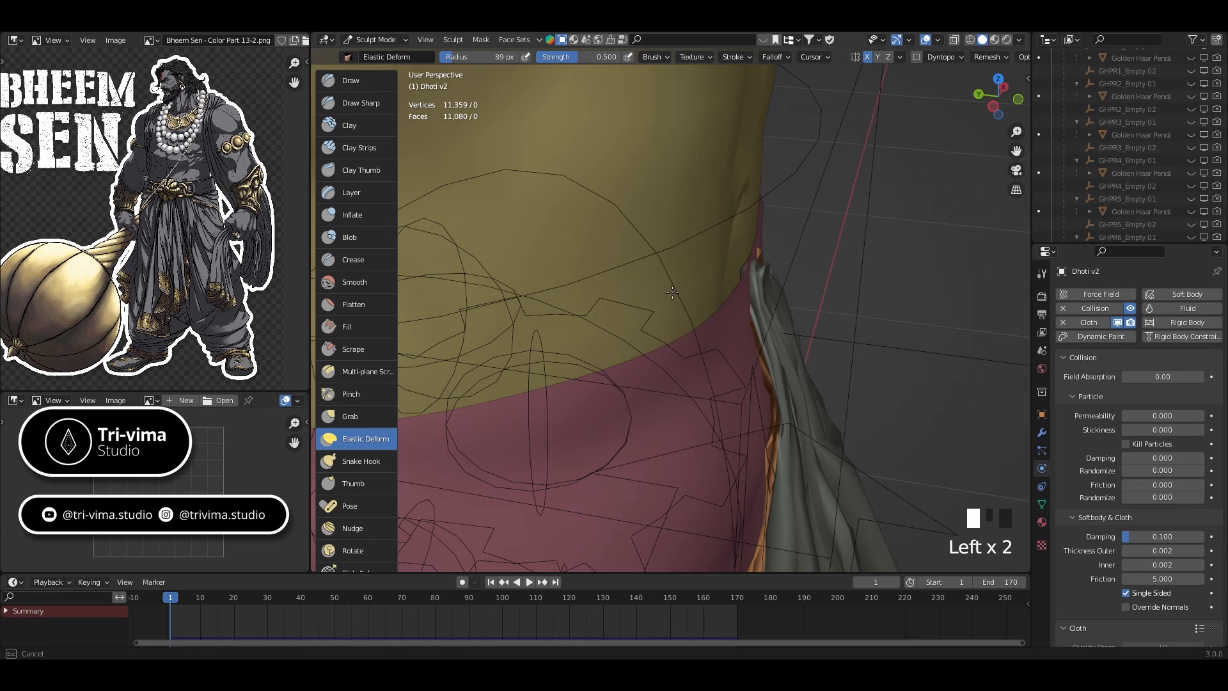
middle_click_drag(684, 291, 714, 386)
scroll(714, 386, "down", 3)
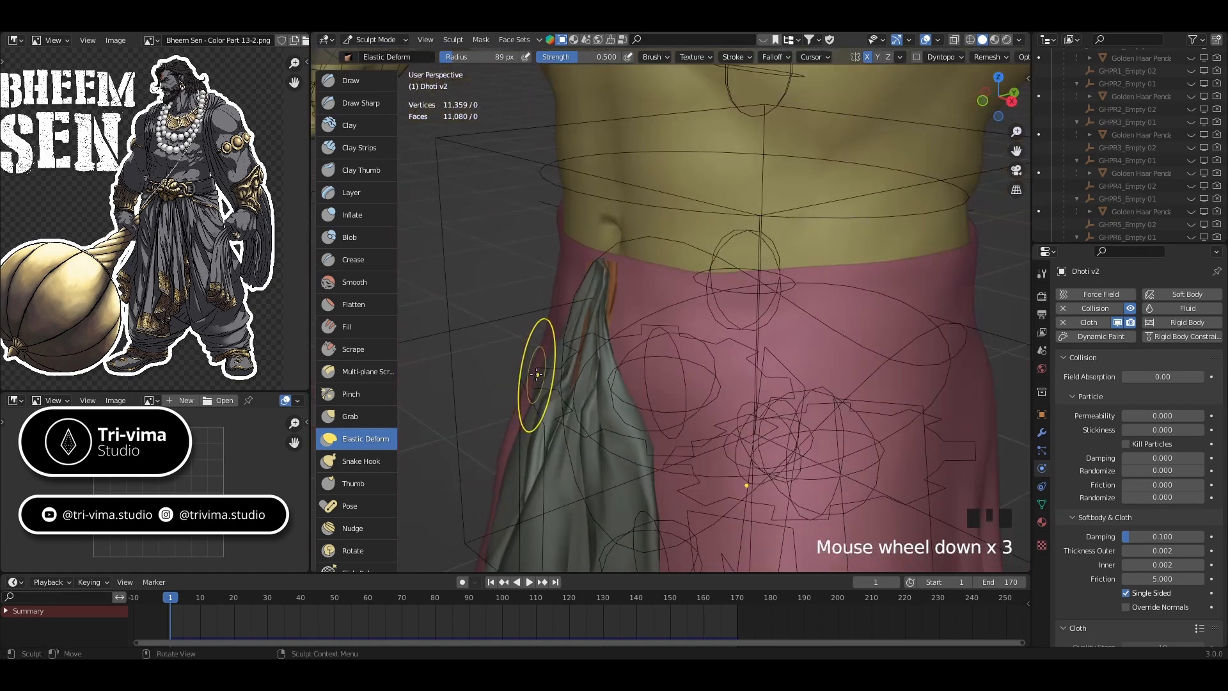
key("ctrl+Tab")
- Disable the Belt (Kamarbandh) object in viewports and renders
scroll(541, 354, "down", 5)
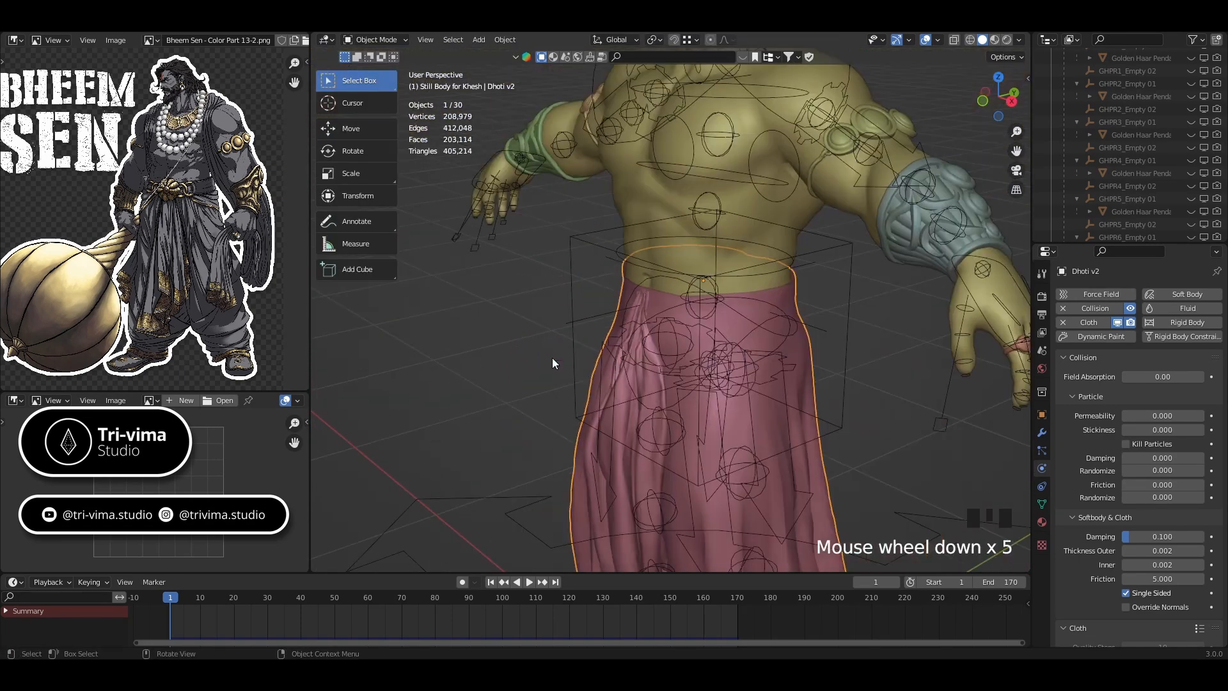
middle_click_drag(552, 359, 724, 252)
scroll(1126, 143, "up", 15)
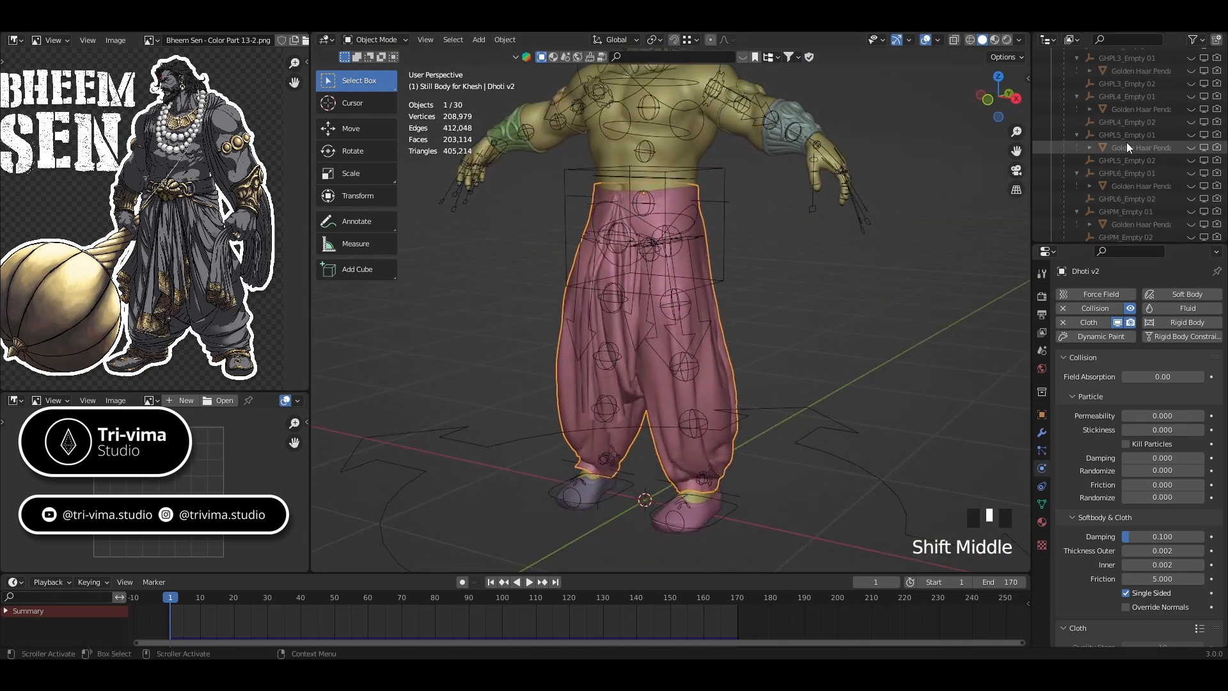
left_click(1064, 135)
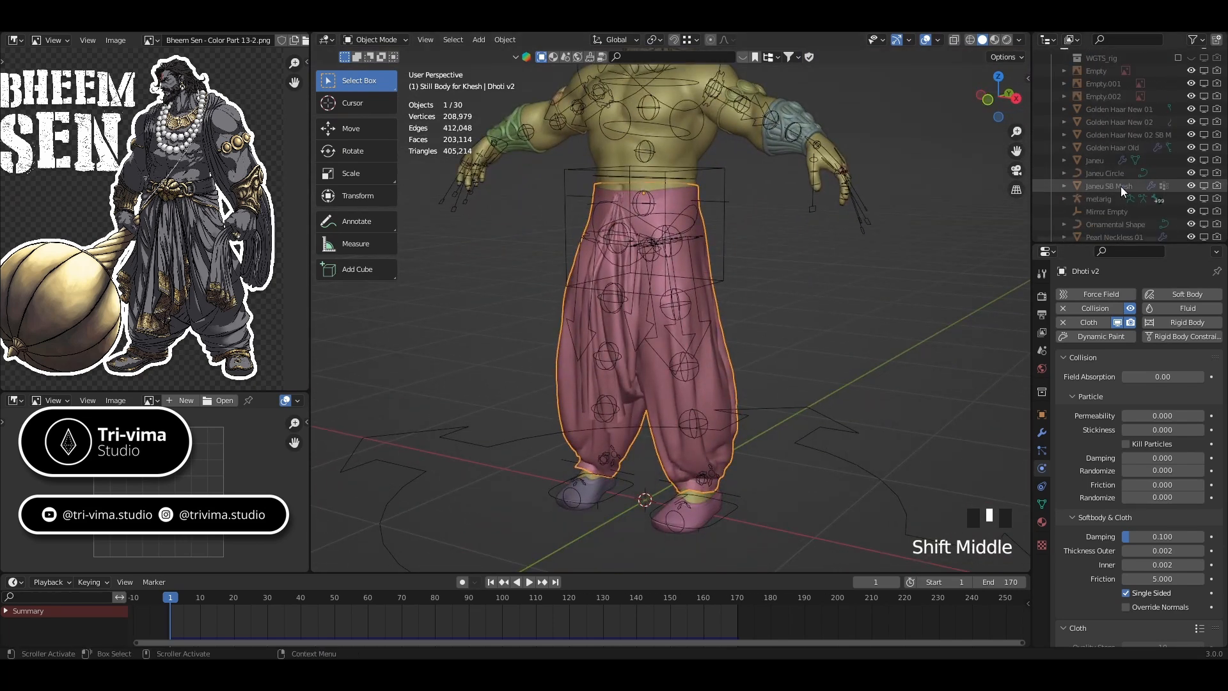
scroll(1121, 189, "up", 10)
left_click(1204, 160)
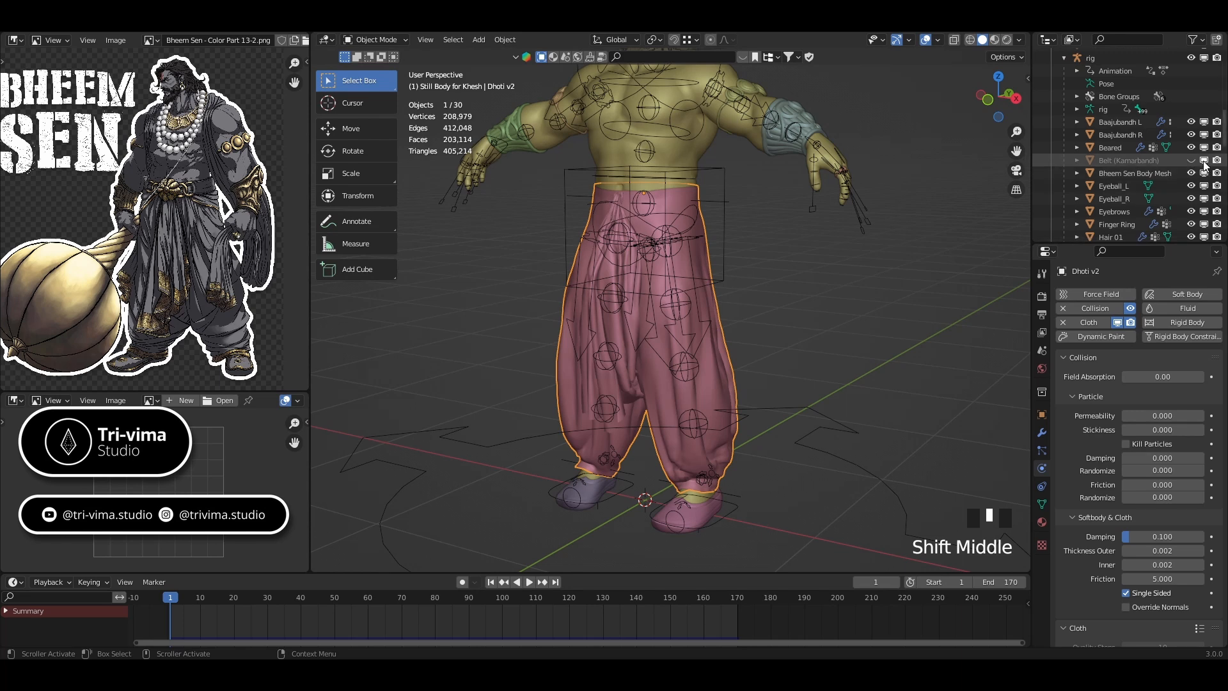
left_click(1217, 160)
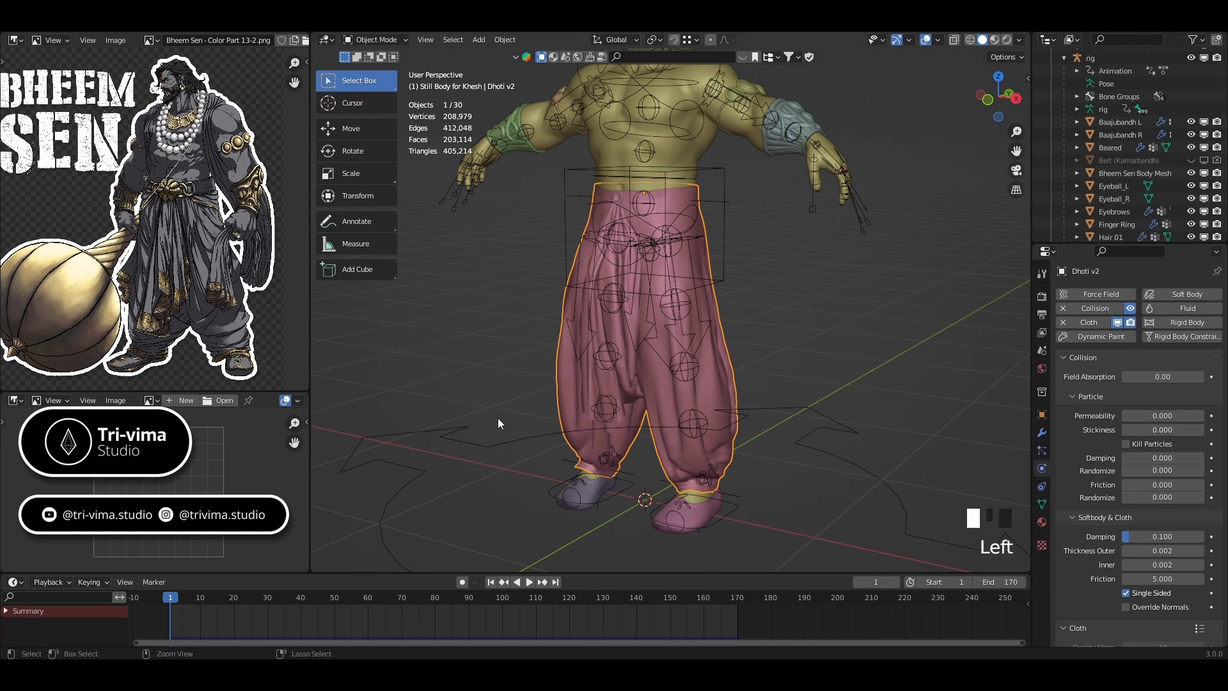
- Save the file and play the dhoti's cloth simulation from frame 1
key("ctrl+s")
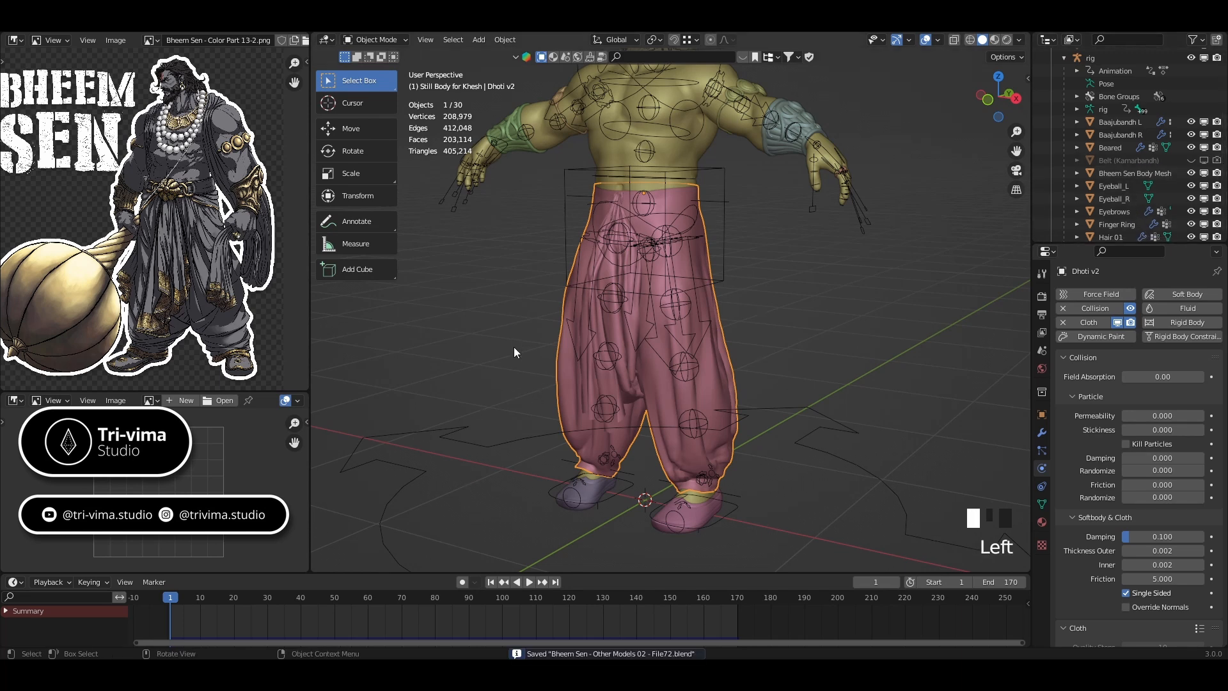
scroll(1093, 546, "down", 15)
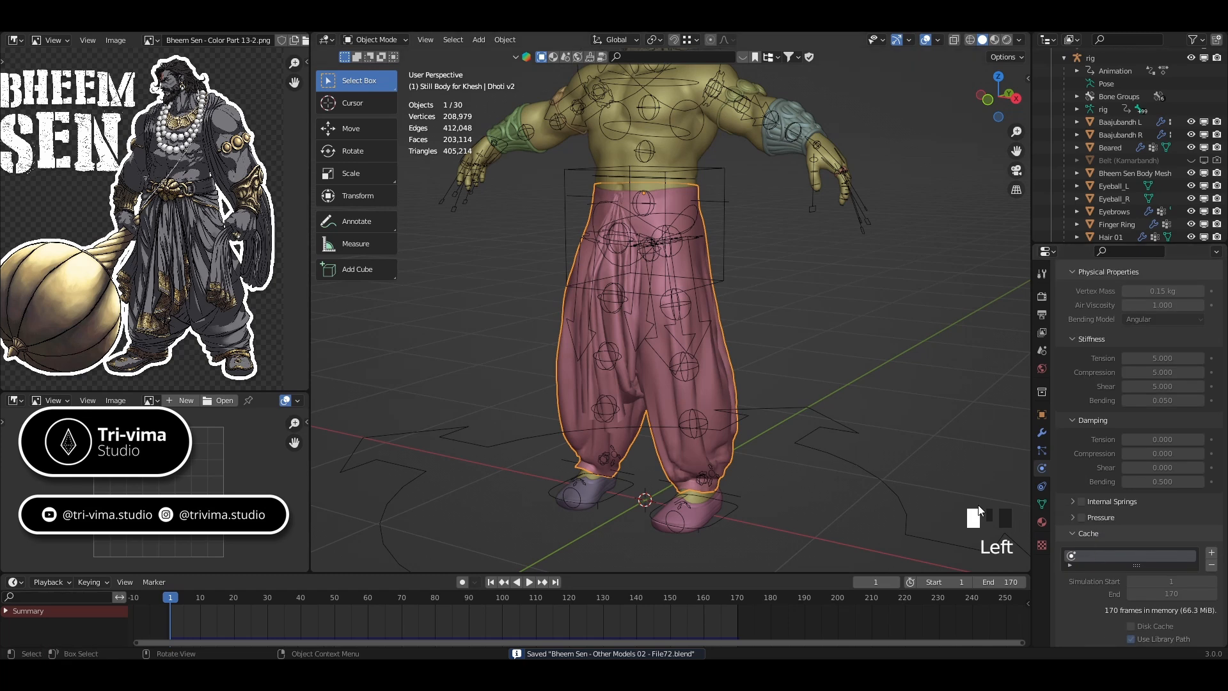
left_click(528, 582)
scroll(612, 274, "up", 3)
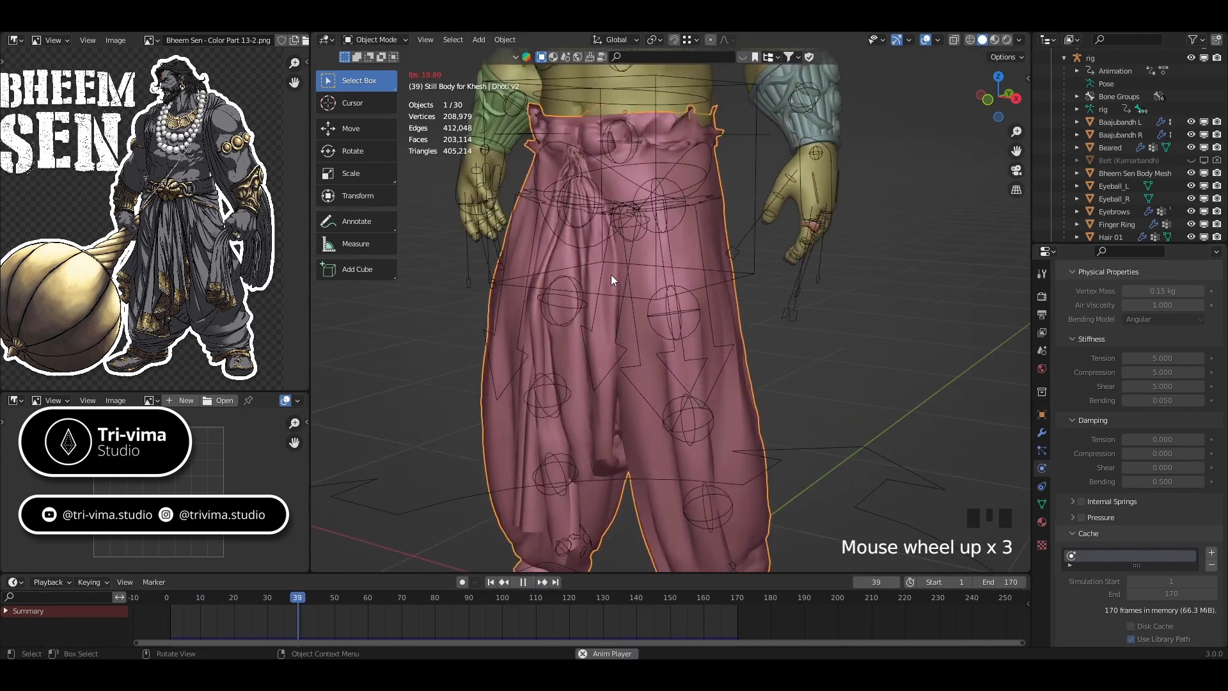
- Stop playback at frame 1 and paint a linear gradient of weight 1.000 down Dhoti v2's waistband in front view, finishing in Object Mode
left_click(522, 582)
left_click(491, 582)
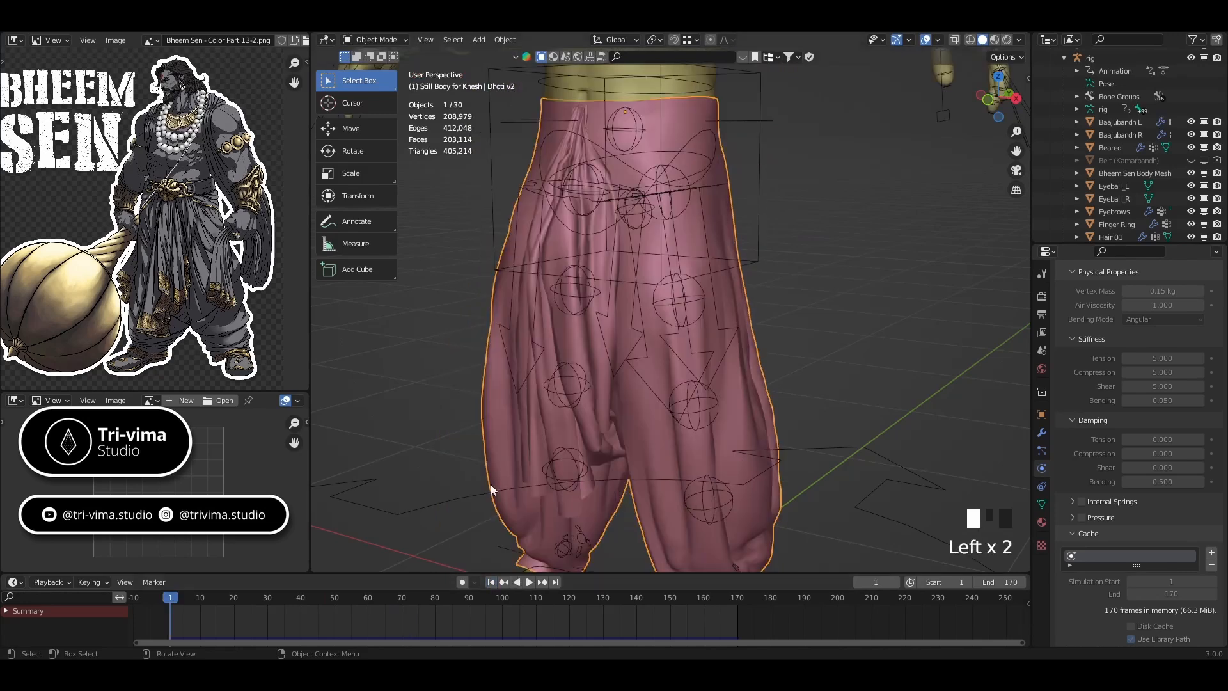
key("ctrl+Tab")
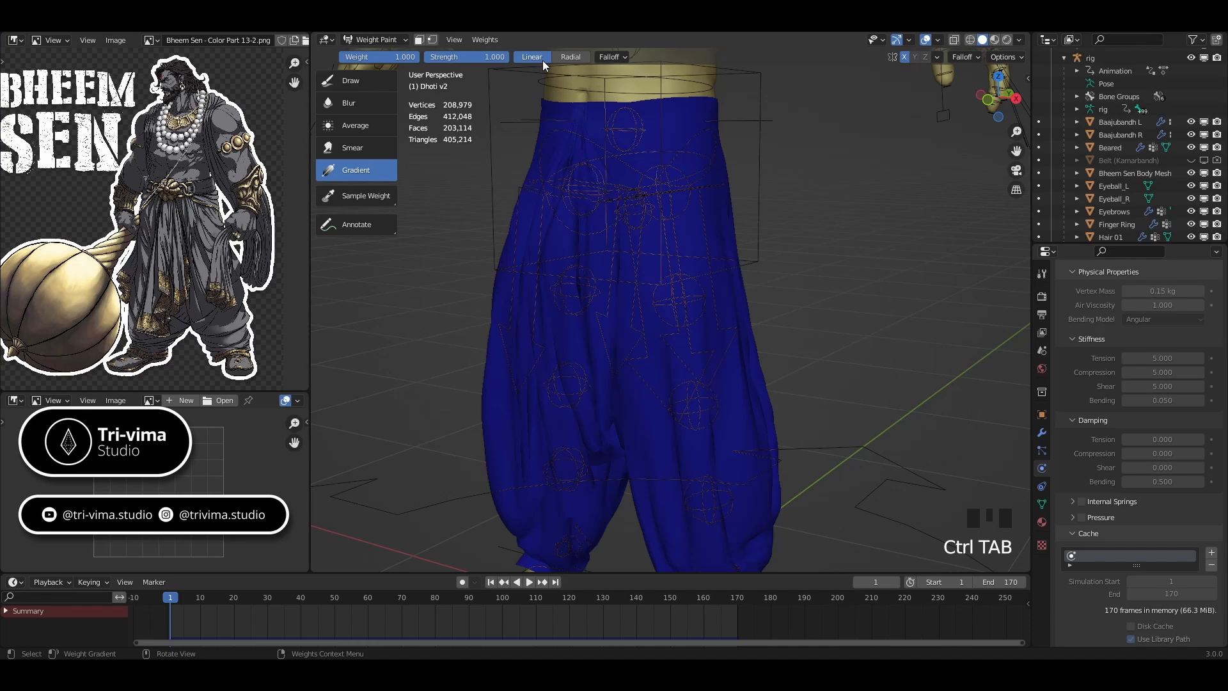
middle_click_drag(625, 184, 693, 214, "shift")
key("KP_1")
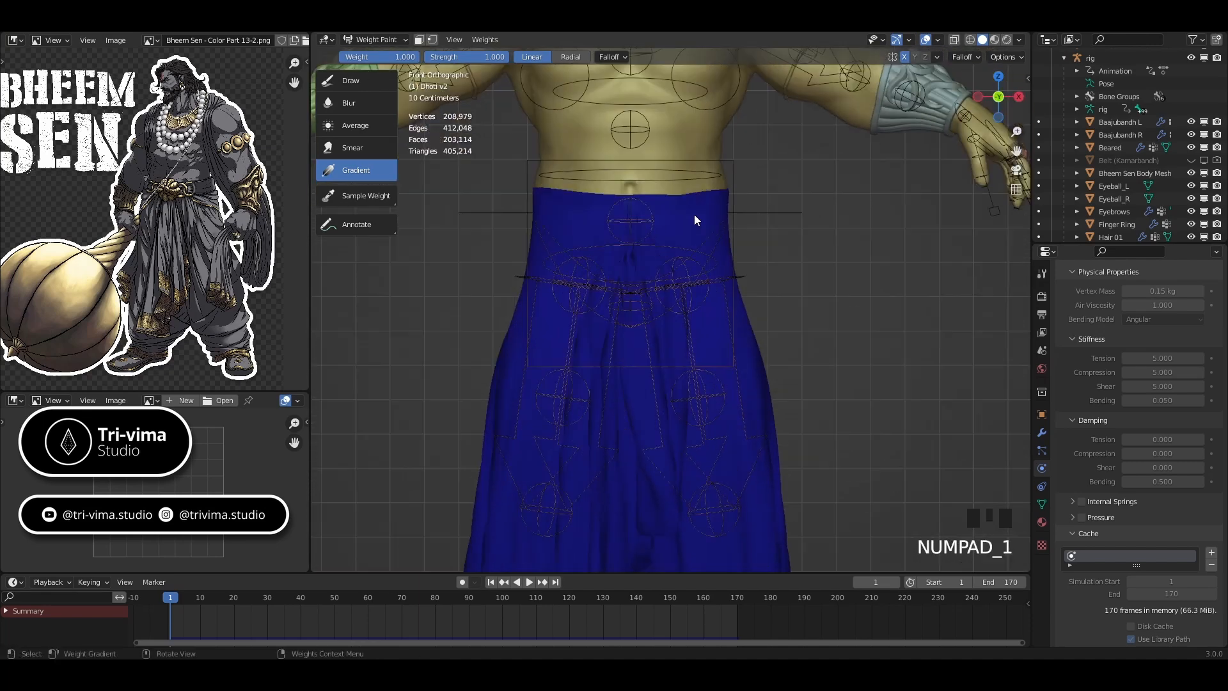
left_click_drag(629, 174, 635, 270)
middle_click_drag(636, 271, 617, 298)
key("ctrl+Tab")
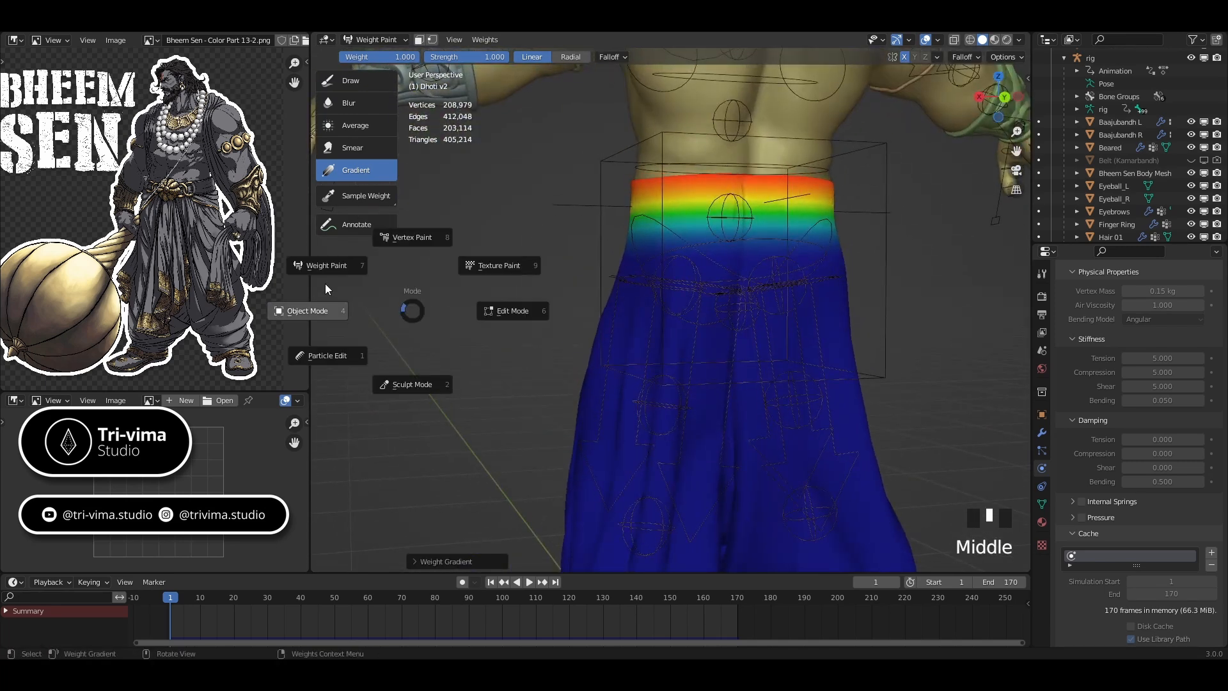
left_click(325, 283)
- Play the existing cloth bake, examine the waistband up close, and return to frame 1
scroll(614, 278, "down", 2)
middle_click_drag(614, 274, 775, 352)
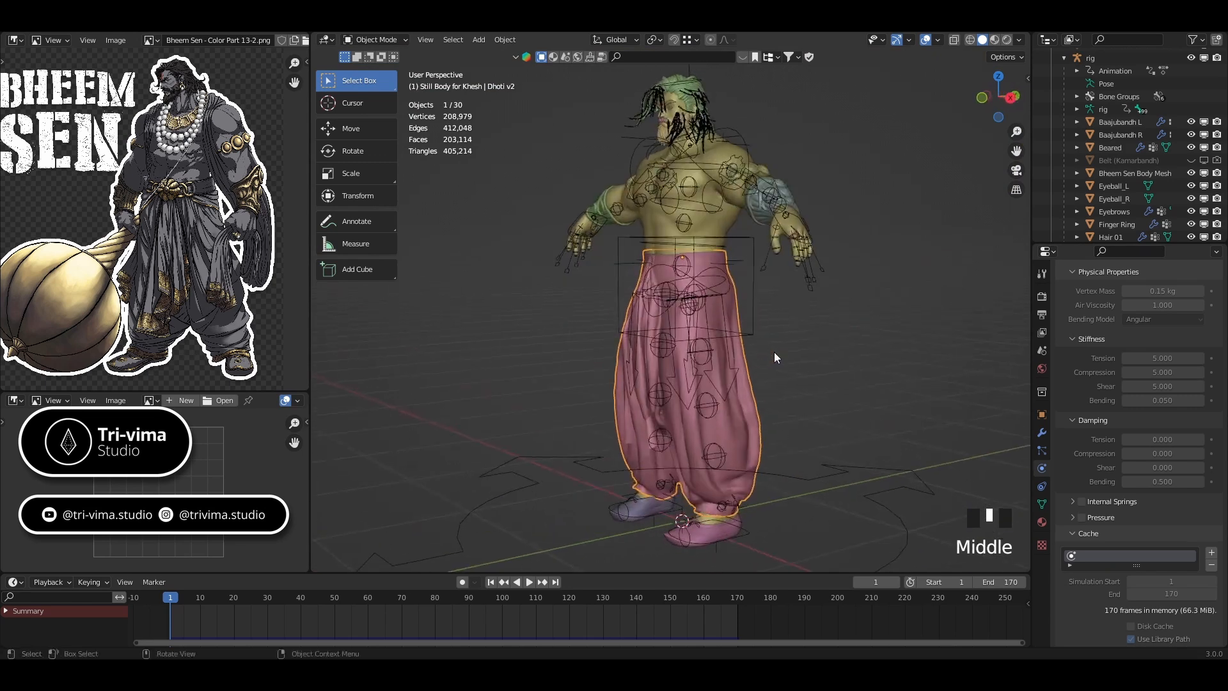
scroll(1092, 497, "down", 8)
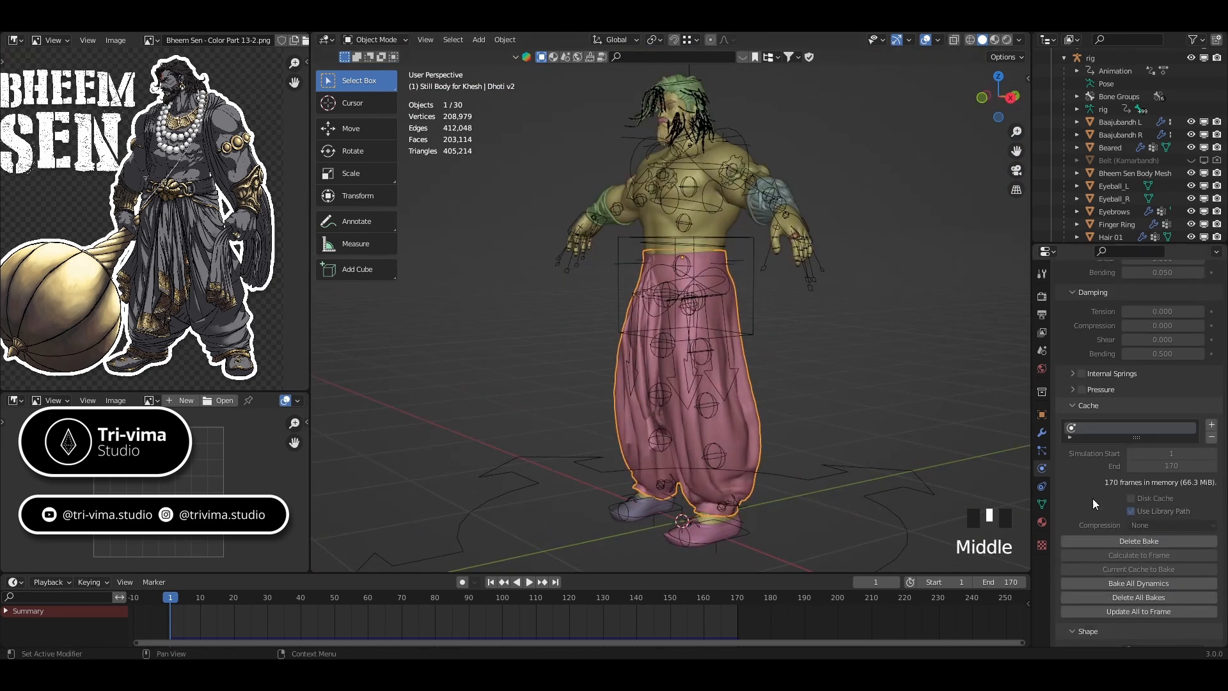
left_click(529, 583)
scroll(650, 277, "up", 7)
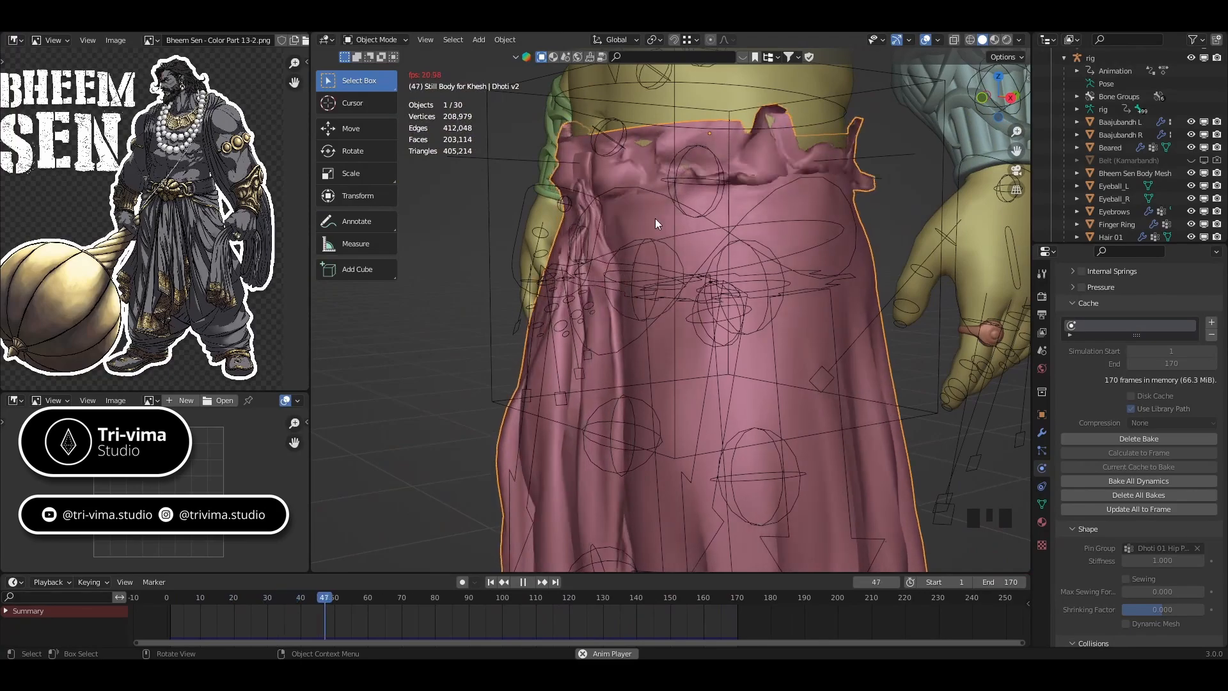
left_click(523, 582)
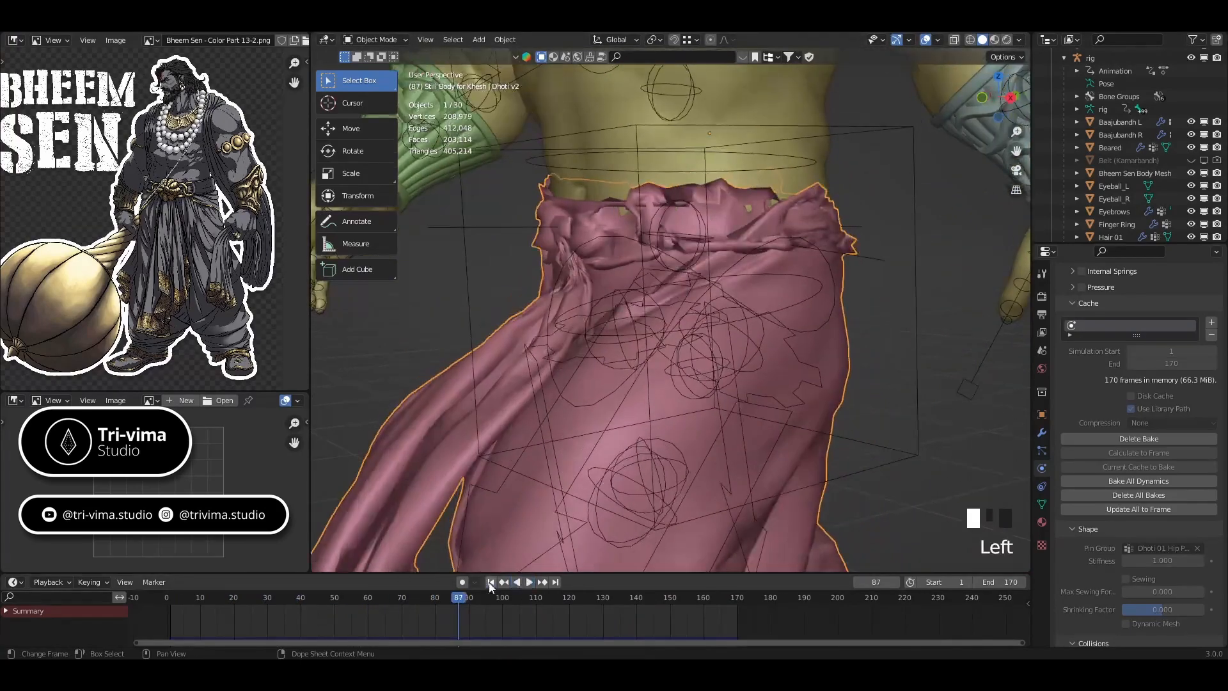
left_click(490, 582)
- Hide the viewport overlays, play the animation with the full figure in view, and return to frame 1
middle_click_drag(537, 248, 706, 318)
scroll(640, 197, "down", 8)
left_click(921, 39)
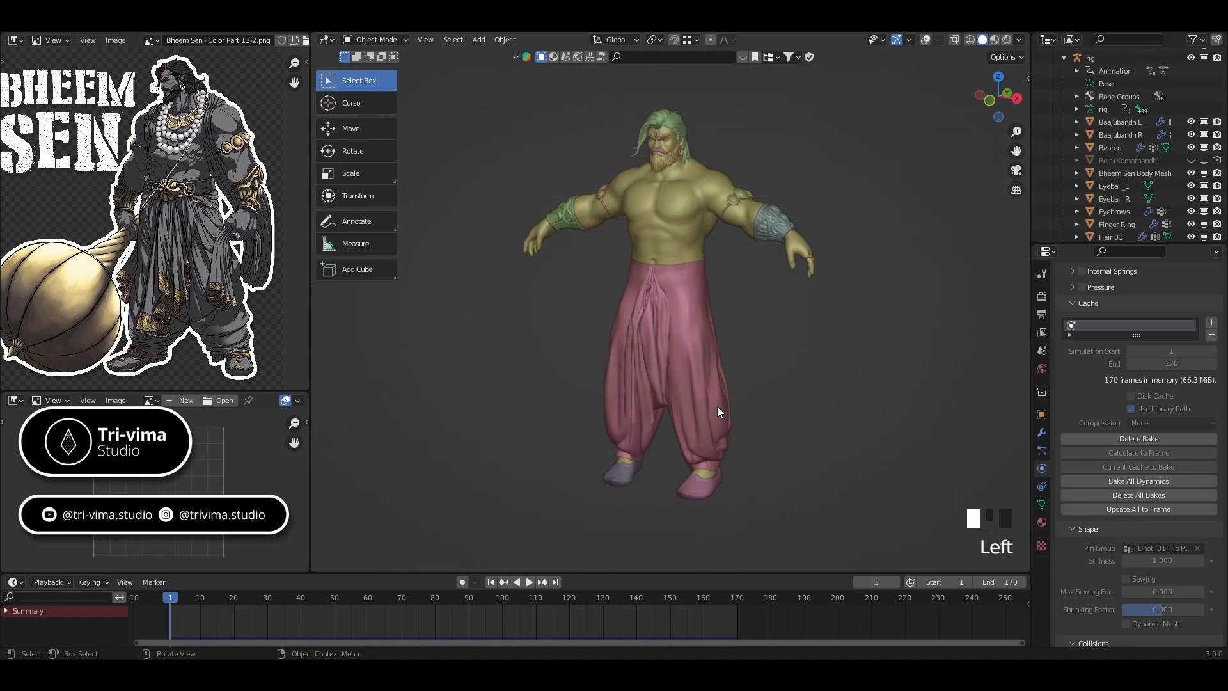
left_click(529, 582)
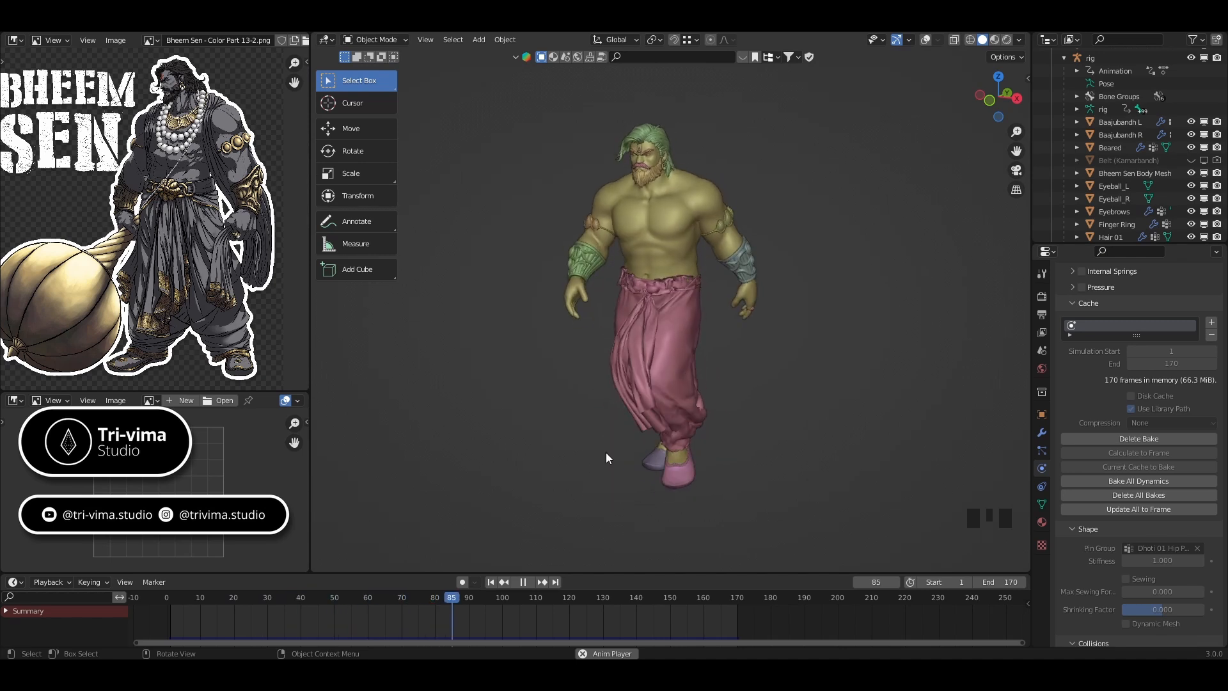
left_click(521, 582)
left_click(491, 582)
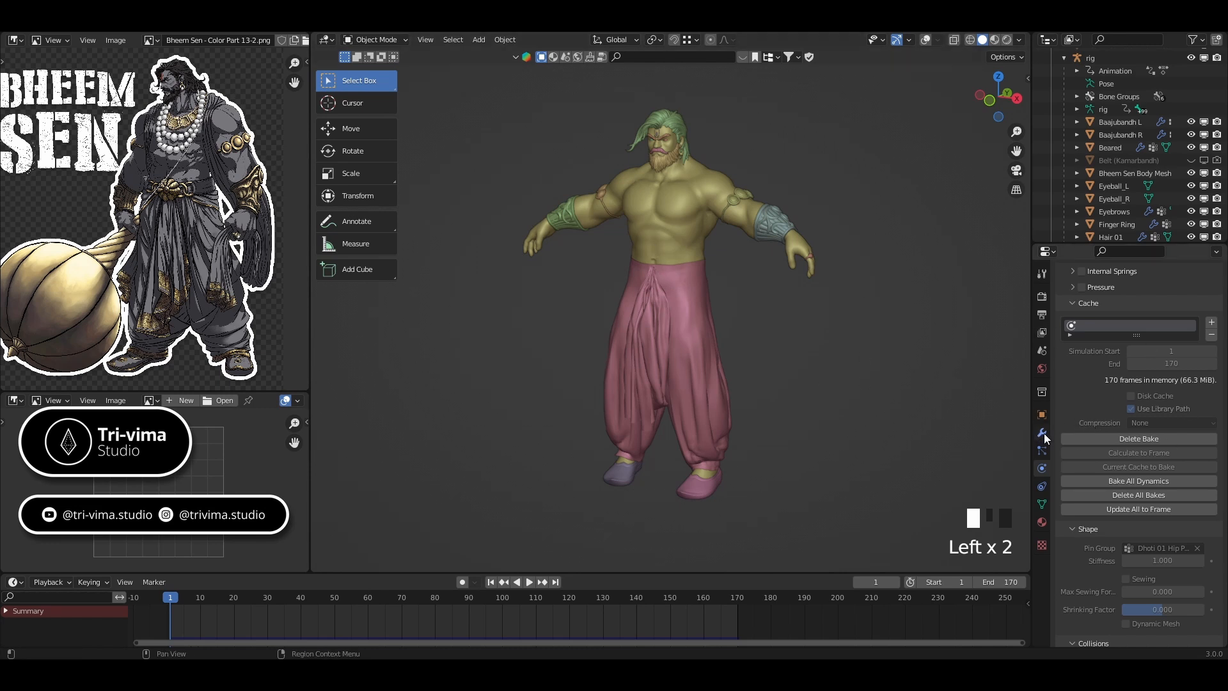
- Examine the Hip Hook modifier's object and vertex group settings on Dhoti v2
scroll(1076, 397, "up", 15)
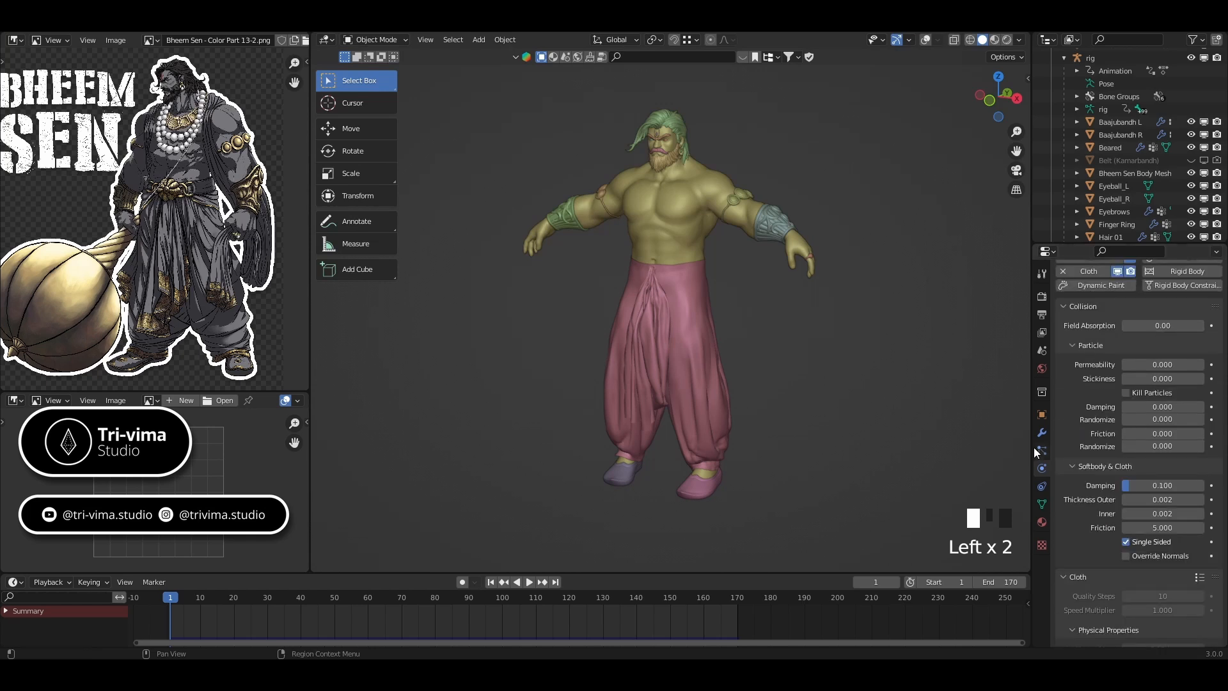
left_click(1042, 433)
left_click(1064, 315)
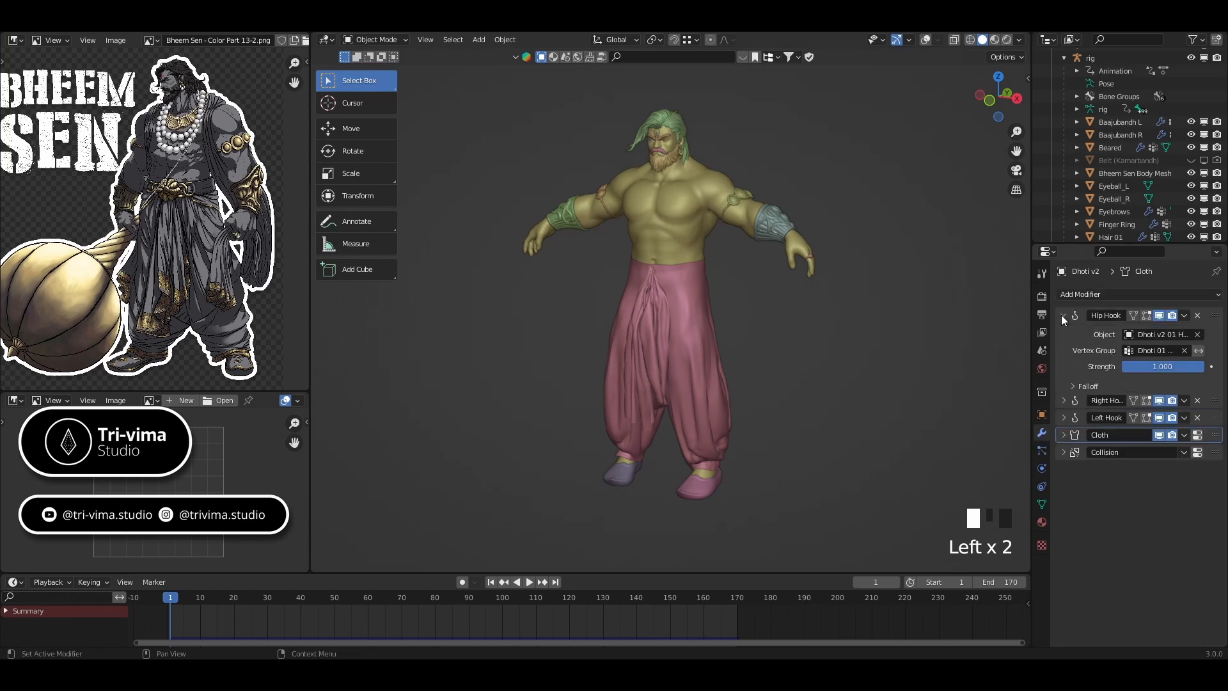
left_click(1063, 315)
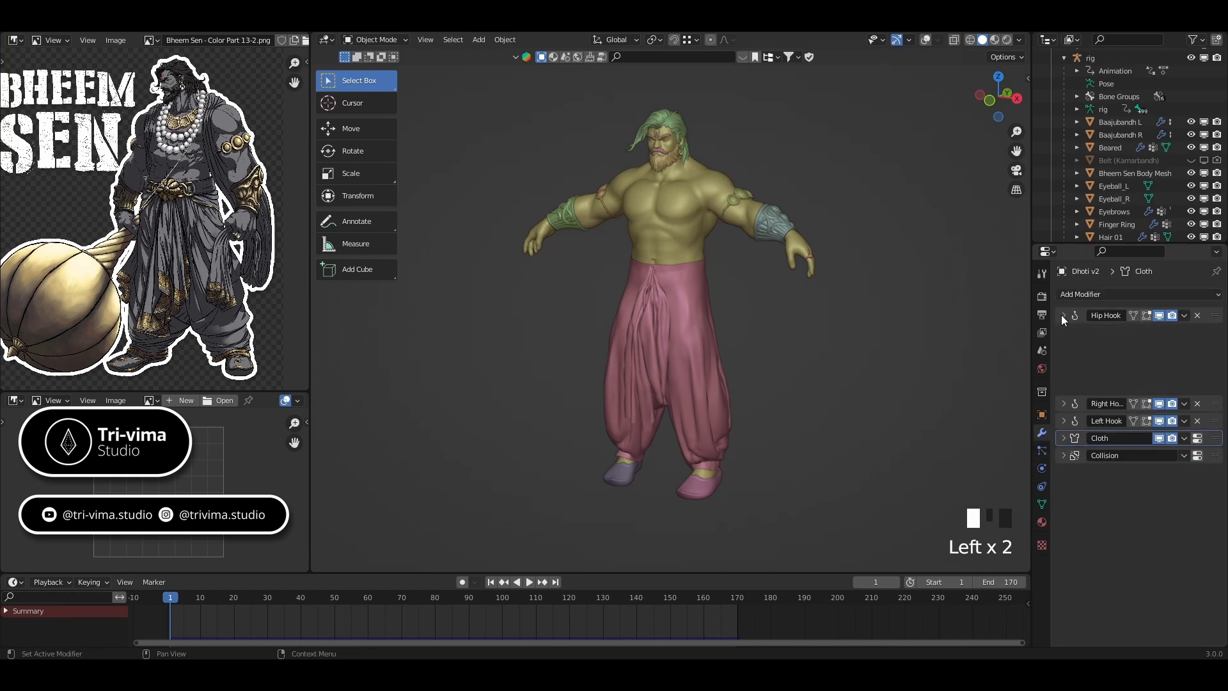
- Show the viewport overlays again and reselect Dhoti v2
left_click(662, 332)
left_click(661, 332)
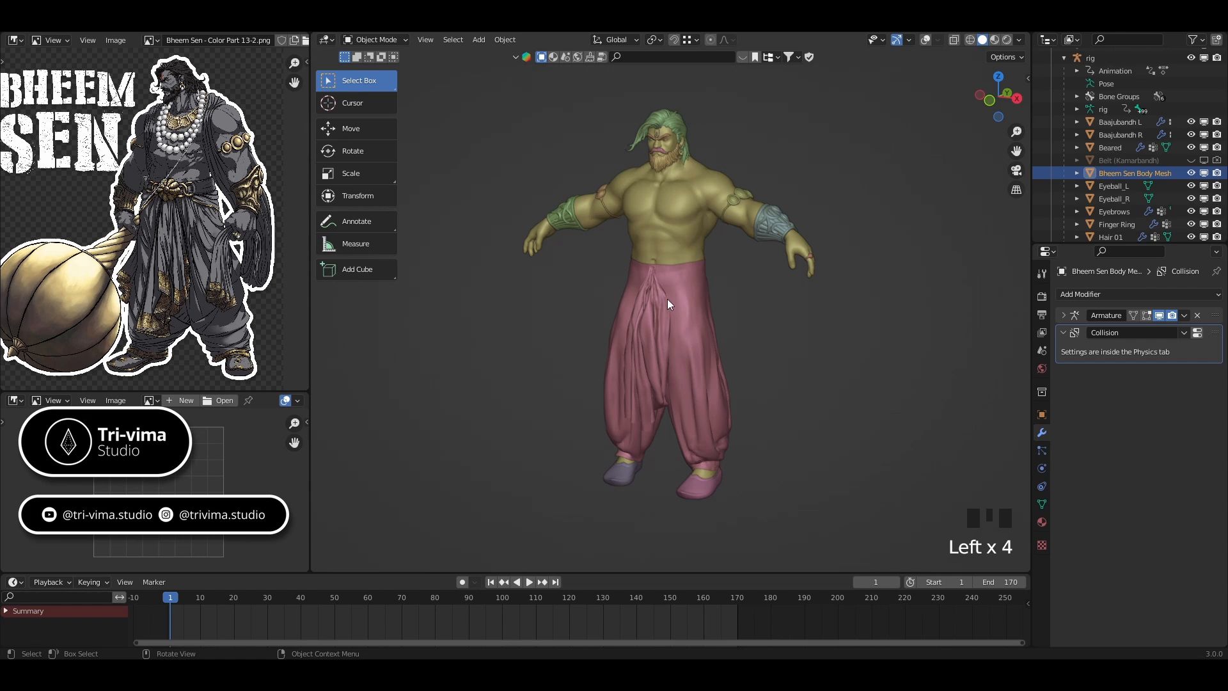
left_click(926, 40)
left_click(618, 439)
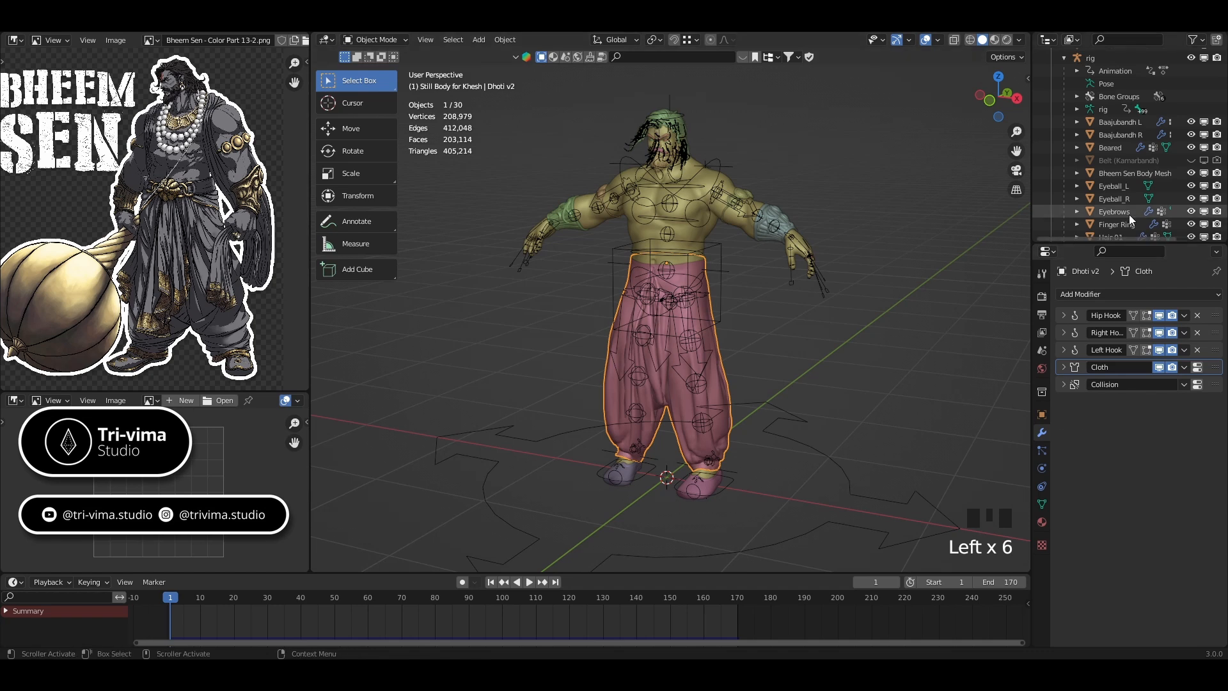
- Remove the Collision physics from the Belt (Kamarbandh) object
left_click(1111, 160)
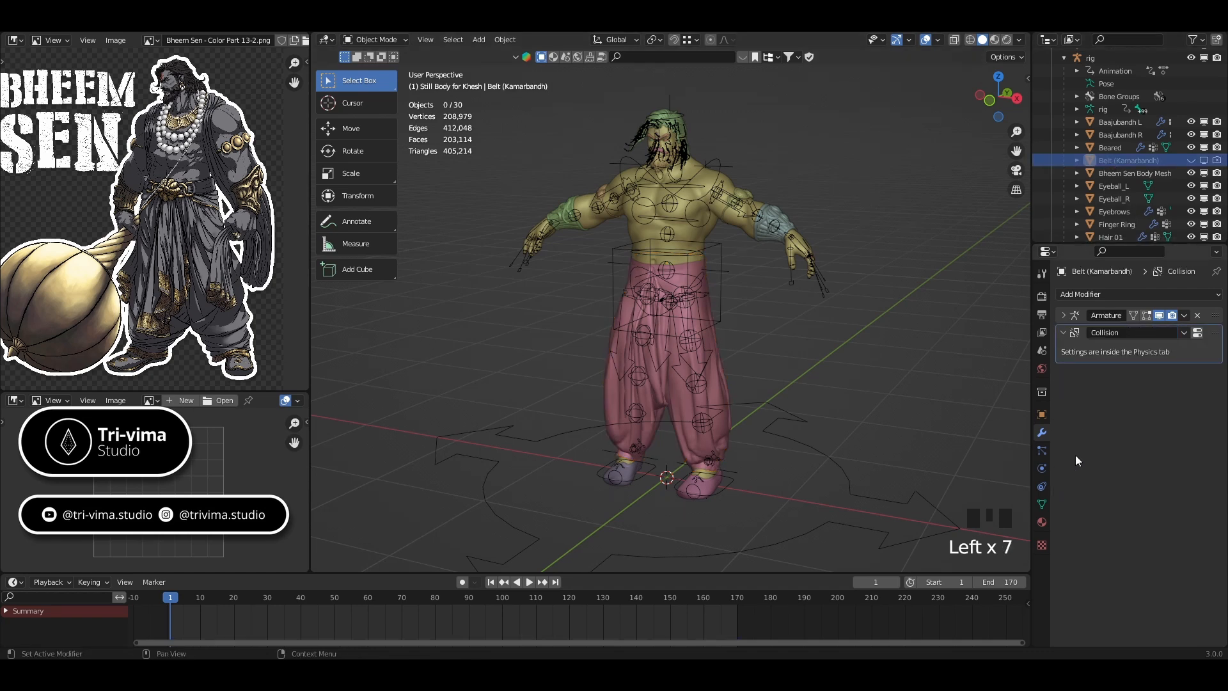
left_click(1042, 468)
left_click(1096, 308)
- Play the animation with the belt's collision removed and return to frame 1
left_click(529, 581)
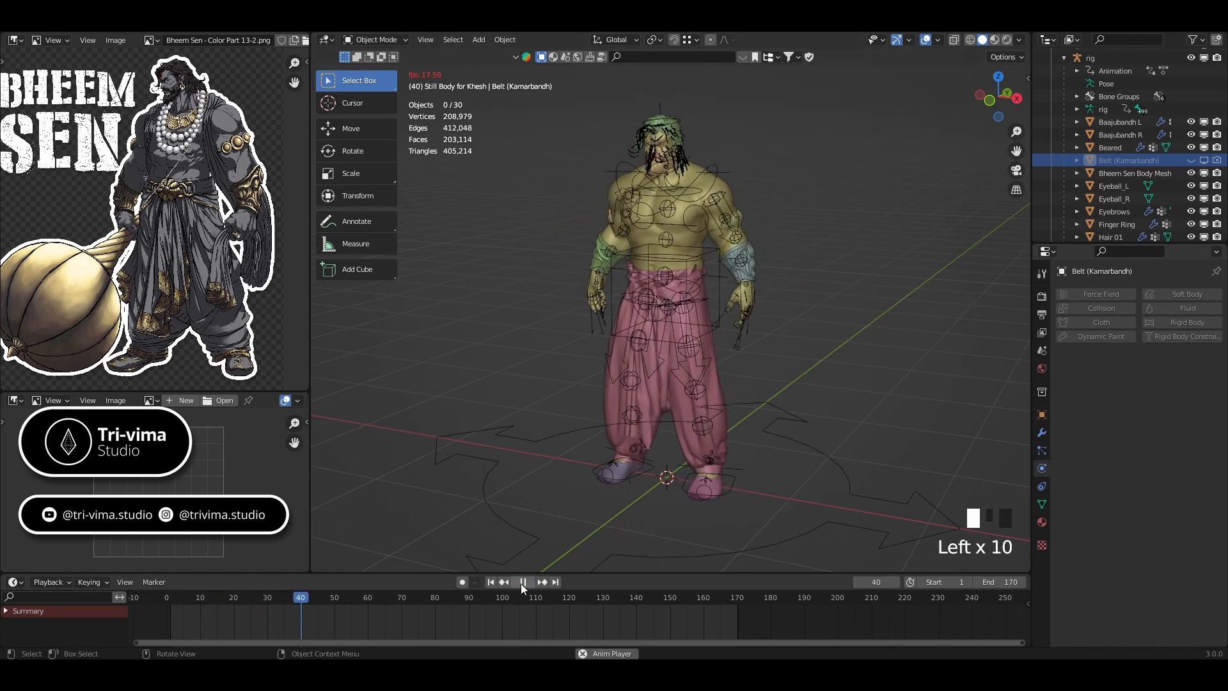
left_click(523, 581)
left_click(490, 581)
- Delete Dhoti v2's existing cloth bake and rebake the simulation from frame 1 to 170
left_click(612, 395)
scroll(1088, 544, "down", 15)
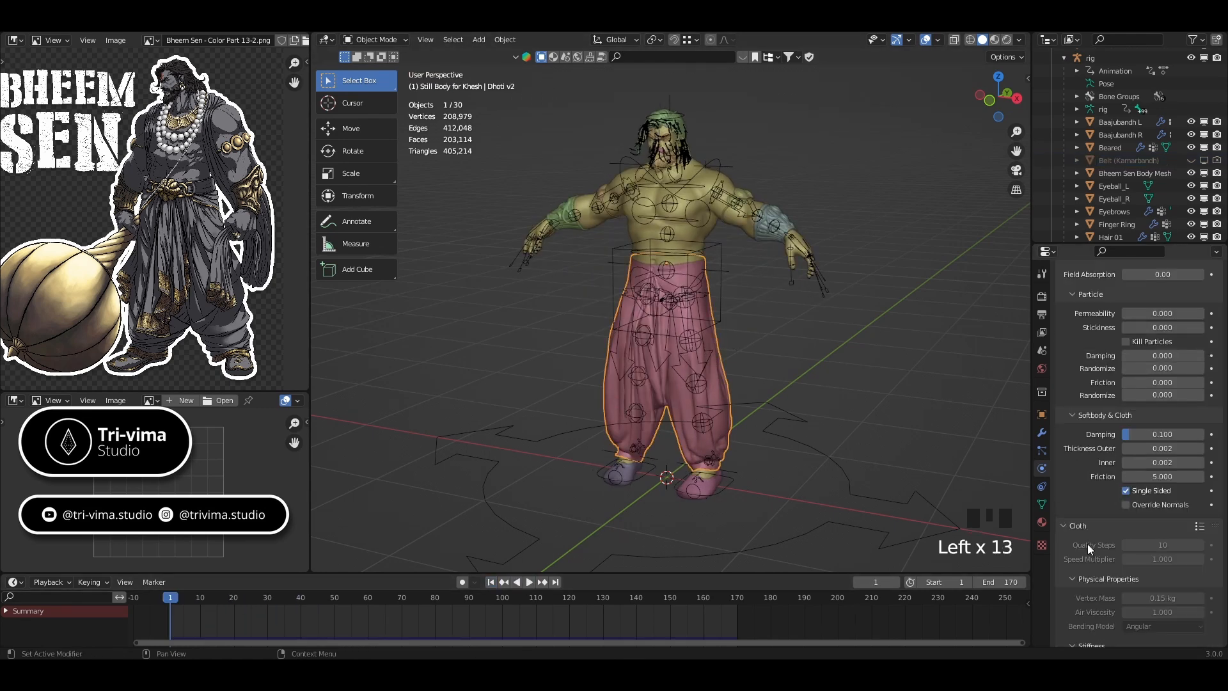
scroll(1087, 545, "down", 5)
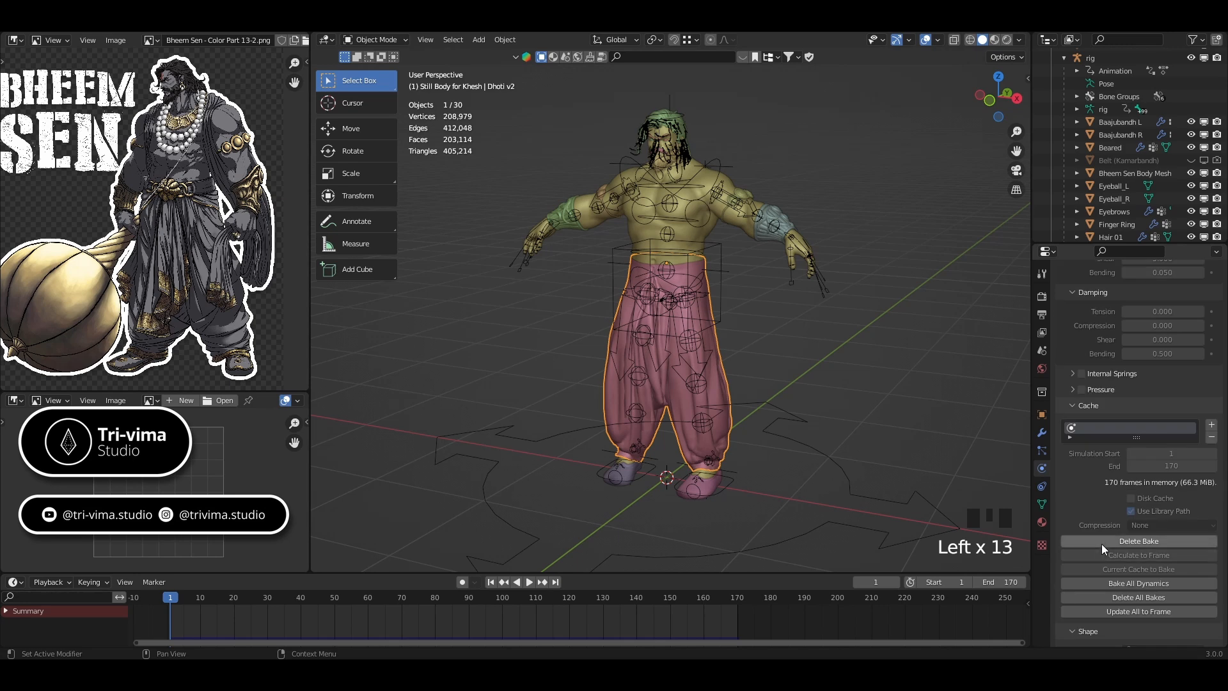
left_click(1100, 541)
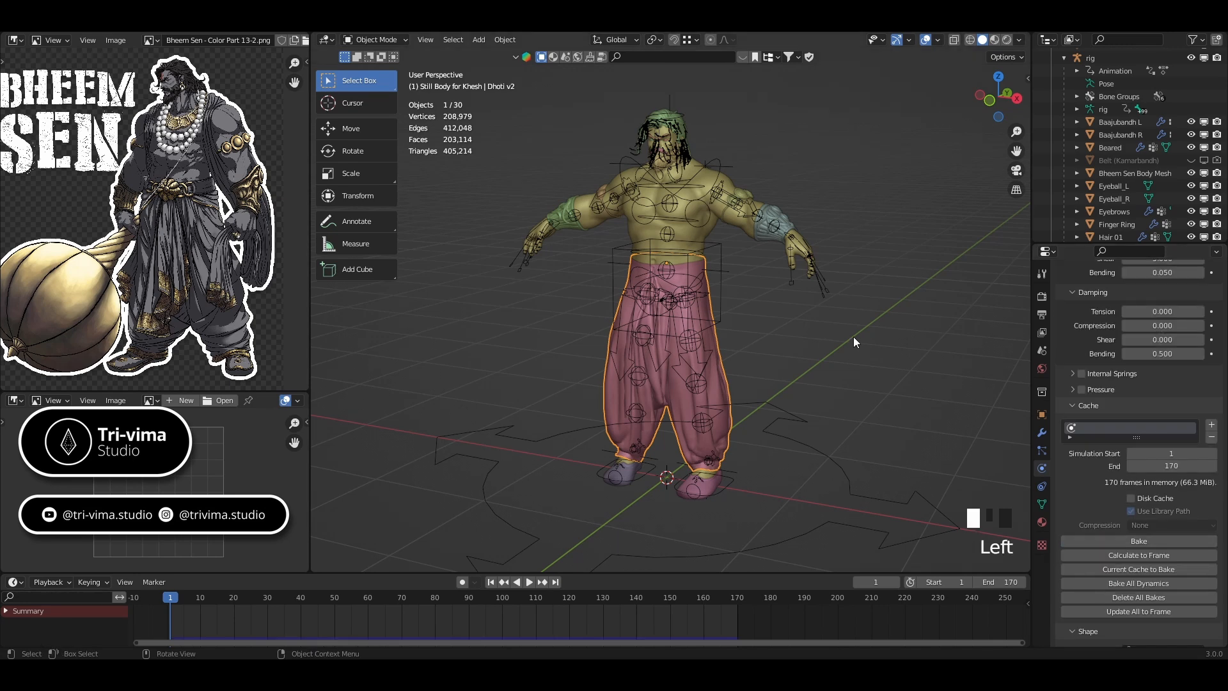
left_click(1105, 541)
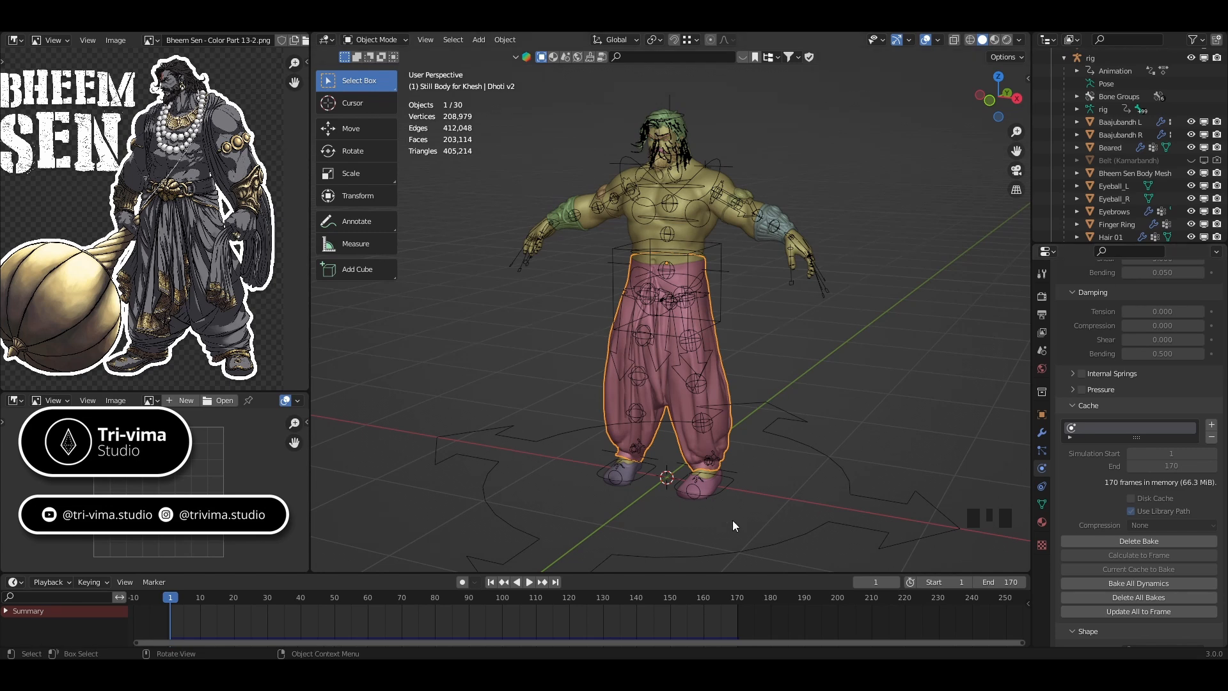
- Play the rebaked simulation with the viewport overlays hidden and examine the waistband and front pleat up close
left_click(528, 580)
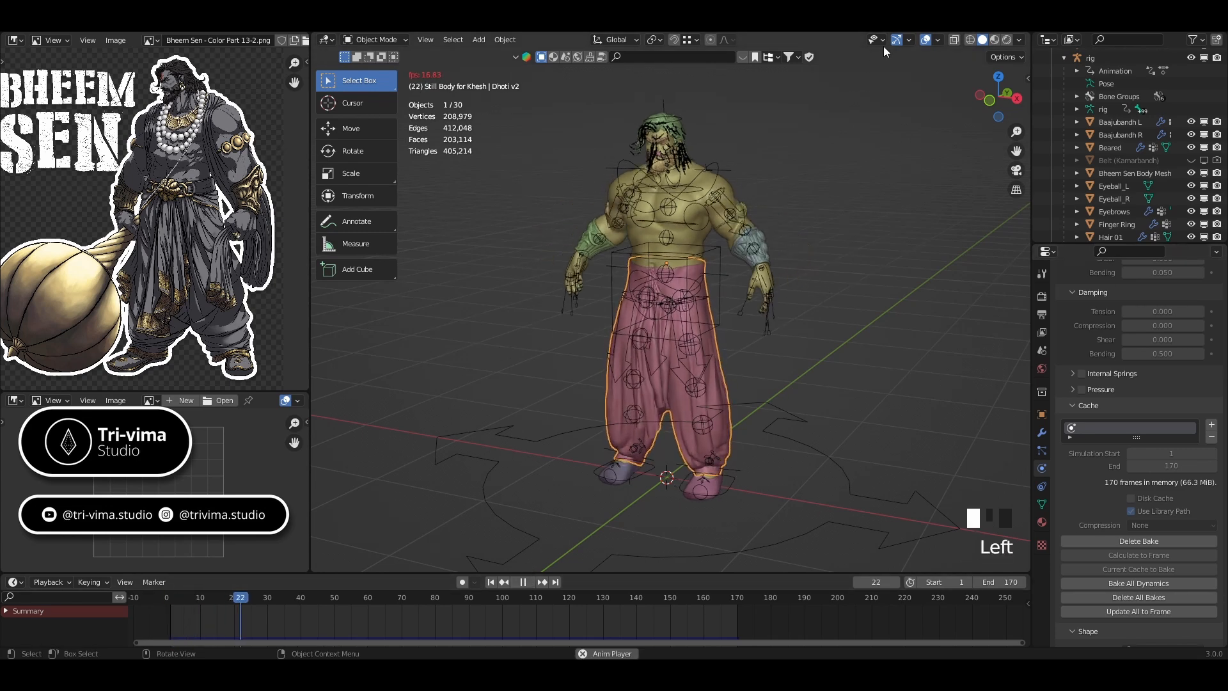
left_click(926, 40)
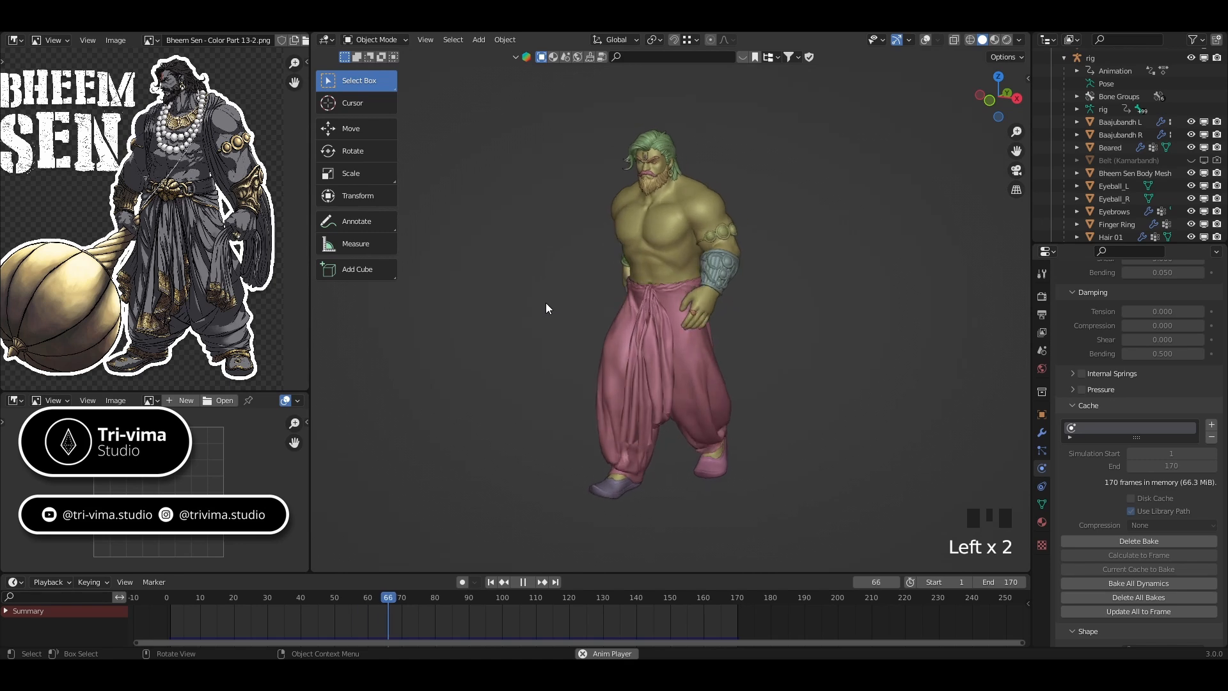
scroll(563, 309, "up", 4)
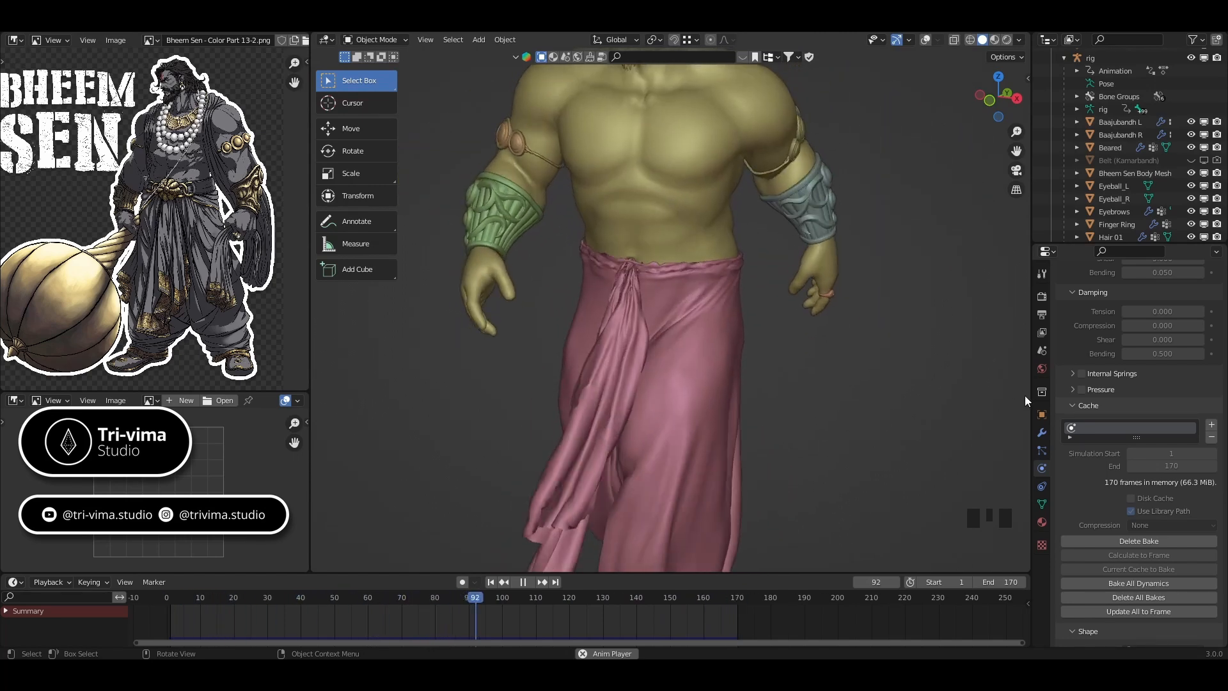
- Make the Belt (Kamarbandh) visible in the viewport again, stop playback, and scrub the timeline to frame 30
left_click(1191, 160)
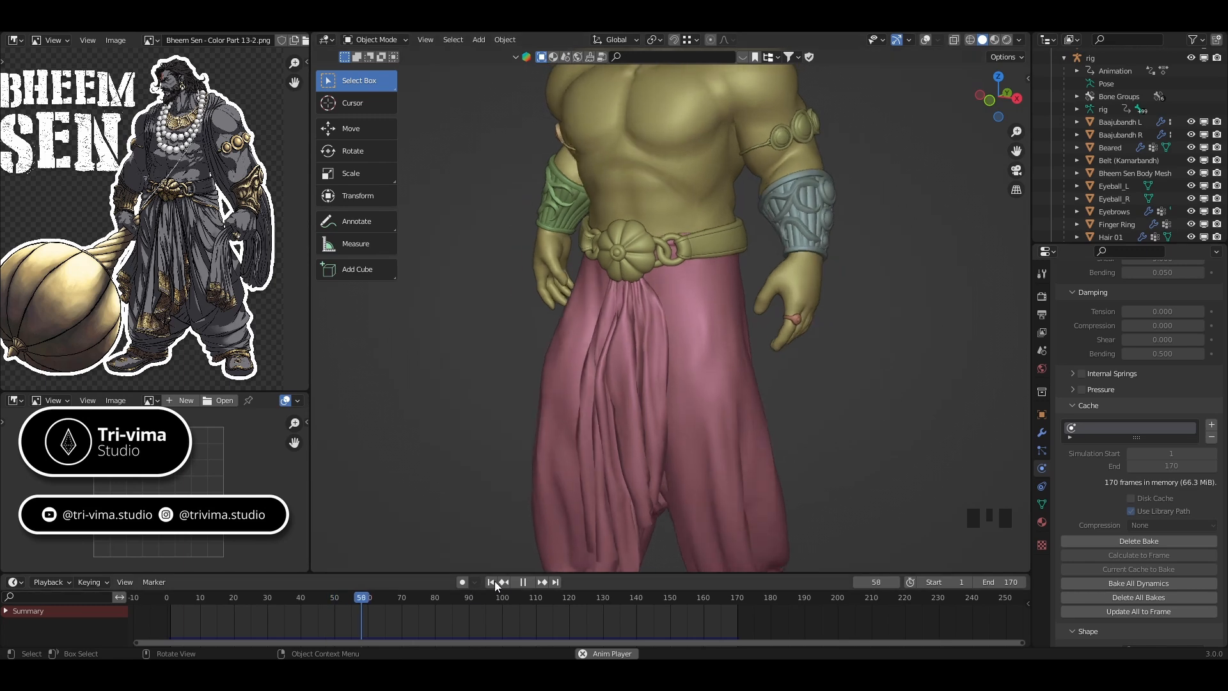
scroll(543, 394, "down", 3)
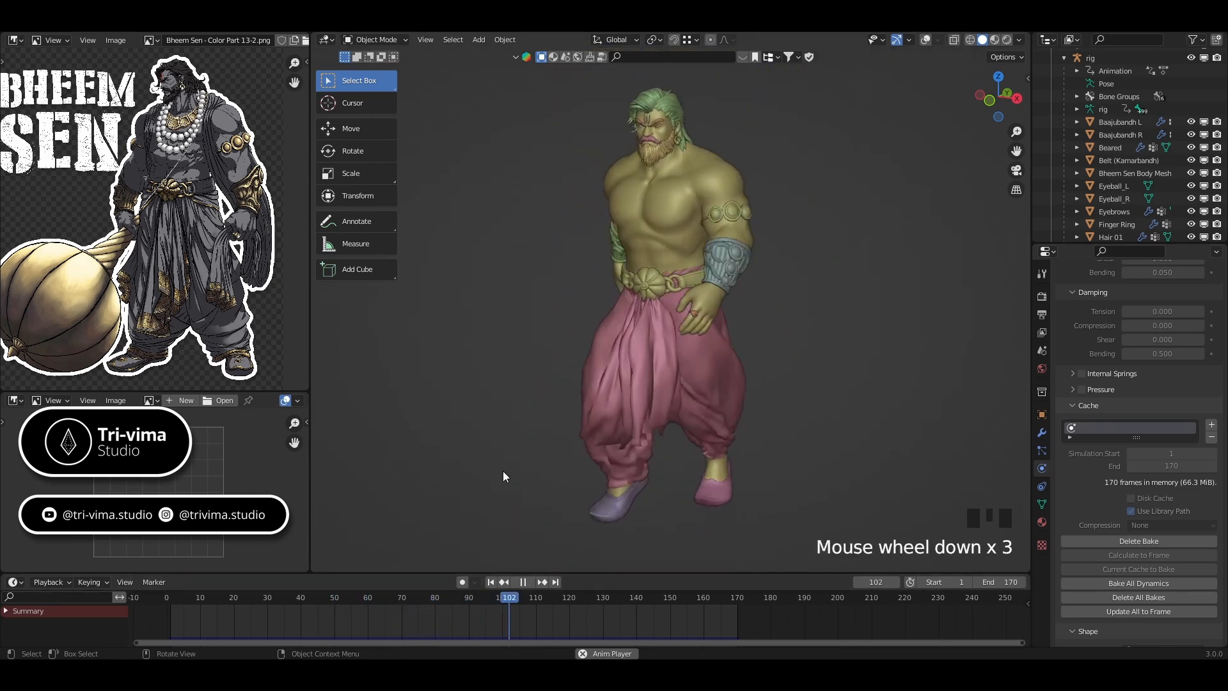
key("Left")
key("Left")
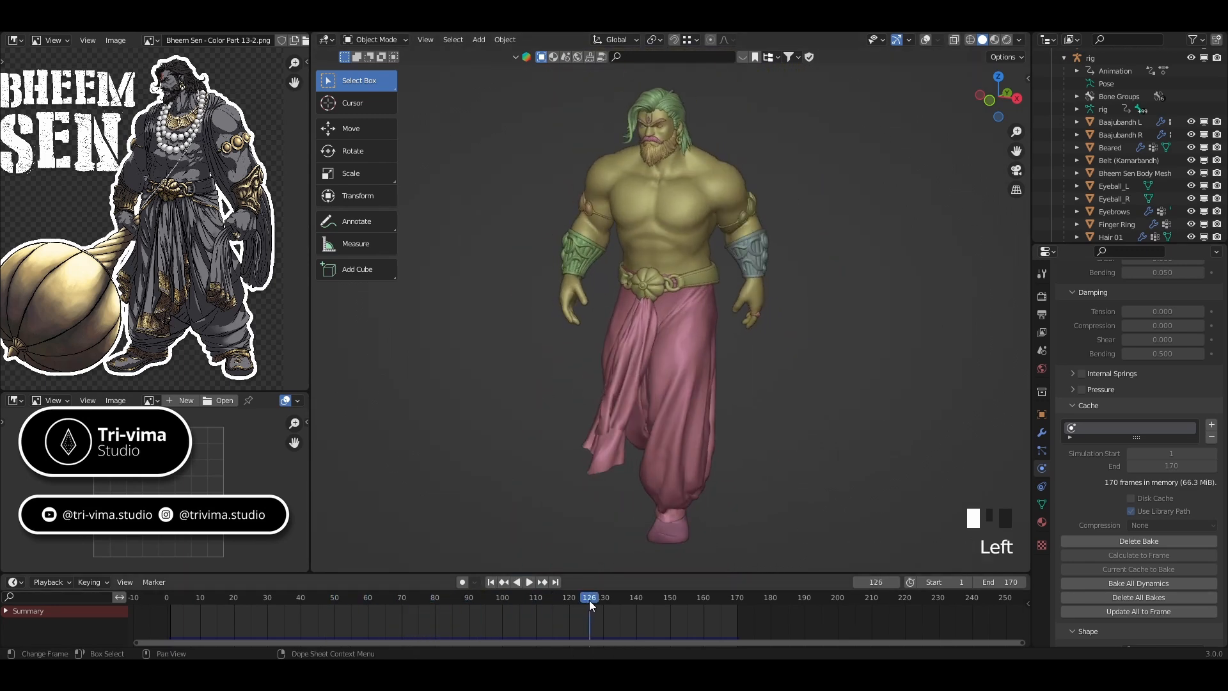
left_click_drag(555, 600, 267, 600)
mouse_move(485, 396)
middle_mouse_down()
mouse_move(627, 389)
mouse_move(493, 393)
middle_mouse_up()
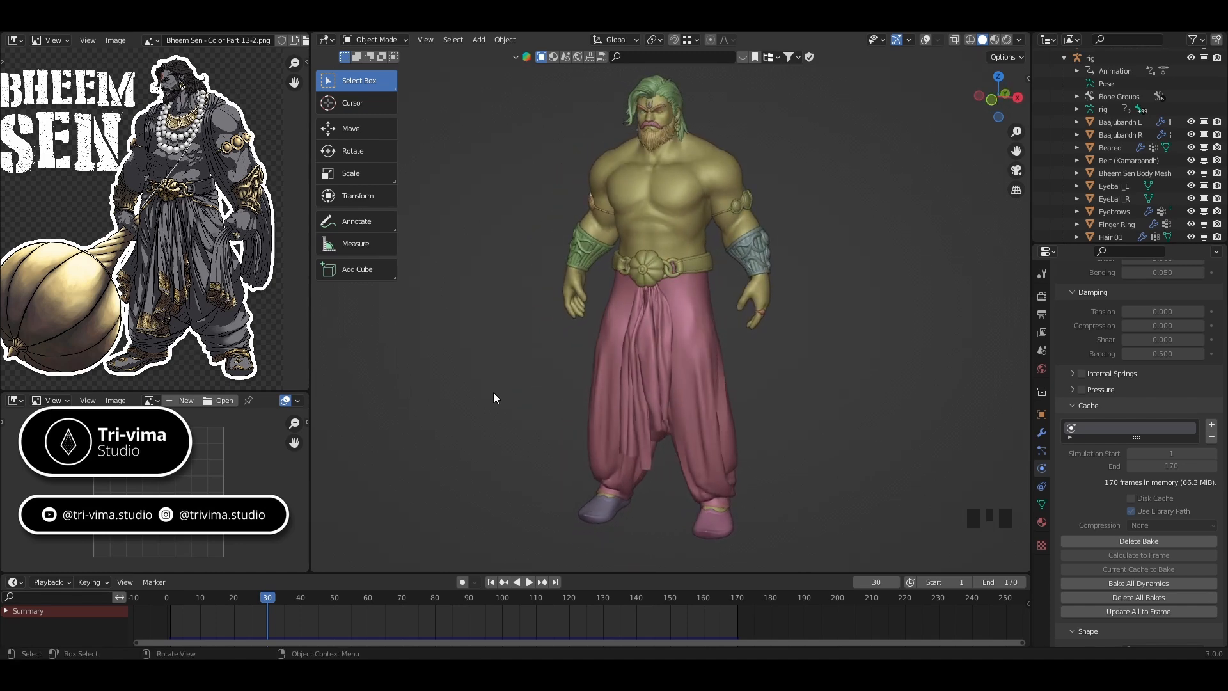